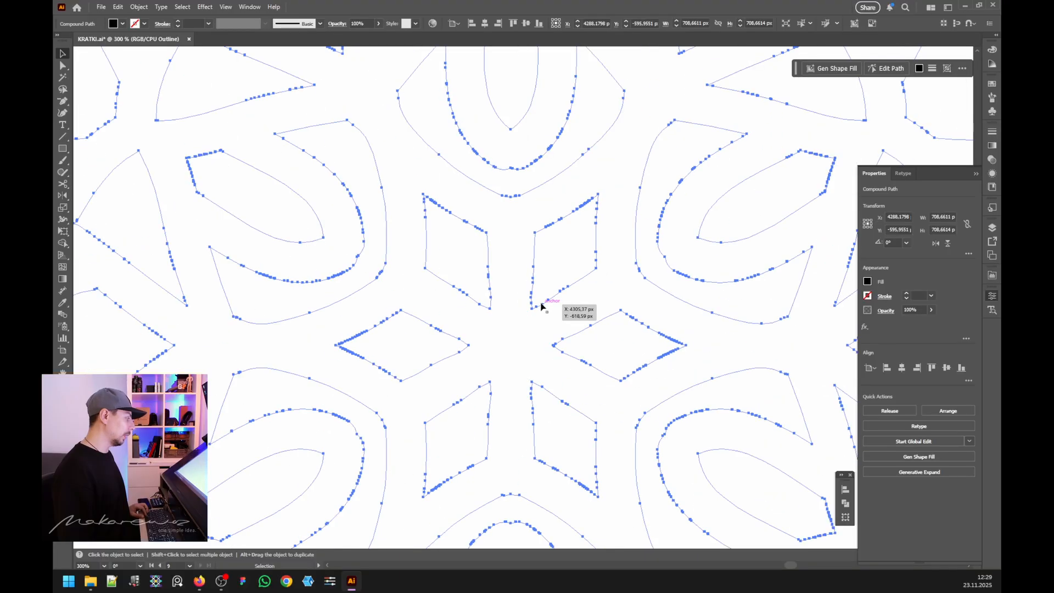
Step: Examine the anchor points of the selected black square ornament in outline view and clear the selection
scroll(504, 313, "down", 2)
scroll(504, 313, "up", 2)
scroll(506, 308, "down", 2)
scroll(507, 309, "down", 2)
scroll(506, 309, "down", 3)
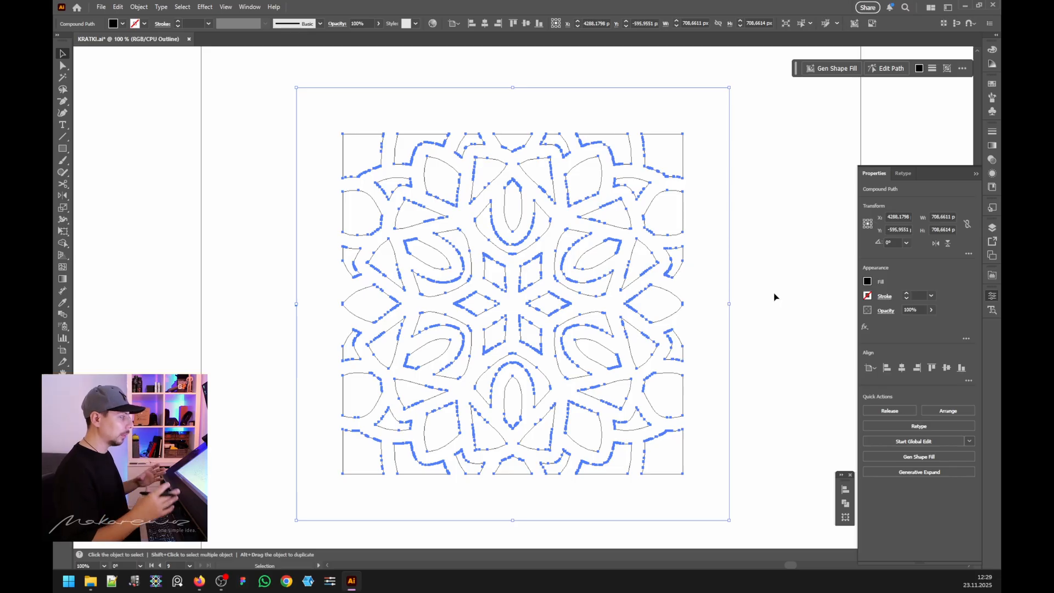
left_click(766, 295)
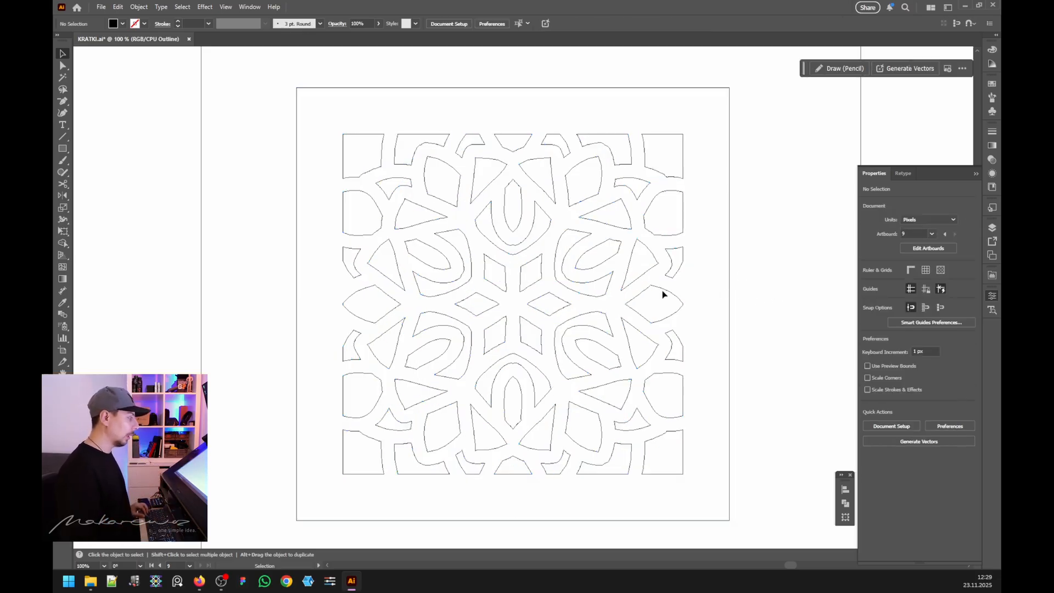
Step: Compare the anchor points of the similar square ornament on the neighbouring artboard with those of the black ornament
scroll(753, 275, "down", 2)
scroll(733, 290, "down", 3)
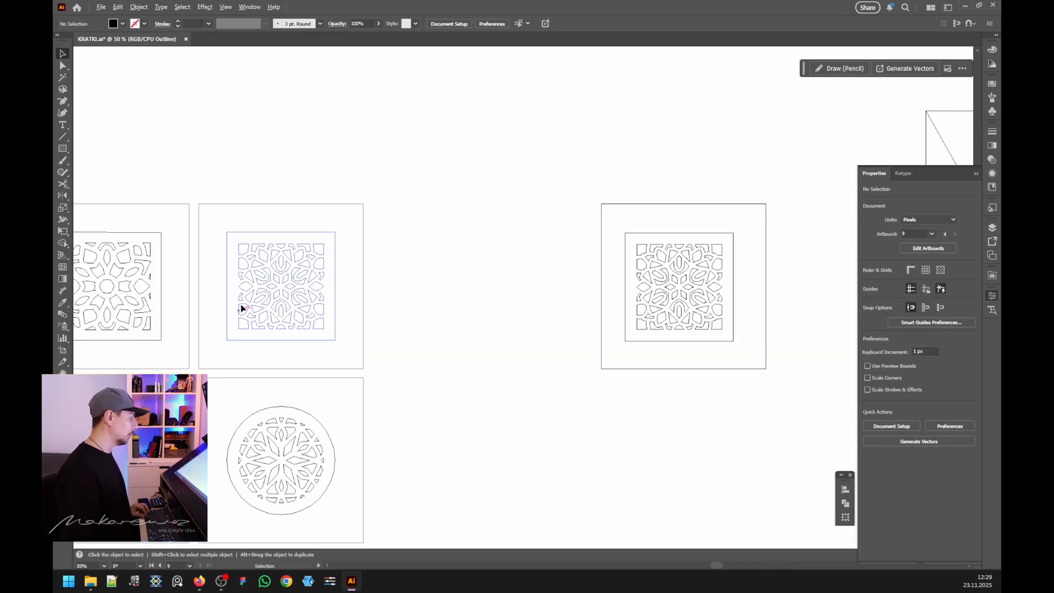
scroll(242, 304, "up", 5)
left_click(271, 219)
scroll(271, 218, "up", 1)
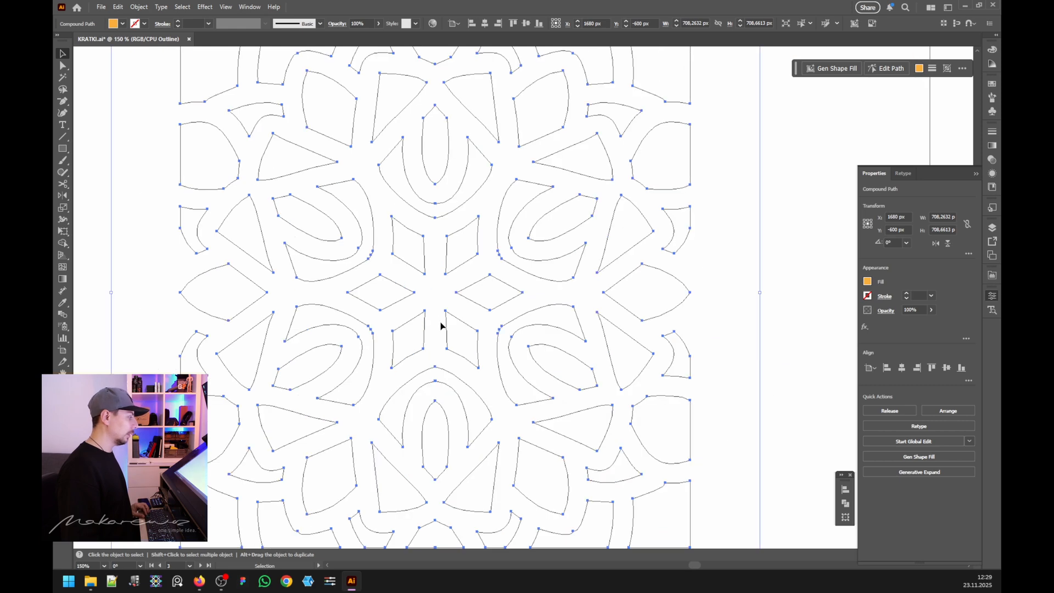
scroll(351, 304, "down", 2)
scroll(705, 294, "down", 3)
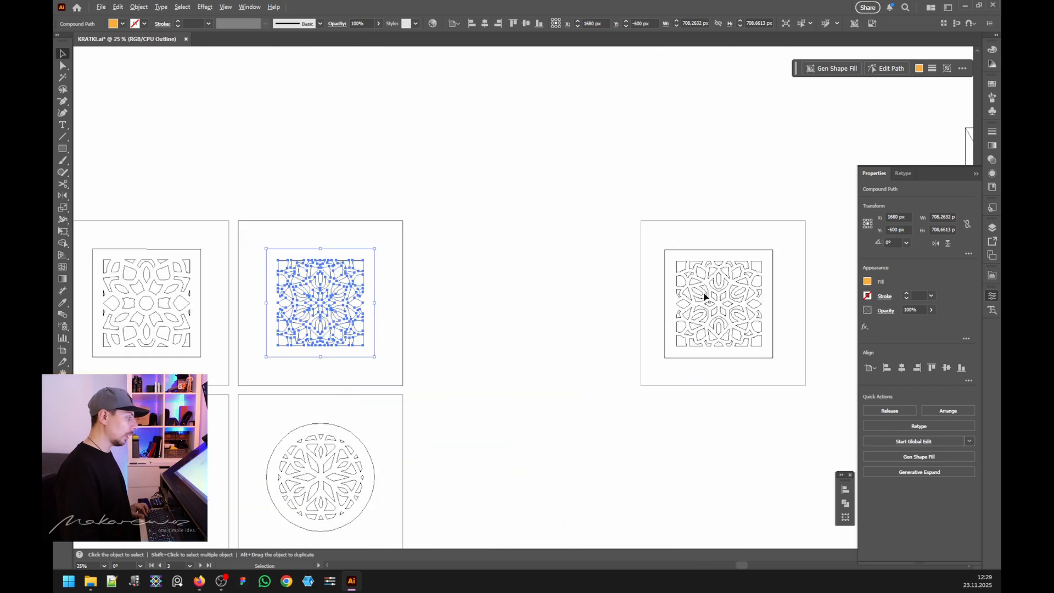
scroll(770, 291, "up", 3)
scroll(702, 306, "up", 2)
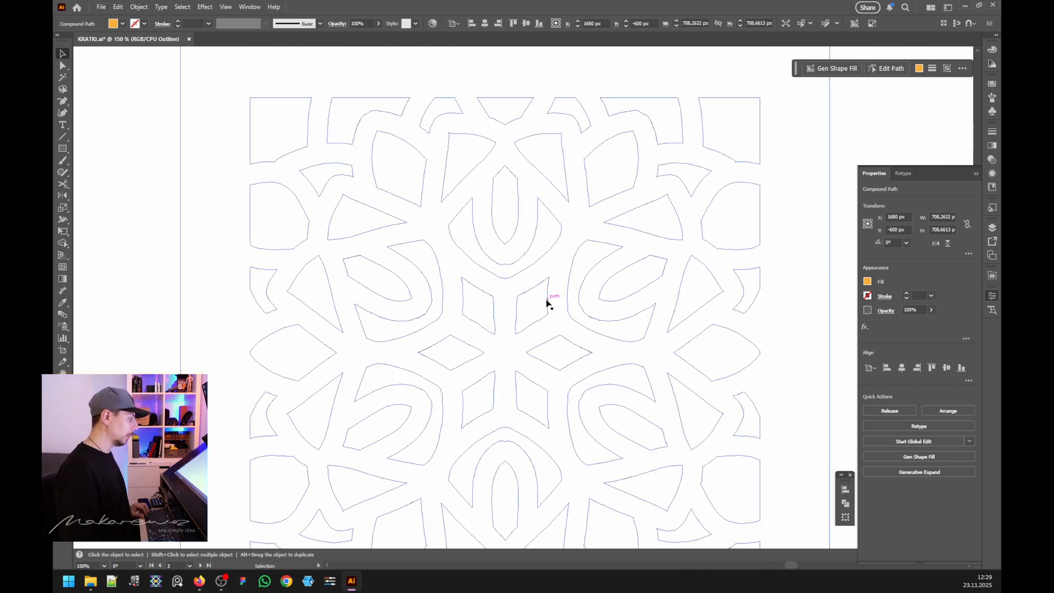
left_click(651, 292)
left_click(794, 224)
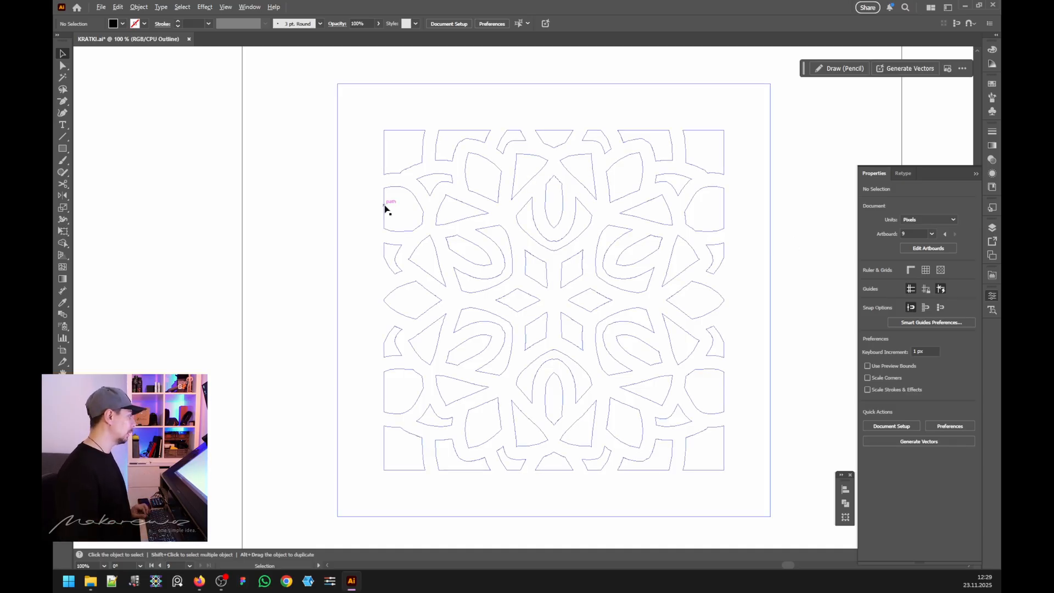
scroll(386, 207, "down", 1)
Step: Show the artwork in preview mode and centre the black ornament horizontally and vertically on the artboard
left_click(64, 149)
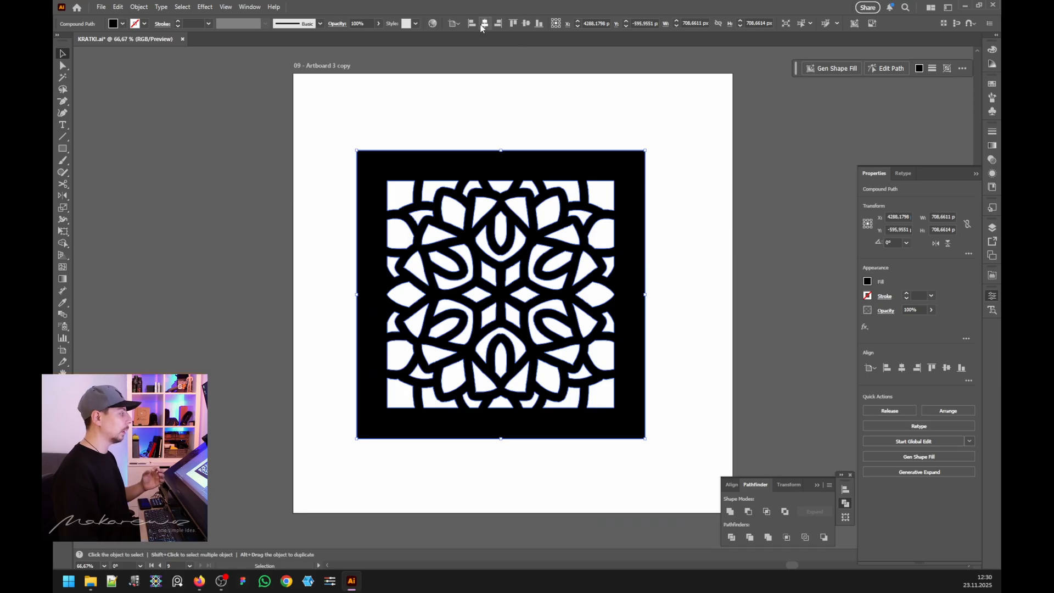
left_click(484, 23)
left_click(513, 23)
left_click(526, 23)
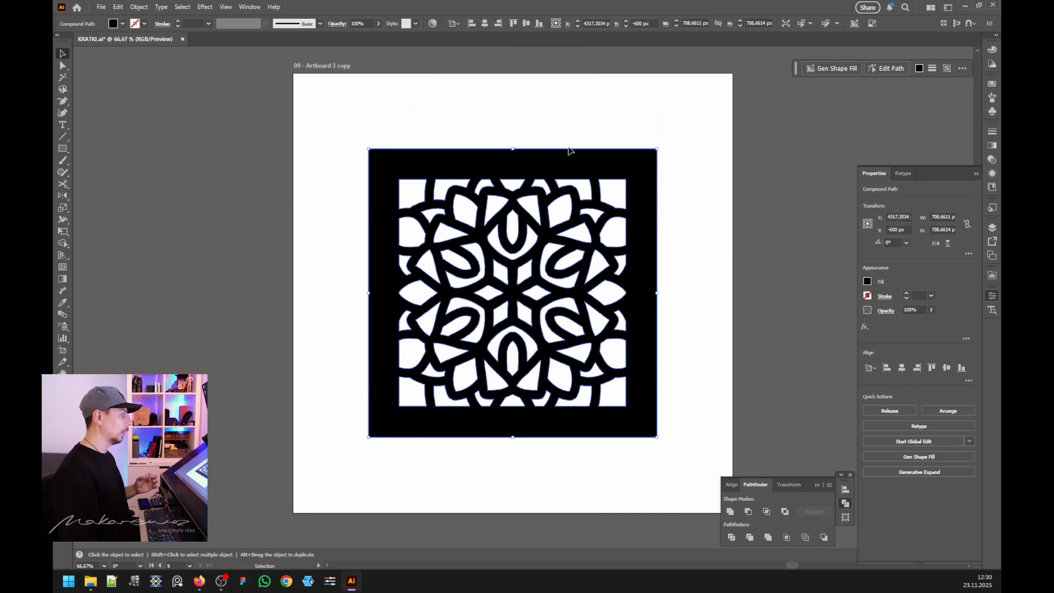
left_click(416, 93)
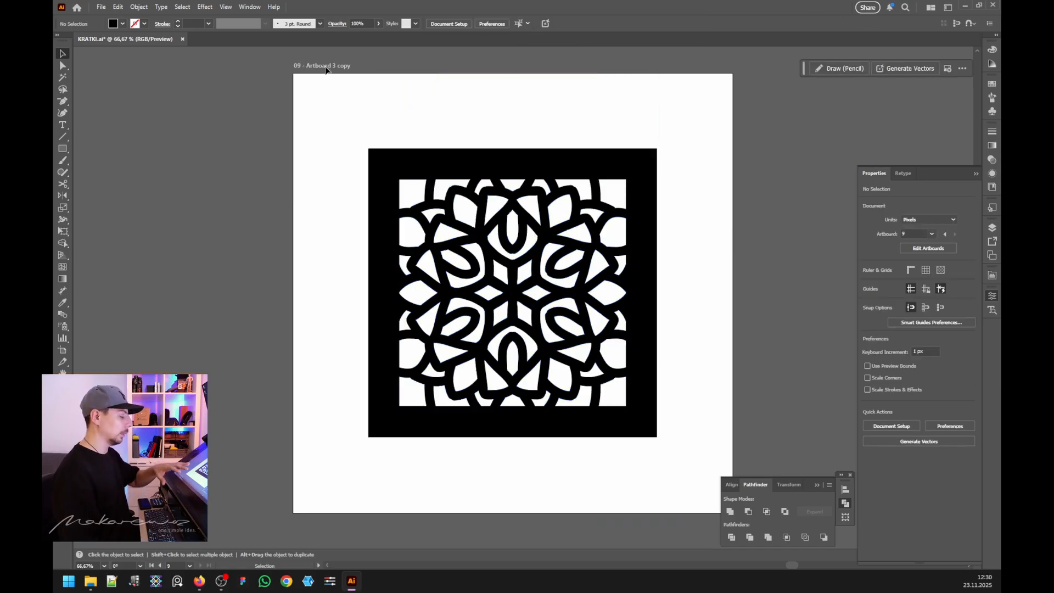
left_click(62, 148)
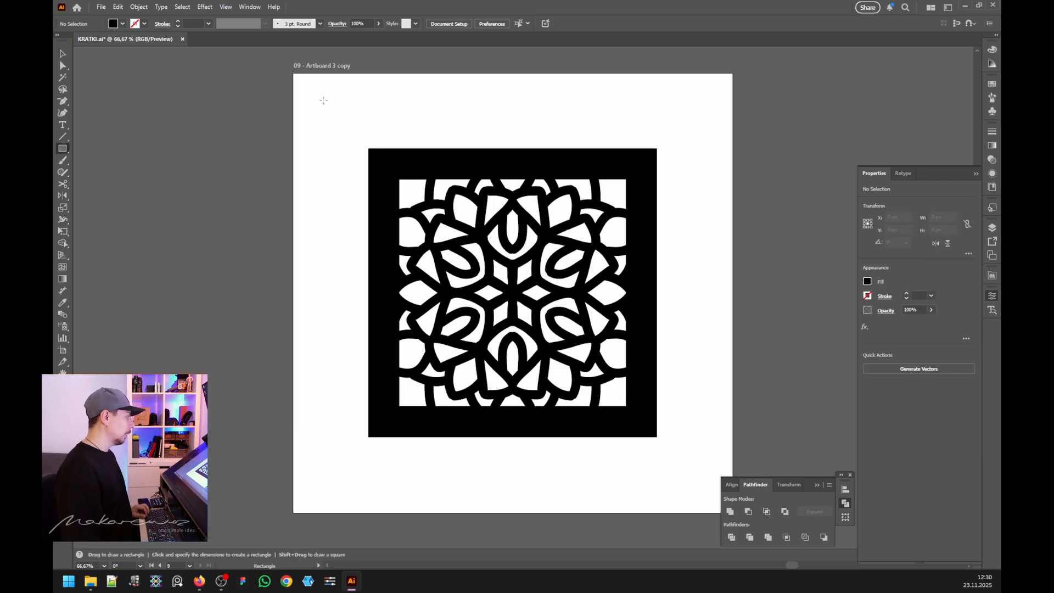
left_click_drag(295, 73, 512, 291)
key("ctrl+z")
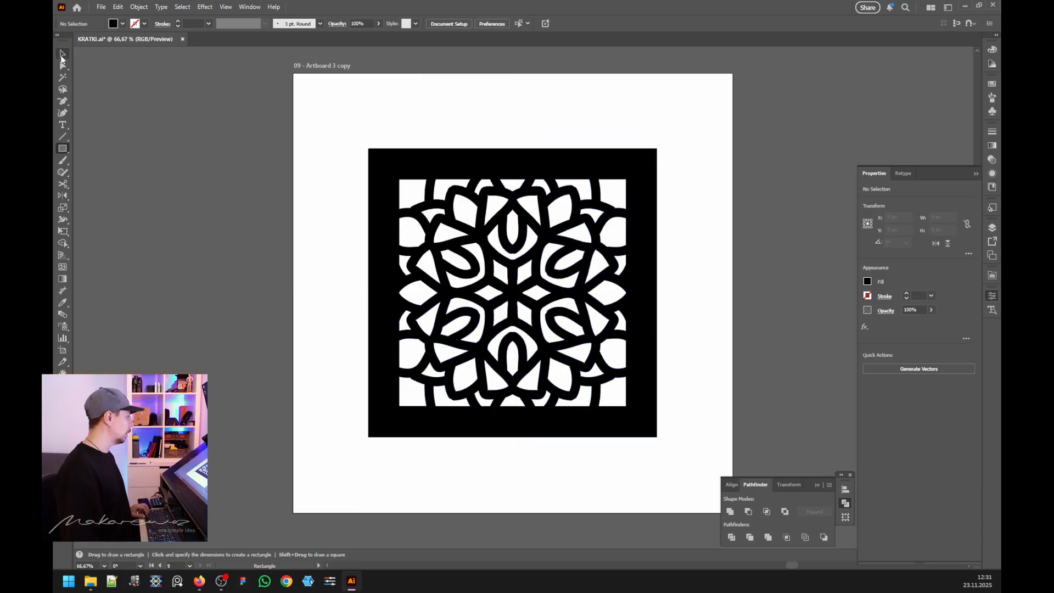
key("v")
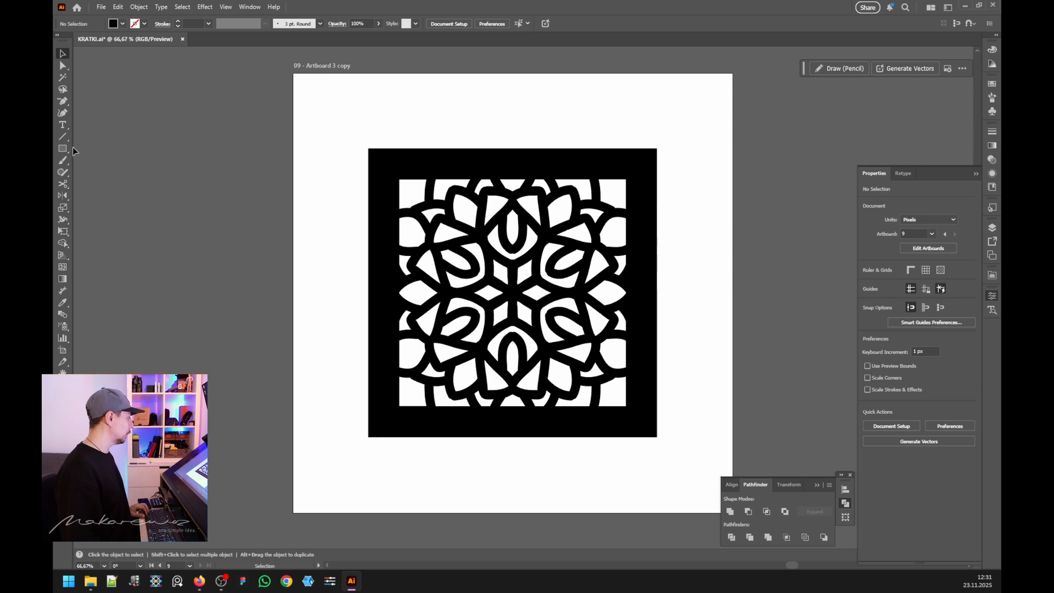
Step: Show the rulers, unlock the guides and place a horizontal guide through the artboard's centre
key("ctrl+r")
left_click_drag(370, 54, 311, 173)
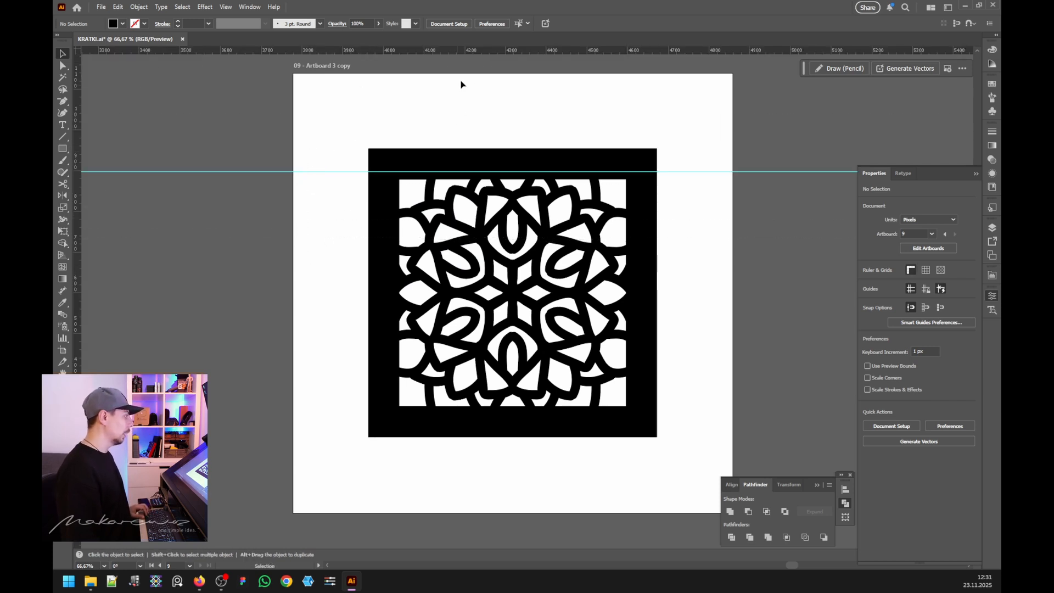
right_click(607, 139)
left_click(622, 294)
left_click_drag(313, 125, 322, 262)
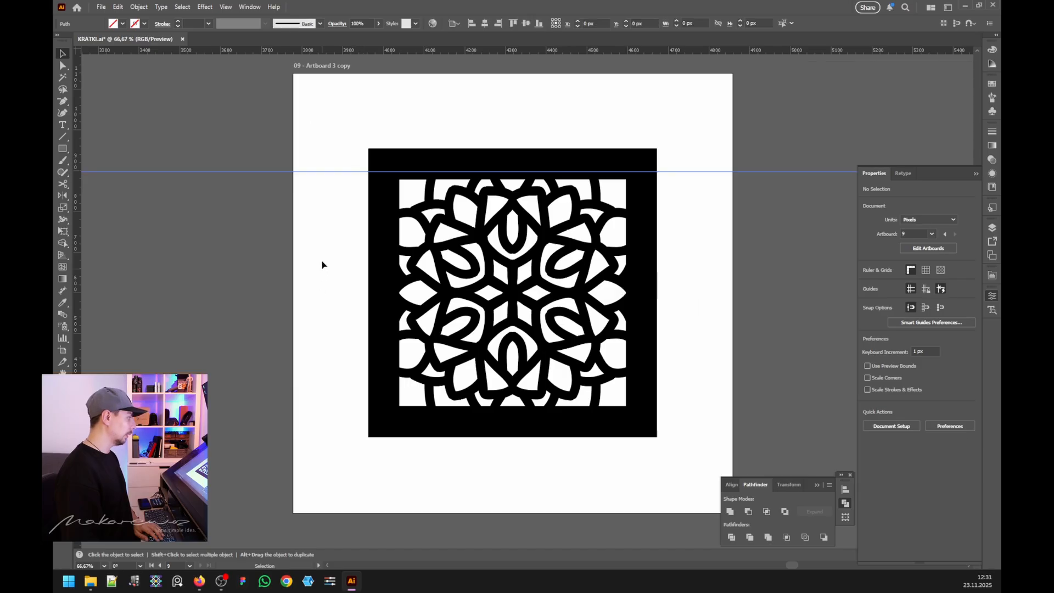
left_click(526, 23)
left_click(83, 235)
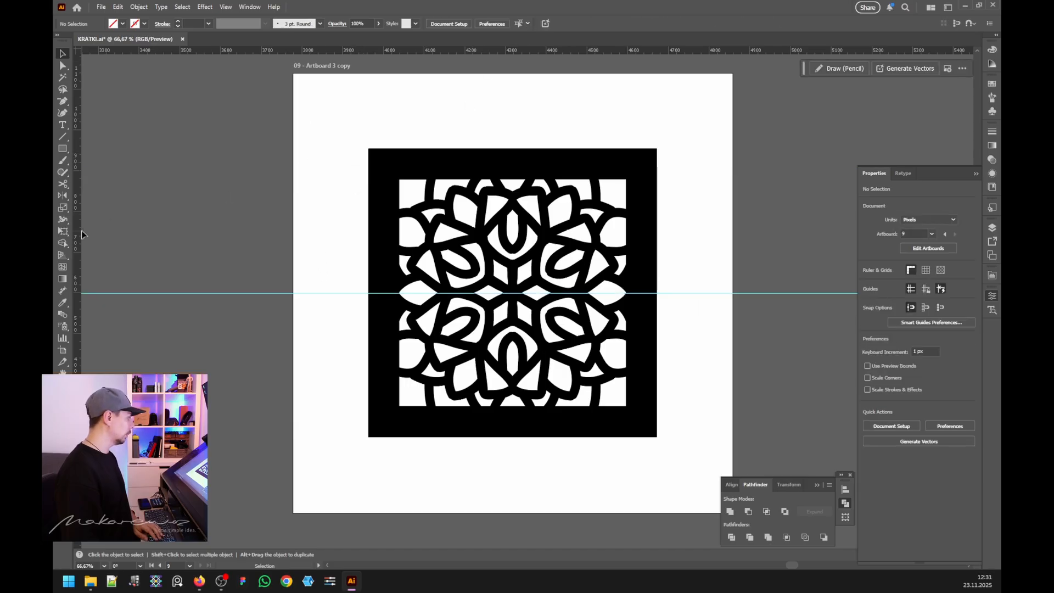
Step: Add a vertical guide through the horizontal centre of the artboard
left_click_drag(178, 228, 312, 195)
left_click(485, 24)
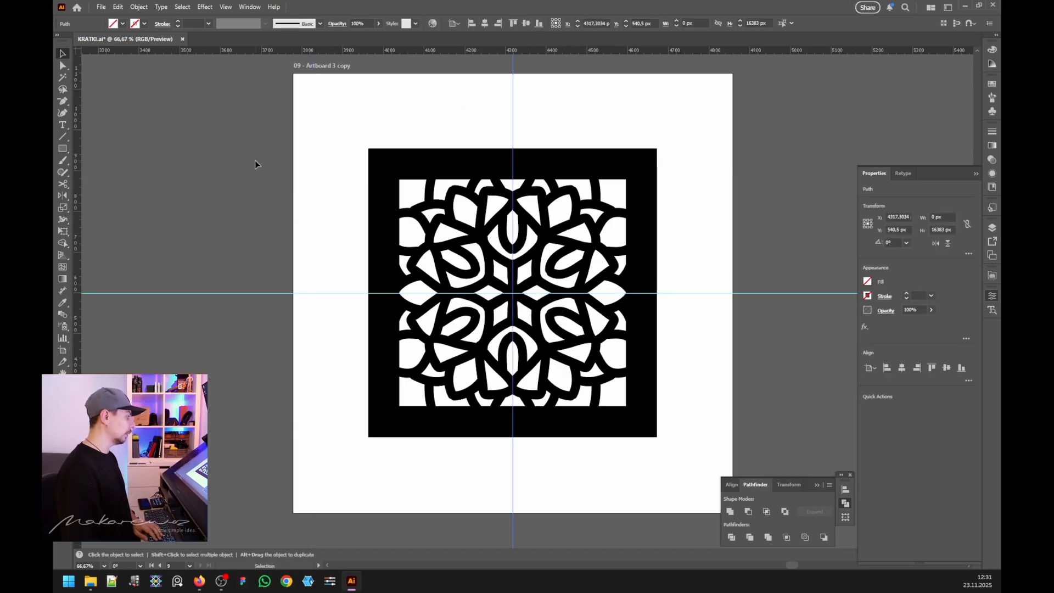
left_click(253, 160)
Step: Draw a square about 540 px wide from the artboard's upper-left corner to the guides' crossing and fill it orange
left_click(63, 148)
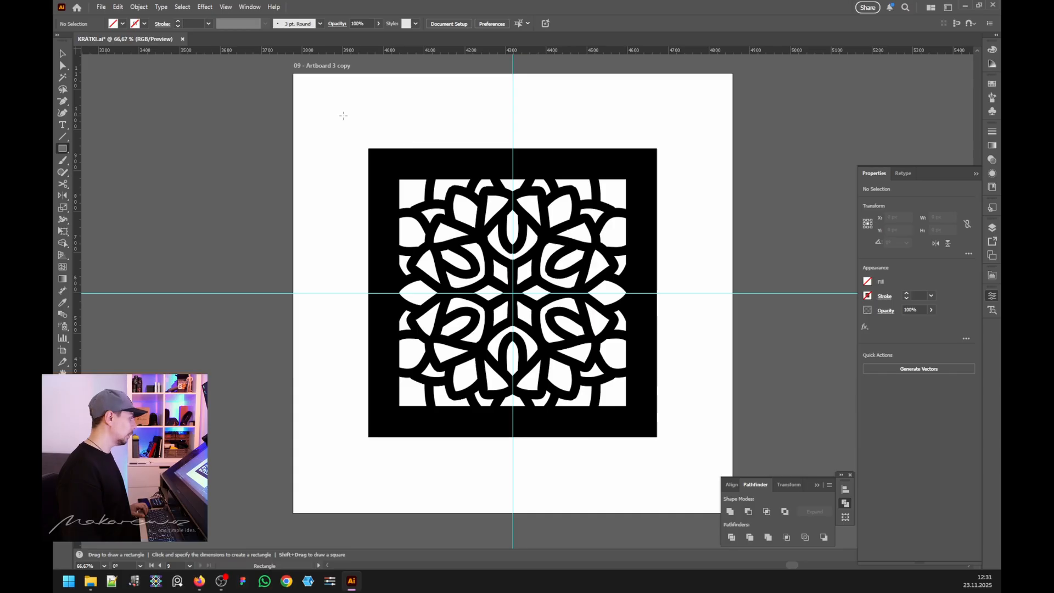
left_click_drag(291, 75, 513, 293)
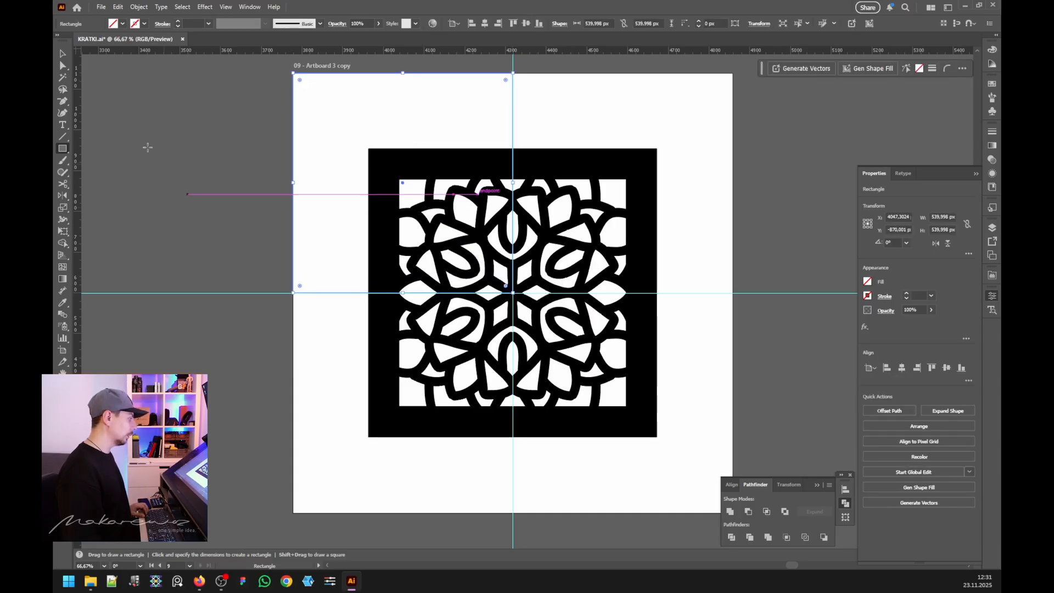
key("v")
left_click(122, 23)
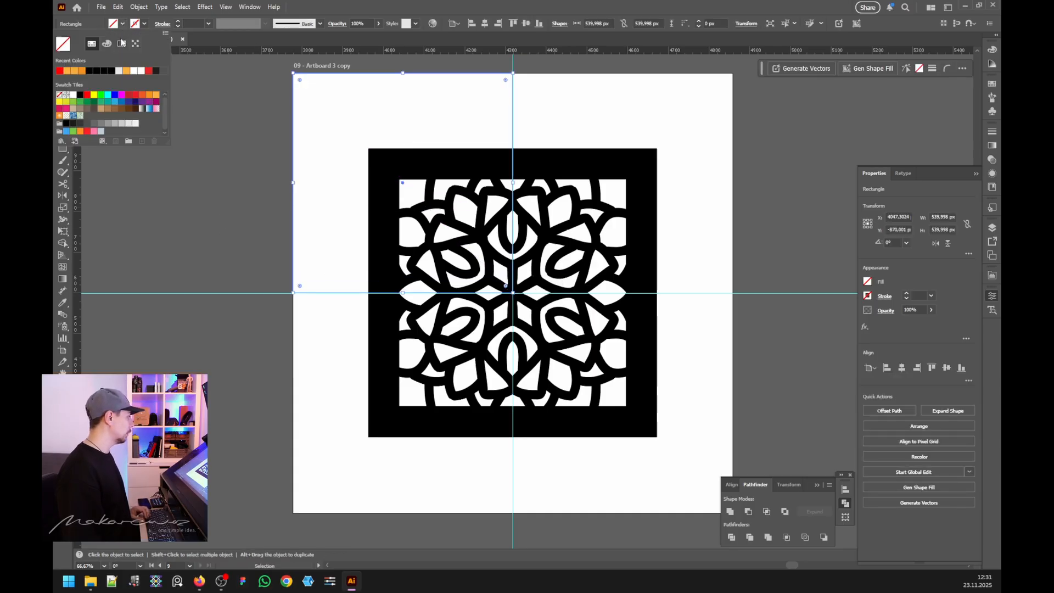
left_click(127, 72)
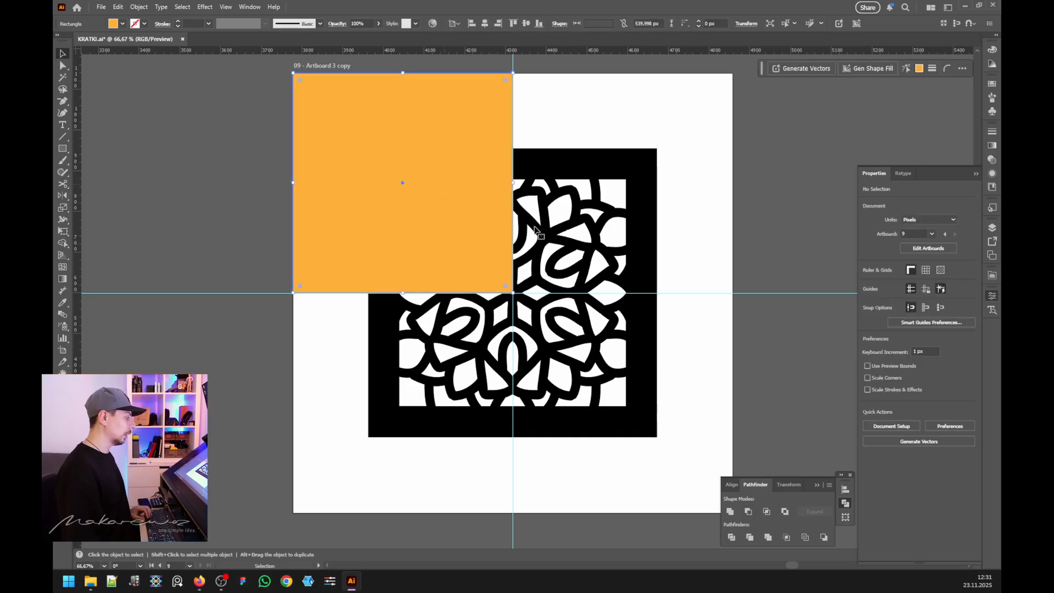
Step: Try to intersect the orange square with the black ornament while the guides are also selected
left_click_drag(699, 213, 329, 384)
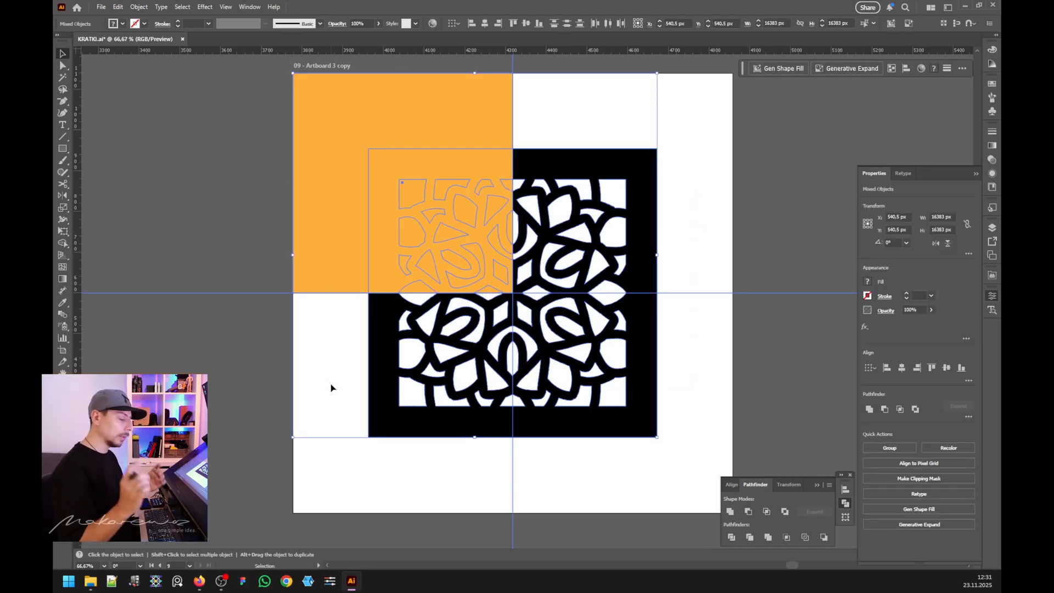
left_click(769, 514)
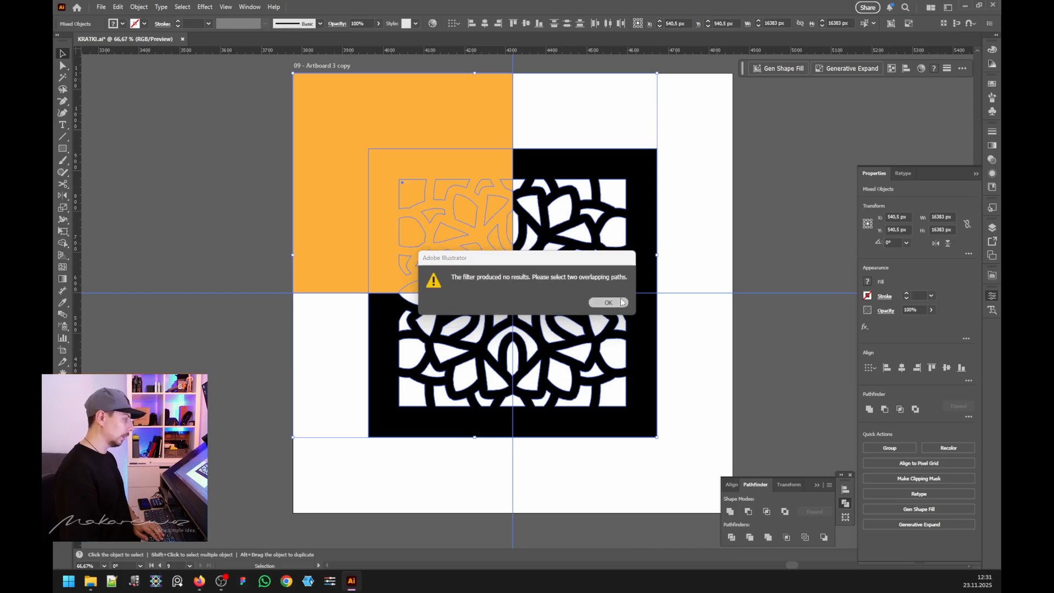
key("Return")
Step: Clear the selection and delete both the horizontal and the vertical guide
right_click(693, 268)
left_click(667, 208)
left_click(681, 211)
right_click(692, 213)
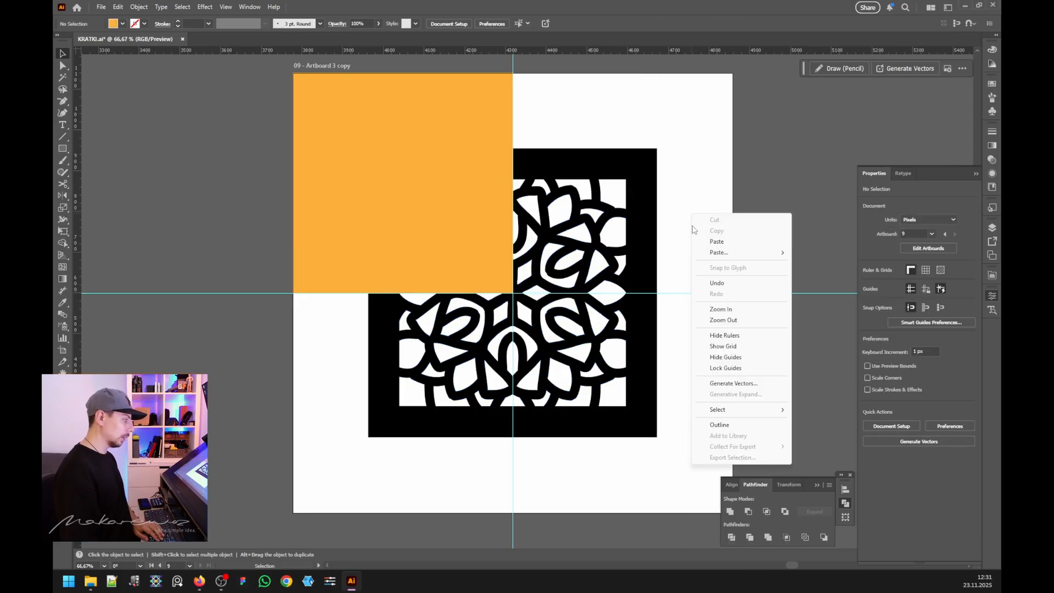
left_click(663, 216)
left_click_drag(690, 245, 717, 334)
key("Delete")
left_click_drag(497, 521, 571, 503)
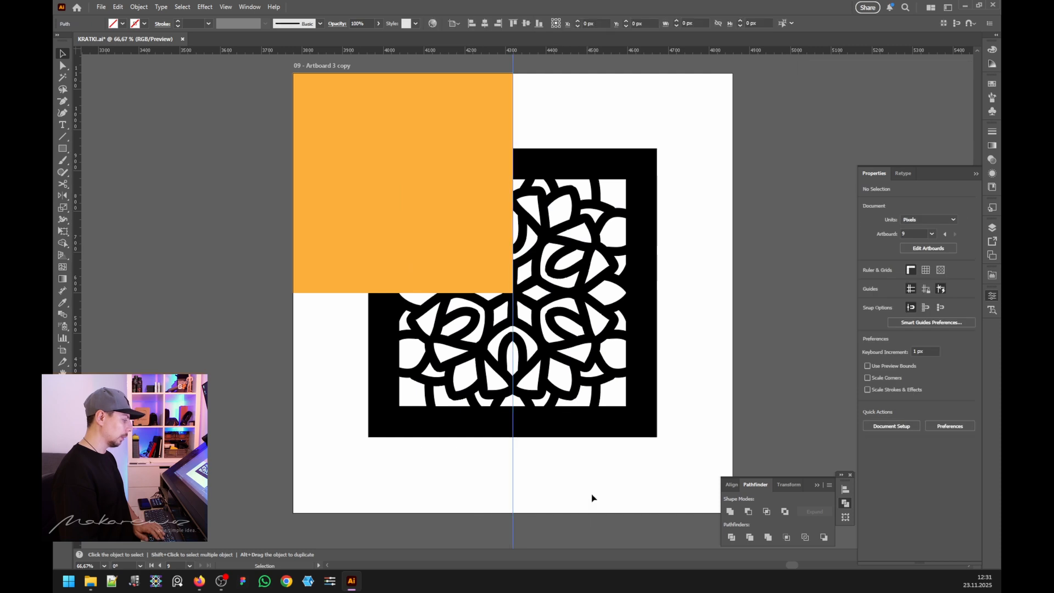
key("Delete")
Step: Intersect the orange square with the black ornament to keep only its upper-left quarter
left_click_drag(686, 199, 506, 423)
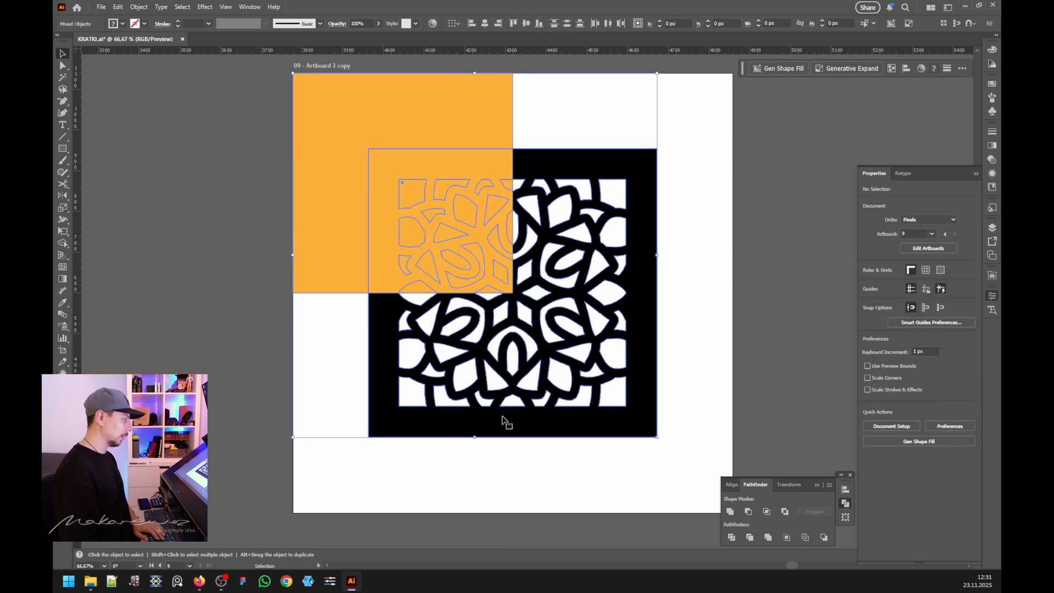
left_click(767, 513)
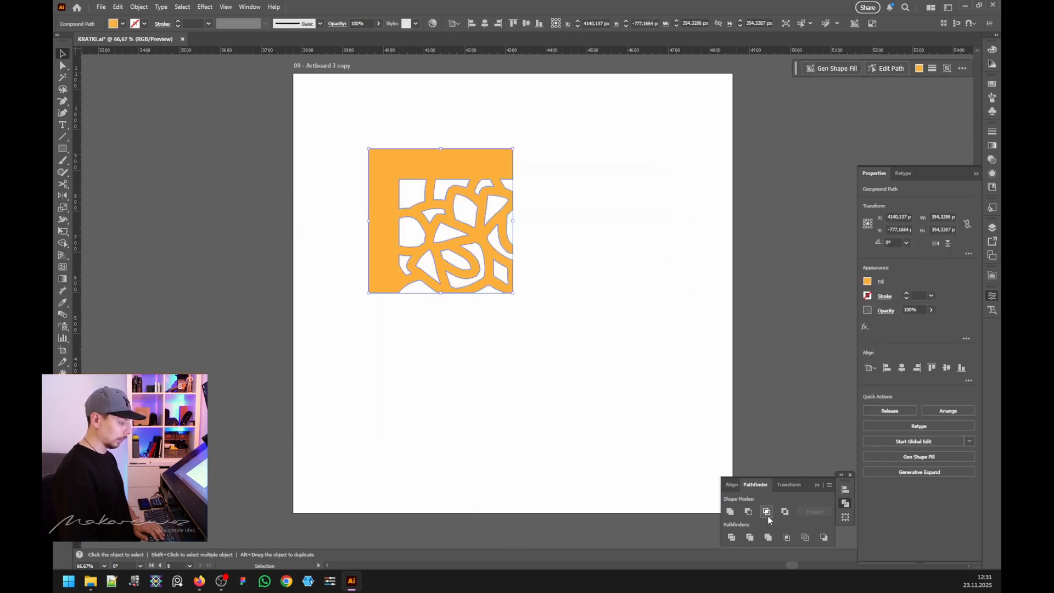
left_click(624, 278)
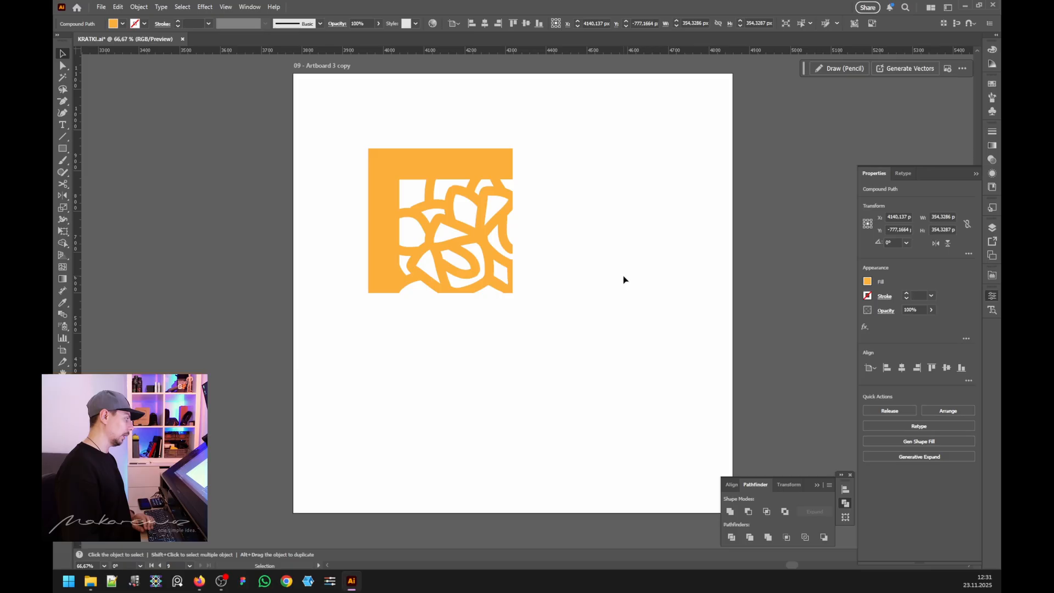
left_click(450, 155)
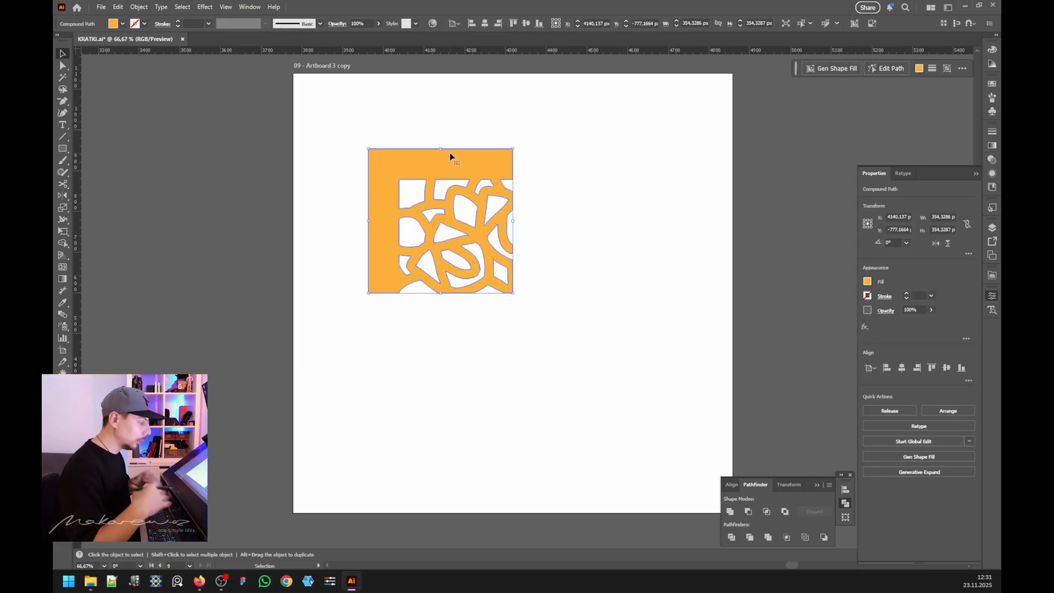
left_click(574, 162)
Step: Examine the ornament quarter's anchor points in outline view and return to preview mode
scroll(357, 94, "up", 1)
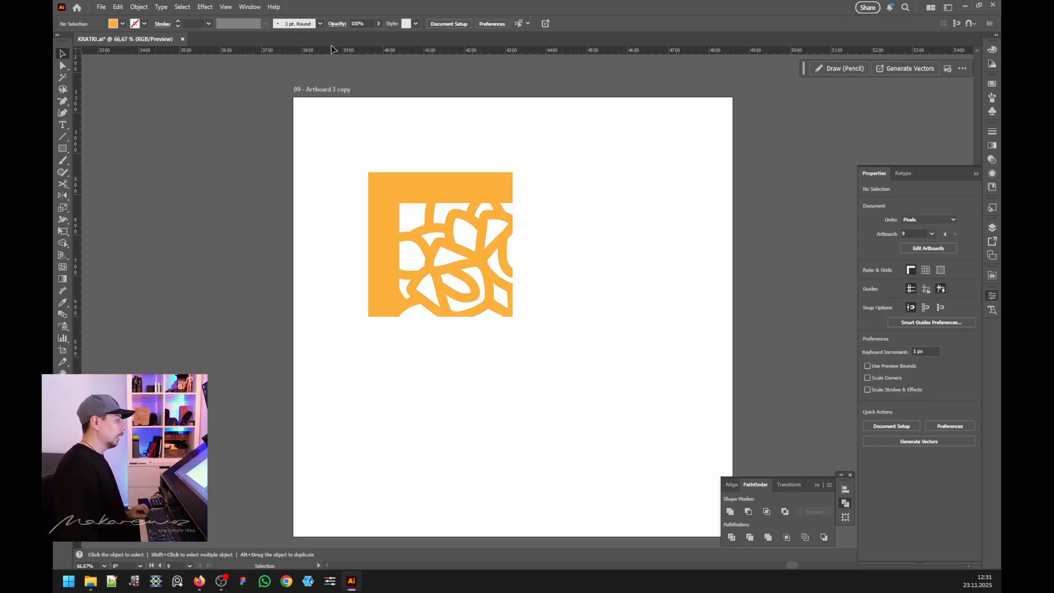
left_click(225, 8)
left_click(238, 19)
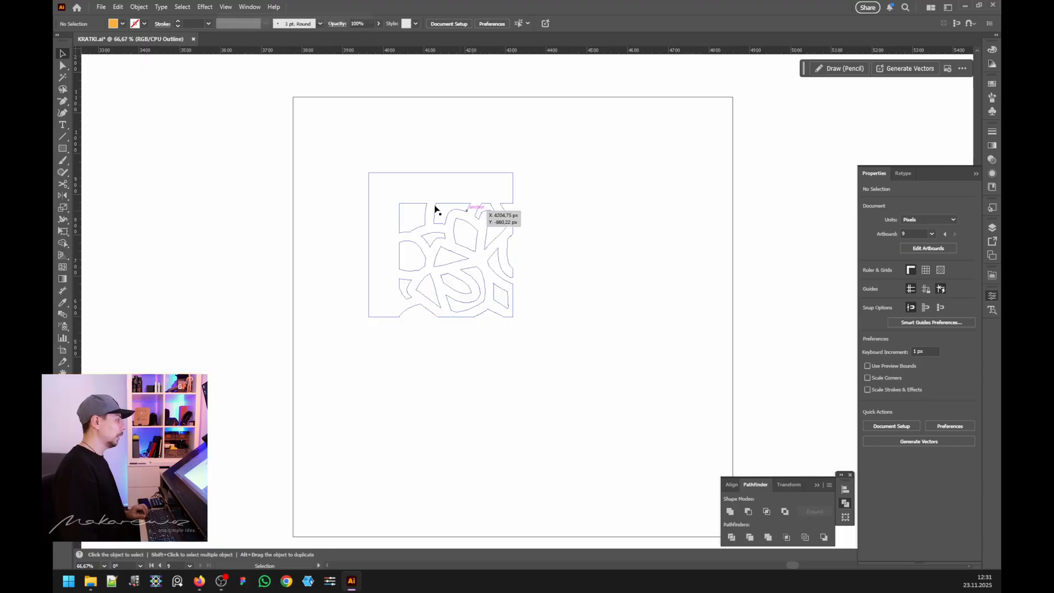
scroll(390, 192, "up", 3)
scroll(382, 214, "down", 2)
left_click(441, 274)
scroll(442, 274, "up", 1)
scroll(419, 287, "down", 2)
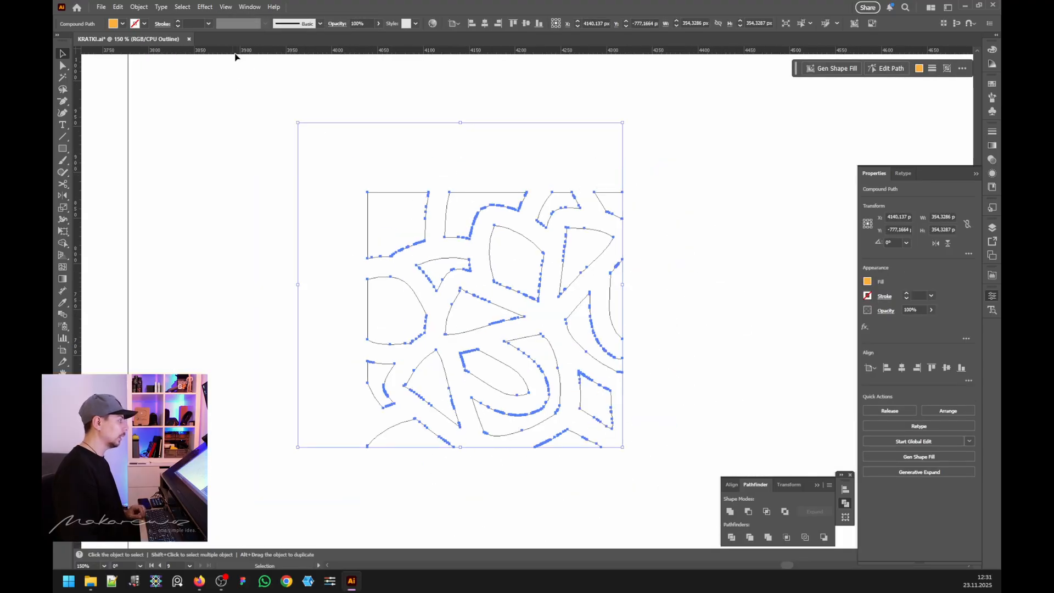
left_click(226, 9)
left_click(231, 19)
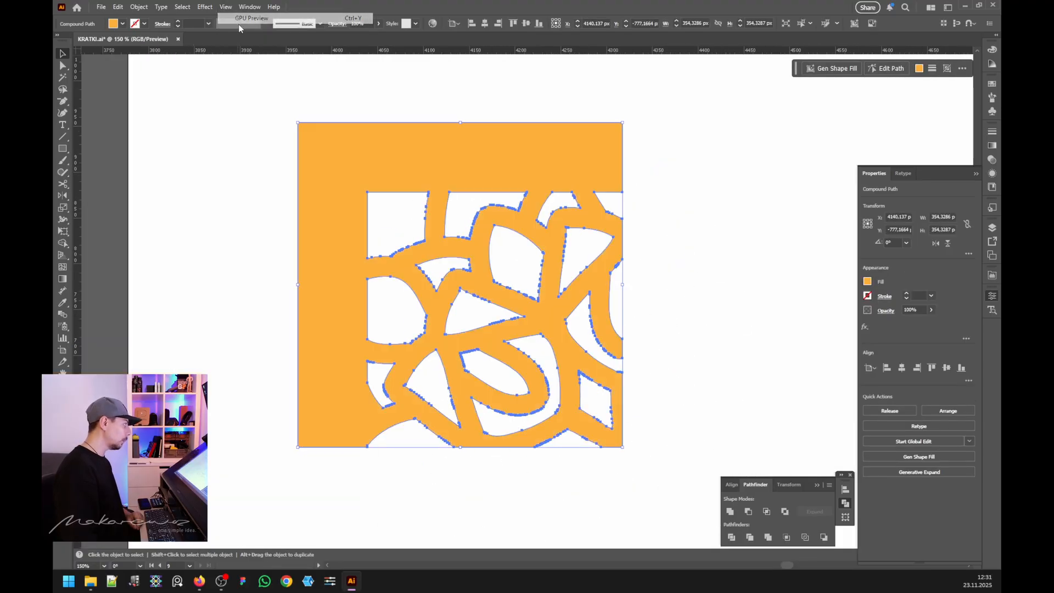
Step: Deselect the ornament quarter, place a Pen tool point on empty canvas and set its stroke to red
left_click(674, 170)
left_click(417, 177)
left_click(187, 119)
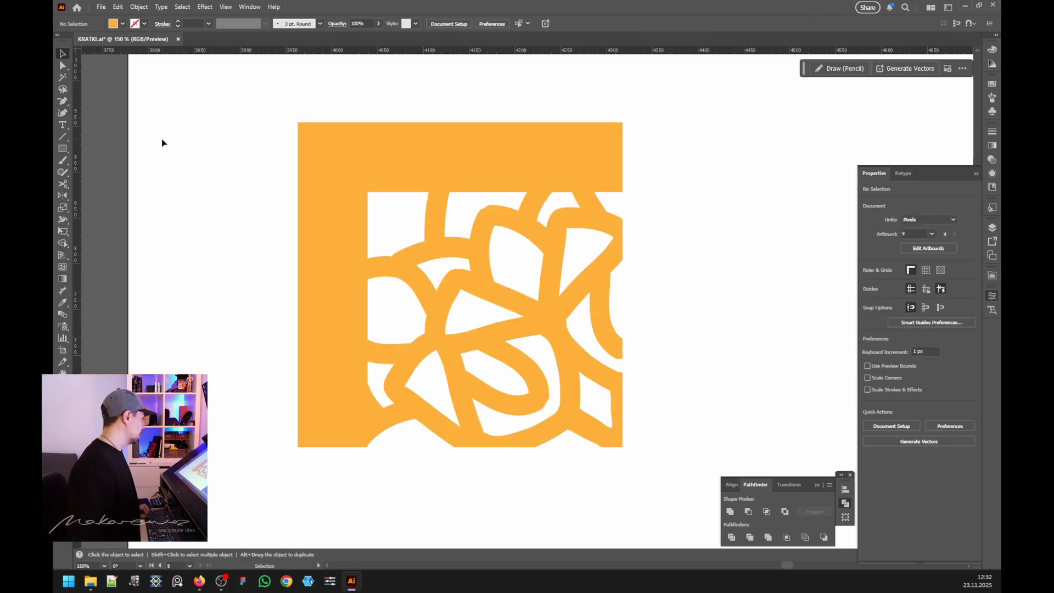
left_click_drag(63, 101, 123, 123)
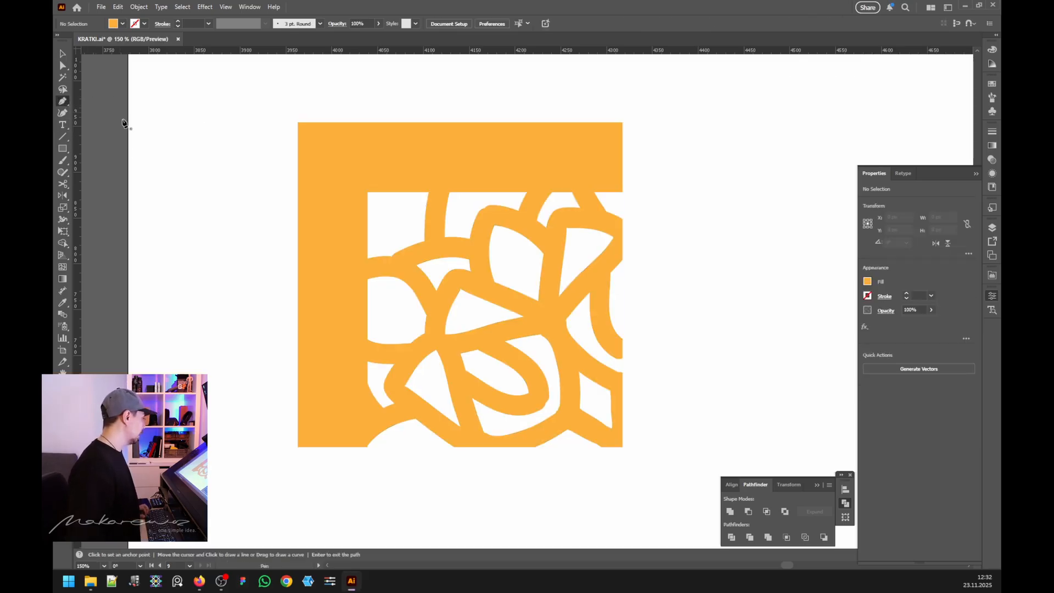
left_click(186, 112)
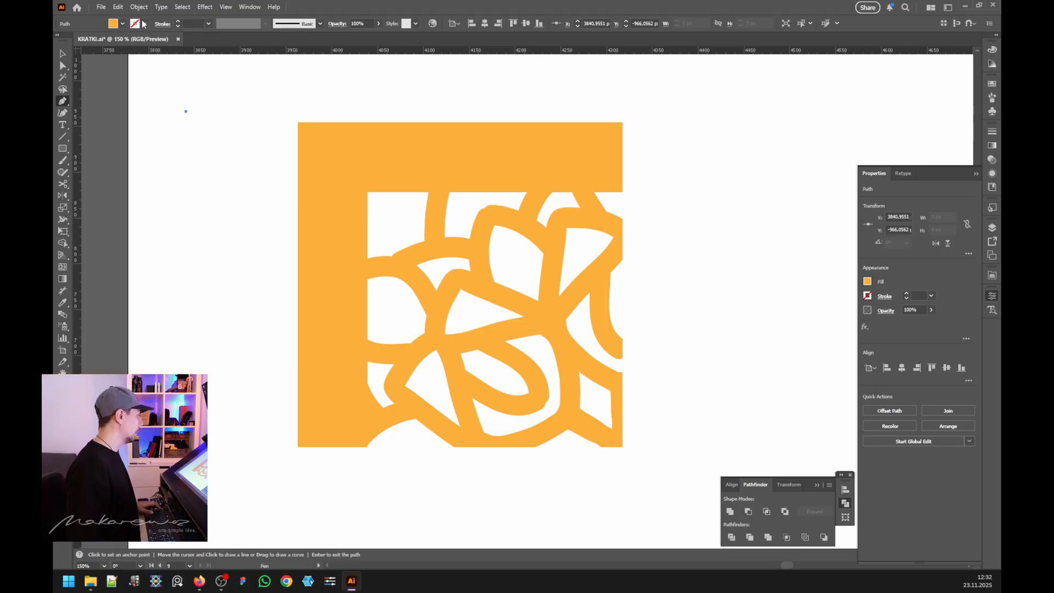
left_click(144, 24)
left_click(68, 71)
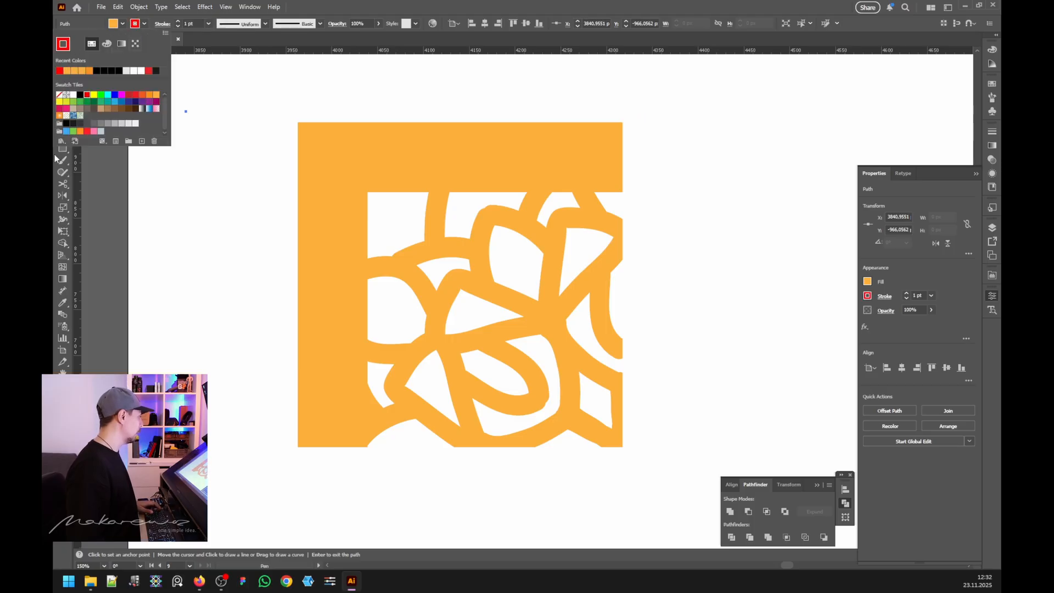
Step: Delete the stray anchor point and set the fill to none for drawing new Pen tool paths
left_click(63, 53)
left_click_drag(155, 85, 193, 136)
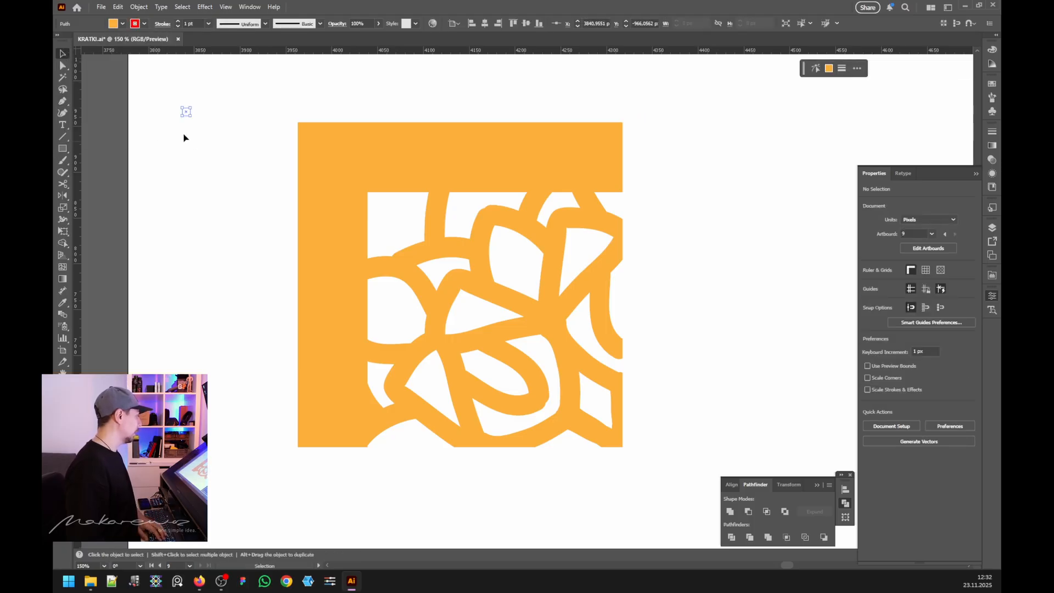
key("Delete")
left_click(122, 24)
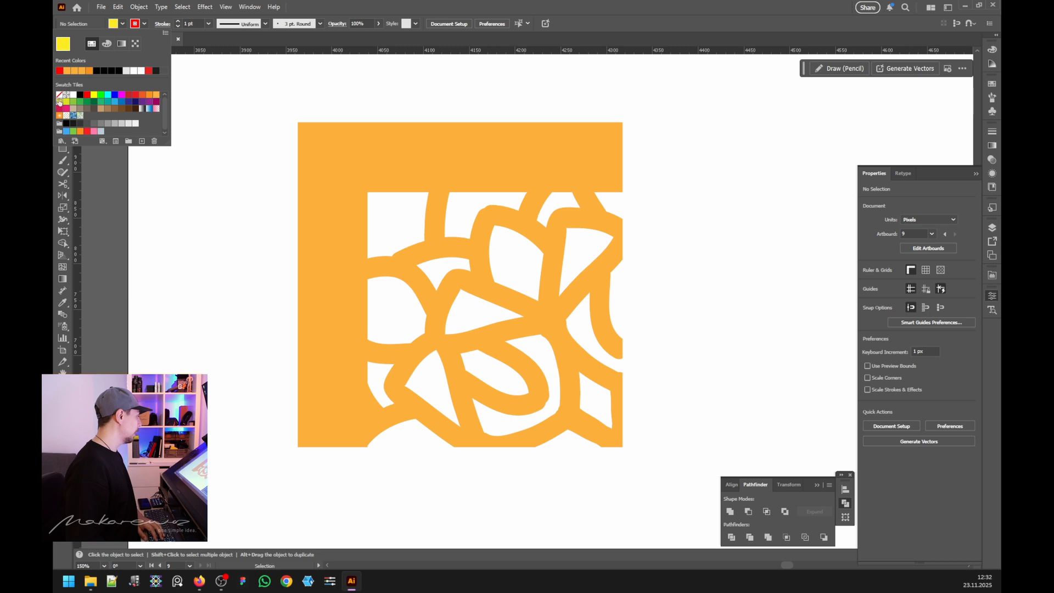
key("p")
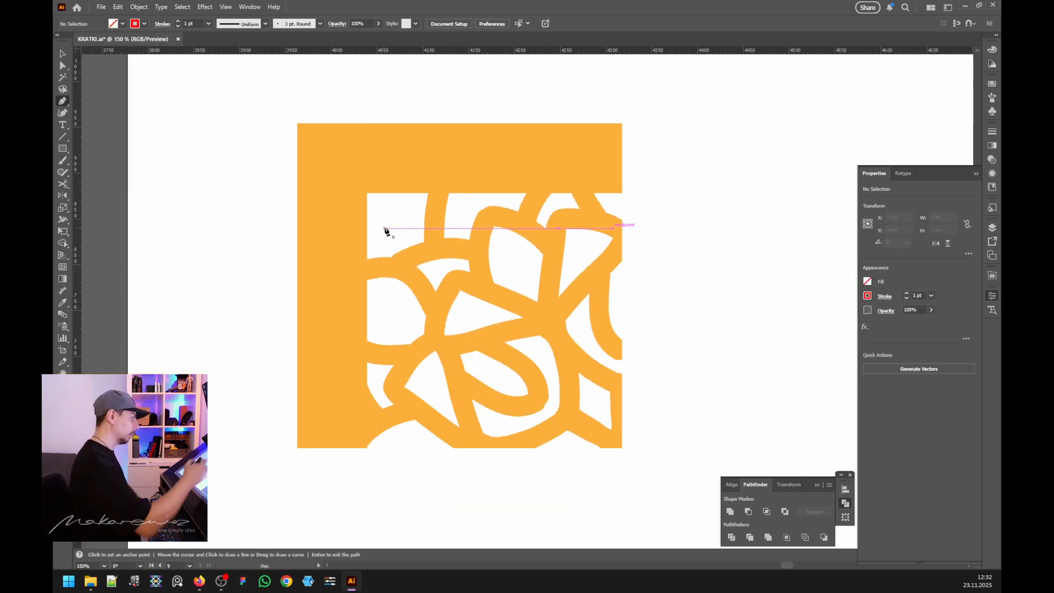
Step: Trace the upper-left corner opening of the ornament as a closed Pen path with straight segments between its corners
scroll(400, 219, "up", 2)
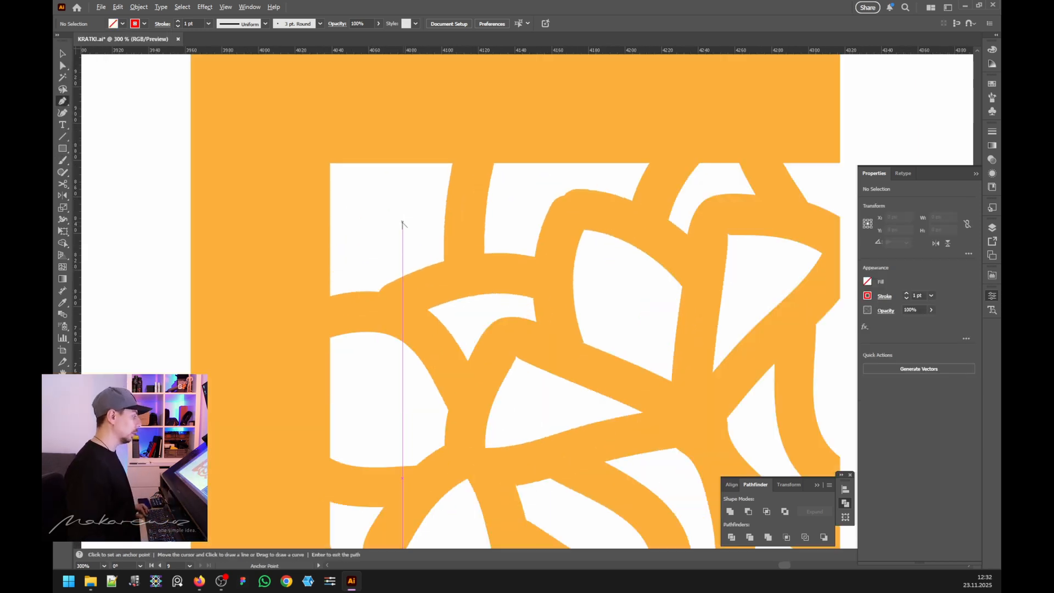
left_click(330, 163)
left_click(330, 296)
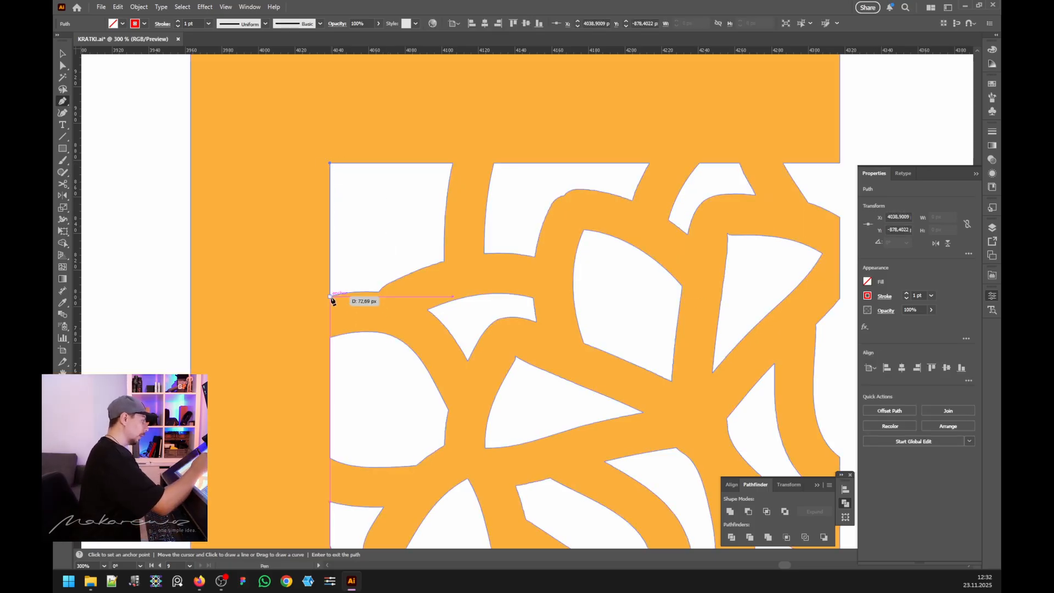
left_click_drag(379, 292, 408, 287)
left_click(445, 262)
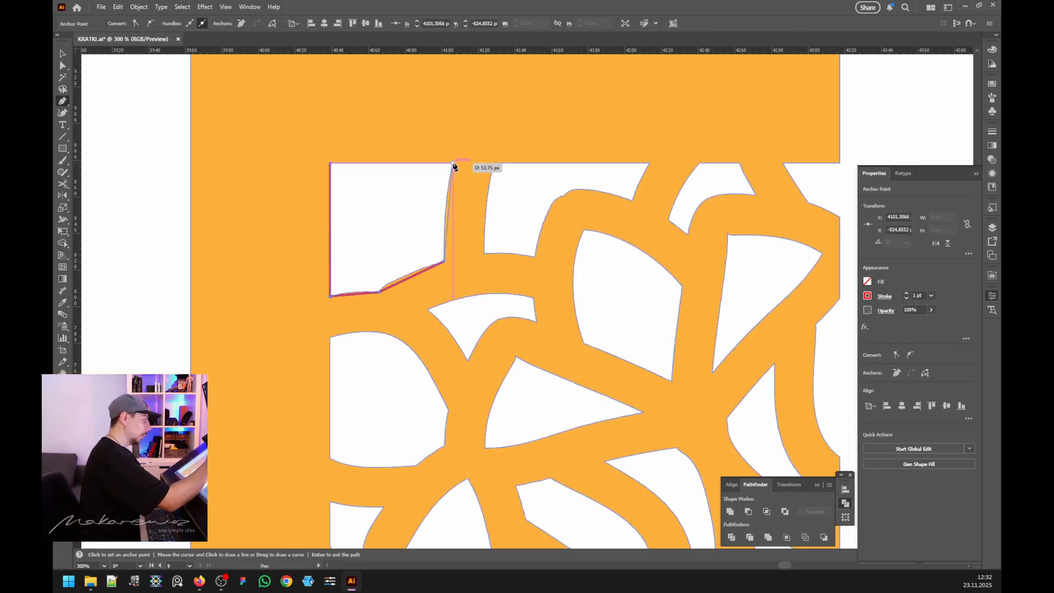
left_click(452, 163)
left_click(330, 163)
Step: Trace the second opening along the upper frame edge as a closed straight-segment path through its six corners
left_click(494, 163)
left_click(484, 256)
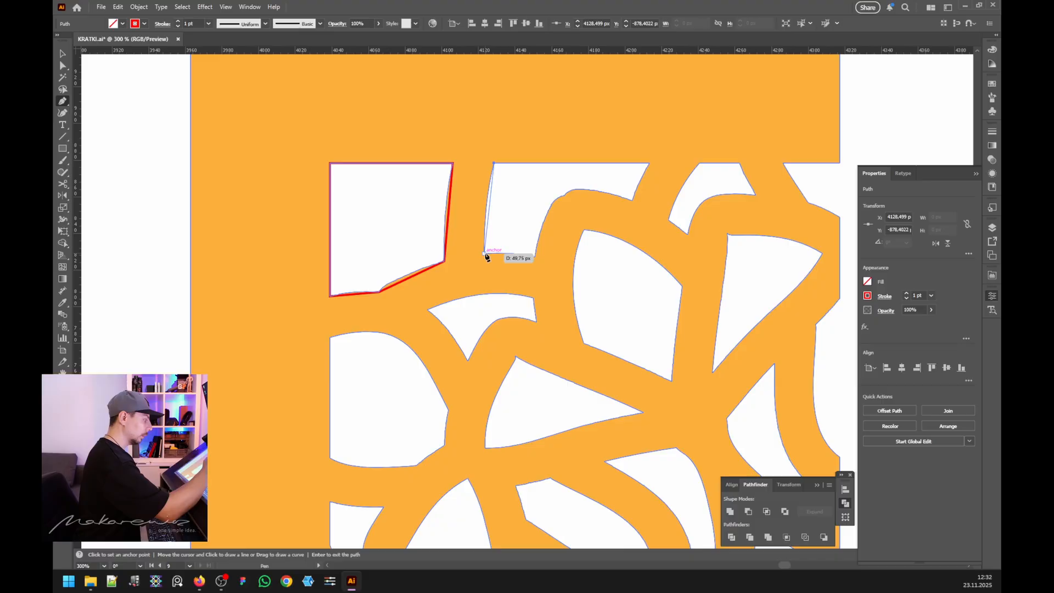
left_click(535, 257)
left_click(564, 196)
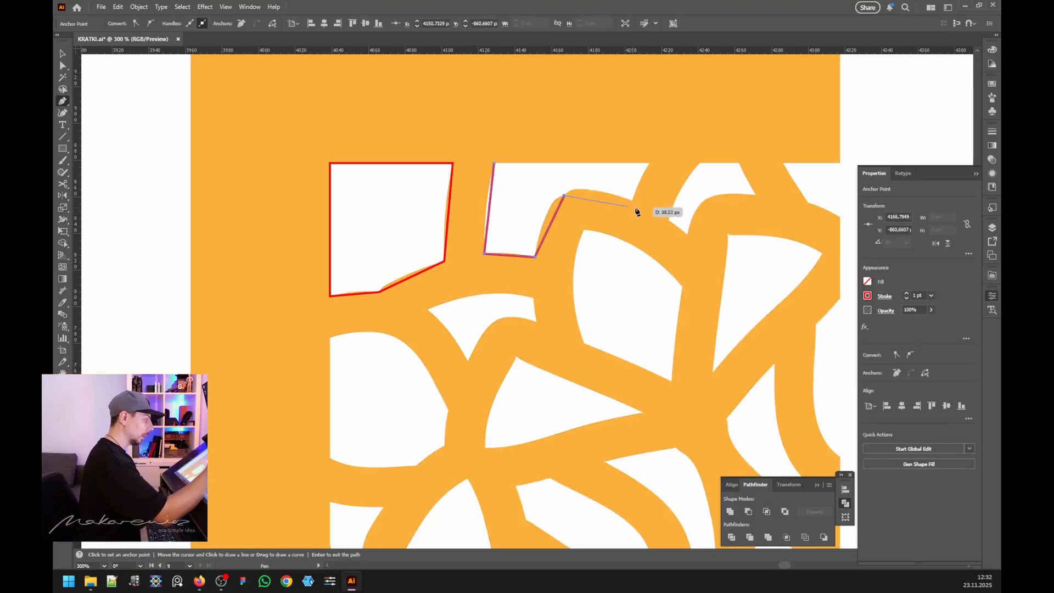
left_click(632, 201)
left_click(650, 163)
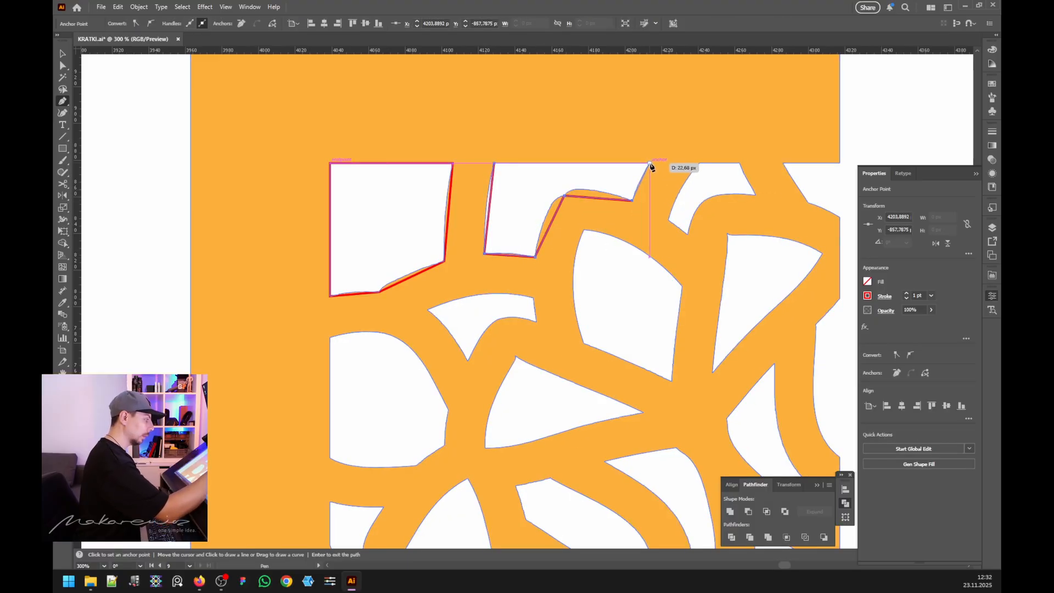
left_click(494, 163)
Step: Trace the small third opening along the upper frame edge as a closed straight-segment path with five corners
left_click(700, 164)
left_click(669, 219)
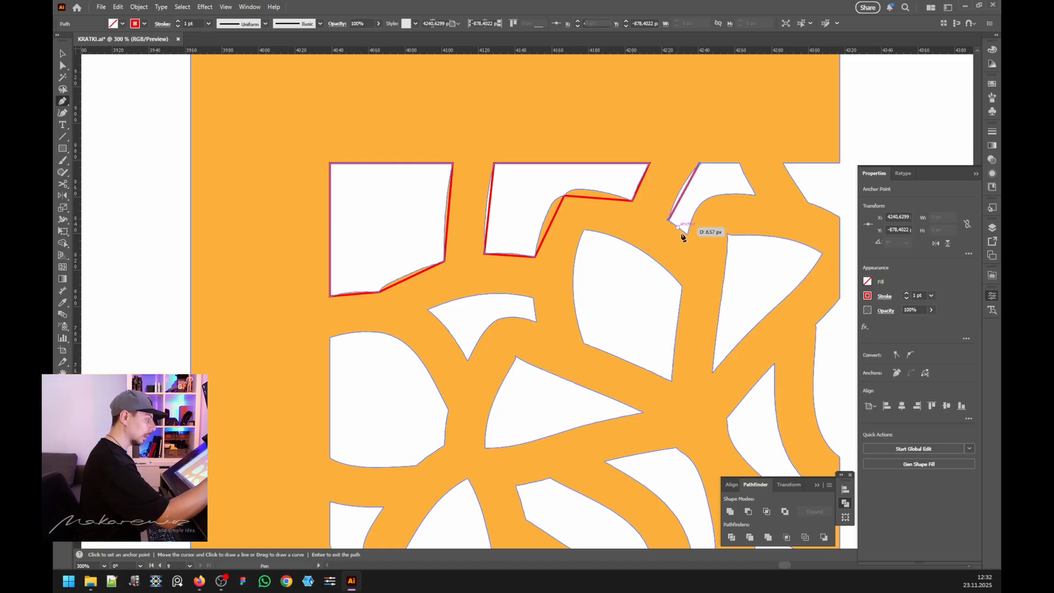
left_click(688, 234)
left_click(756, 194)
left_click(741, 163)
left_click(700, 163)
Step: Trace the large petal opening below the upper row as a closed four-corner path of straight segments
left_click(584, 230)
left_click(584, 343)
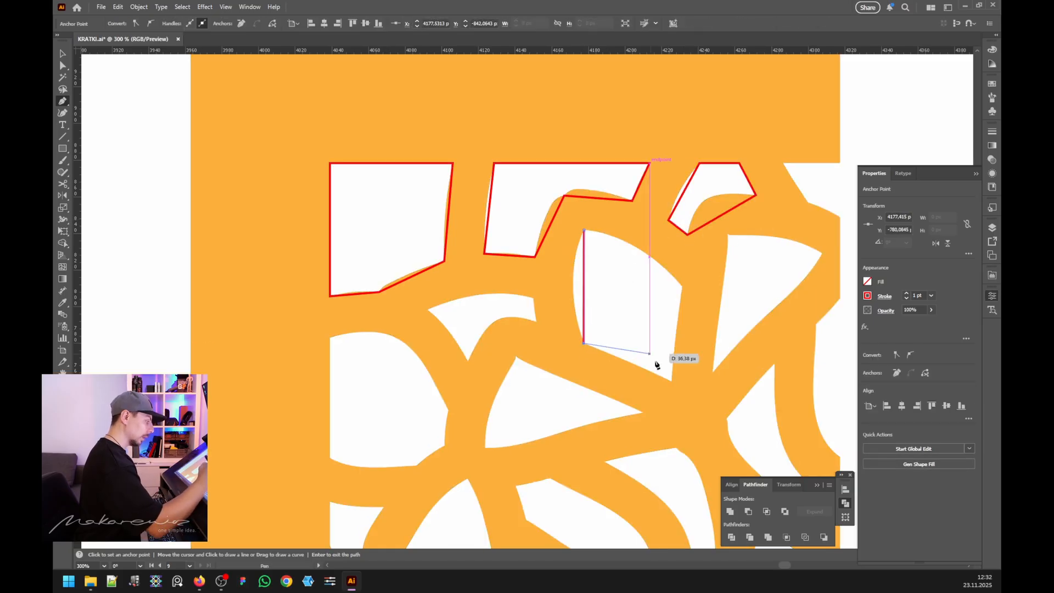
left_click(672, 381)
left_click(682, 286)
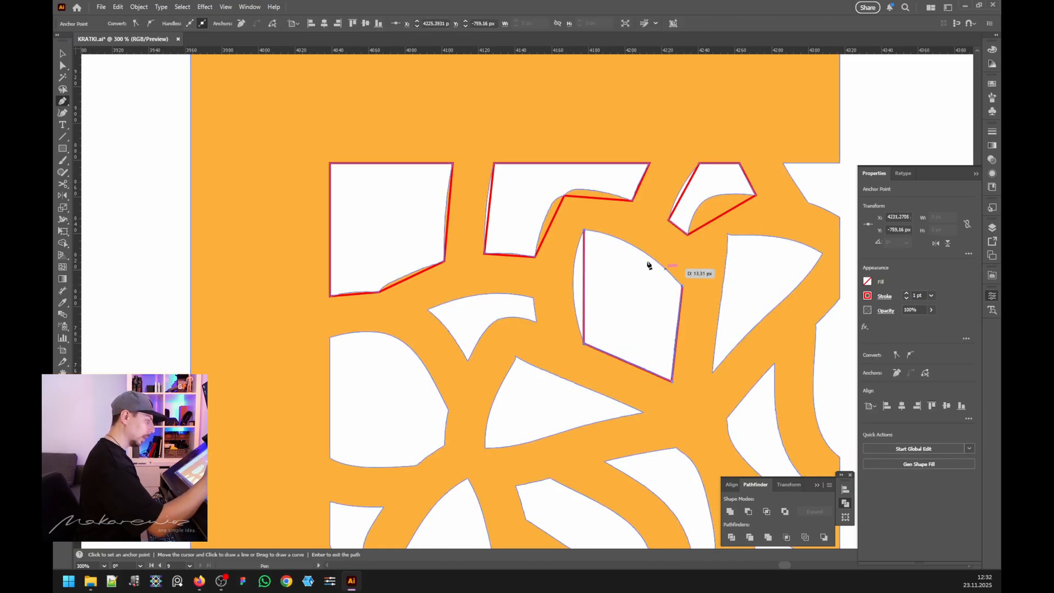
left_click(584, 230)
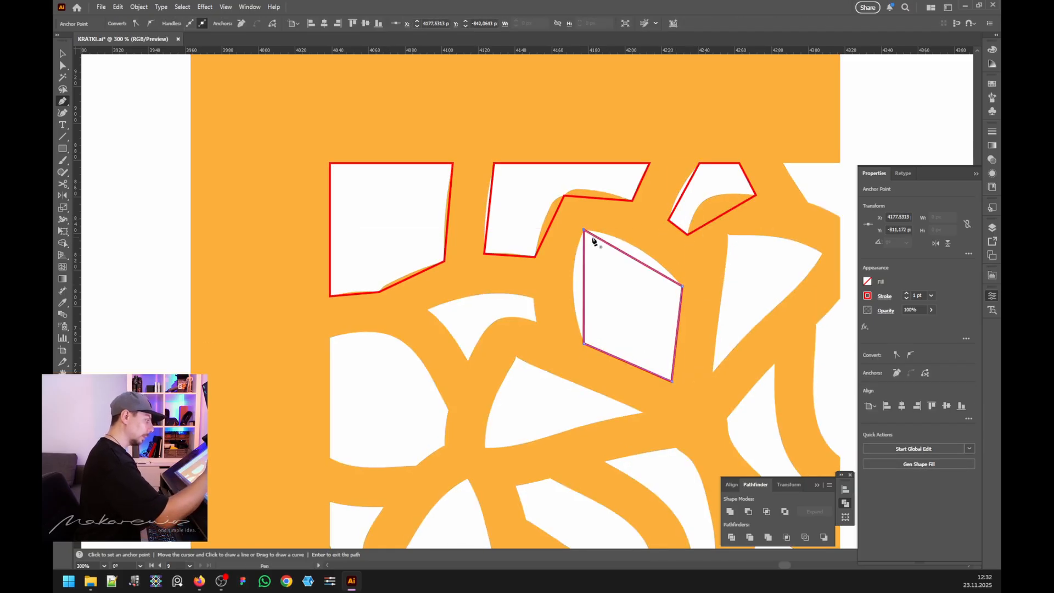
Step: Trace the small hooked opening between the corner opening and the large petal as a closed four-corner path
left_click(428, 309)
left_click(534, 298)
left_click(537, 321)
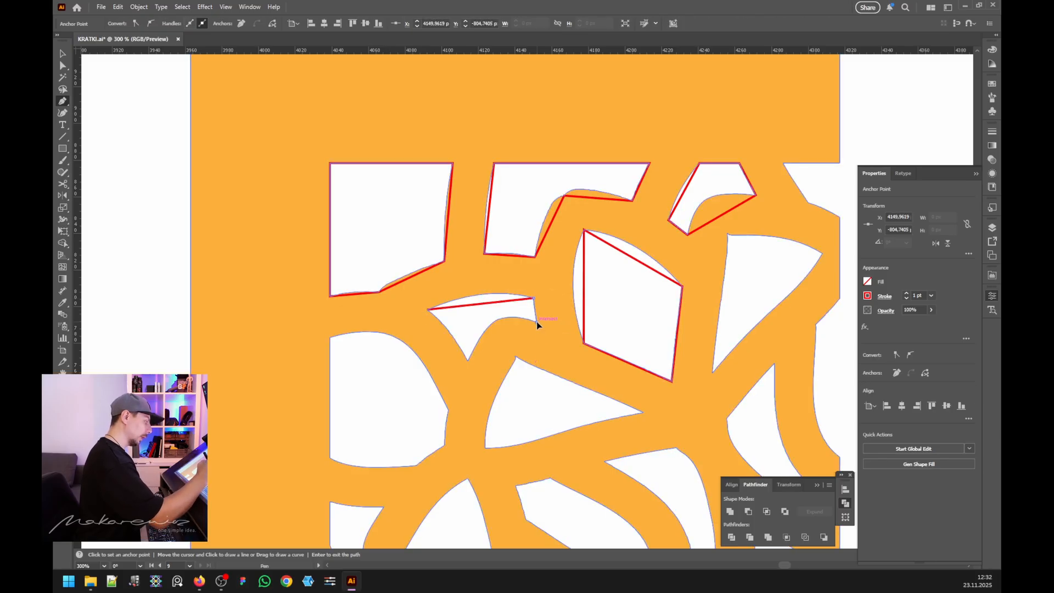
left_click(468, 361)
left_click(428, 310)
Step: Trace the rounded opening against the left frame edge as a closed five-corner path of straight segments
left_click(330, 337)
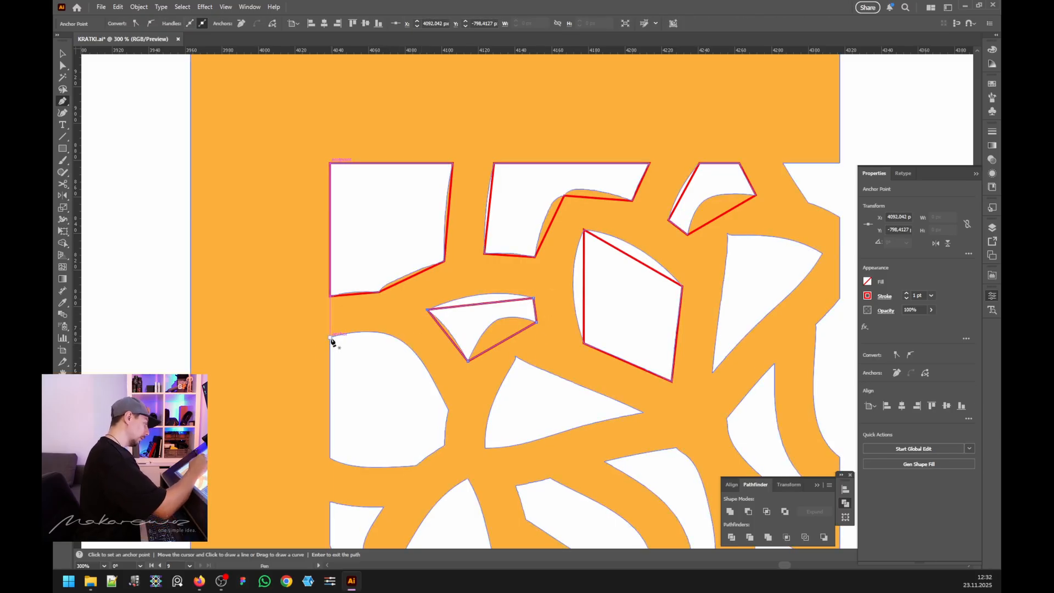
left_click(448, 409)
left_click(445, 443)
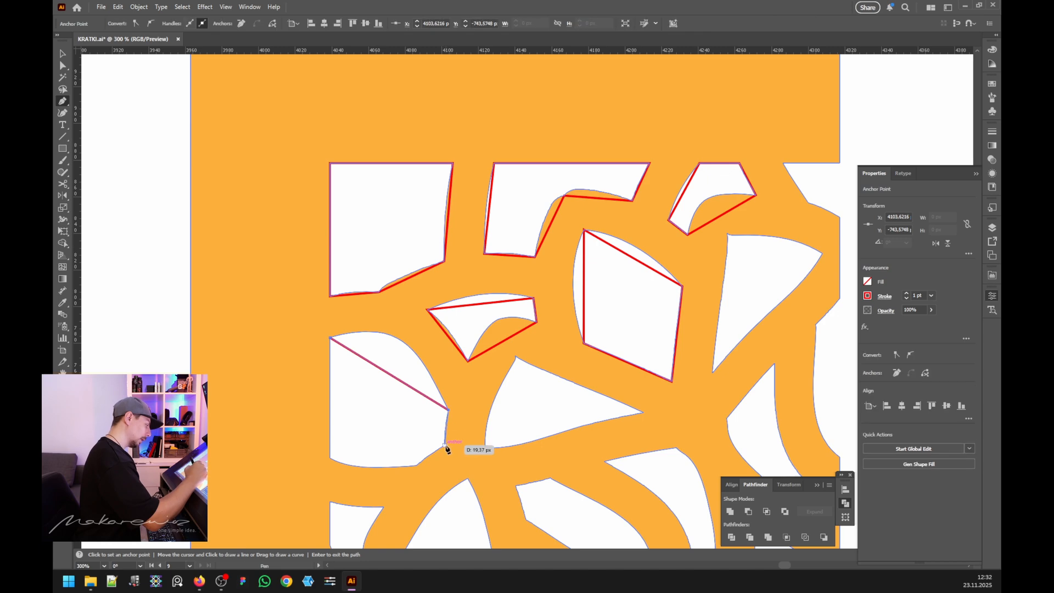
left_click(417, 466)
left_click(330, 458)
left_click(330, 338)
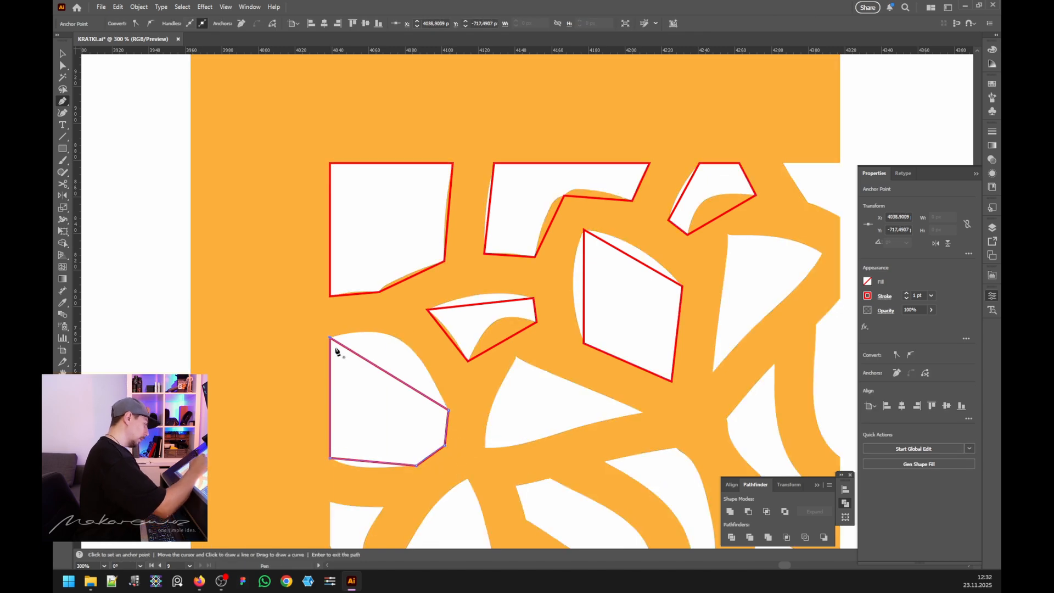
Step: Trace the triangular opening in the middle of the quarter as a closed three-corner path
scroll(369, 340, "down", 1)
scroll(409, 374, "down", 2)
scroll(370, 407, "up", 1)
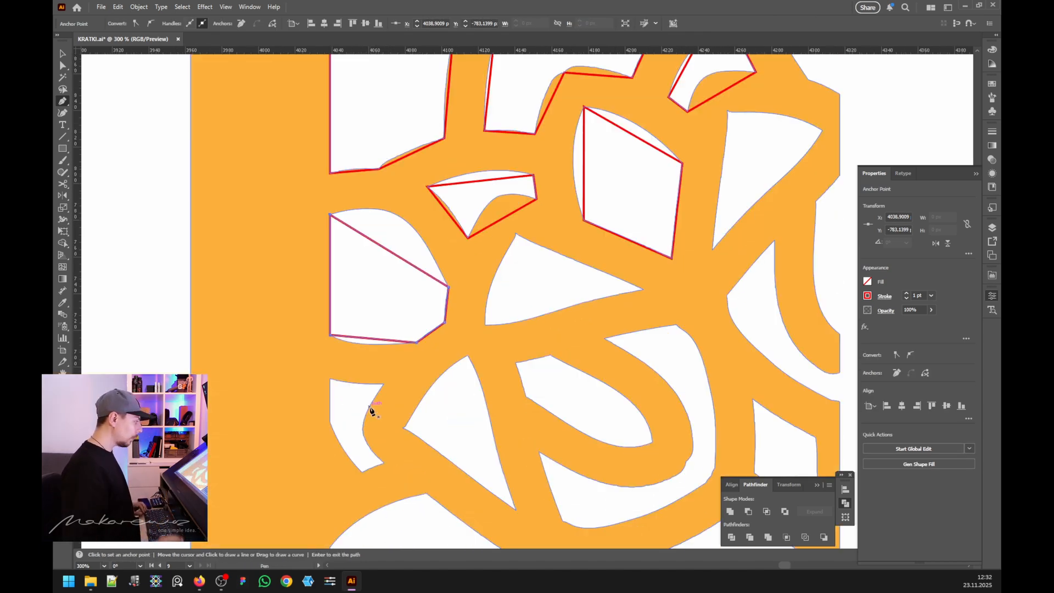
scroll(507, 225, "up", 6)
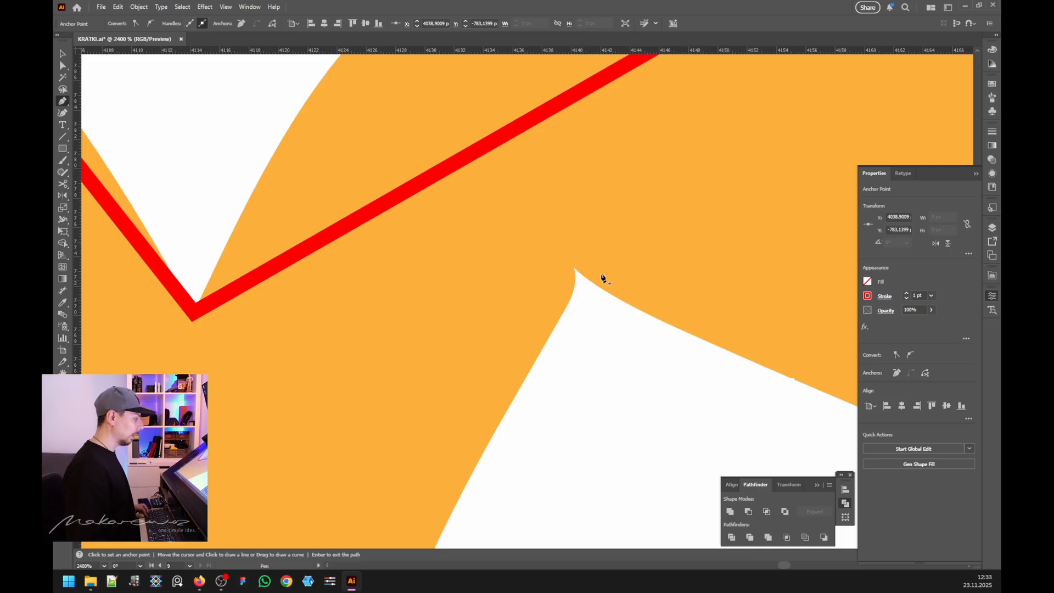
scroll(569, 276, "down", 4)
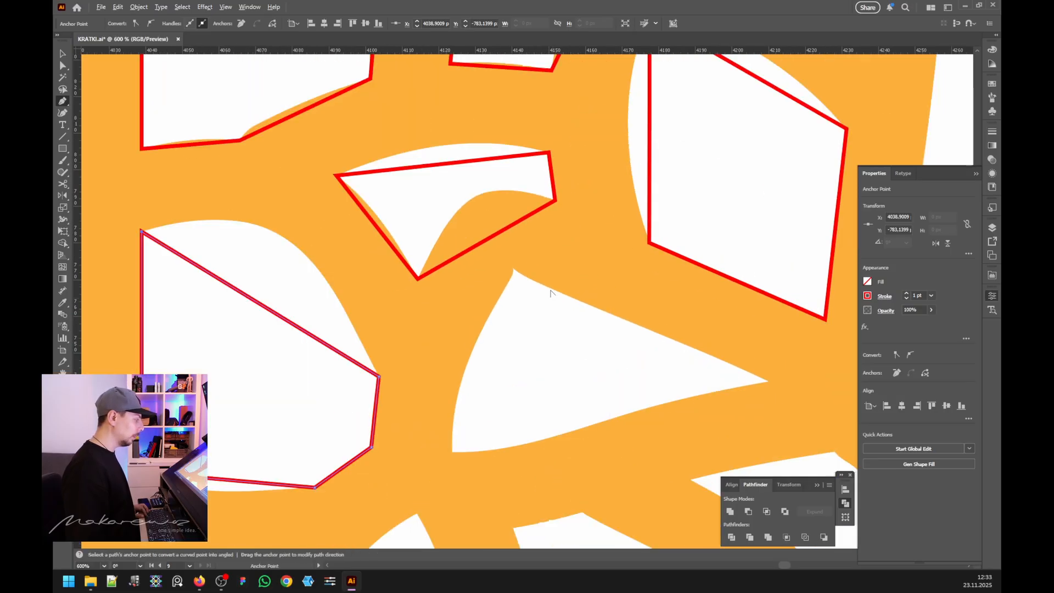
left_click(450, 449)
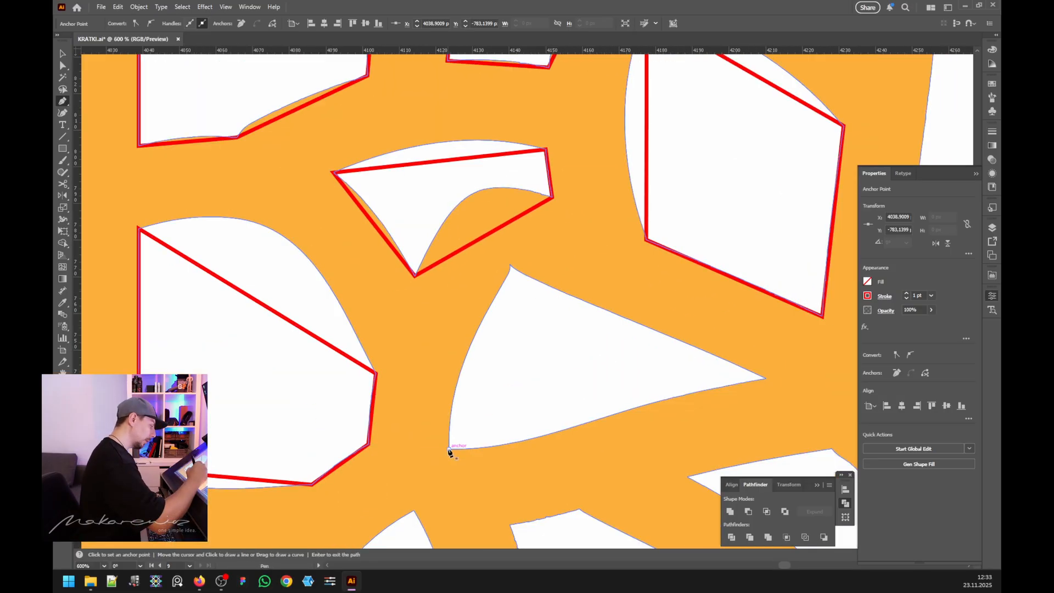
left_click(510, 266)
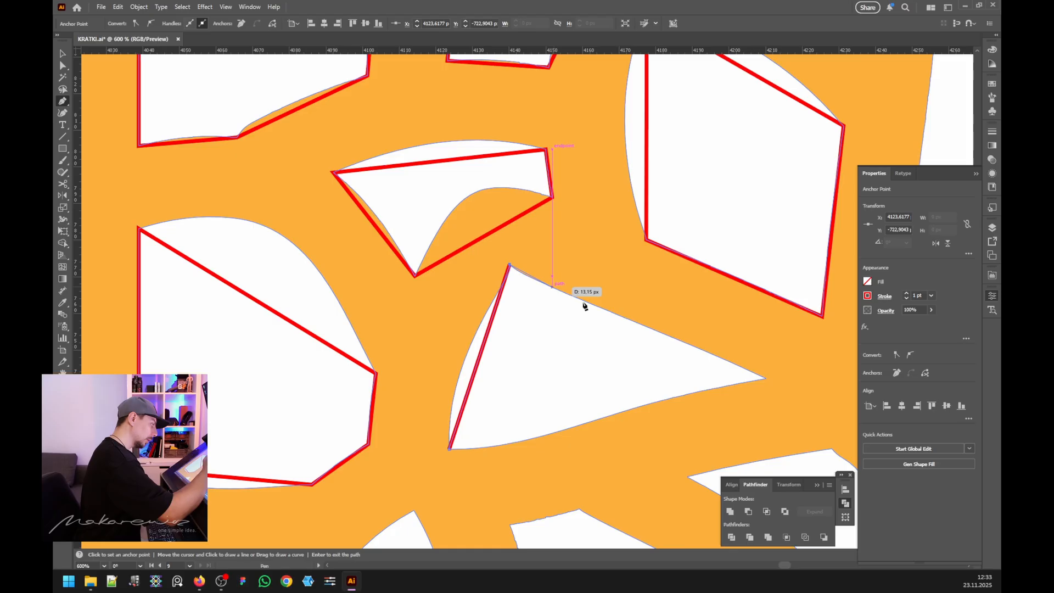
left_click(765, 379)
left_click(450, 449)
left_click(450, 450)
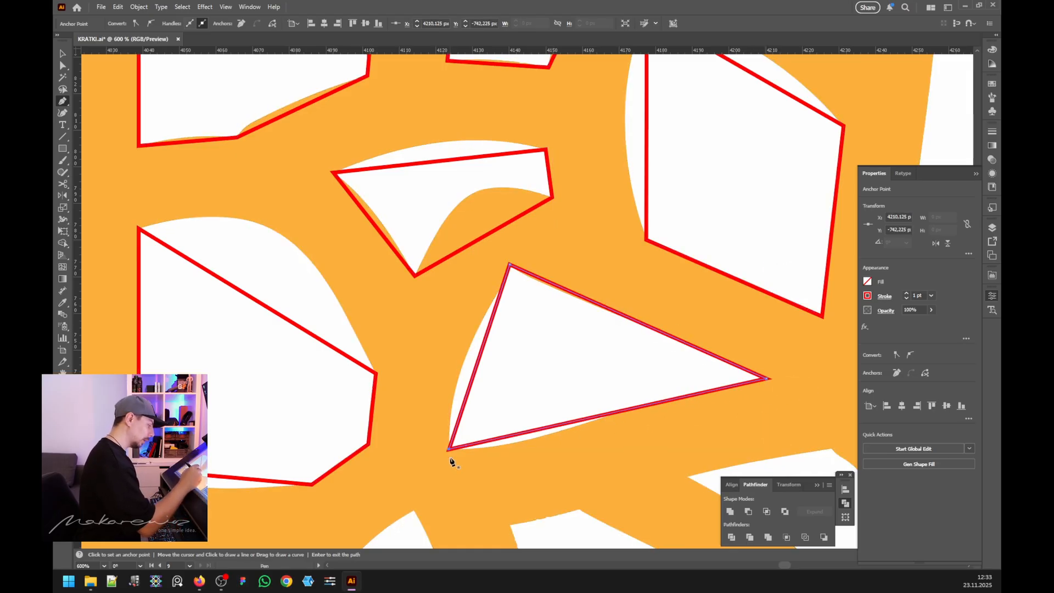
Step: Trace the small crescent opening at the lower left frame edge as a closed five-corner path of straight segments
scroll(391, 417, "down", 3)
scroll(418, 428, "down", 3)
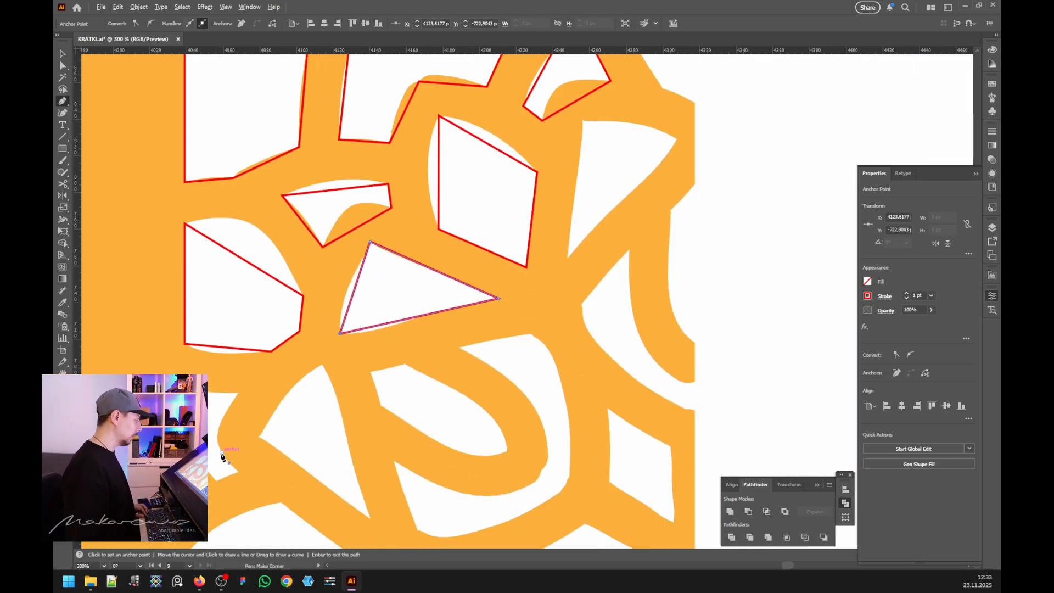
scroll(223, 460, "down", 1)
scroll(136, 459, "up", 1)
scroll(308, 395, "up", 4)
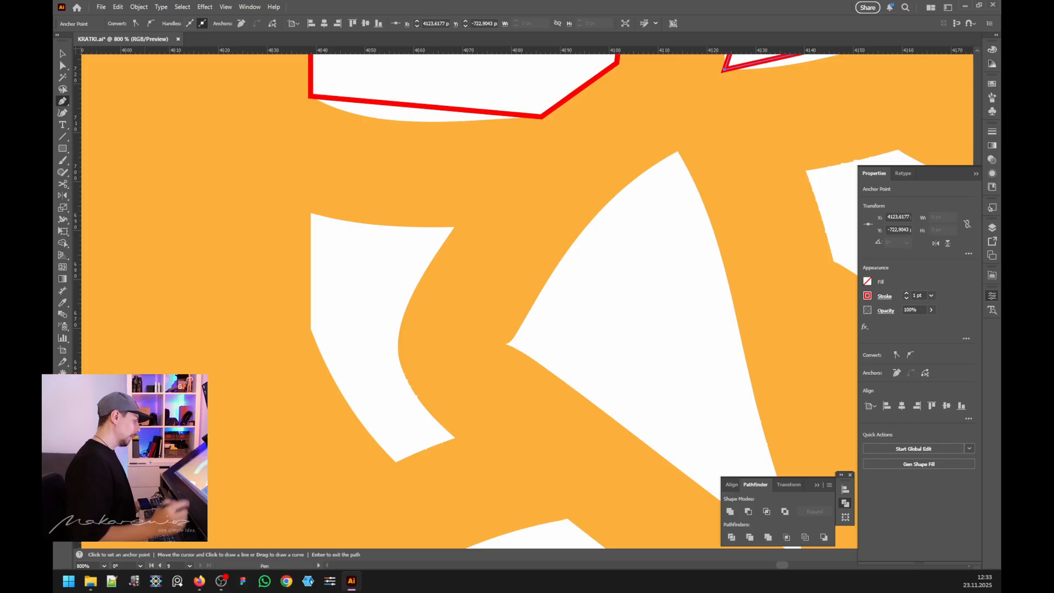
left_click(395, 461)
left_click(310, 329)
left_click(311, 213)
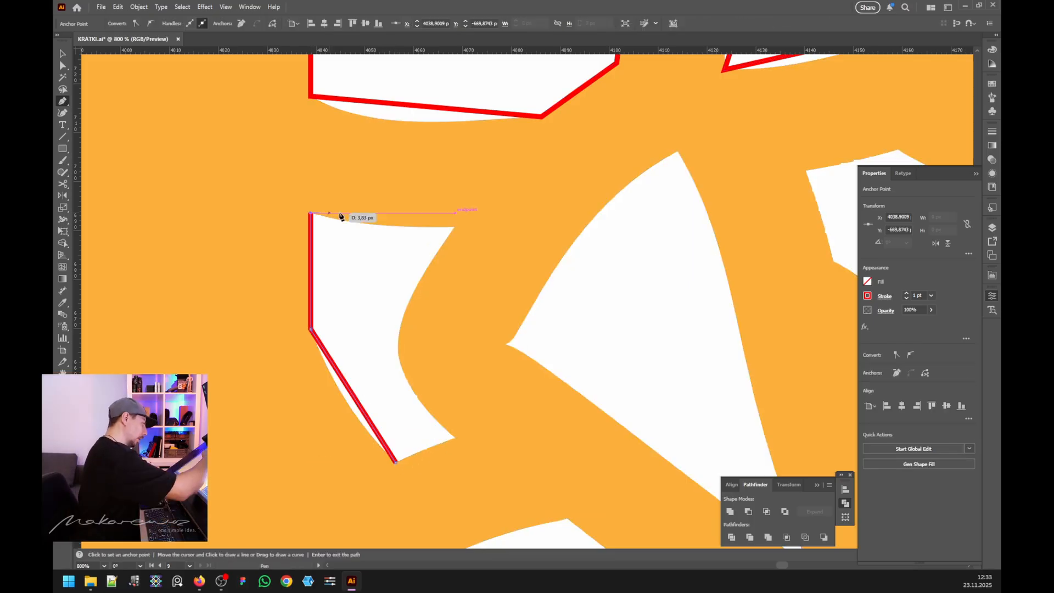
left_click(455, 227)
left_click(456, 438)
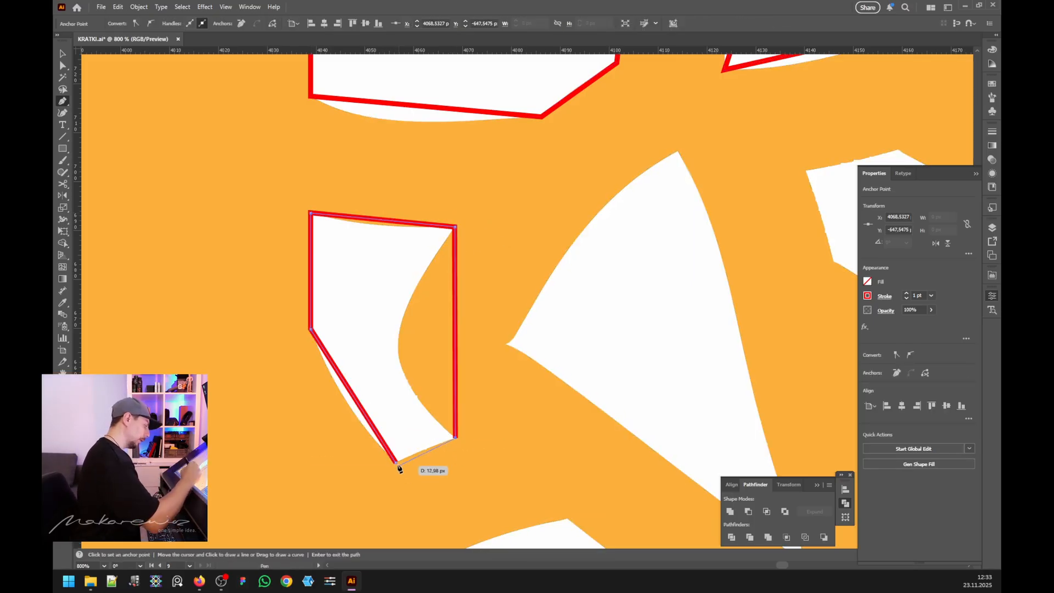
left_click(396, 462)
scroll(408, 400, "up", 4)
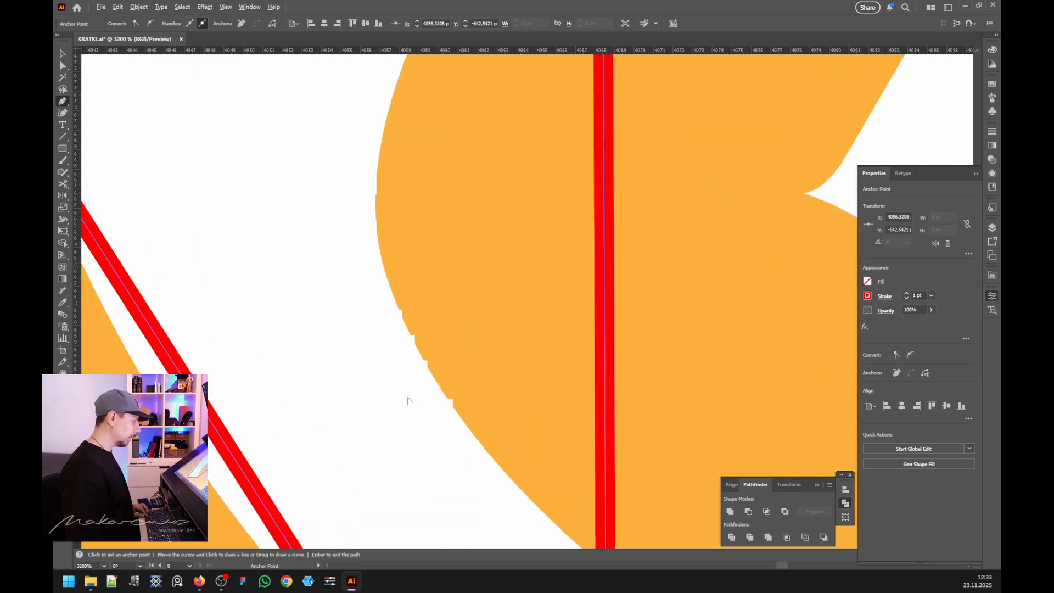
scroll(406, 401, "down", 7)
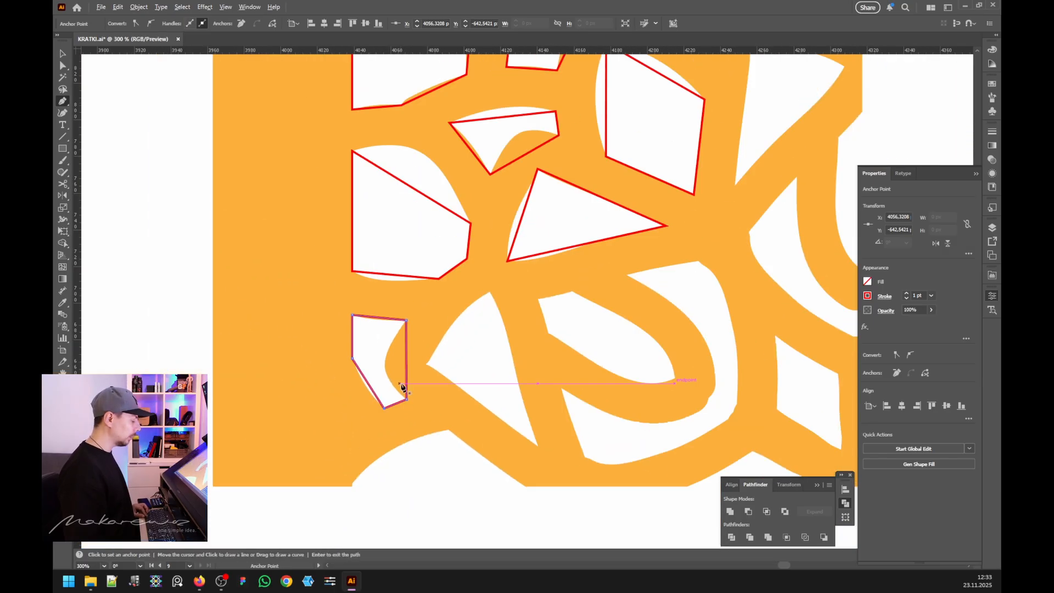
scroll(376, 435, "up", 2)
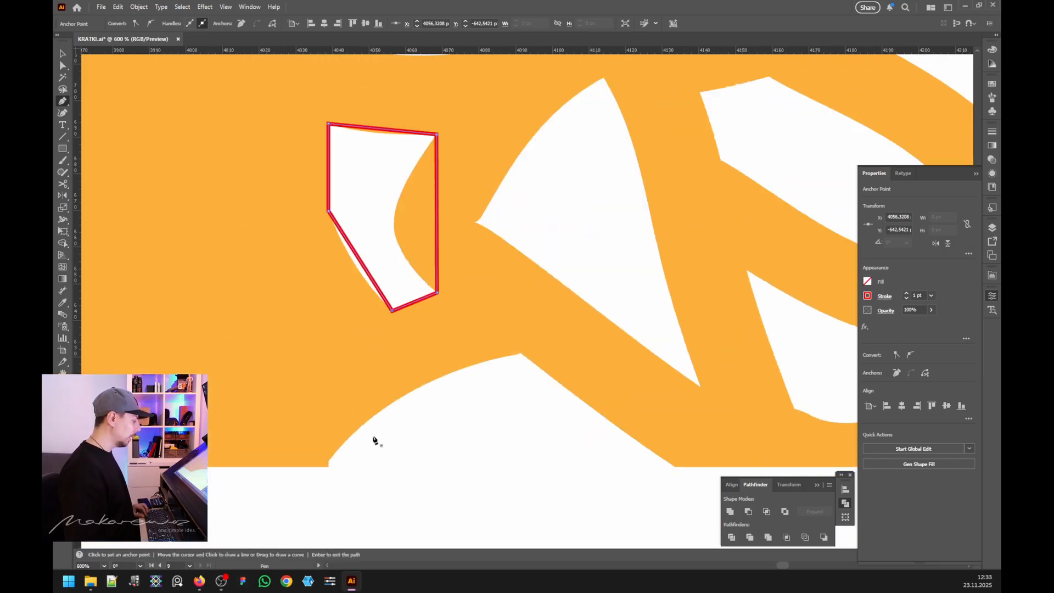
left_click(330, 466)
left_click(520, 354)
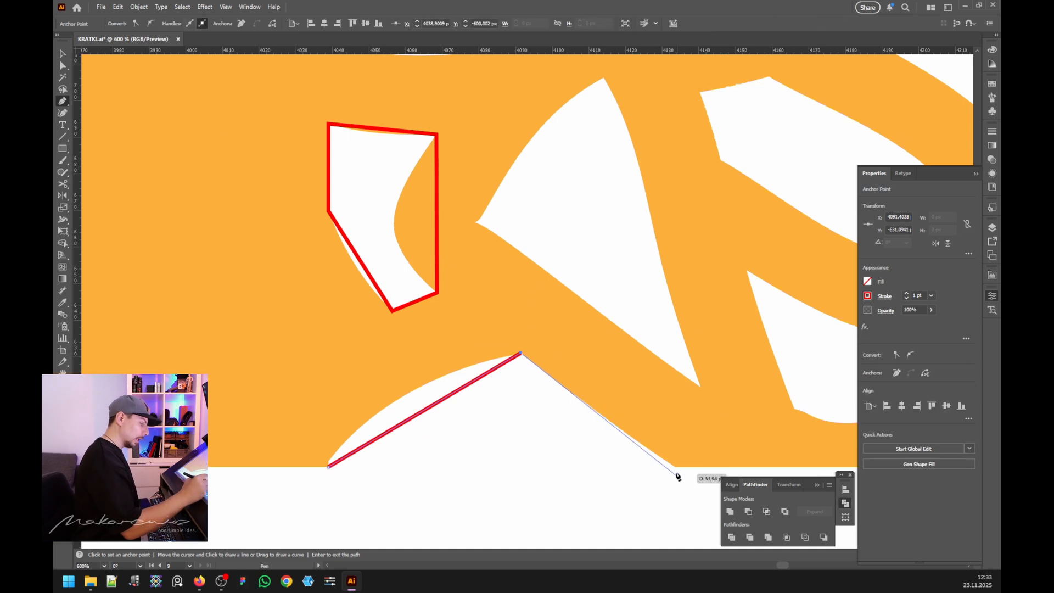
key("ctrl+z")
key("ctrl+z")
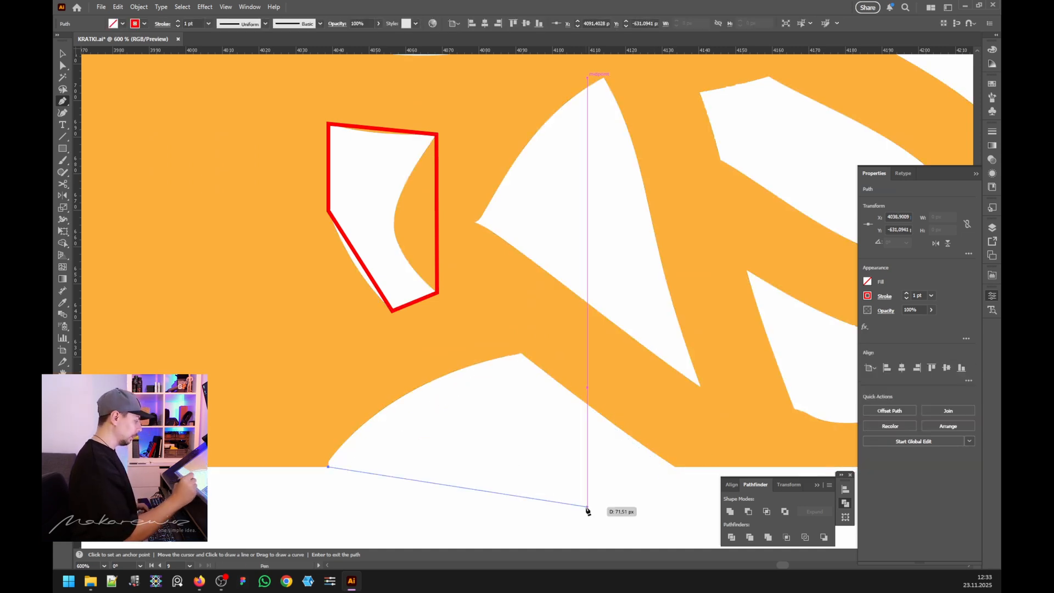
Step: Trace the triangular opening beside the small crescent opening as a closed three-corner path of straight segments
scroll(489, 481, "down", 2)
scroll(545, 439, "up", 1)
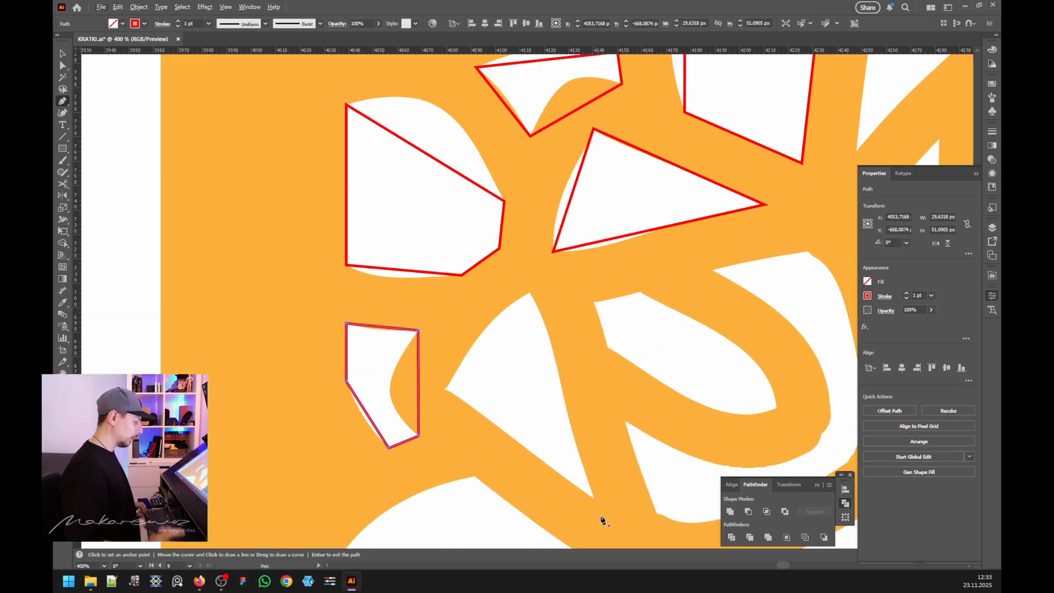
left_click(595, 499)
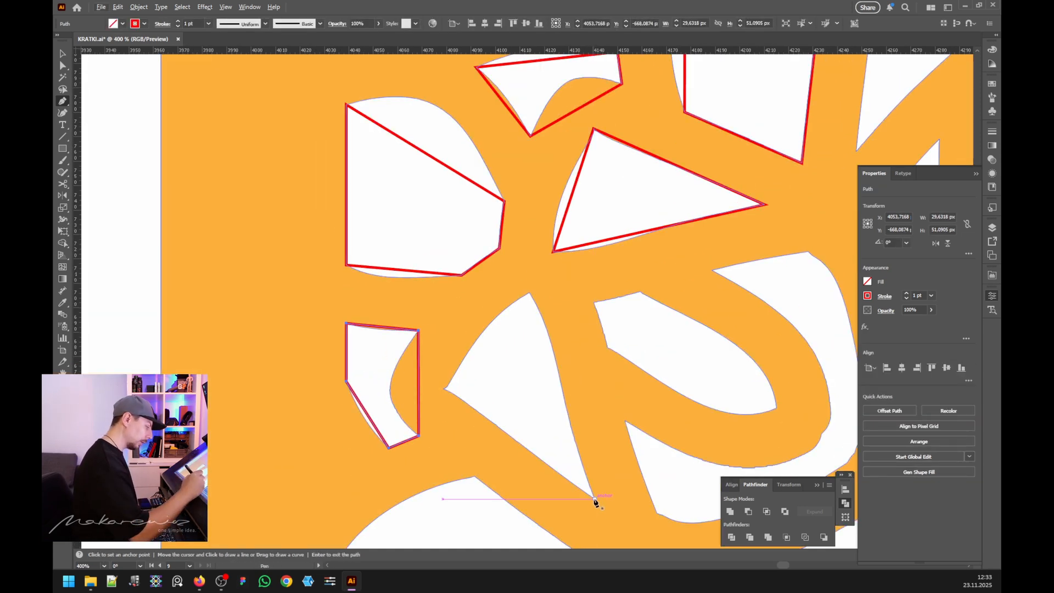
left_click(444, 389)
left_click(530, 293)
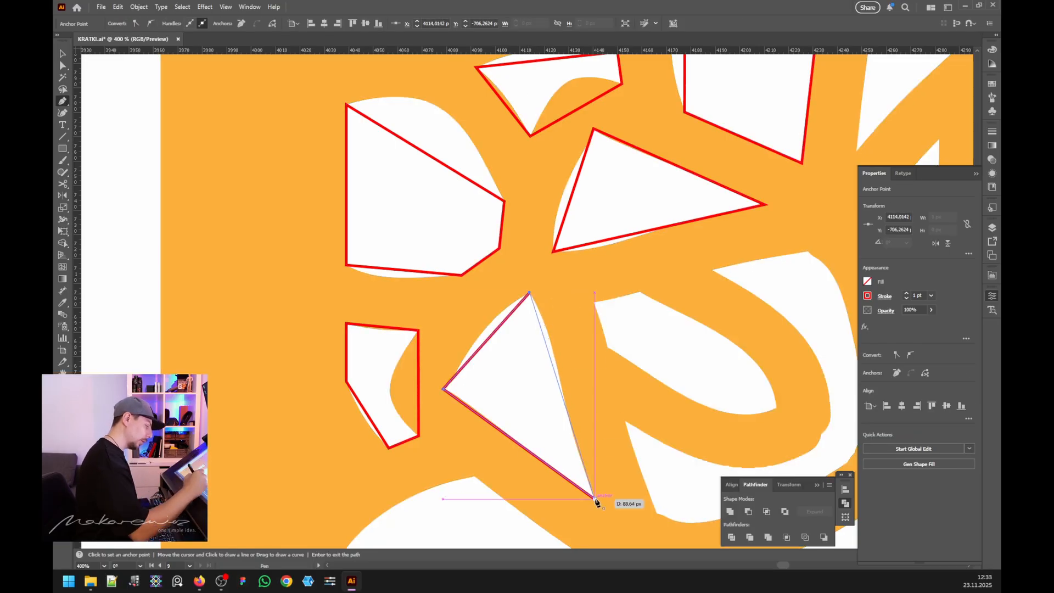
left_click(594, 500)
Step: Trace the leaf-shaped opening nested inside the U-shaped opening as a closed four-corner path of straight segments
scroll(503, 432, "down", 1)
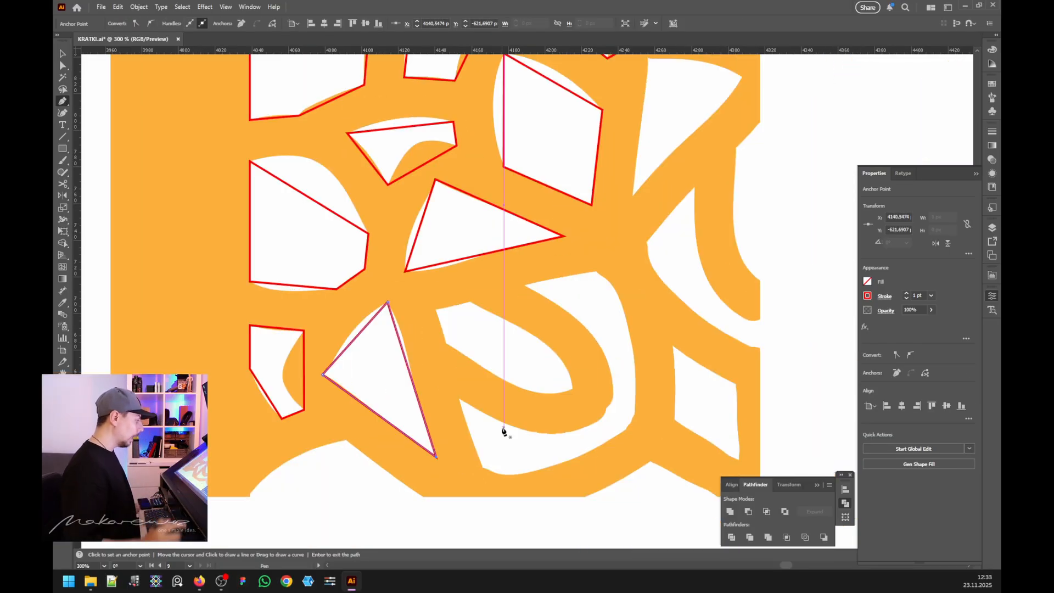
left_click(437, 309)
left_click(446, 344)
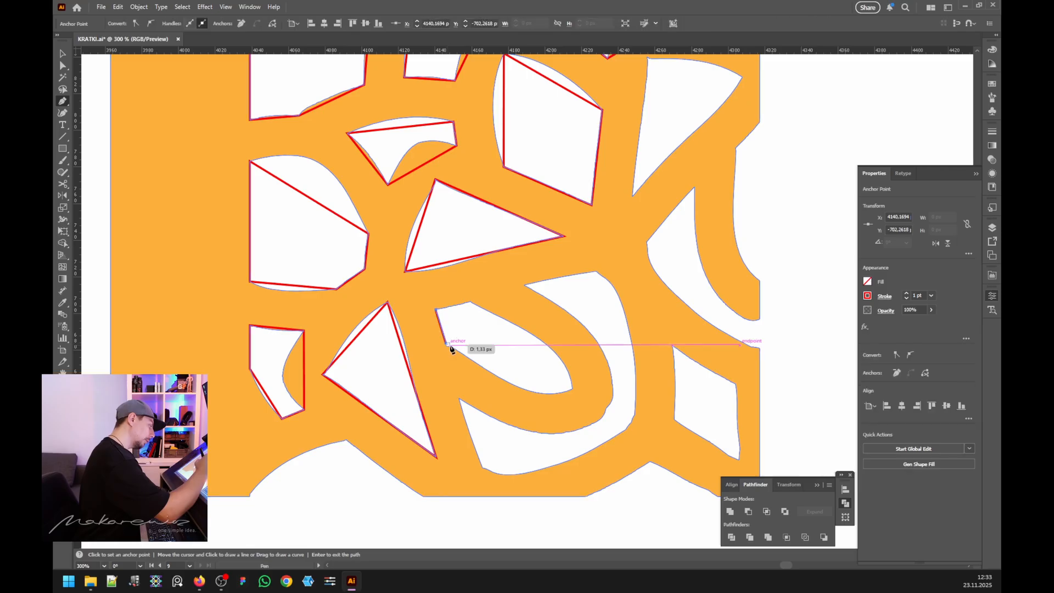
left_click(574, 389)
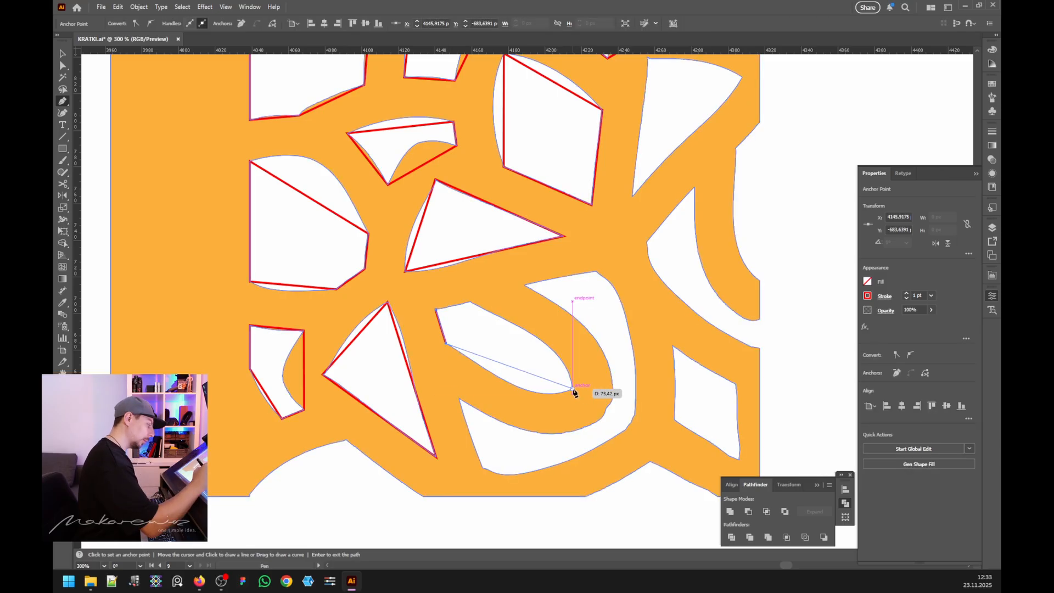
left_click(470, 302)
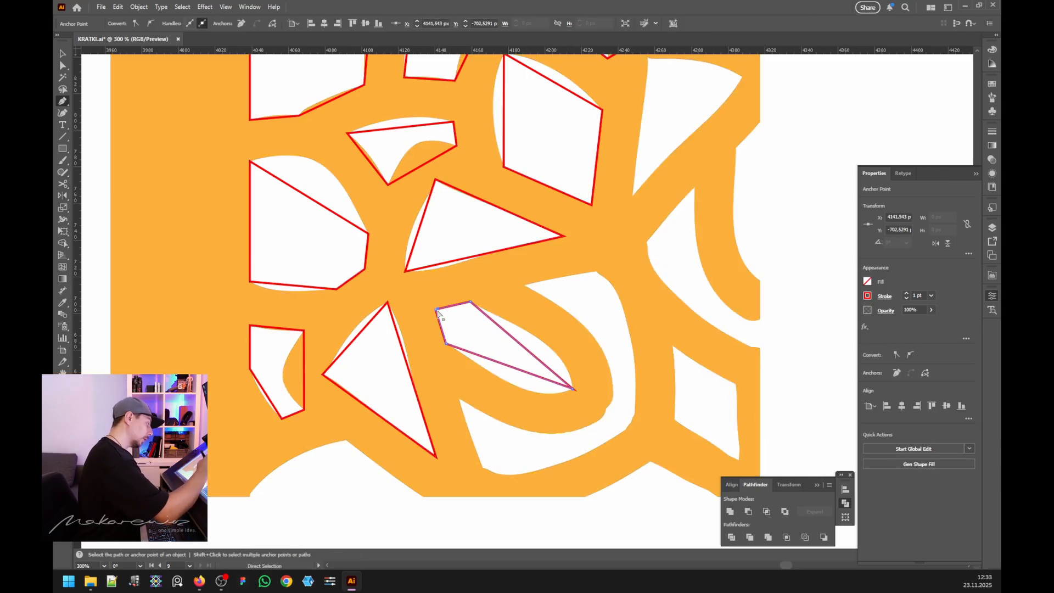
left_click(437, 311)
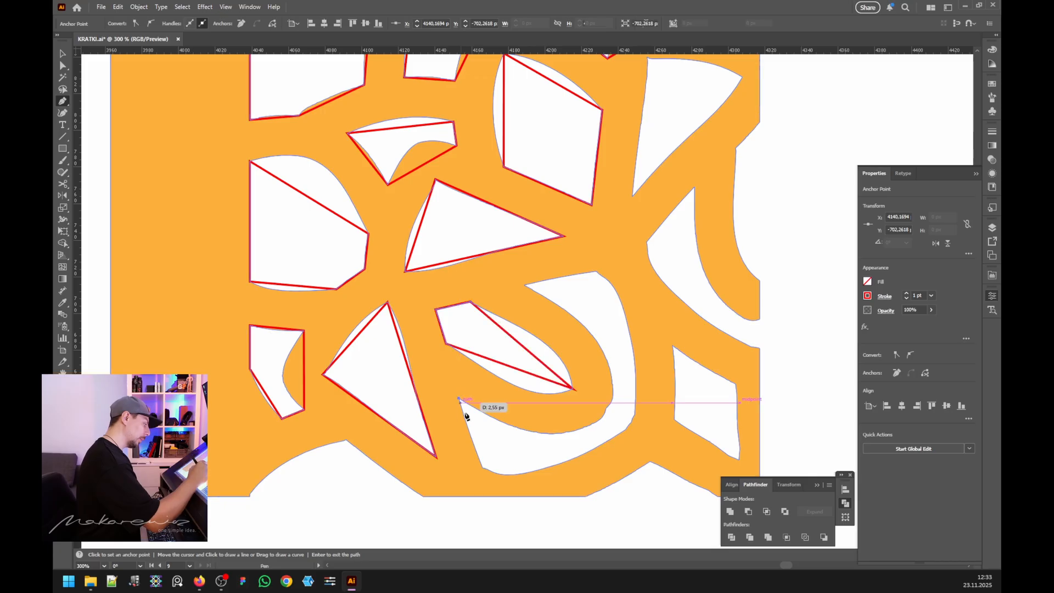
Step: Trace the U-shaped opening around the leaf-shaped one as a closed path, placing extra points at its outer bend
left_click(482, 468)
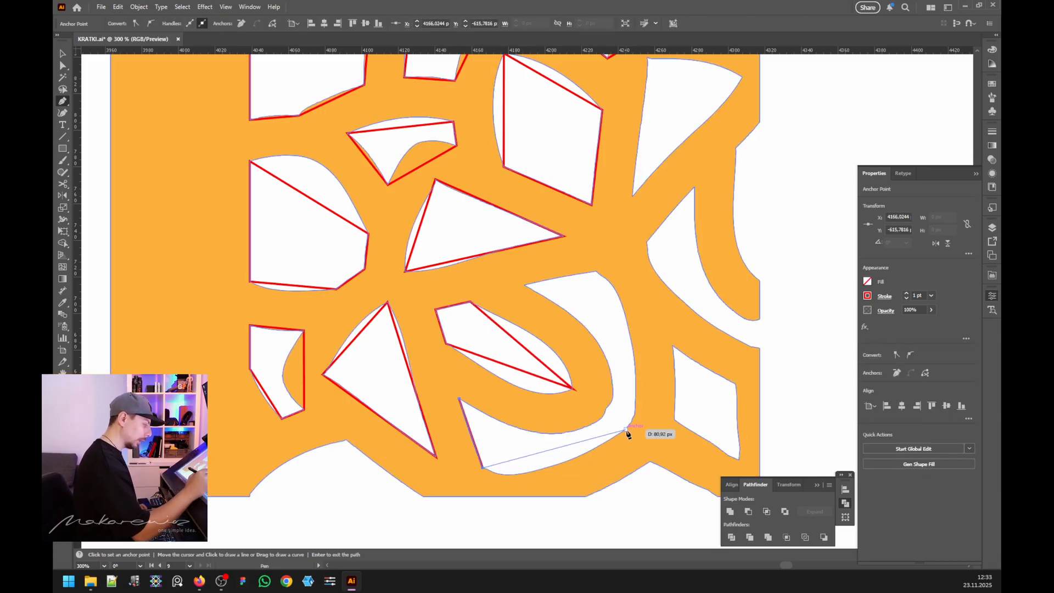
left_click(626, 430)
left_click(632, 423)
left_click(634, 415)
left_click(597, 271)
left_click(524, 285)
left_click(607, 408)
left_click(459, 399)
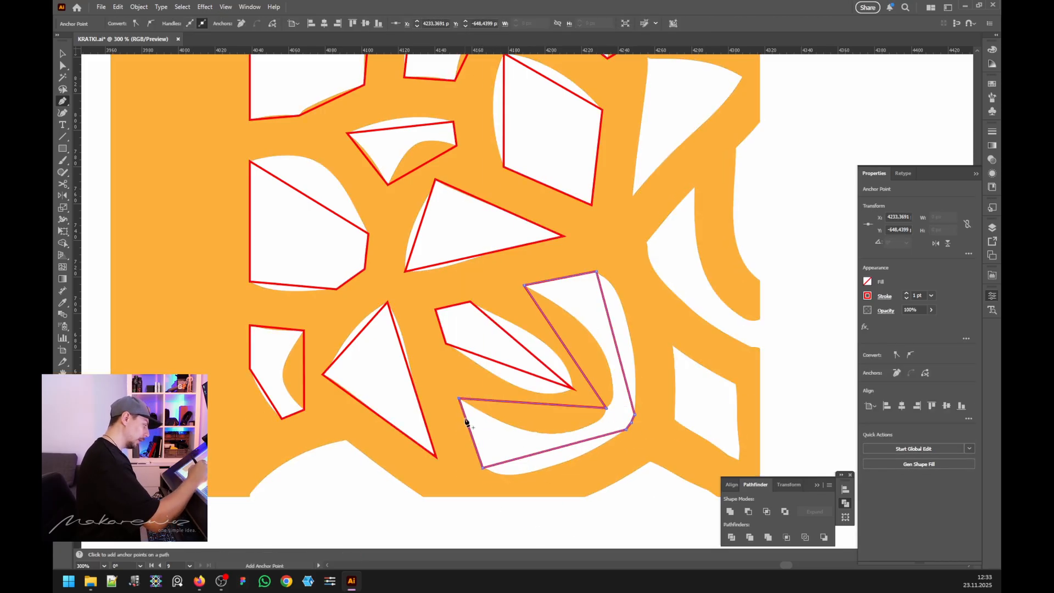
Step: Trace the diamond-shaped opening near the quarter's lower right corner as a closed four-corner path
scroll(343, 435, "down", 1)
scroll(632, 411, "up", 1)
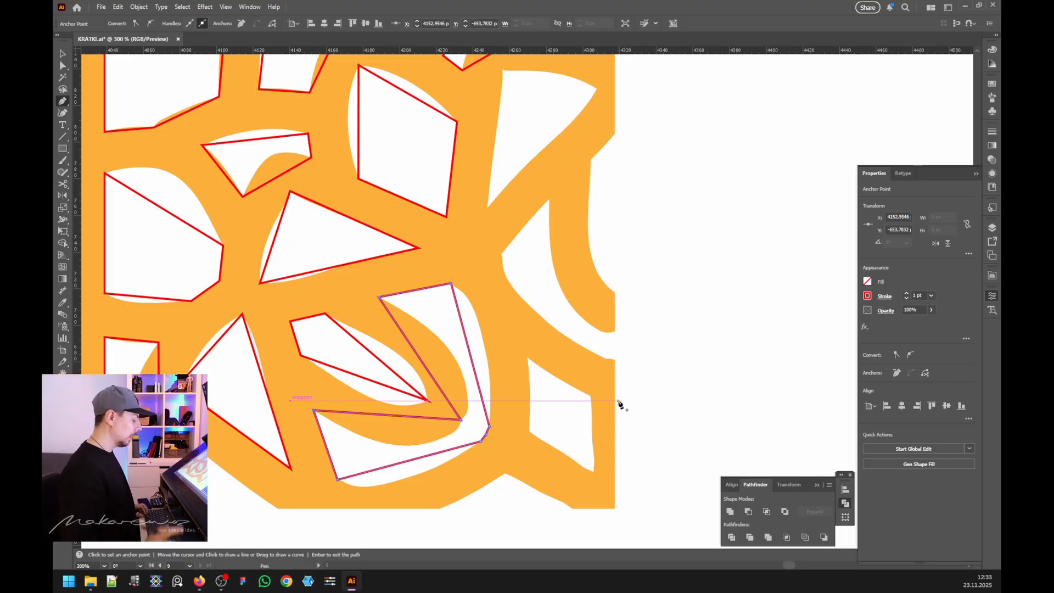
left_click(528, 357)
left_click(529, 431)
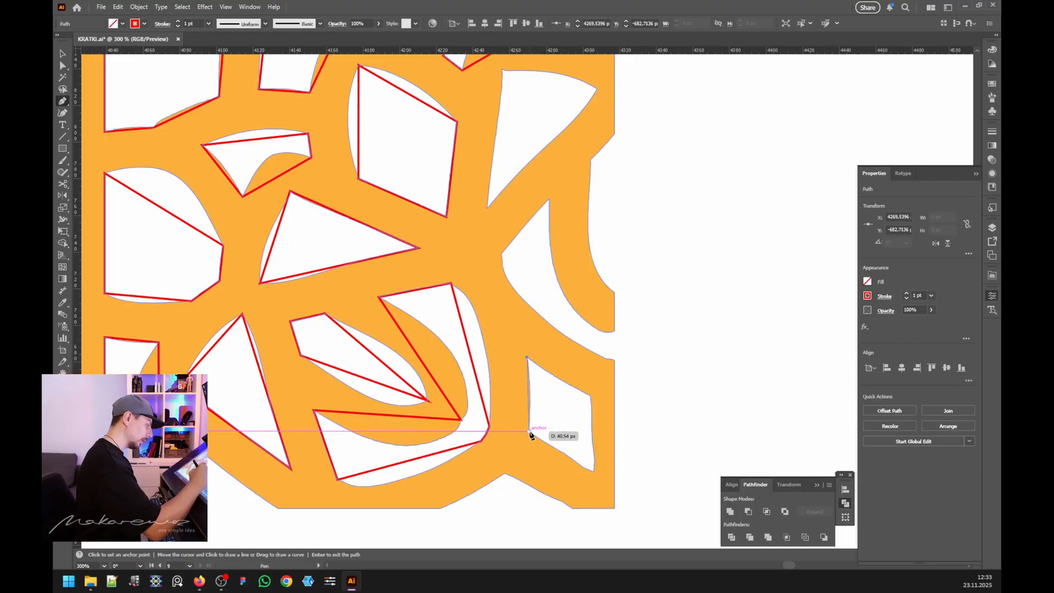
left_click(595, 473)
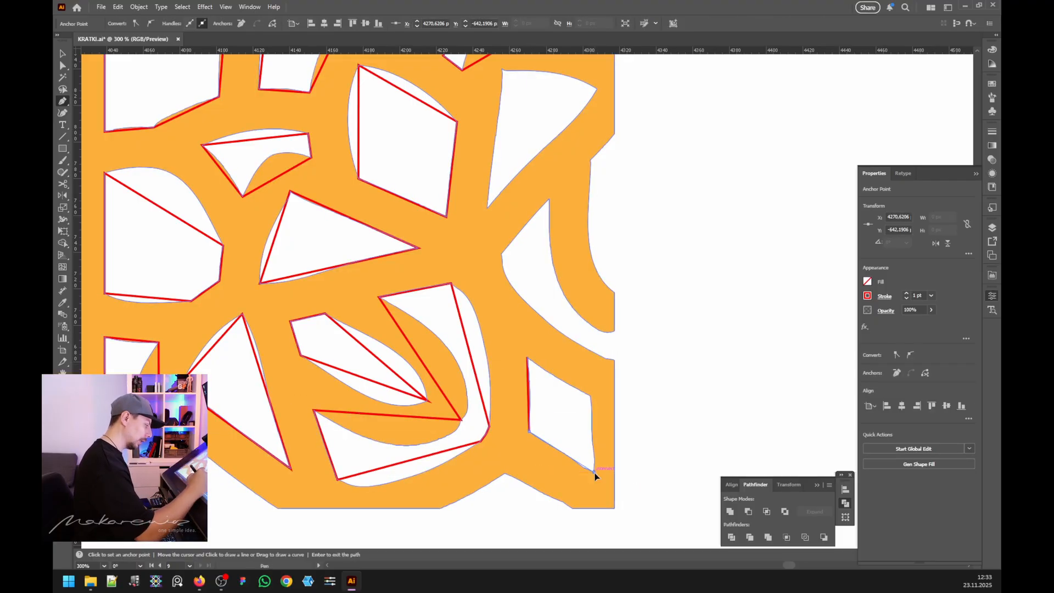
left_click(591, 396)
left_click(527, 358)
Step: Trace the triangular opening at the upper right, beside the large petal, as a closed three-corner path
scroll(624, 355, "up", 3)
scroll(624, 355, "down", 1)
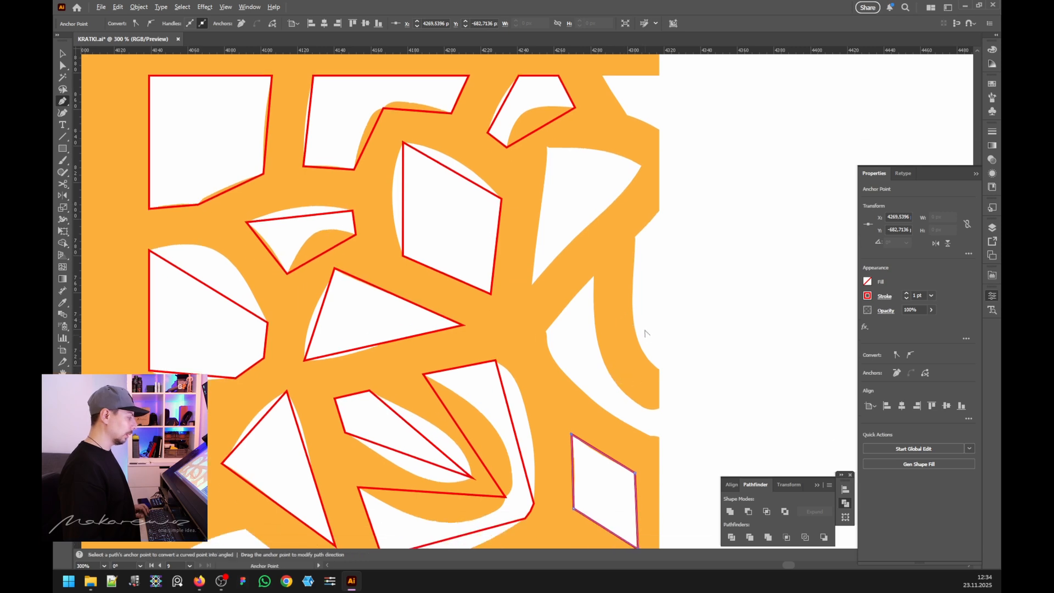
scroll(638, 333, "up", 4)
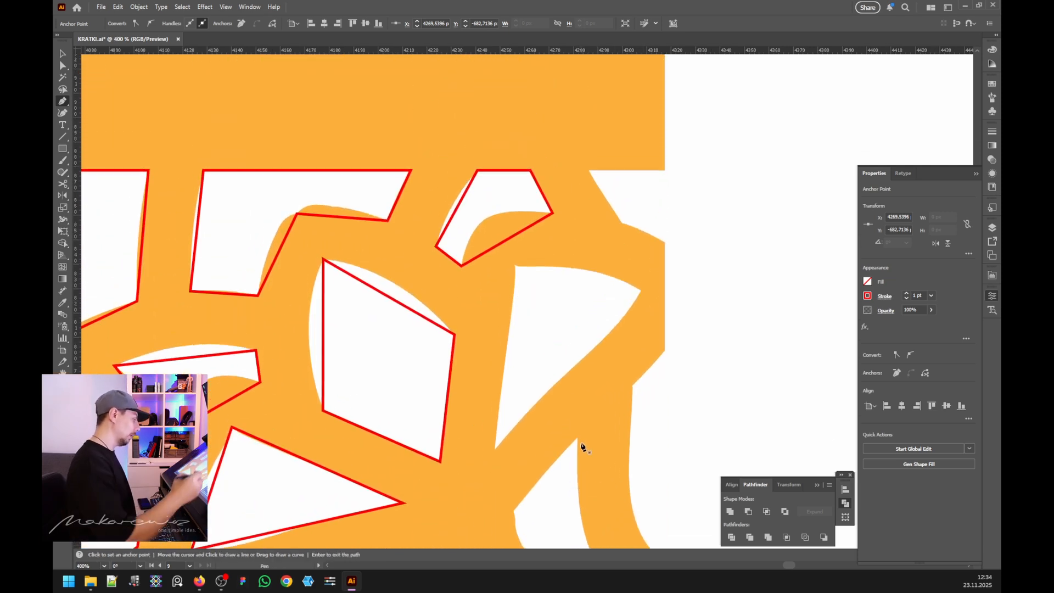
left_click(496, 451)
left_click(515, 265)
left_click(642, 291)
left_click(496, 450)
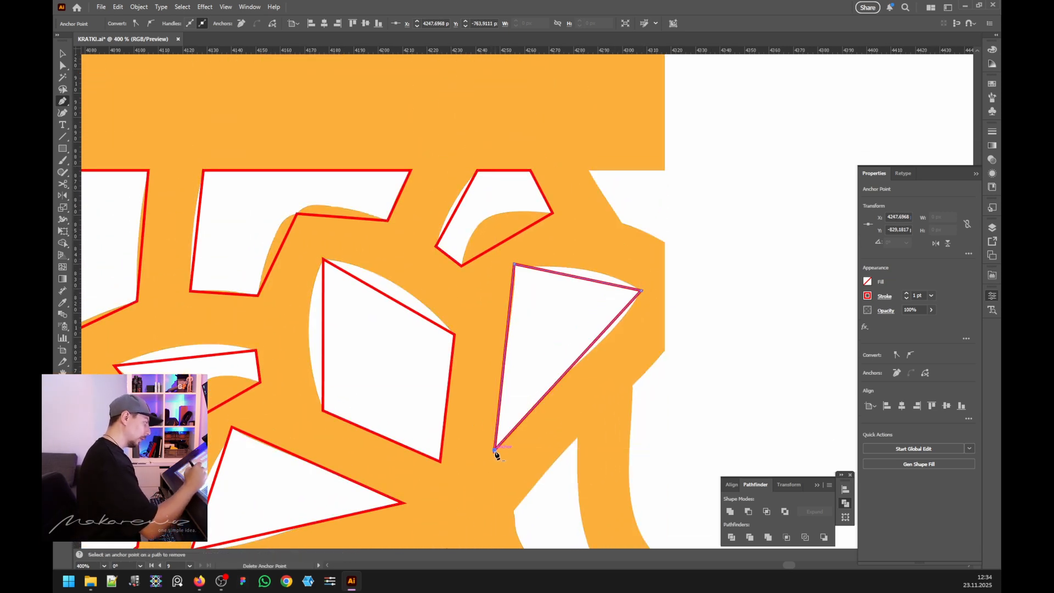
Step: Start the quarter's outer outline at the curved notch on its right edge, continuing down that edge and along the notched bottom edge
scroll(509, 297, "down", 3)
scroll(526, 374, "up", 2)
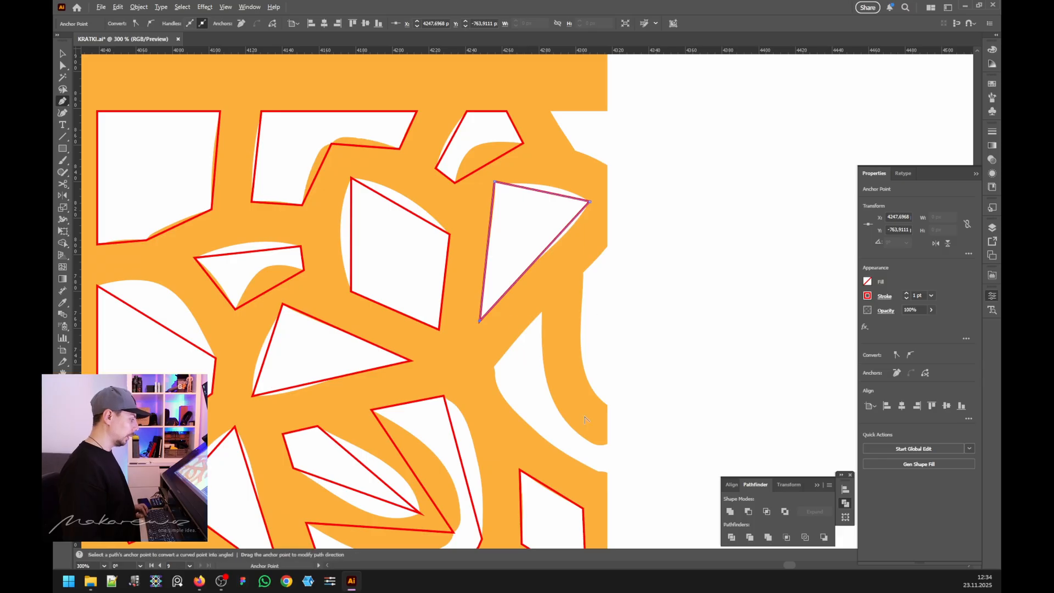
scroll(587, 418, "up", 1)
left_click(613, 452)
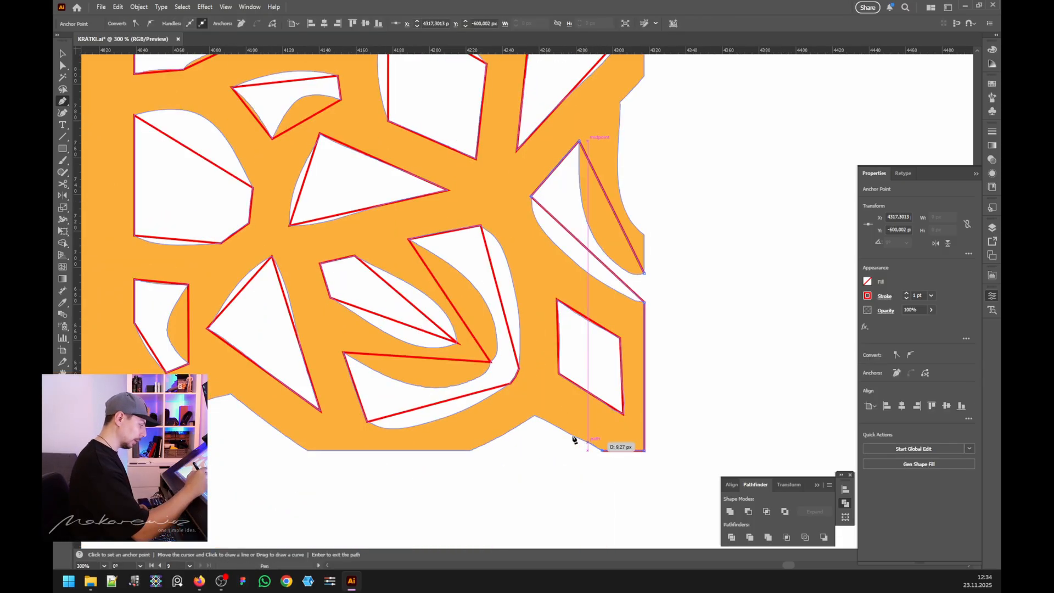
left_click(602, 451)
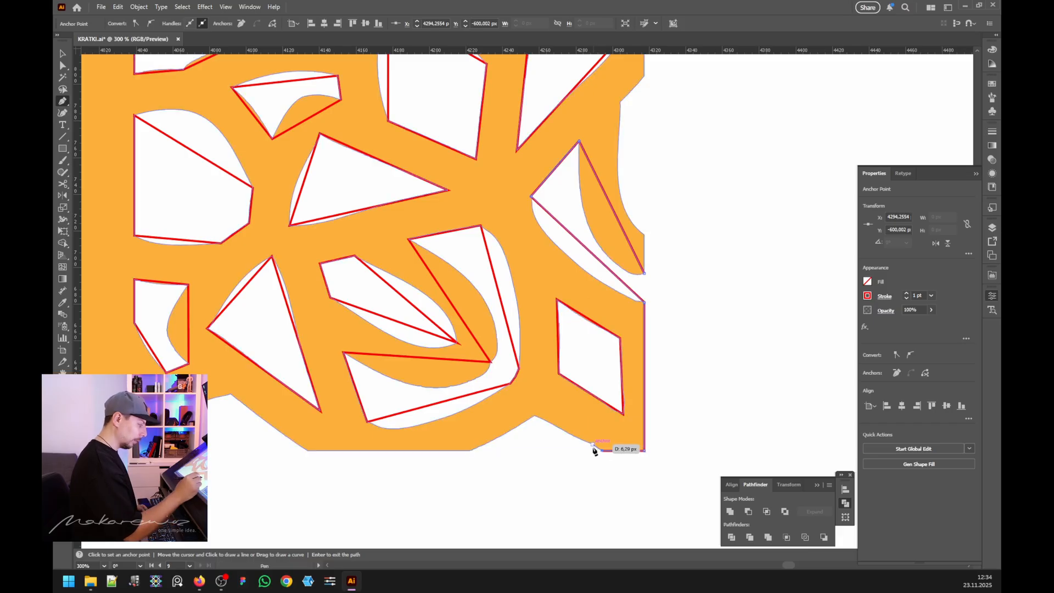
left_click(535, 416)
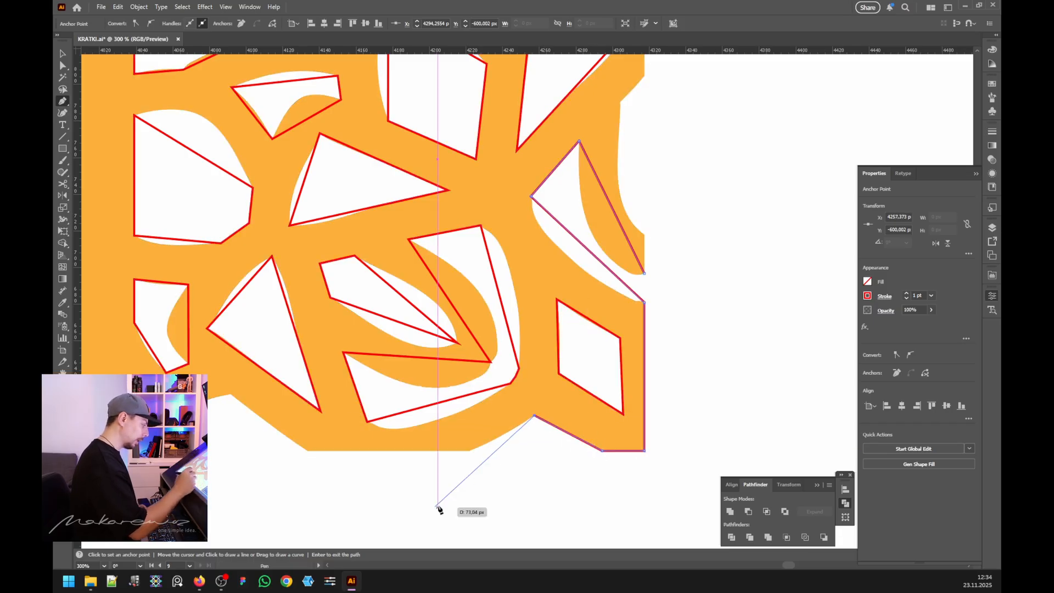
left_click(470, 451)
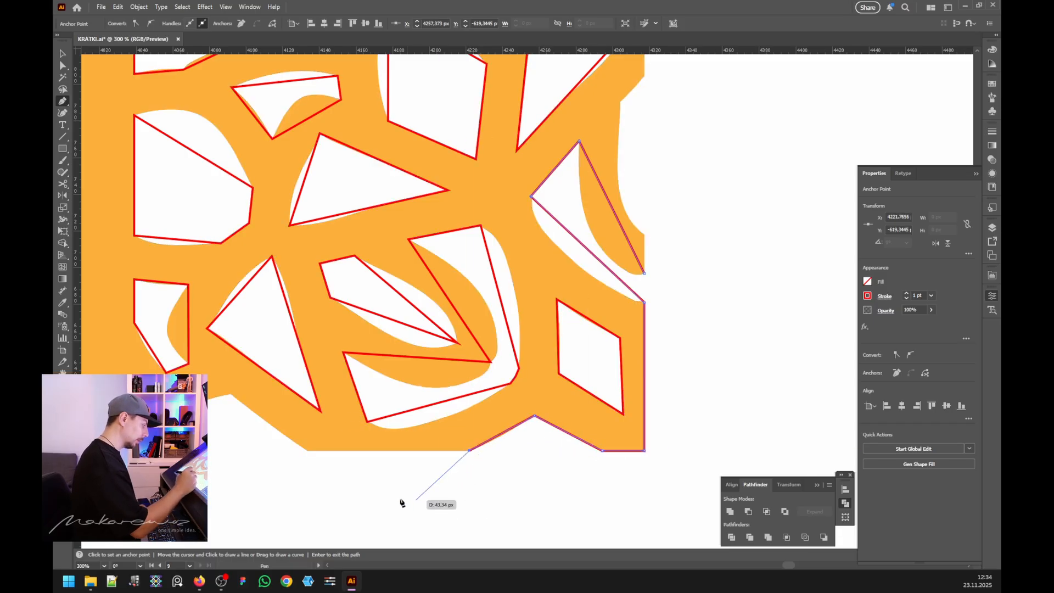
left_click(308, 451)
left_click(231, 394)
Step: Continue the outer outline through the quarter's lower left, upper left and upper right corners
scroll(255, 494, "down", 3)
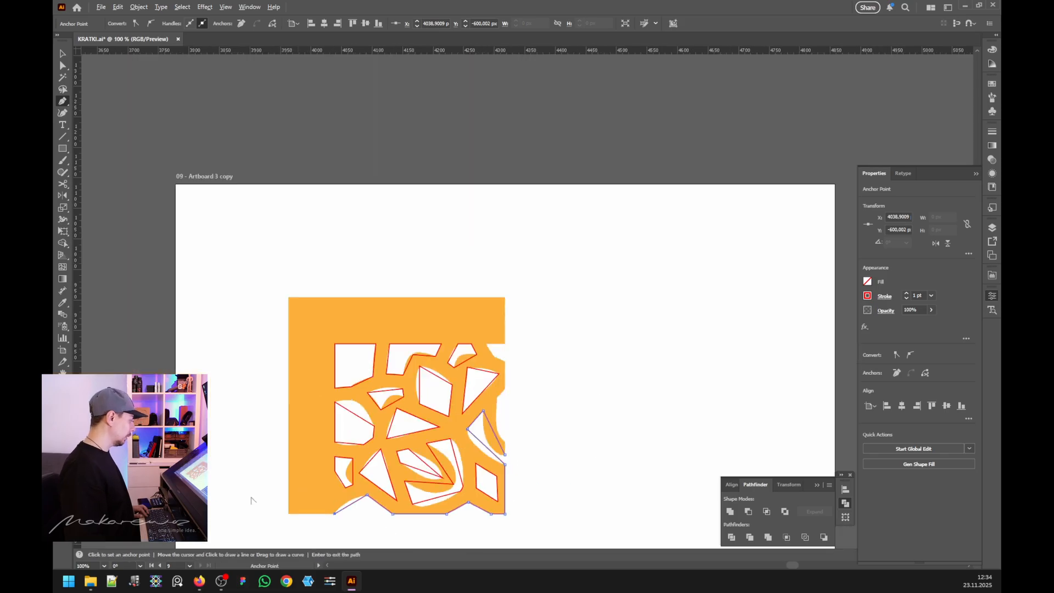
scroll(252, 499, "up", 3)
scroll(384, 512, "down", 2)
scroll(489, 517, "up", 2)
scroll(511, 495, "down", 3)
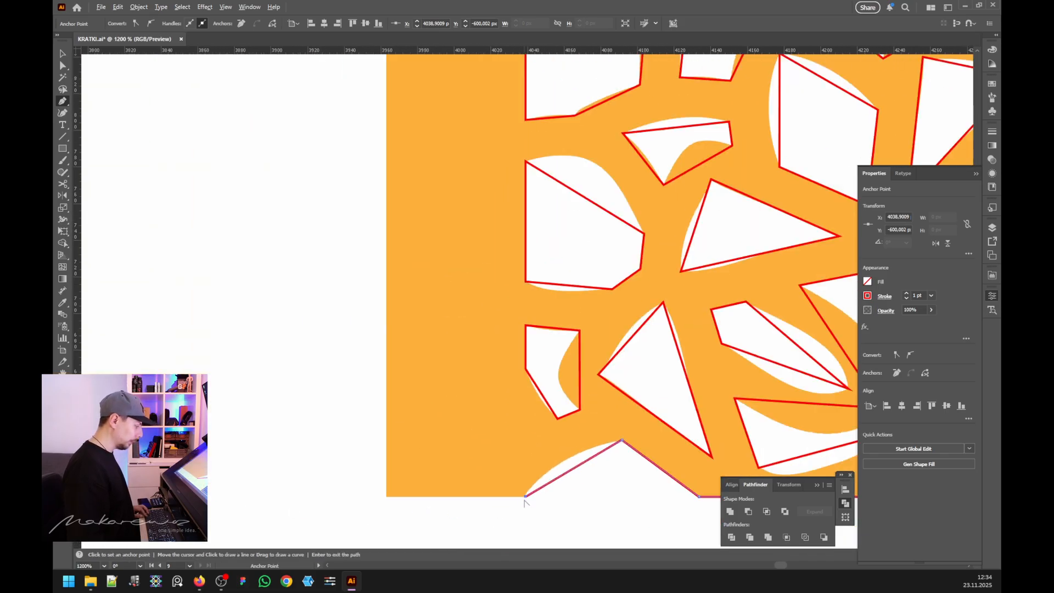
left_click(386, 497)
scroll(386, 497, "down", 5)
left_click(378, 295)
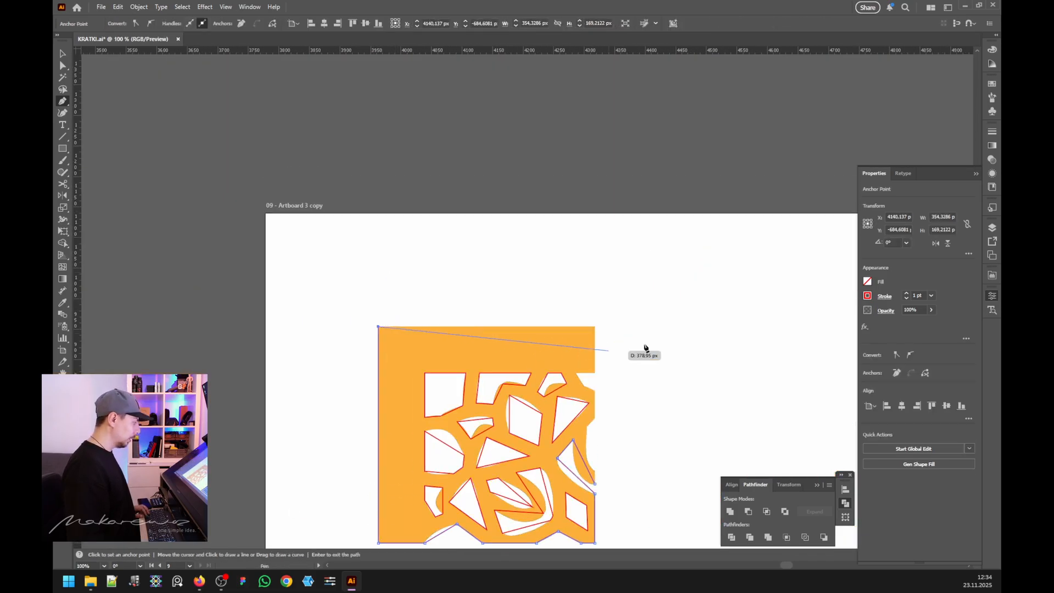
scroll(550, 346, "up", 3)
left_click(535, 322)
Step: Continue the outline down the right edge and around the angular notch below the top frame bar
scroll(538, 324, "up", 3)
left_click(523, 345)
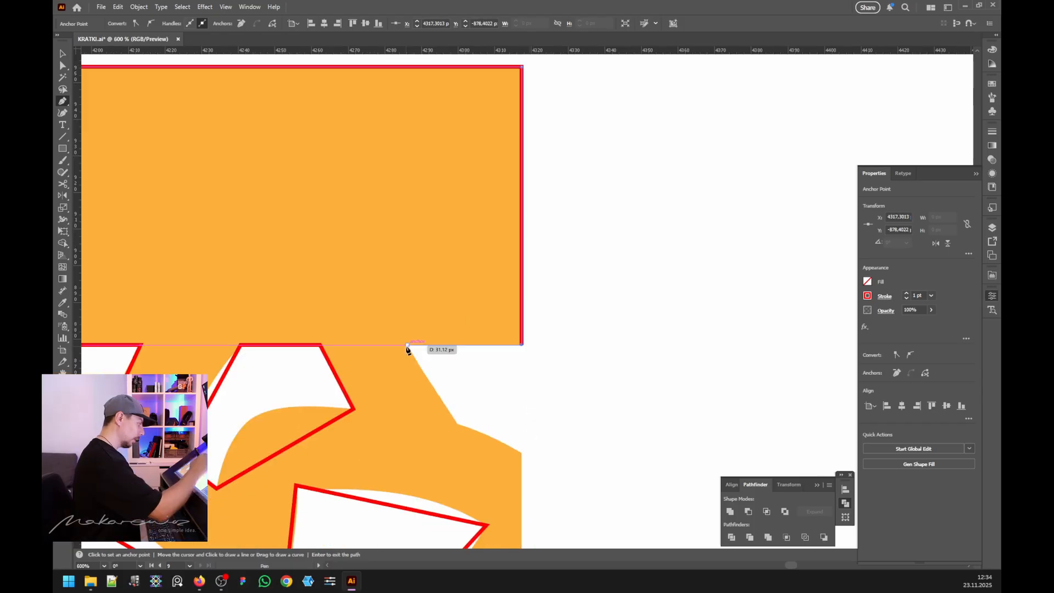
left_click(408, 345)
left_click(458, 425)
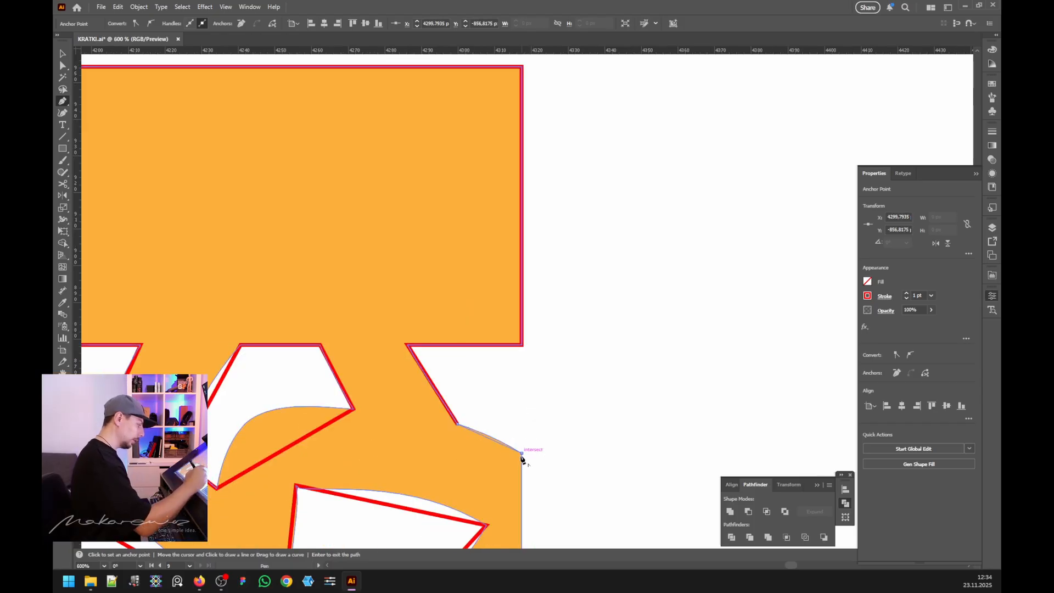
left_click(522, 453)
Step: Trace the long curved notch on the right edge with straight segments and close the outer outline at its starting point
scroll(551, 315, "down", 2)
scroll(547, 324, "down", 3)
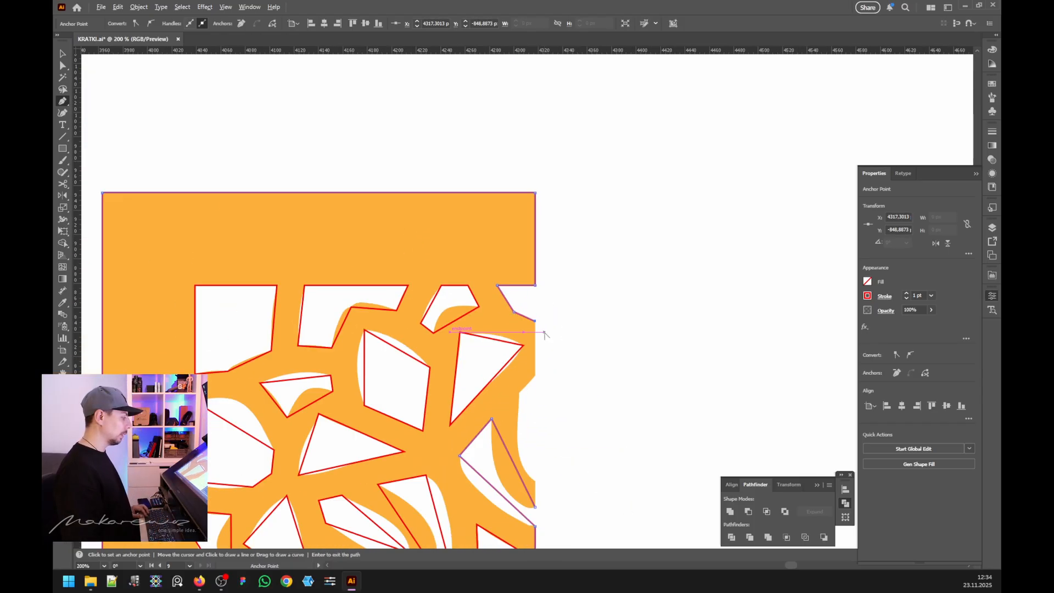
scroll(514, 420, "up", 2)
left_click(560, 331)
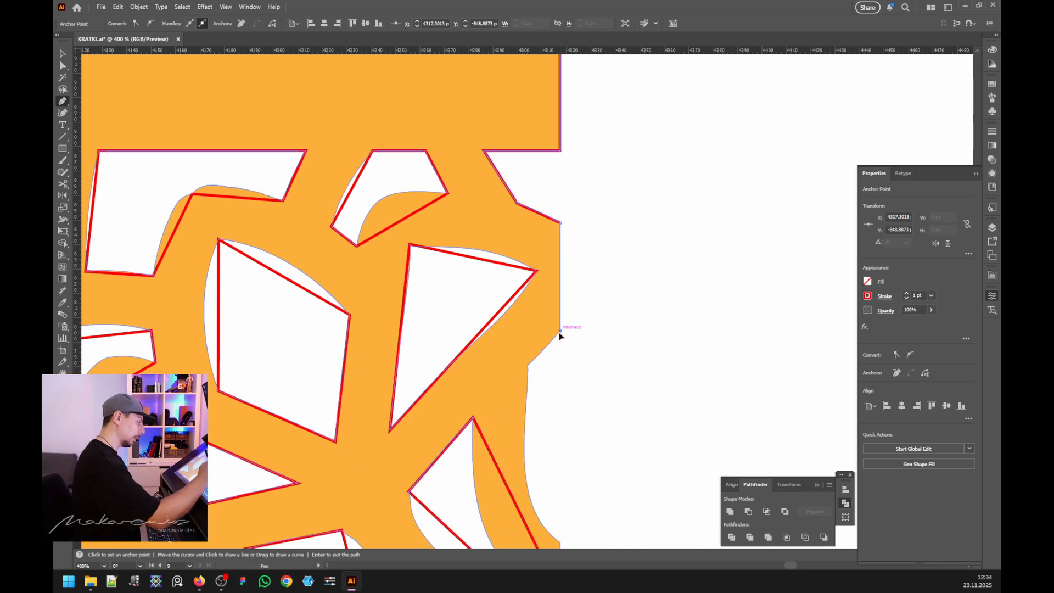
left_click(528, 366)
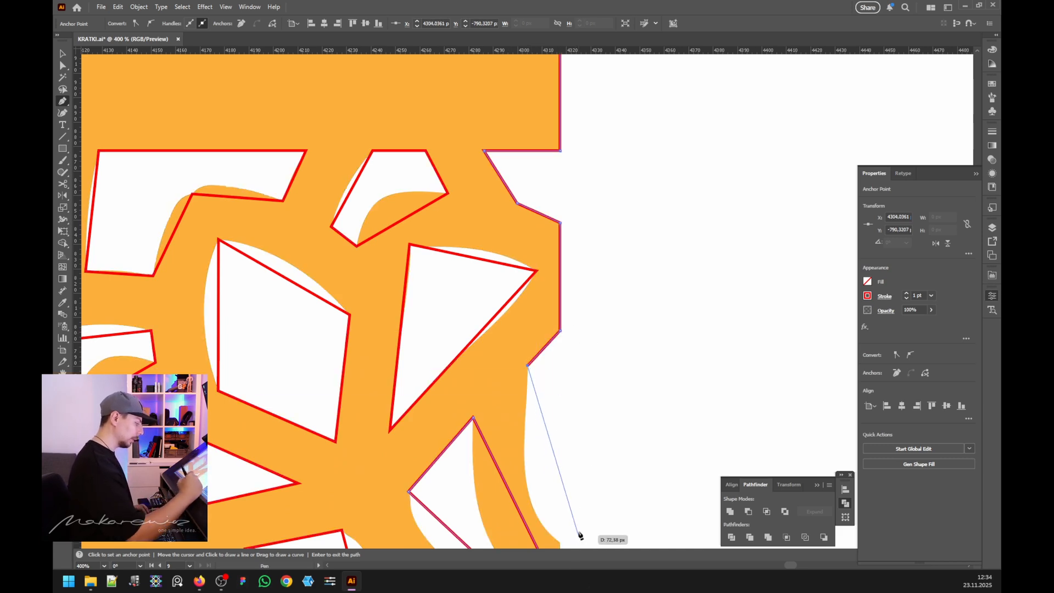
scroll(560, 442, "down", 3)
left_click(560, 365)
left_click(561, 416)
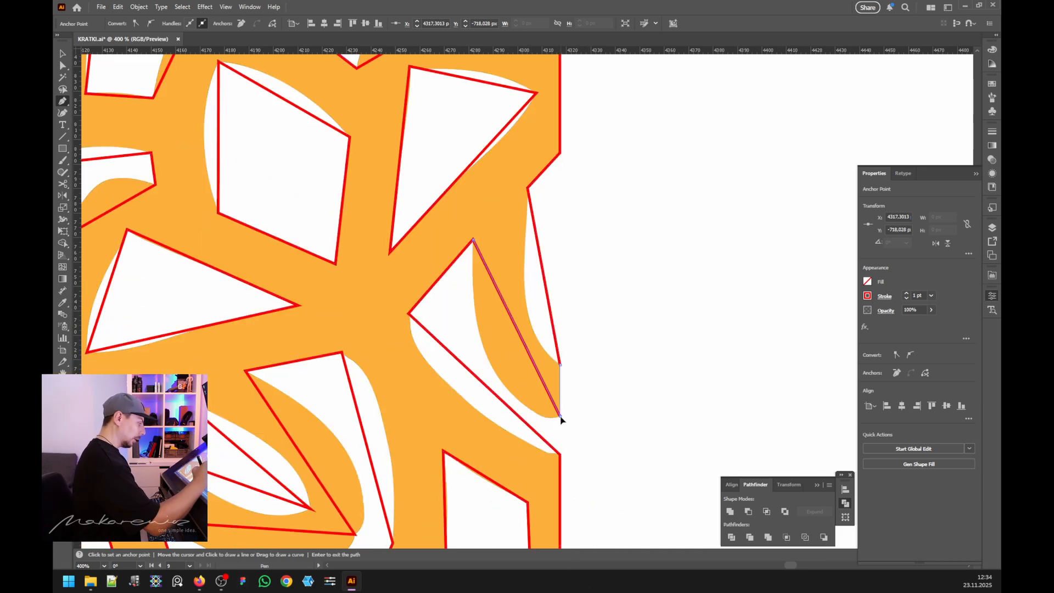
Step: Activate the Anchor Point tool for reshaping the traced red paths
scroll(582, 318, "down", 3)
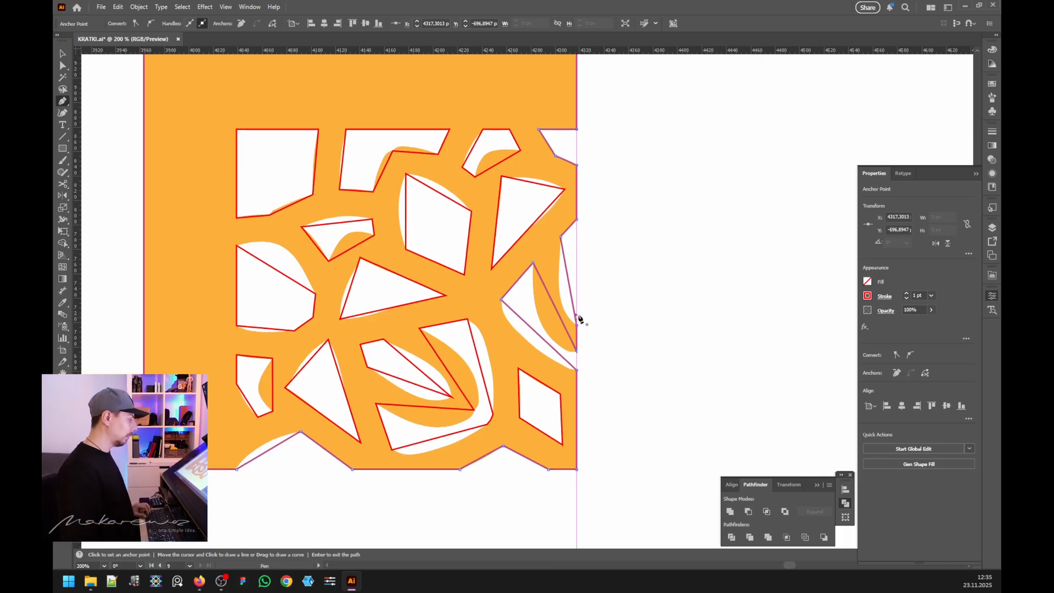
scroll(581, 319, "down", 2)
scroll(584, 329, "up", 2)
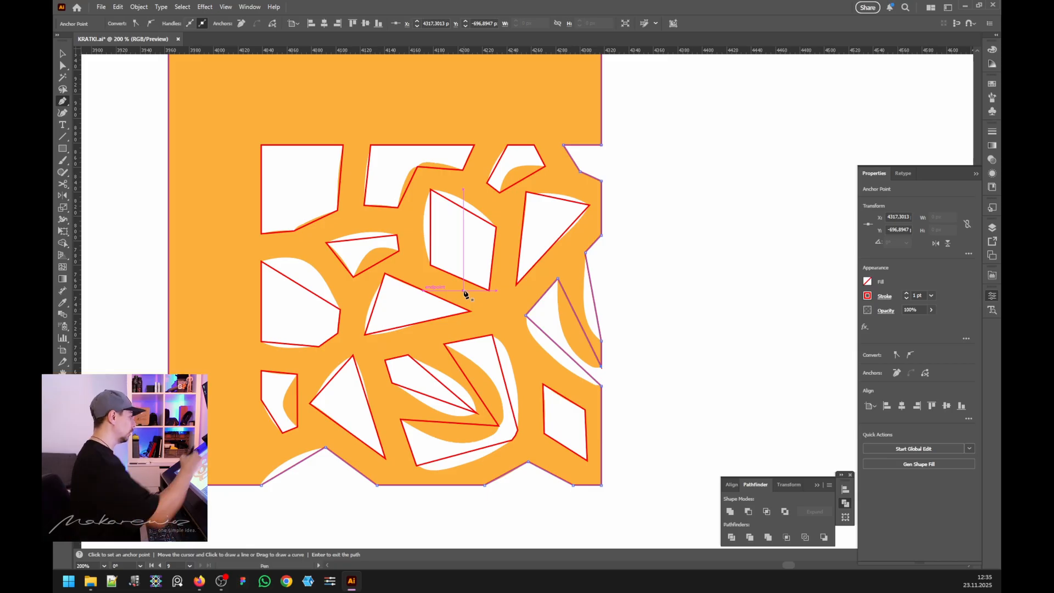
left_click(62, 101)
left_click(89, 138)
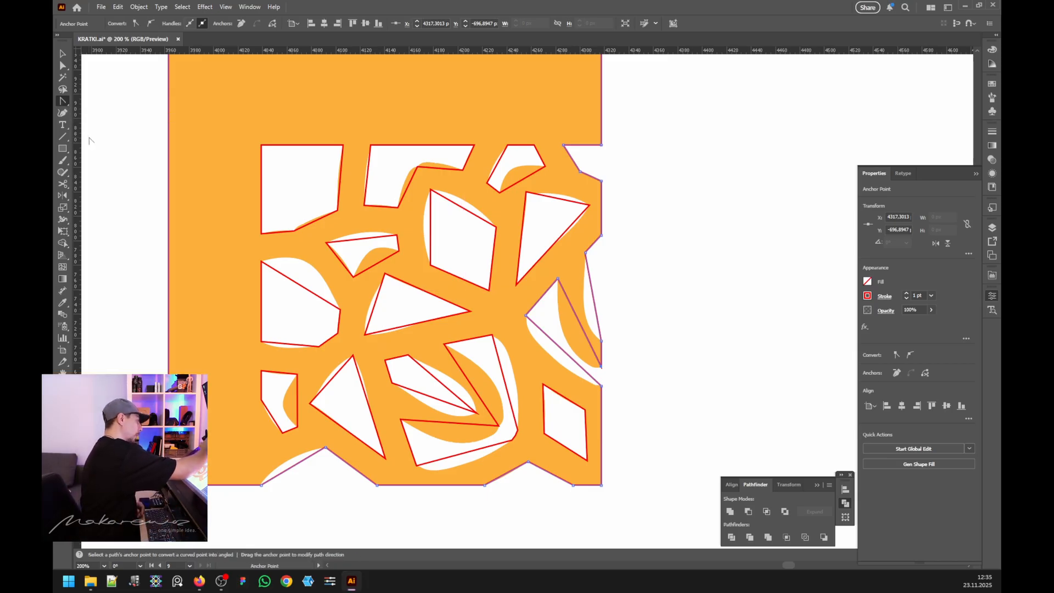
scroll(449, 205, "up", 2)
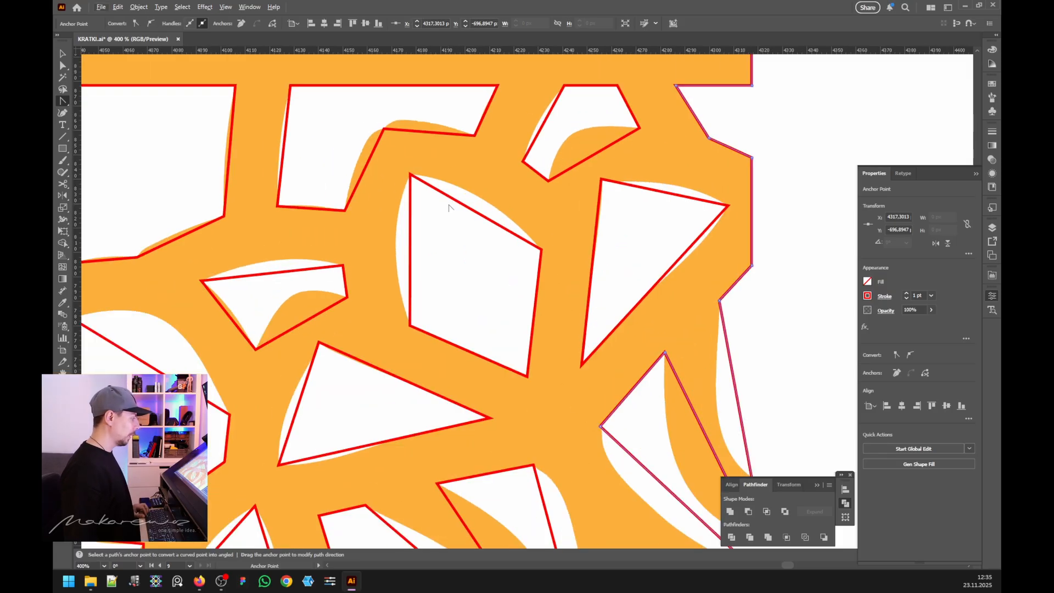
scroll(624, 340, "down", 2)
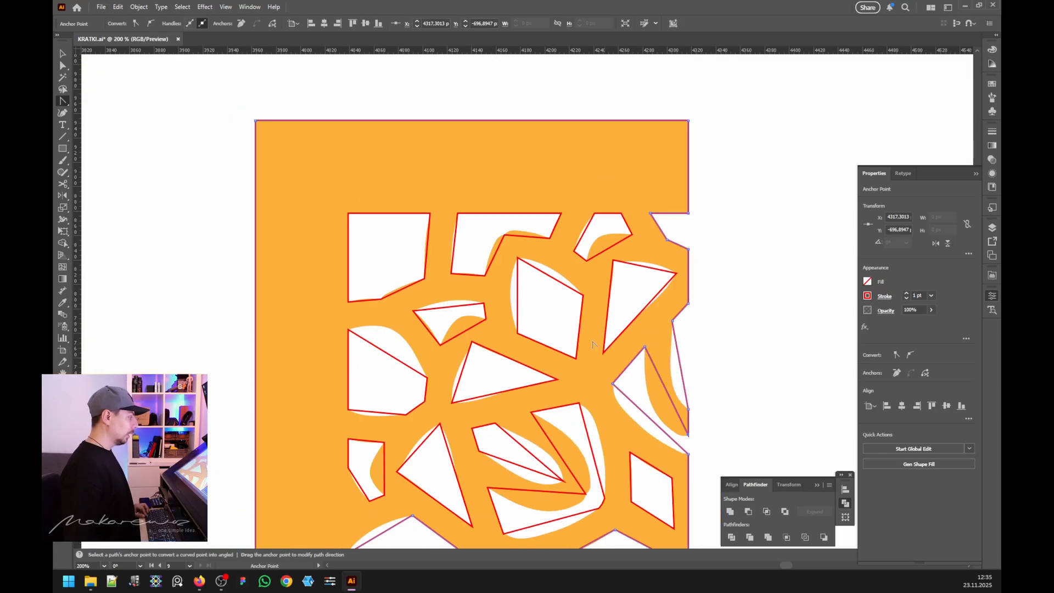
left_click(63, 105)
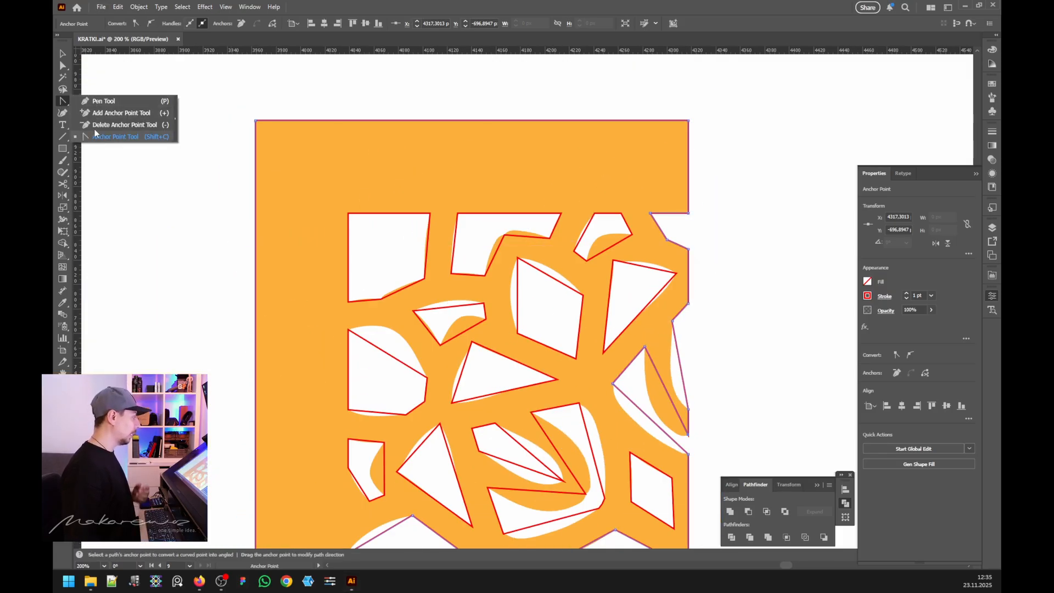
left_click(62, 101)
Step: Bend the right, bottom and lower-right slanted edges of the top-left opening's path to follow the orange shape's curves
scroll(423, 224, "up", 3)
scroll(542, 375, "down", 1)
scroll(390, 383, "up", 1)
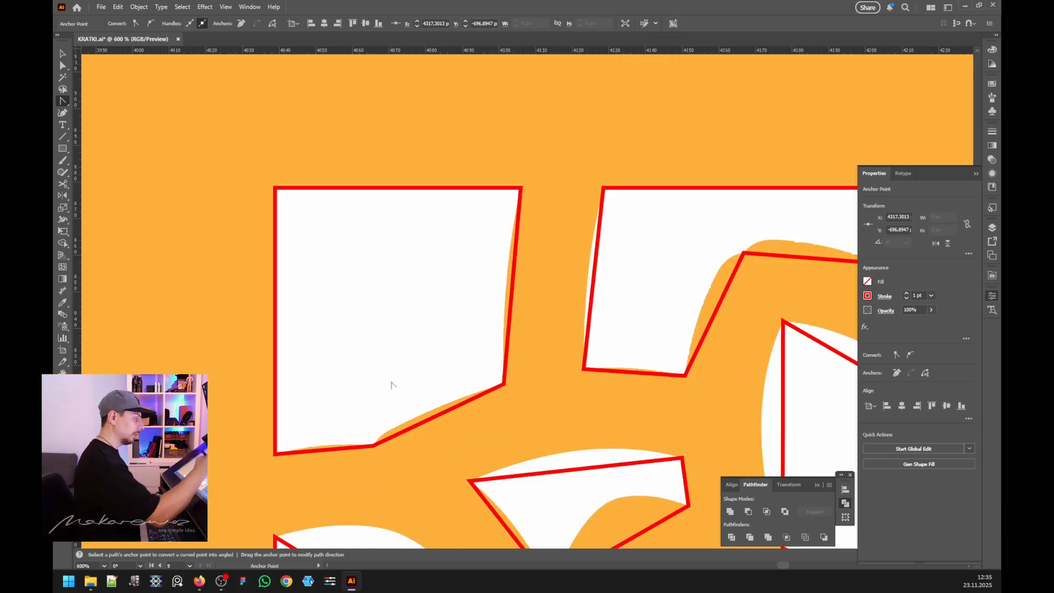
left_click_drag(515, 289, 506, 286)
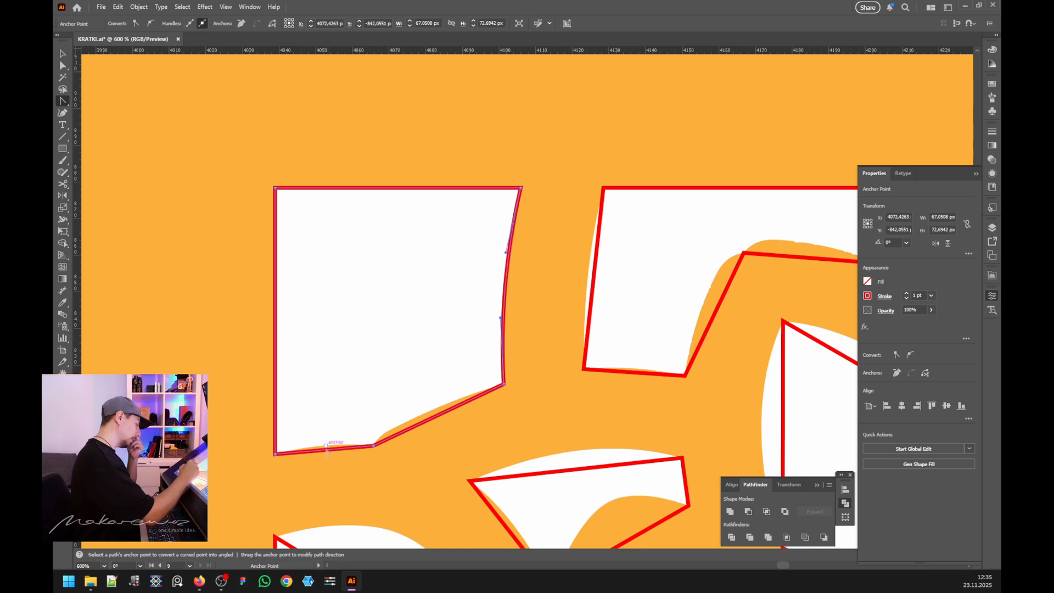
left_click_drag(327, 449, 327, 445)
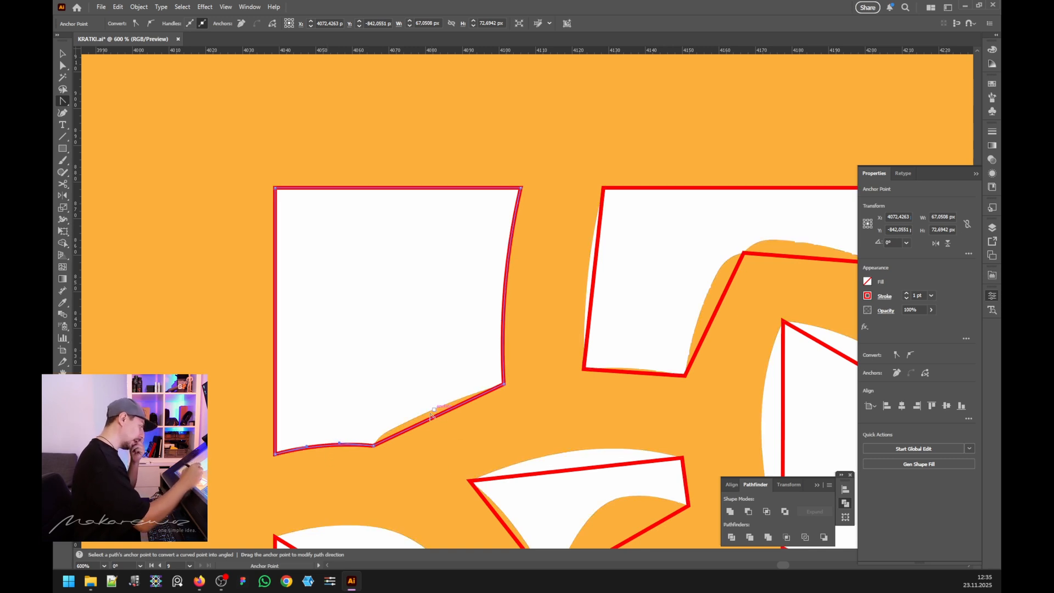
left_click_drag(439, 416, 415, 420)
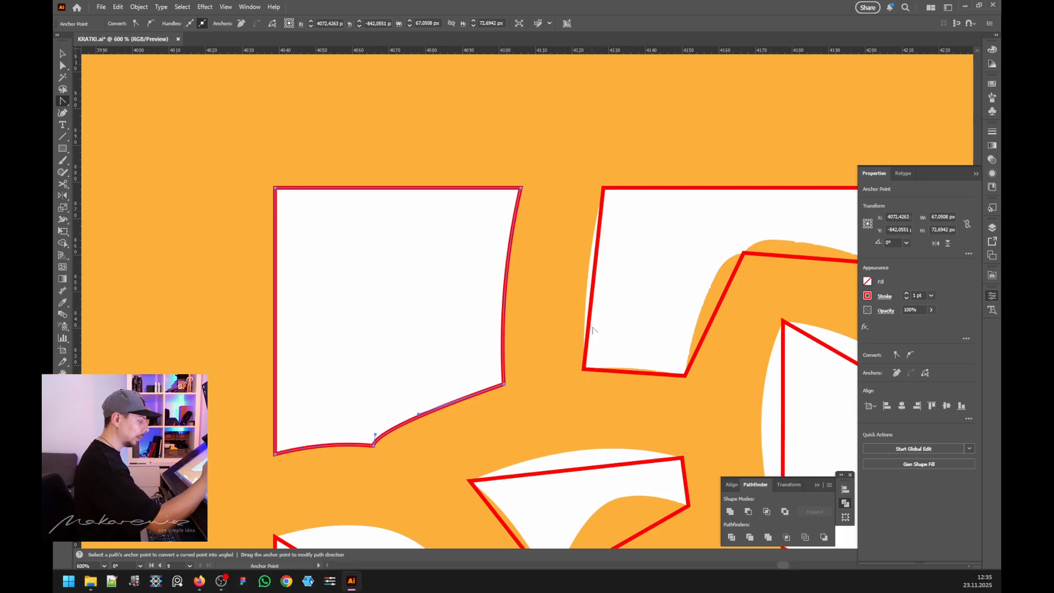
Step: Curve the second top-row opening's left side, both edges of its inner notch and its short bottom edge to match the artwork
left_click_drag(593, 281, 588, 281)
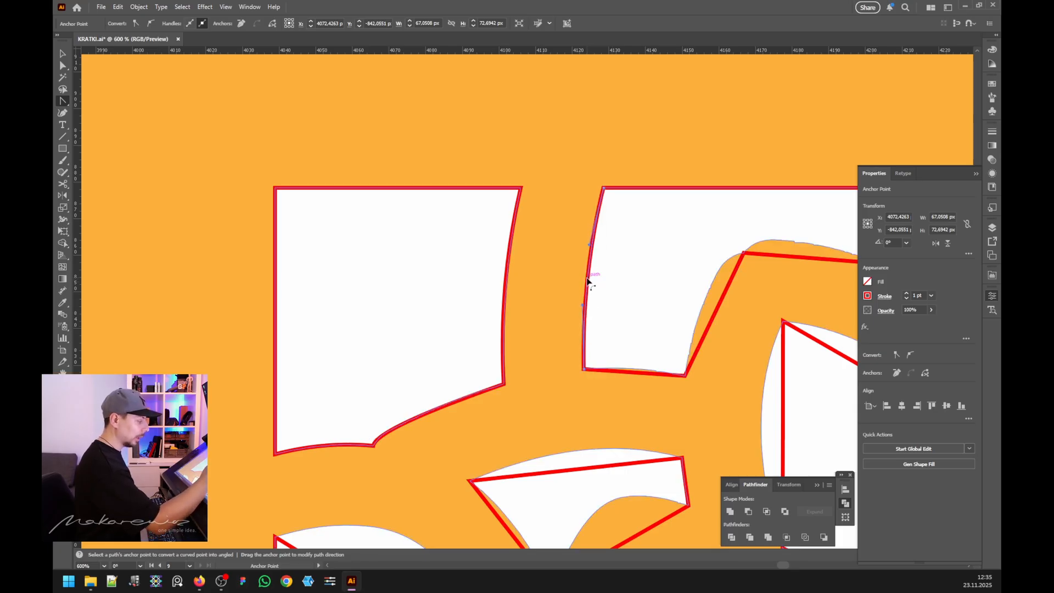
left_click_drag(589, 245, 584, 244)
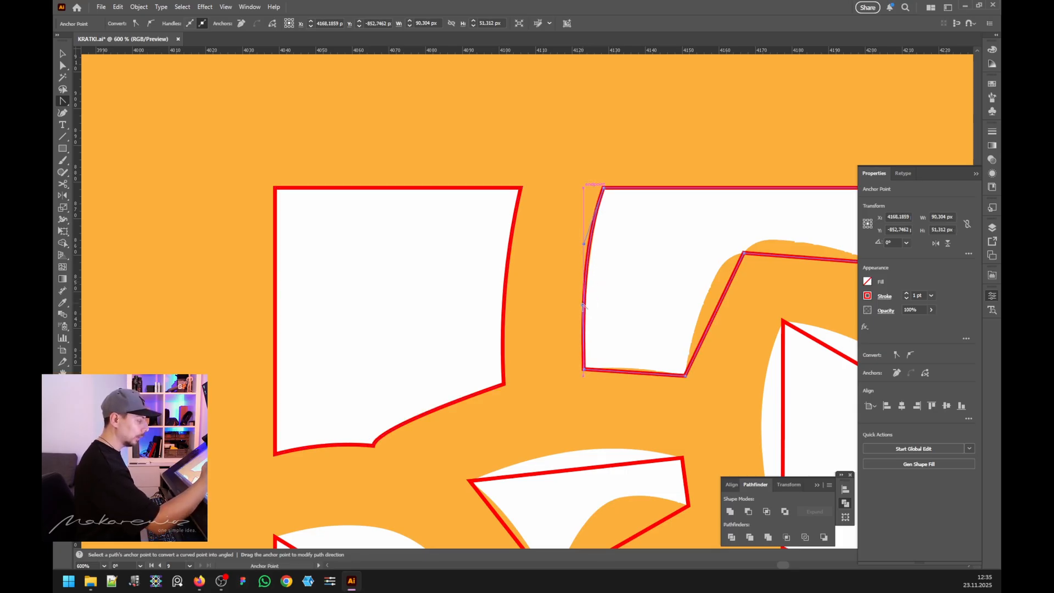
left_click_drag(591, 312, 597, 300)
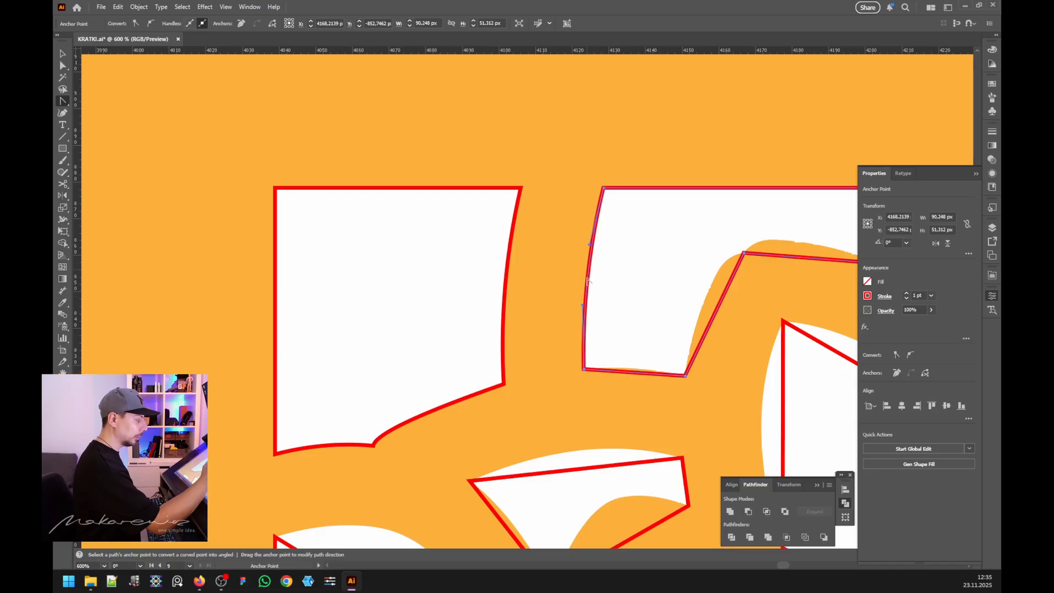
left_click_drag(716, 311, 715, 277)
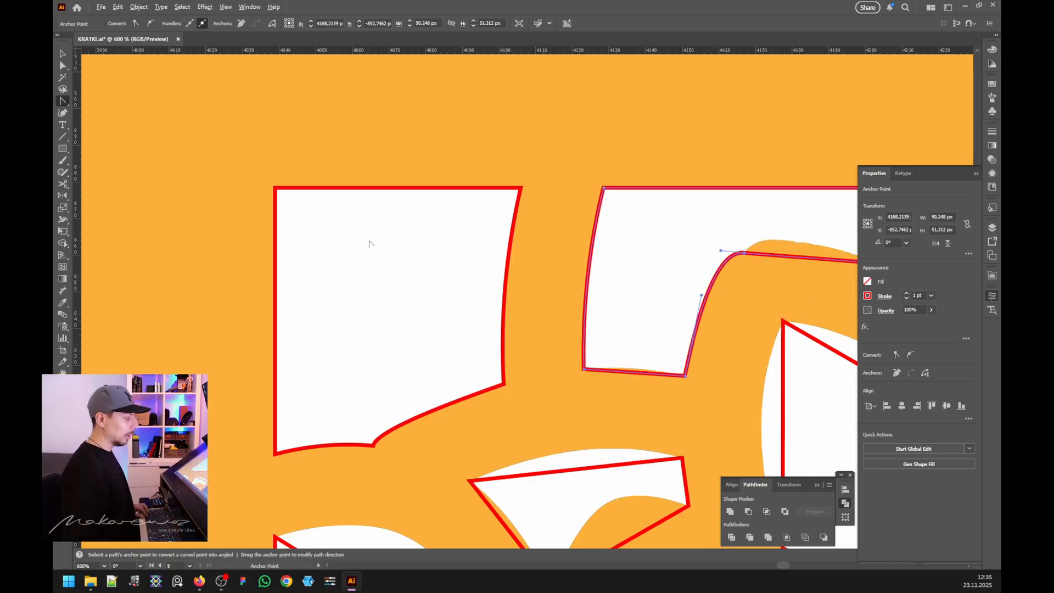
scroll(366, 242, "down", 1)
scroll(835, 239, "up", 2)
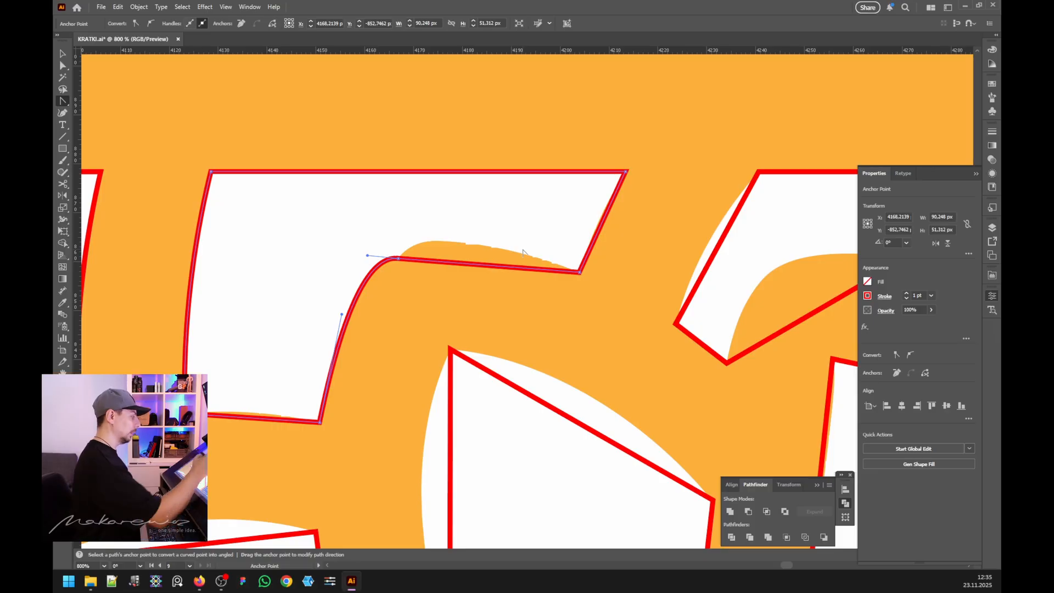
left_click_drag(444, 263, 439, 245)
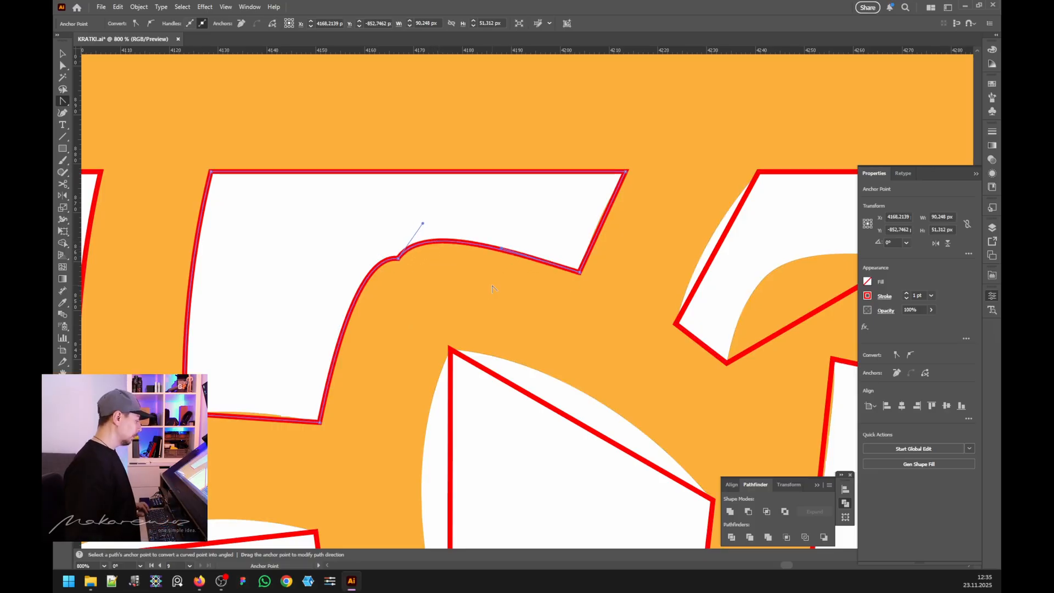
left_click_drag(256, 419, 256, 413)
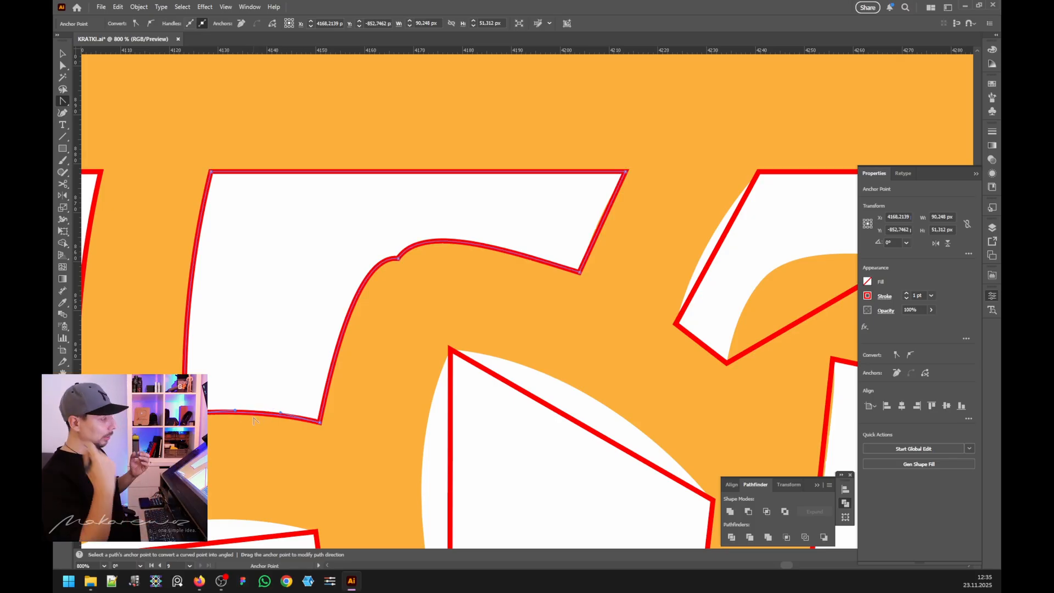
Step: Bend the third top-row opening's left edge outward and its long lower edge inward, refining the curve handle to fit the artwork
scroll(236, 385, "down", 5)
scroll(261, 352, "up", 5)
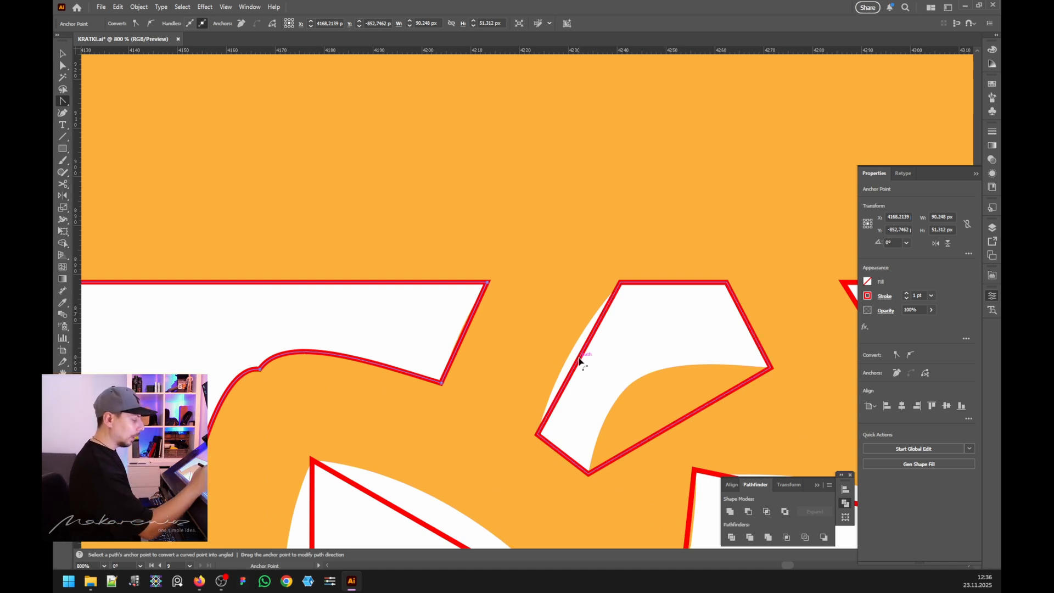
left_click_drag(580, 364, 572, 358)
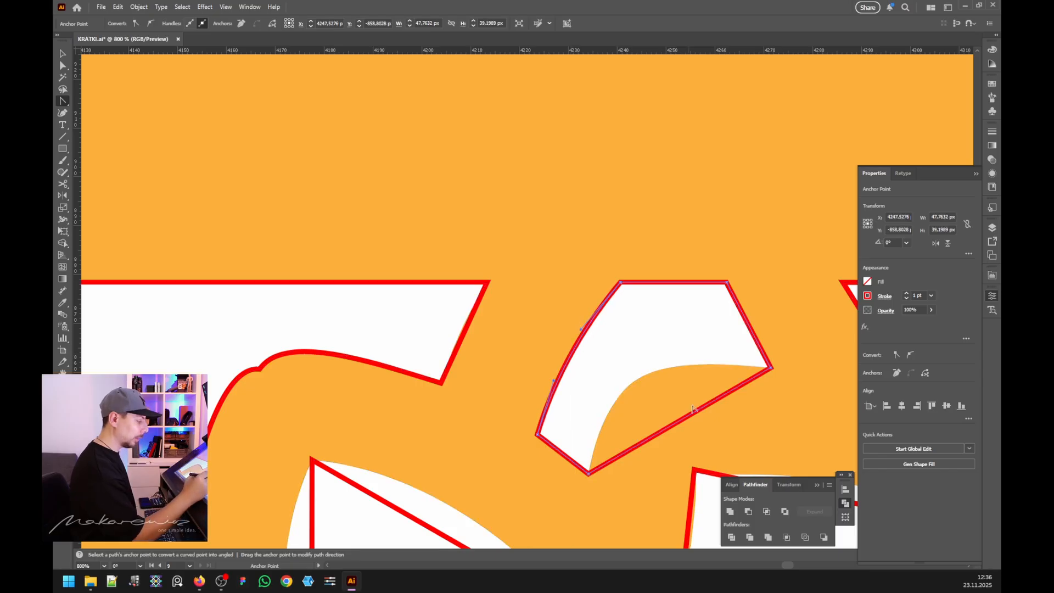
left_click_drag(652, 437, 609, 365)
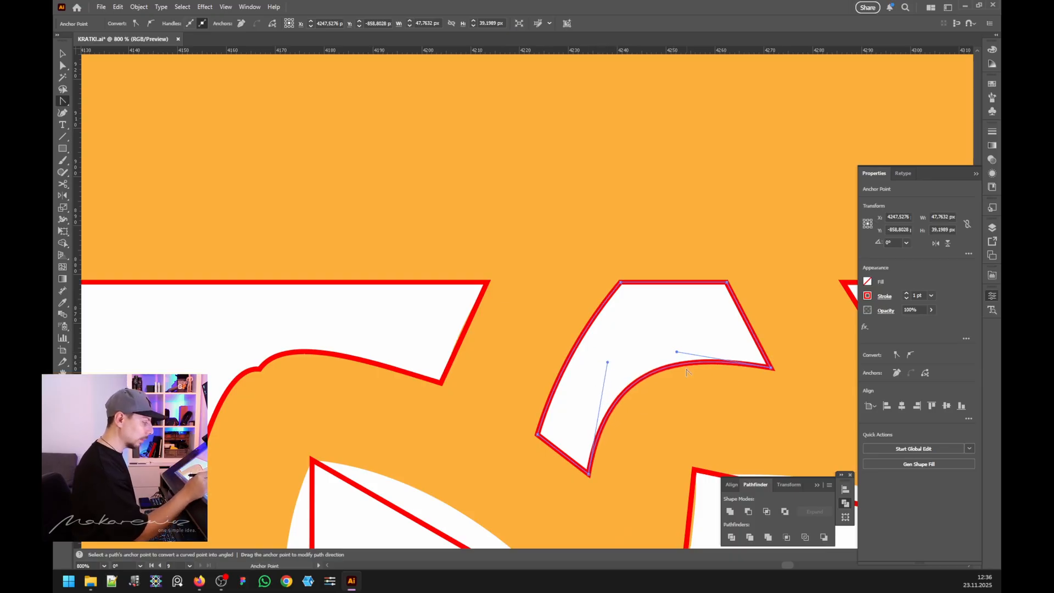
mouse_move(677, 354)
left_mouse_down()
mouse_move(685, 369)
mouse_move(662, 364)
left_mouse_up()
Step: Curve the top, right and left edges of the triangular opening below the third top-row opening to fit the artwork
key("ctrl+minus")
key("ctrl+minus")
key("ctrl+minus")
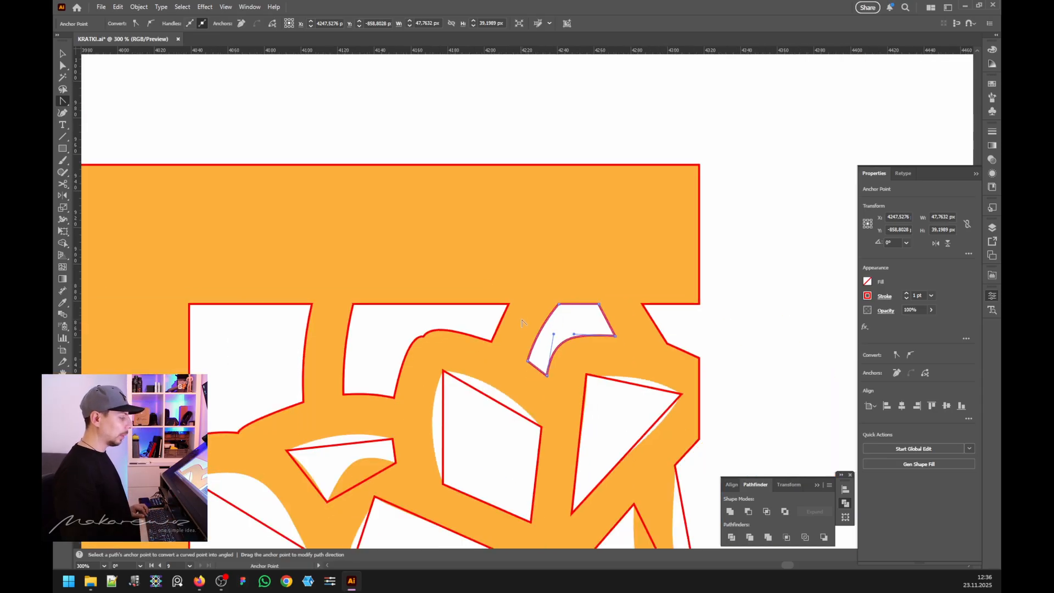
scroll(735, 365, "down", 1)
key("ctrl+plus")
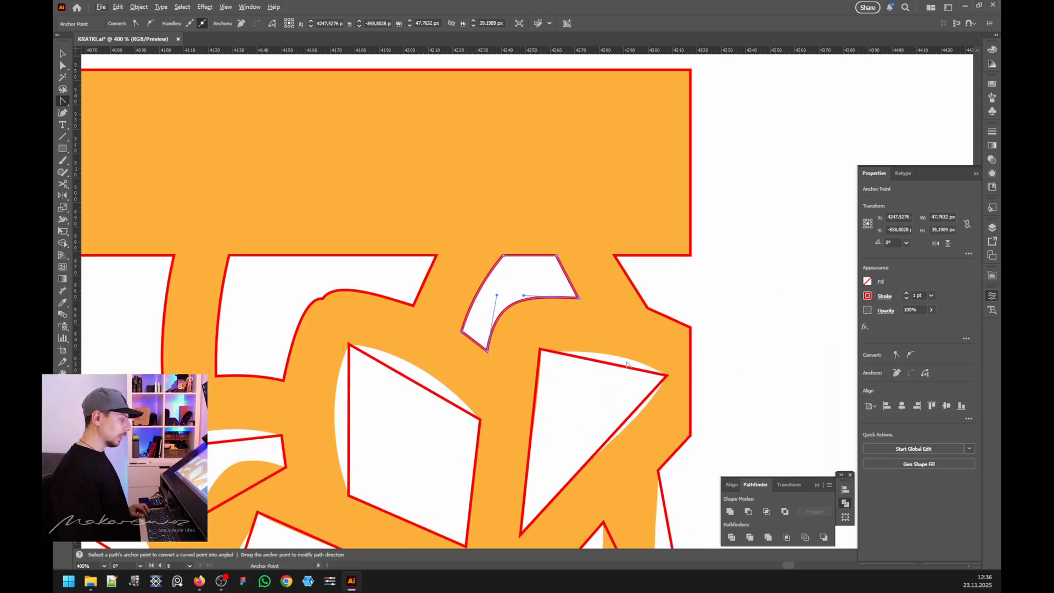
left_click_drag(612, 364, 614, 353)
left_click_drag(635, 415, 633, 422)
left_click_drag(583, 473, 558, 487)
left_click_drag(651, 409, 650, 416)
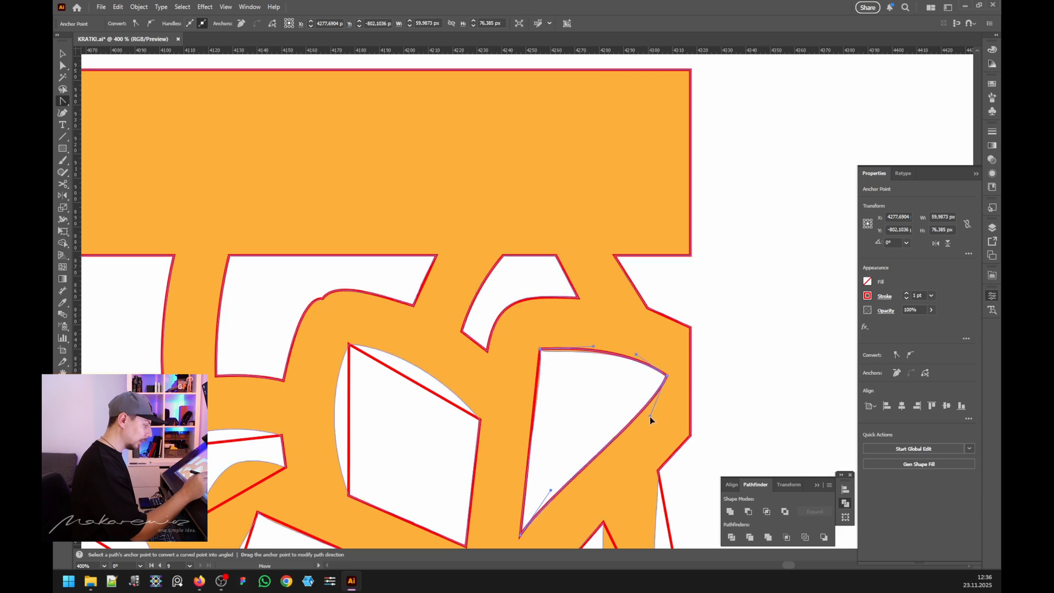
left_click(540, 376)
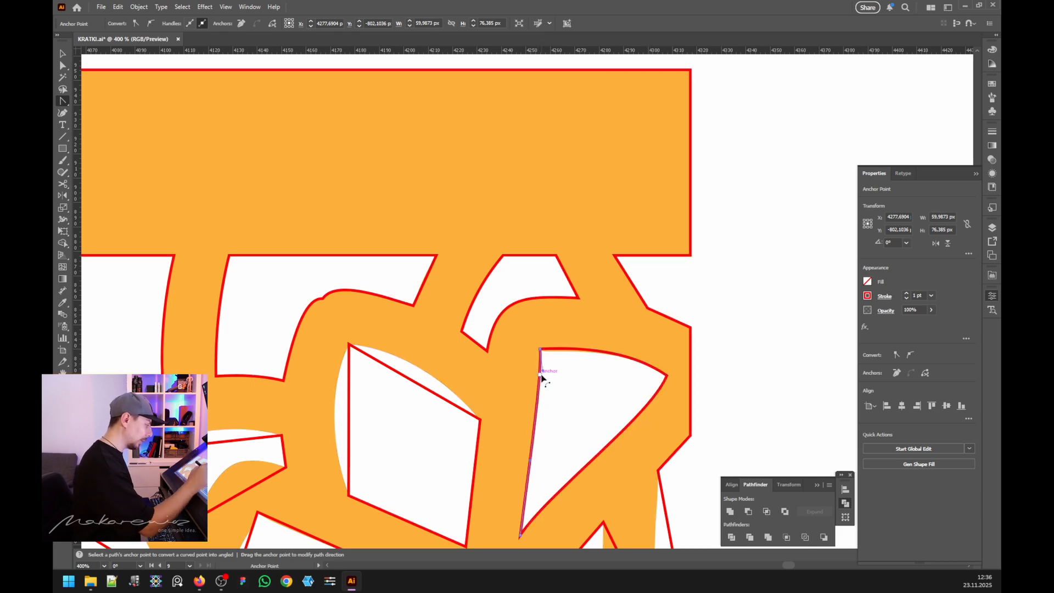
Step: Bend the upper-right and left edges of the large four-sided opening beside the triangular one outward to match the artwork
scroll(572, 351, "down", 4)
scroll(566, 344, "up", 3)
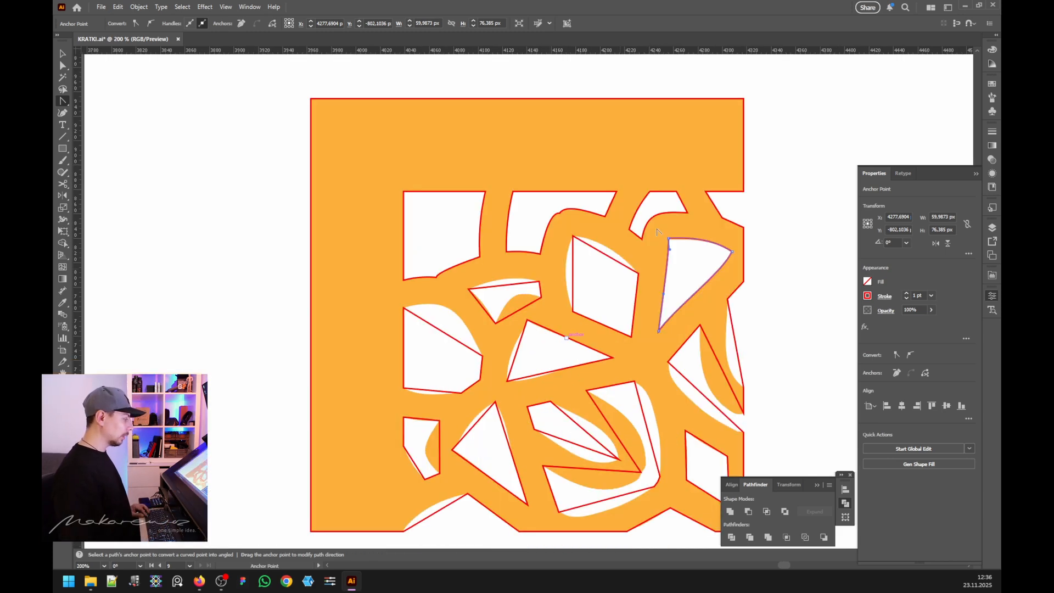
left_click_drag(572, 269, 574, 257)
mouse_move(528, 299)
left_mouse_down()
mouse_move(530, 290)
mouse_move(524, 297)
left_mouse_up()
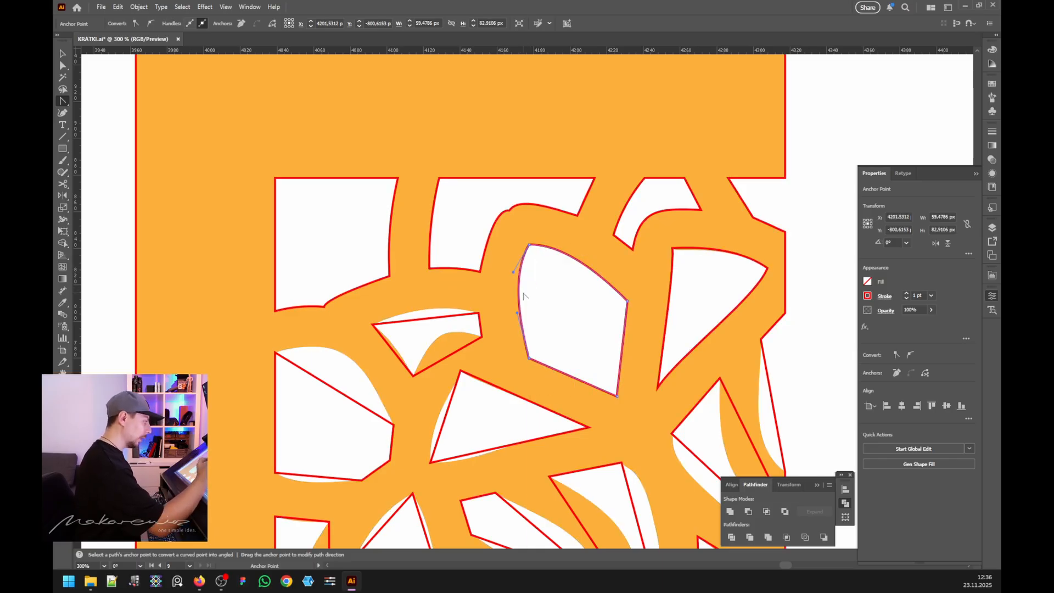
scroll(491, 307, "down", 8)
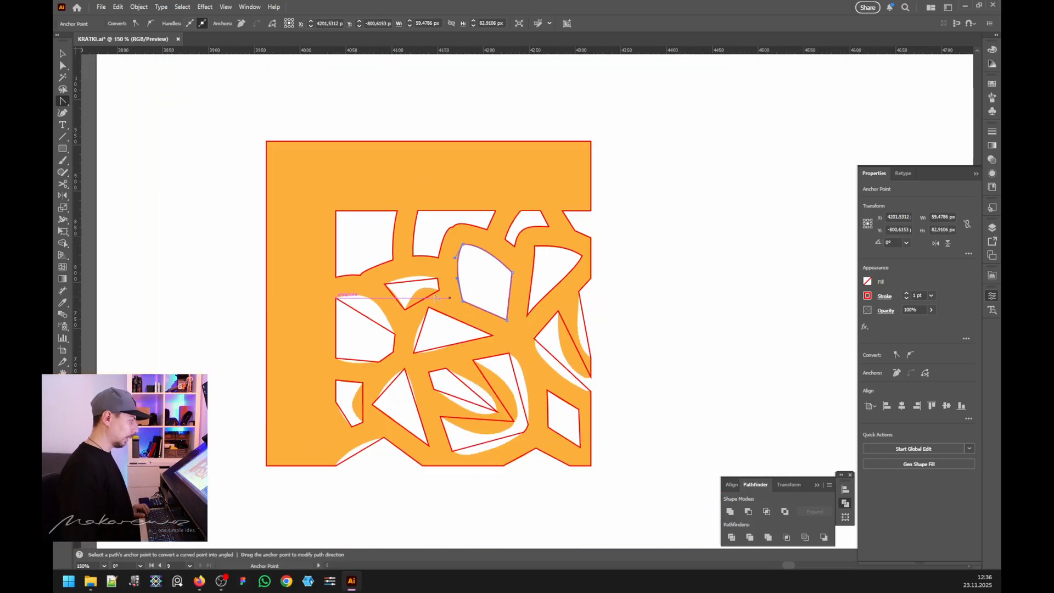
scroll(772, 288, "up", 4)
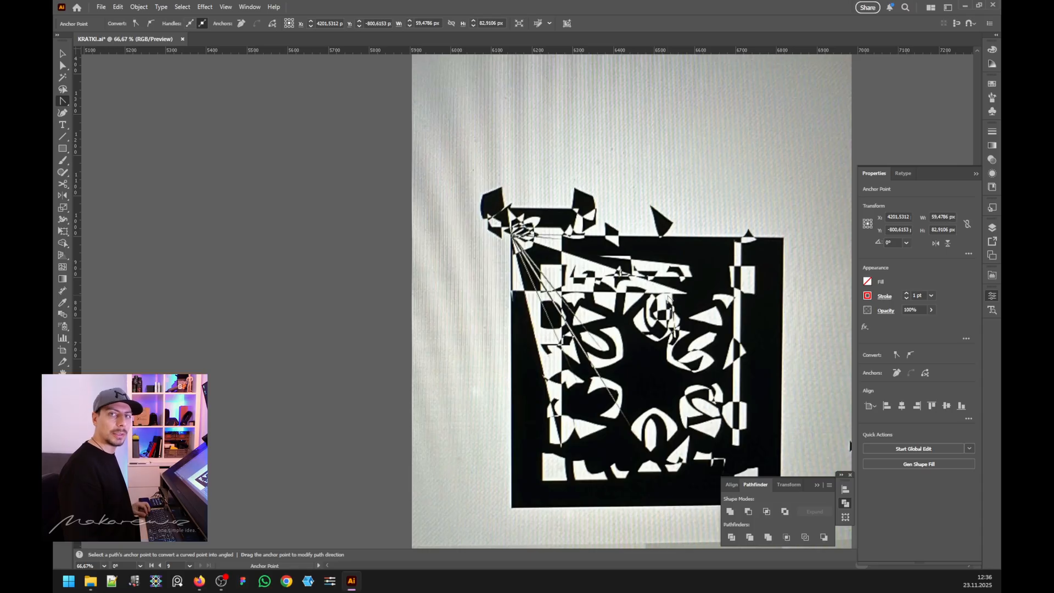
scroll(657, 299, "down", 1)
scroll(658, 299, "down", 3)
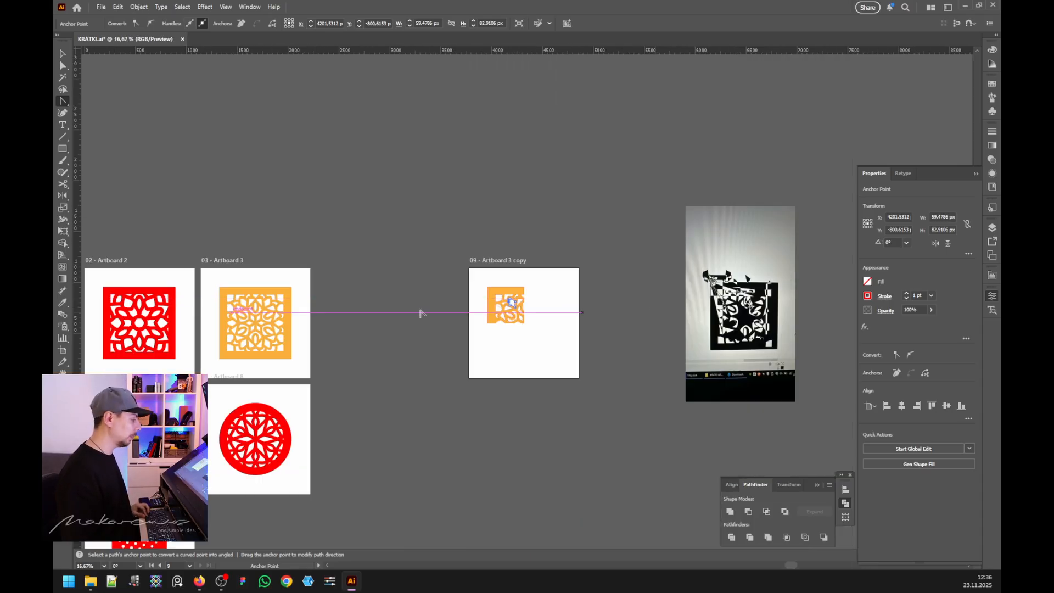
scroll(492, 302, "up", 7)
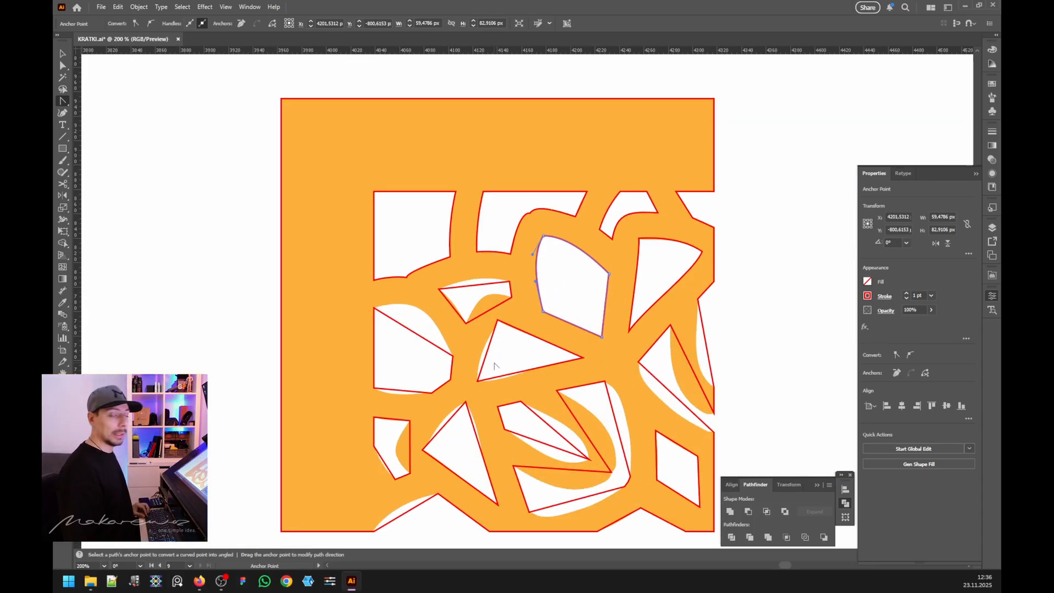
Step: Curve the top edge of the small wedge-shaped opening outward and its lower-right edge inward to follow the artwork
scroll(424, 295, "up", 1)
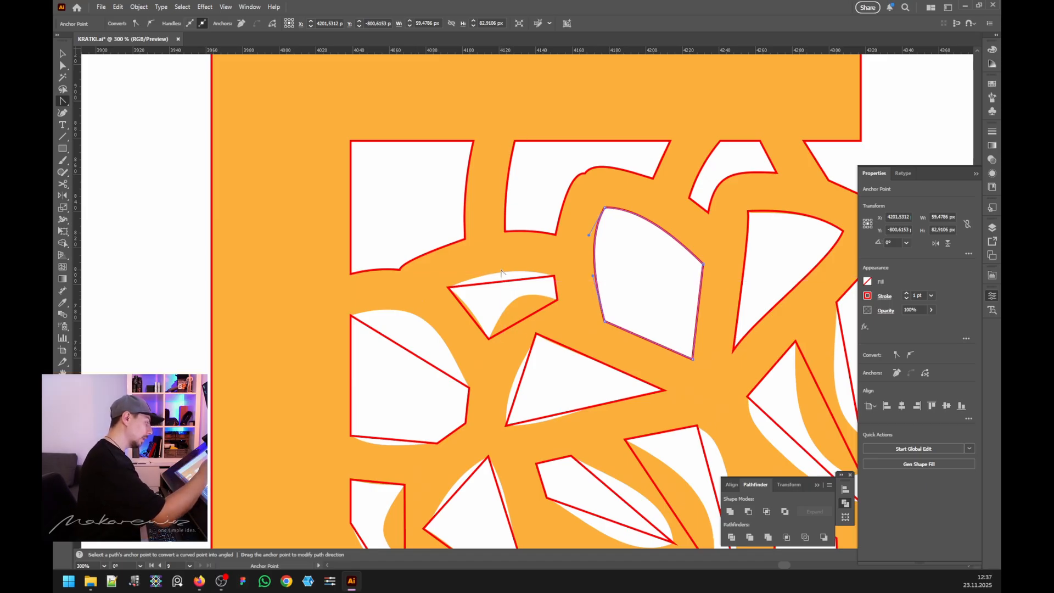
left_click(475, 285)
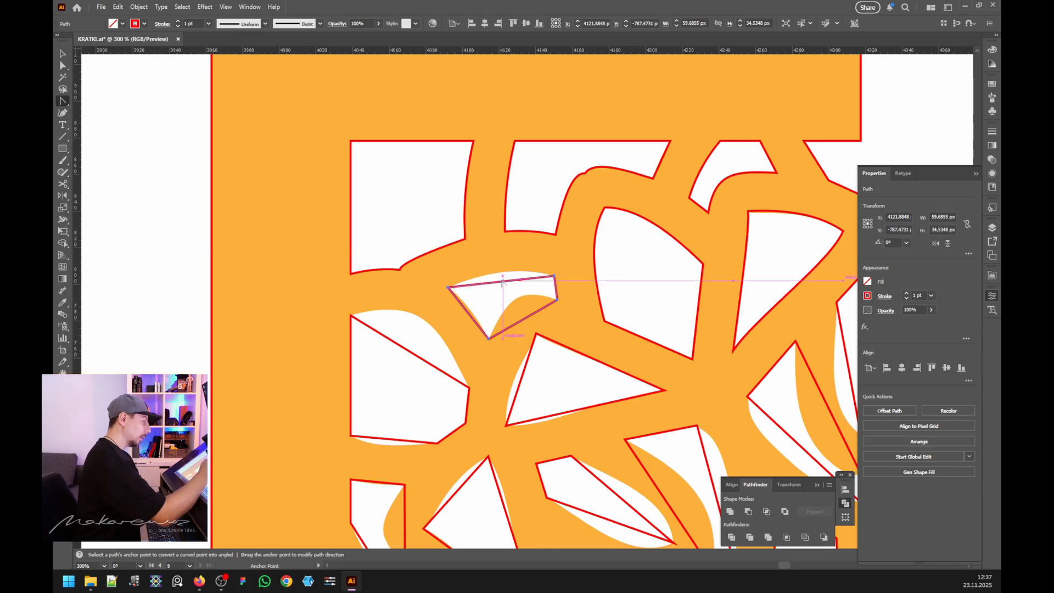
left_click_drag(503, 281, 506, 276)
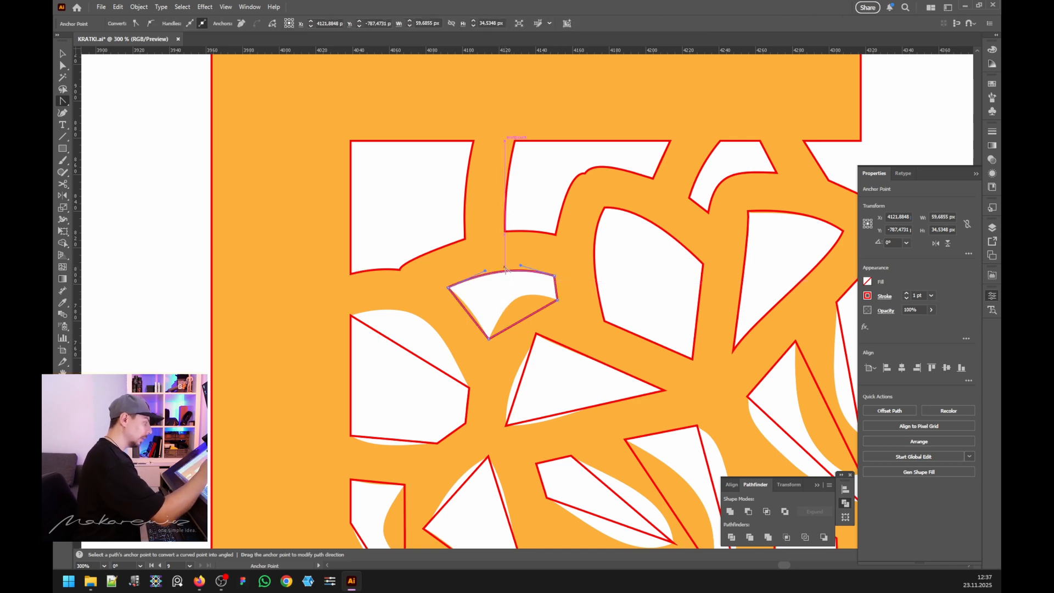
mouse_move(523, 320)
left_mouse_down()
mouse_move(522, 292)
mouse_move(518, 303)
left_mouse_up()
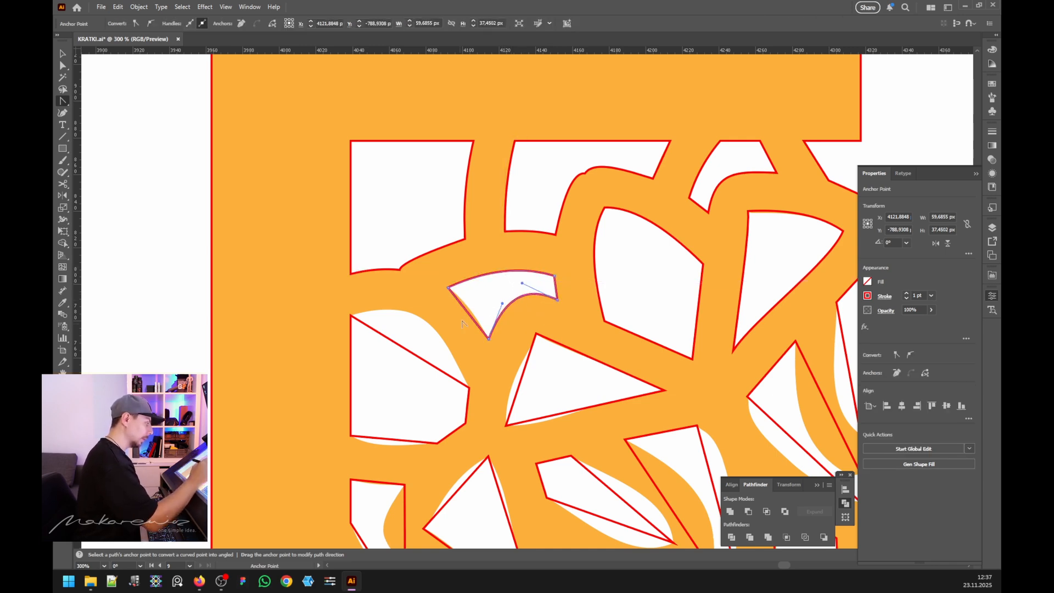
Step: Bend the upper-right and bottom edges of the large D-shaped opening outward, adjusting the bottom curve's handles to match the artwork
left_click_drag(409, 351, 439, 316)
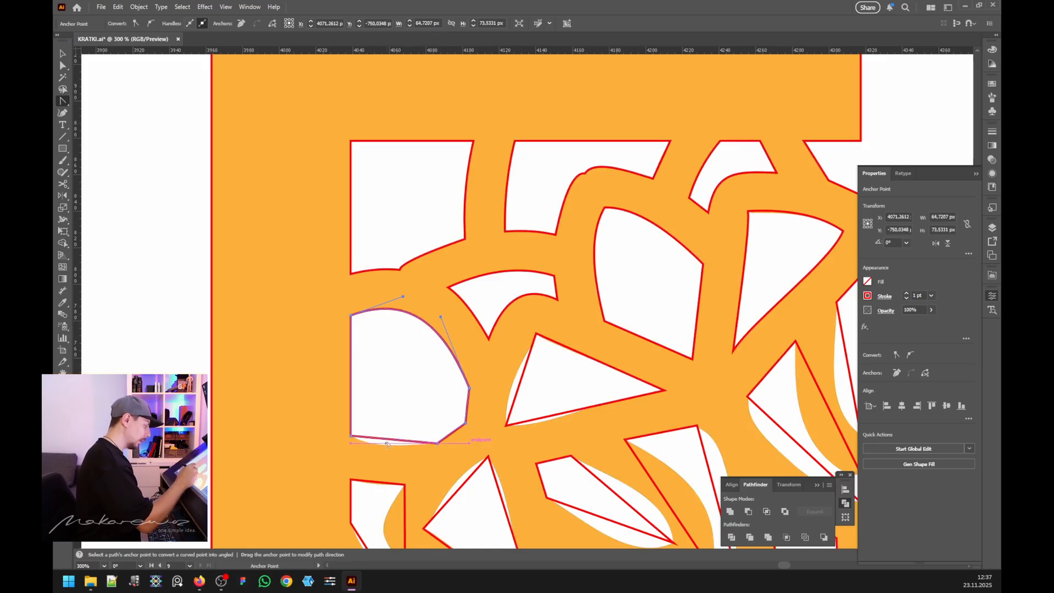
left_click_drag(387, 444, 407, 426)
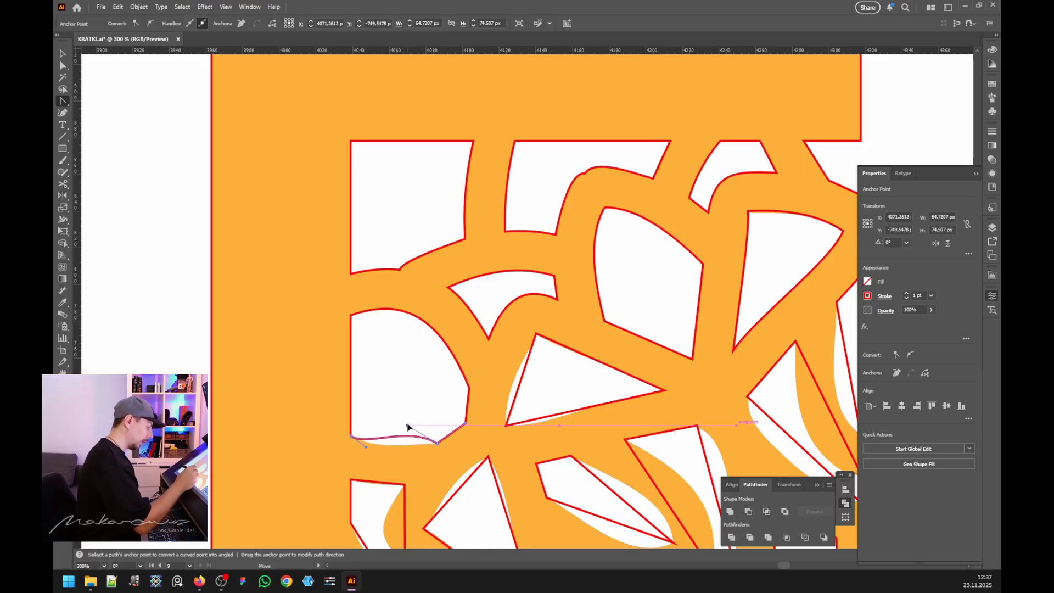
left_click(350, 436)
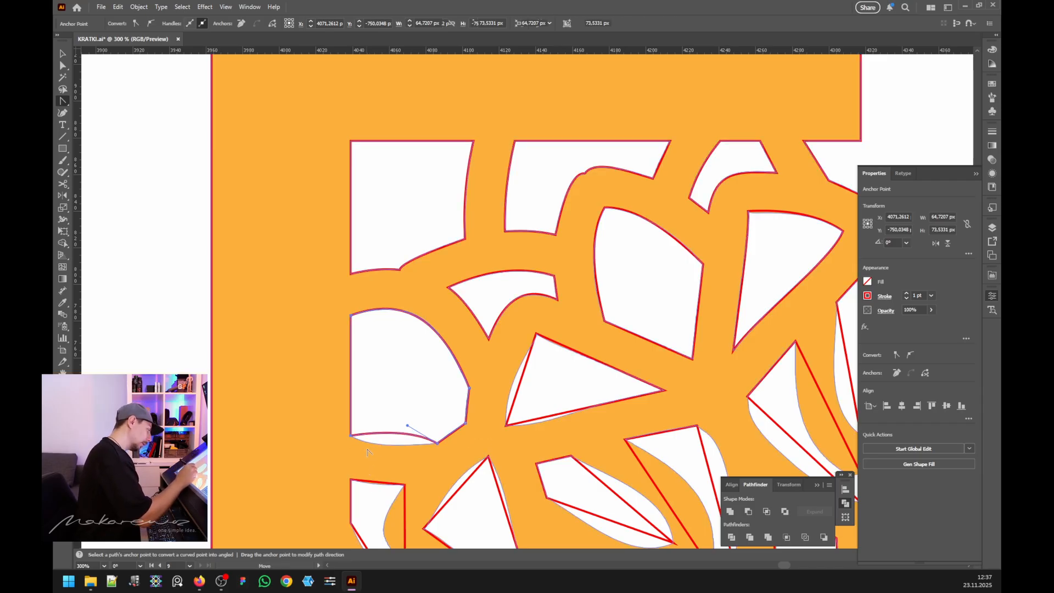
left_click_drag(351, 435, 366, 448)
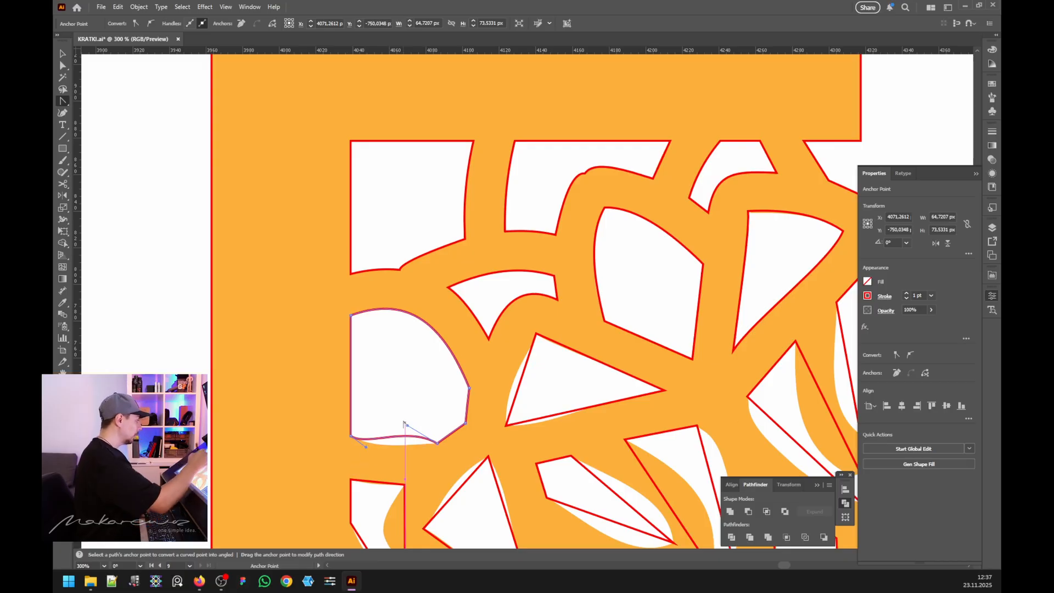
key("ctrl+equal")
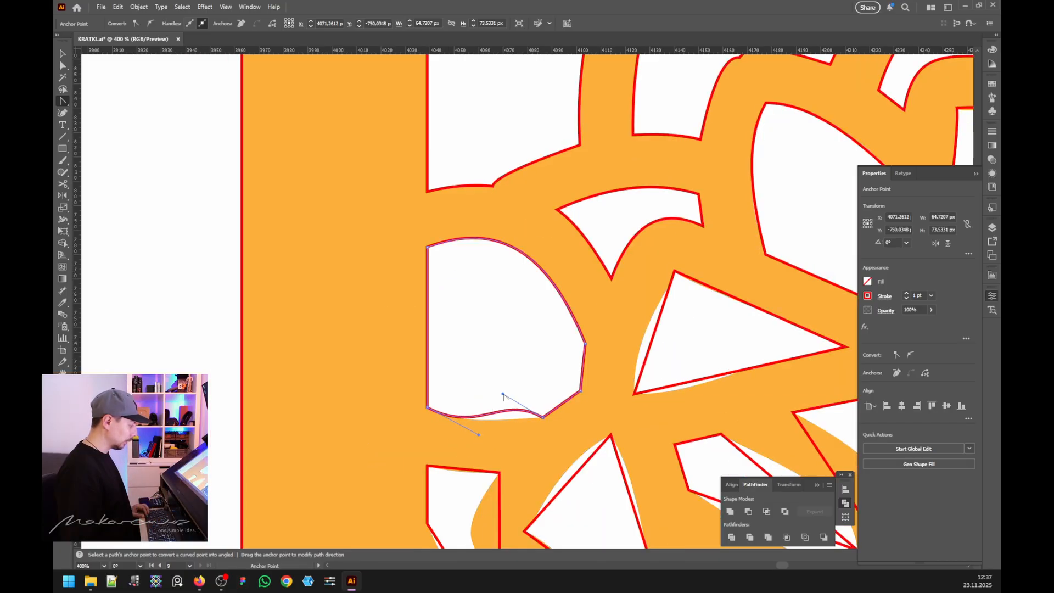
left_click_drag(503, 394, 464, 427)
Step: Curve the upper-left and right edges of the fan-shaped opening below the D-shaped one outward to follow the artwork
key("ctrl+minus")
left_click_drag(525, 466, 514, 426)
scroll(494, 421, "down", 5)
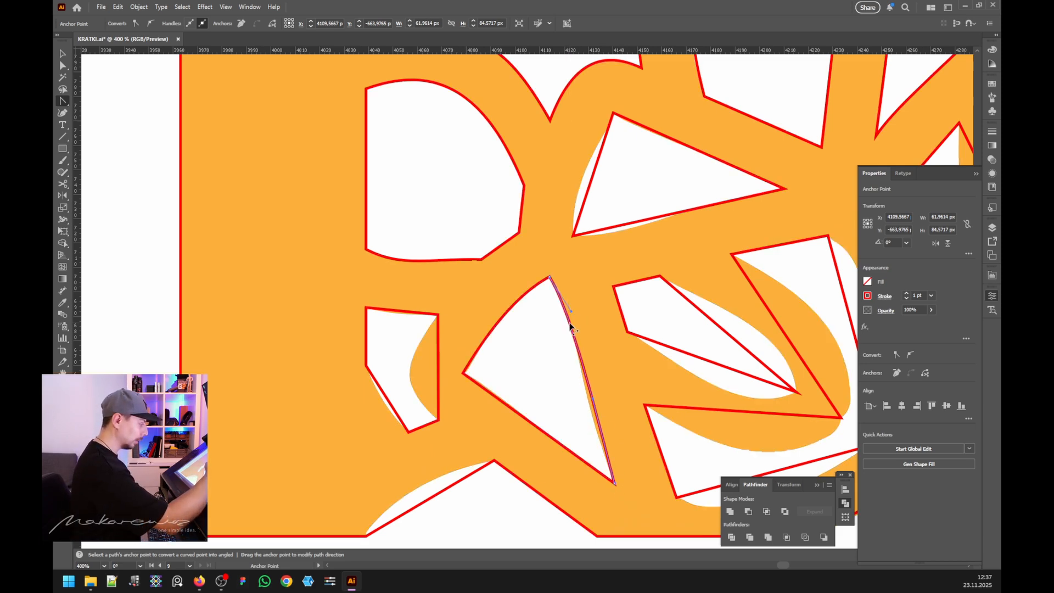
left_click_drag(569, 322, 611, 436)
left_click_drag(593, 400, 583, 418)
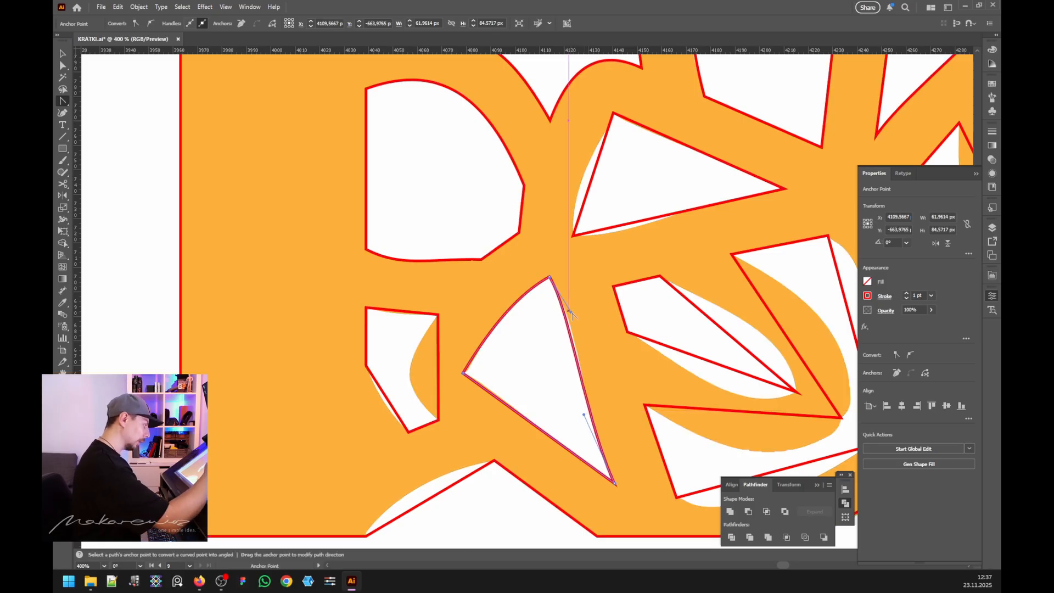
Step: Bend the right edge of the small opening beside the fan inward and refine the curve handles on the fan-shaped opening's long edges
left_click_drag(437, 373, 410, 375)
left_click(578, 354, "ctrl")
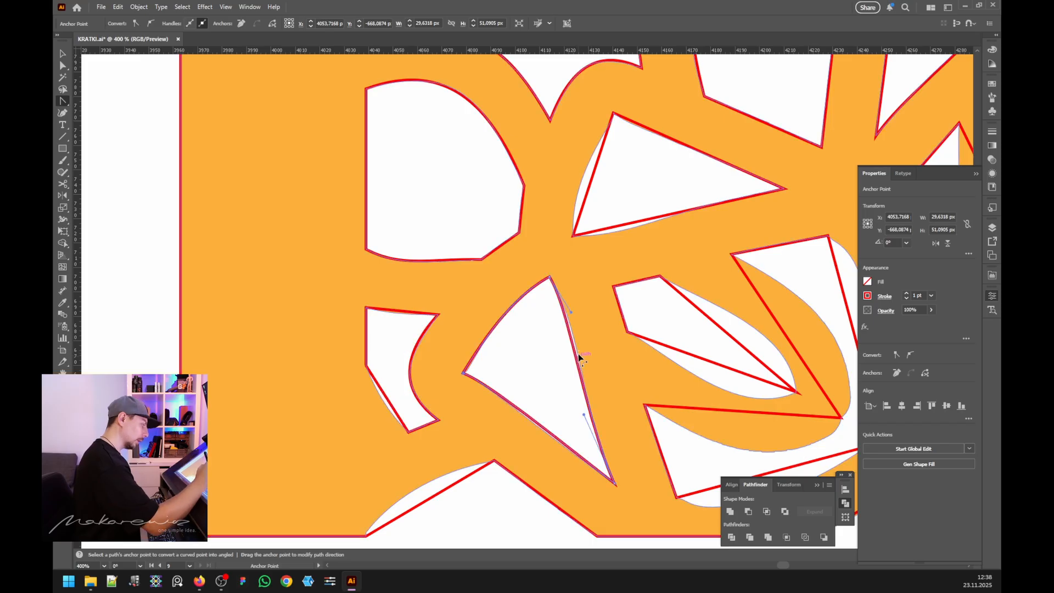
left_click(69, 67)
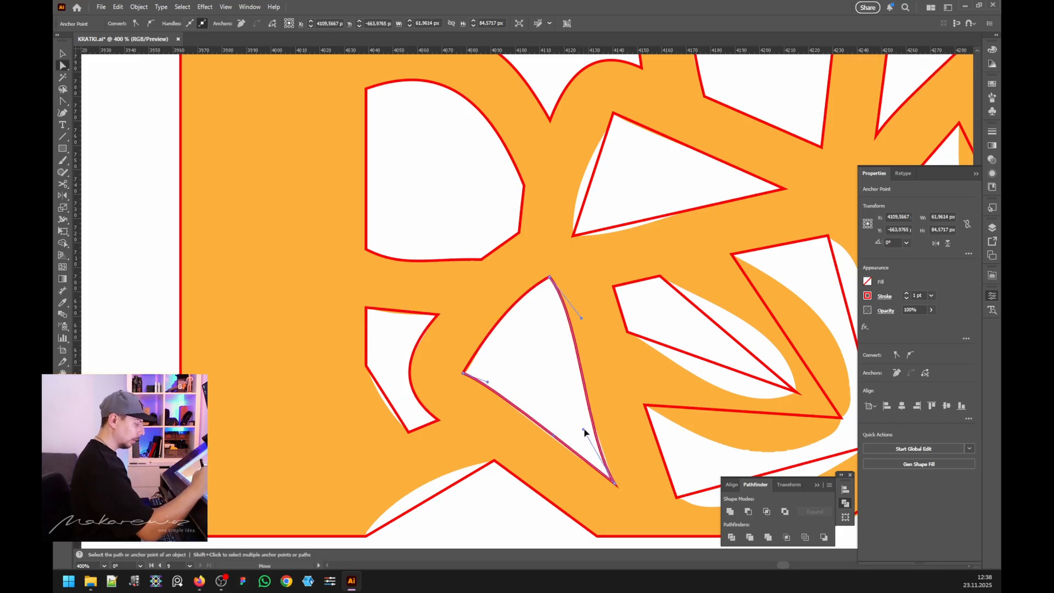
left_click(556, 437)
left_click_drag(556, 437, 556, 444)
left_click_drag(488, 382, 500, 389)
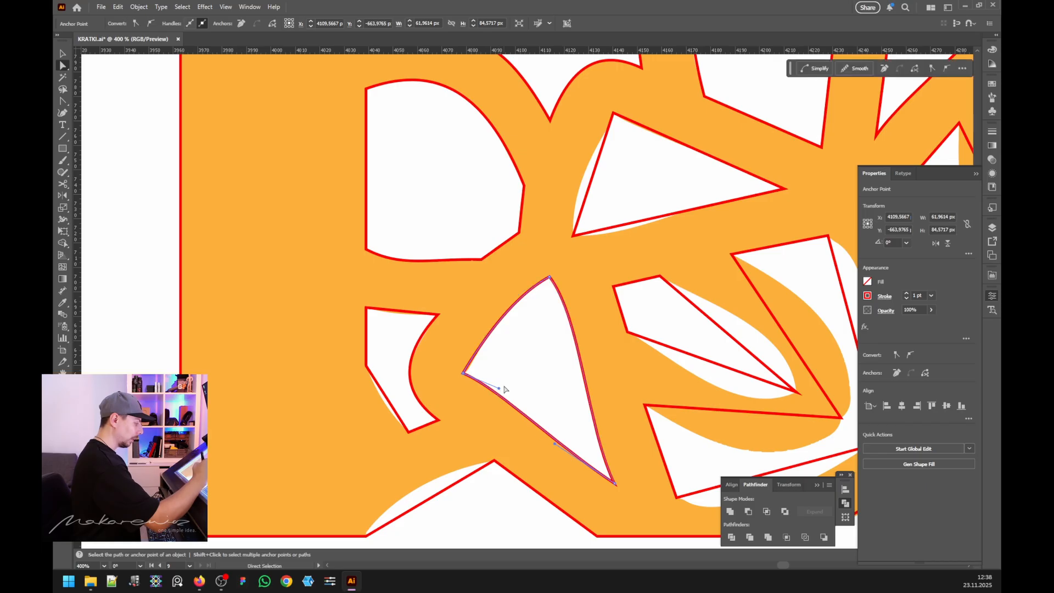
Step: Curve the small opening's top and lower-left edges, and bow the left slope of the outline's lower notch outward to match the artwork
key("shift+c")
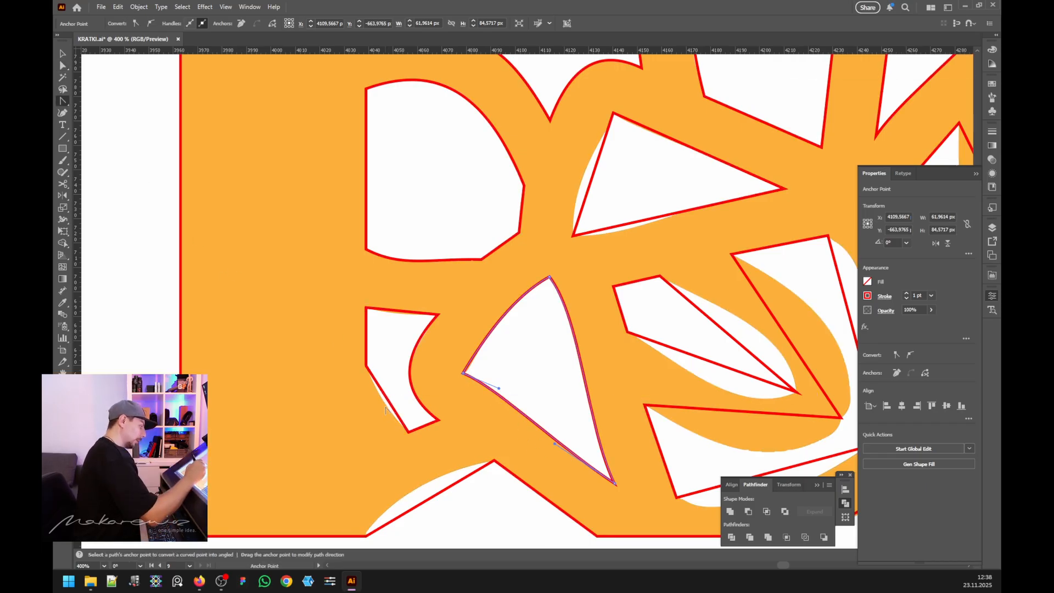
left_click(388, 402)
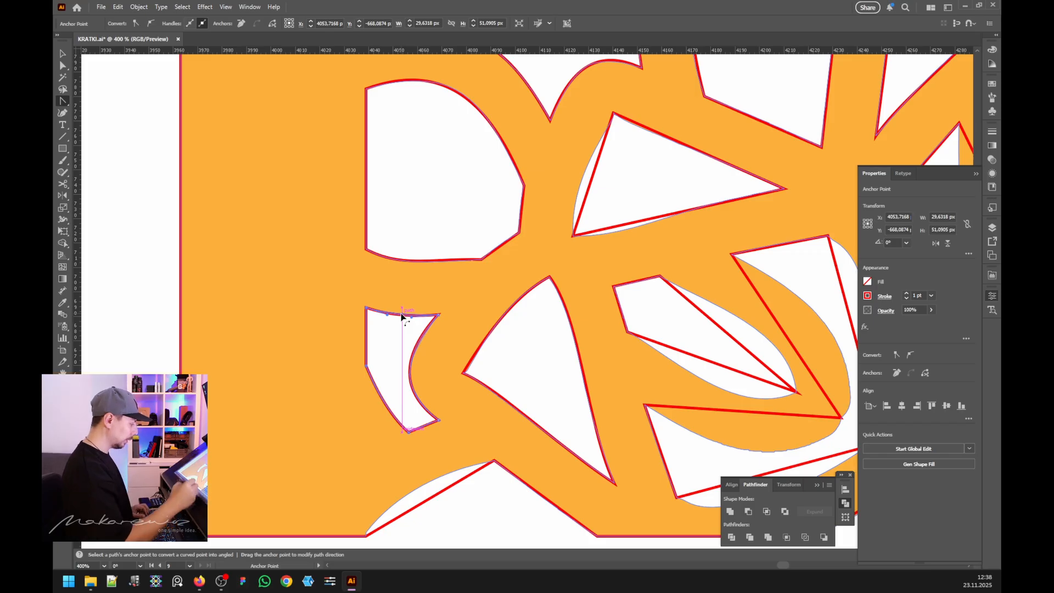
left_click_drag(430, 498, 420, 488)
left_click(62, 65)
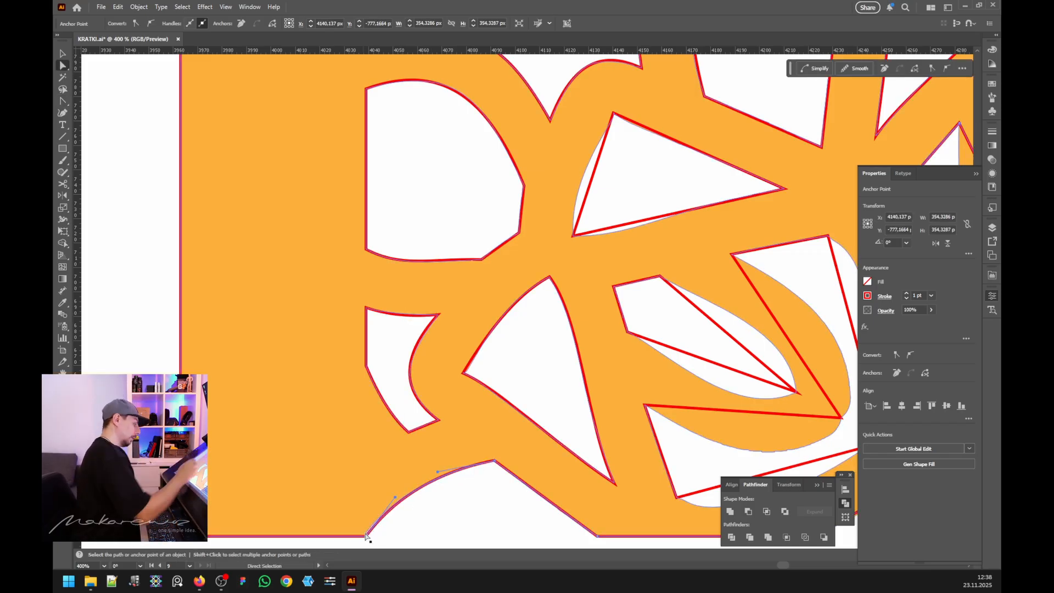
Step: Bend both long edges of the leaf-shaped opening outward to fit the artwork, undoing the change to its short top edge
key("ctrl+equal")
left_click(64, 101)
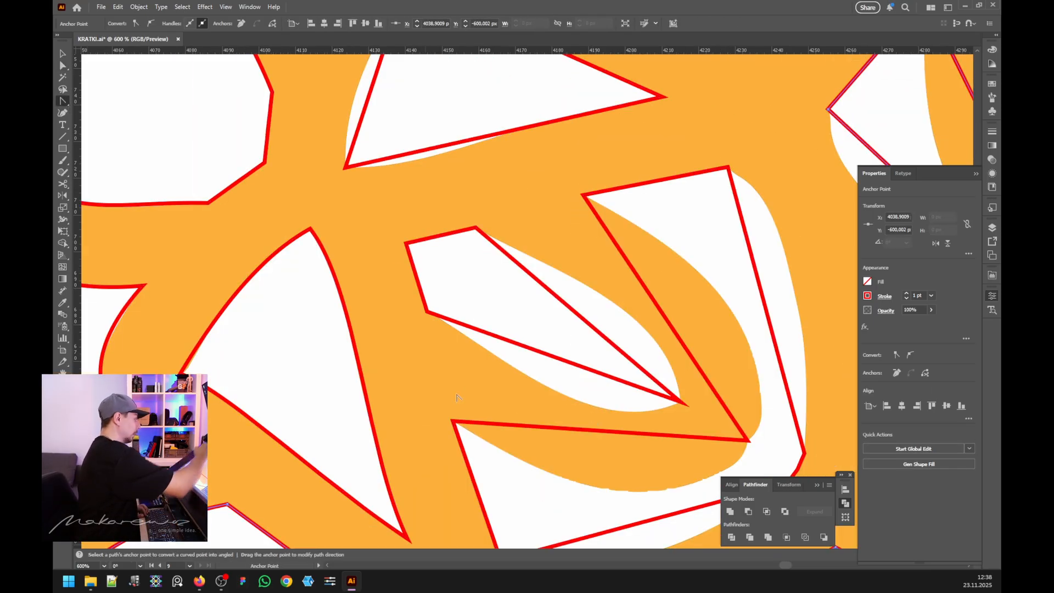
left_click_drag(595, 334, 617, 307)
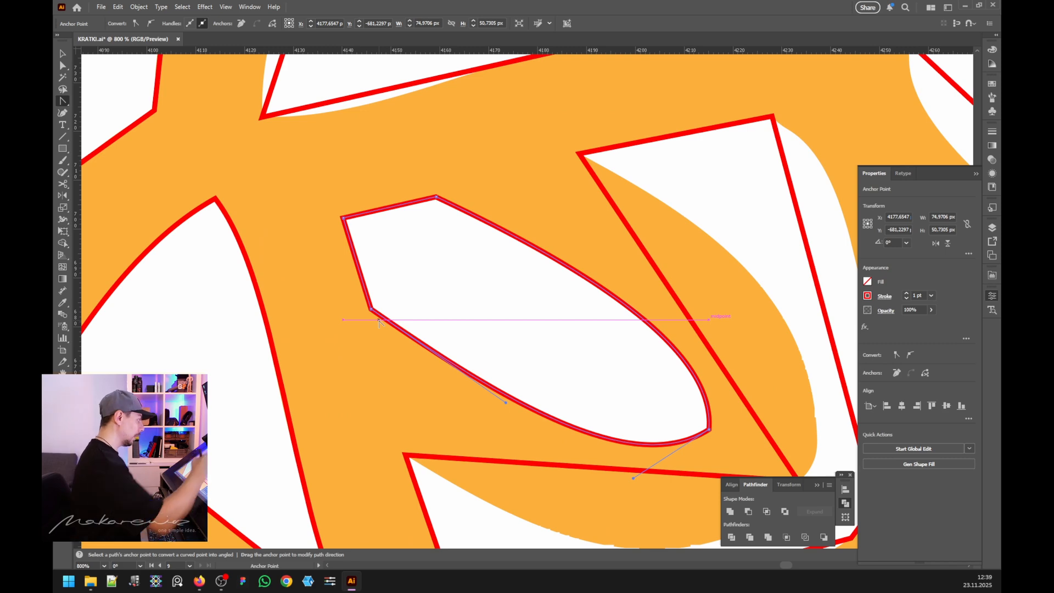
mouse_move(393, 207)
left_mouse_down()
mouse_move(397, 223)
mouse_move(394, 208)
left_mouse_up()
key("ctrl+z")
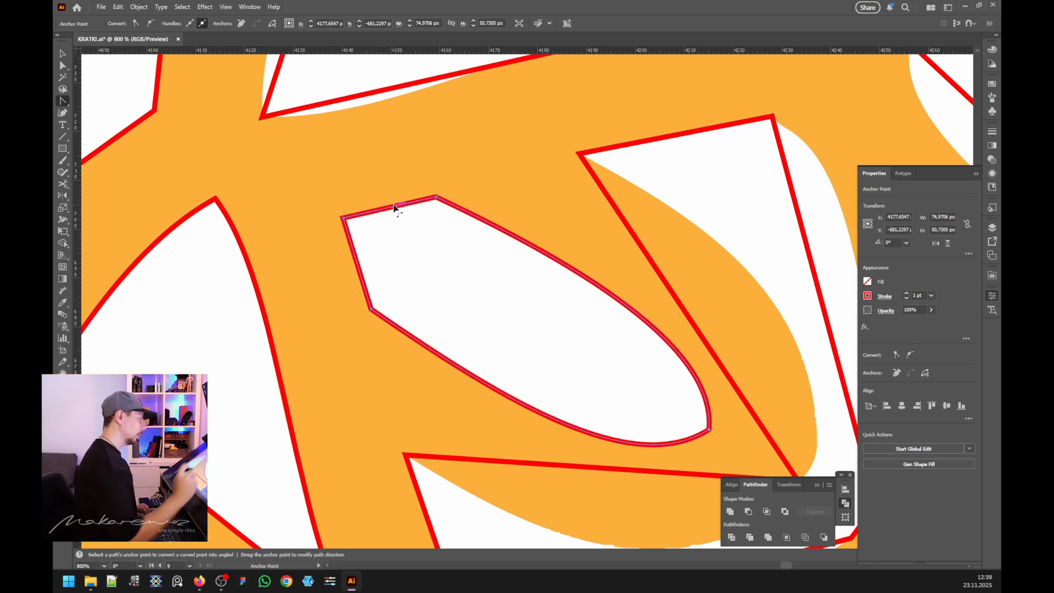
Step: Curve the left and lower edges of the triangular opening above the leaf-shaped one outward to follow the artwork
scroll(347, 199, "down", 3)
scroll(318, 153, "up", 2)
scroll(295, 112, "up", 3)
left_click_drag(376, 394, 361, 392)
left_click_drag(441, 463, 440, 484)
Step: Check how closely the reshaped openings across the quarter follow the artwork
scroll(370, 348, "down", 5)
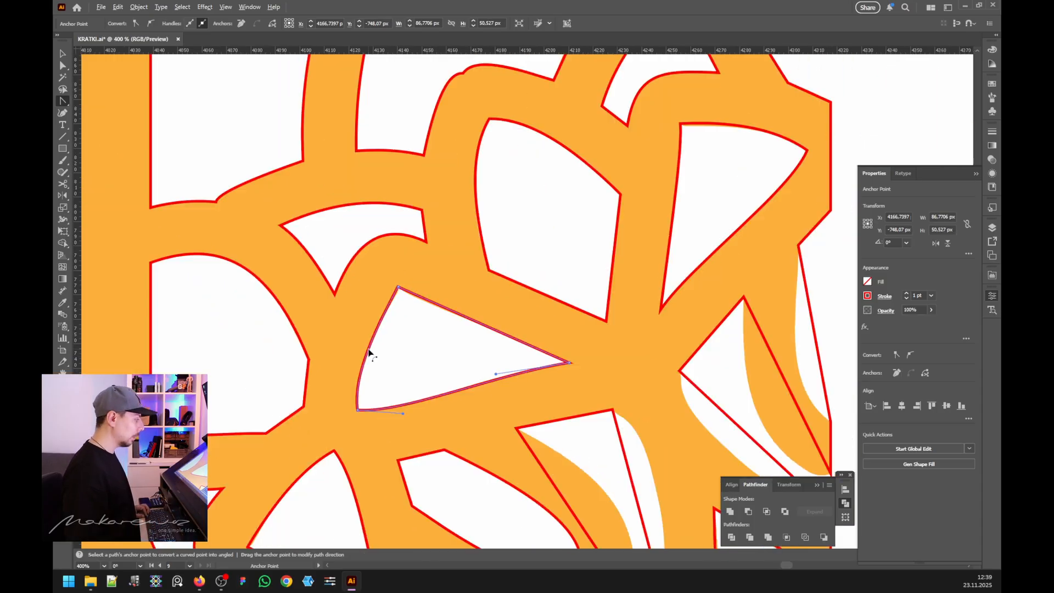
scroll(477, 330, "up", 5)
scroll(450, 330, "down", 5)
scroll(499, 292, "up", 3)
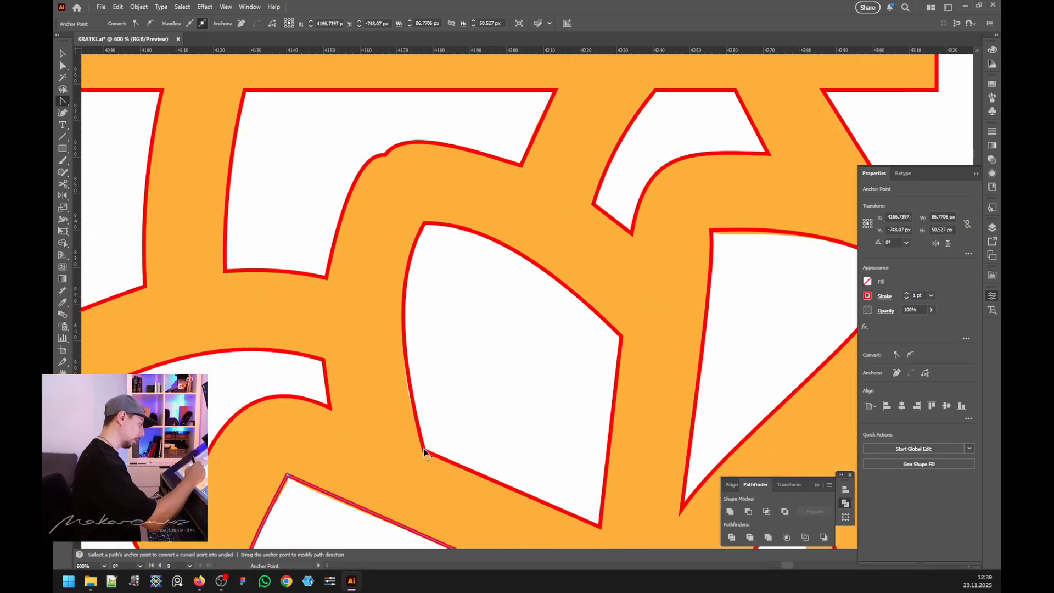
scroll(438, 344, "down", 5)
scroll(652, 332, "up", 2)
scroll(635, 348, "down", 4)
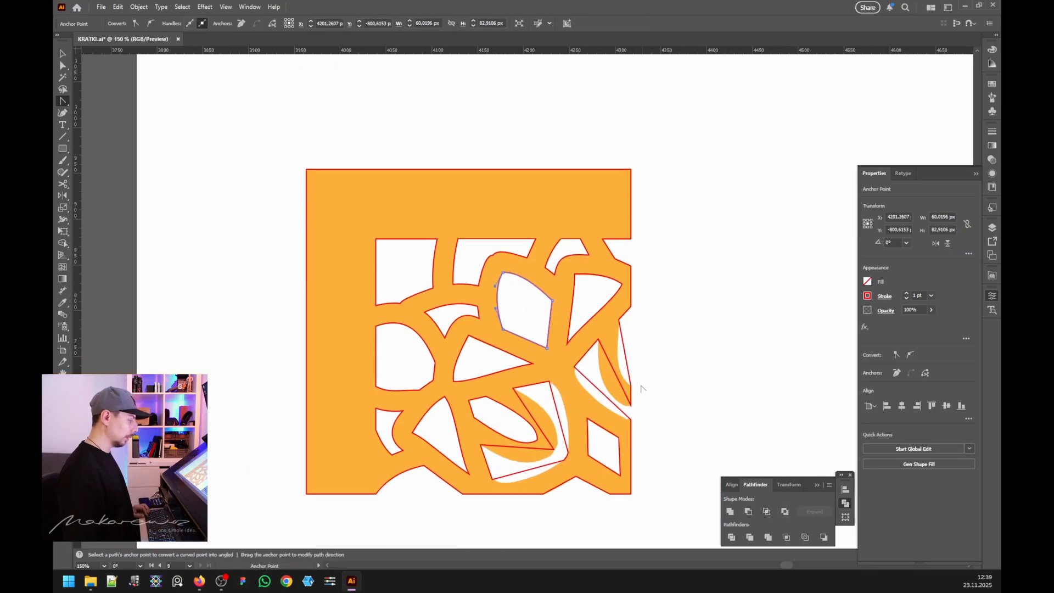
Step: Bend both edges of the hooked arm on the outline's right side into curves, refining the outer curve's handles to fit the artwork
scroll(642, 388, "up", 4)
left_click_drag(620, 418, 552, 511)
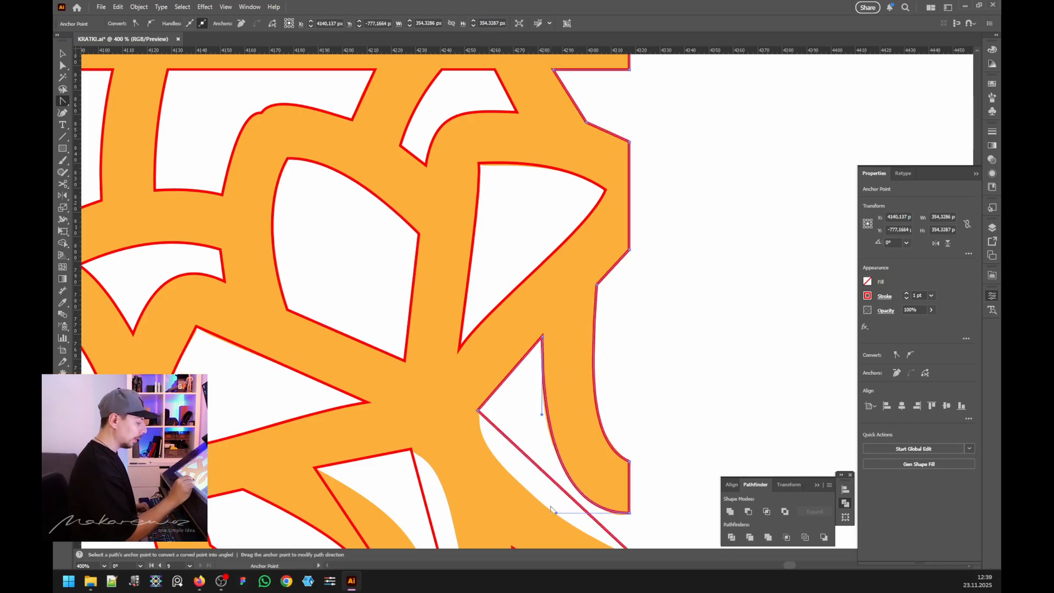
scroll(552, 509, "down", 4)
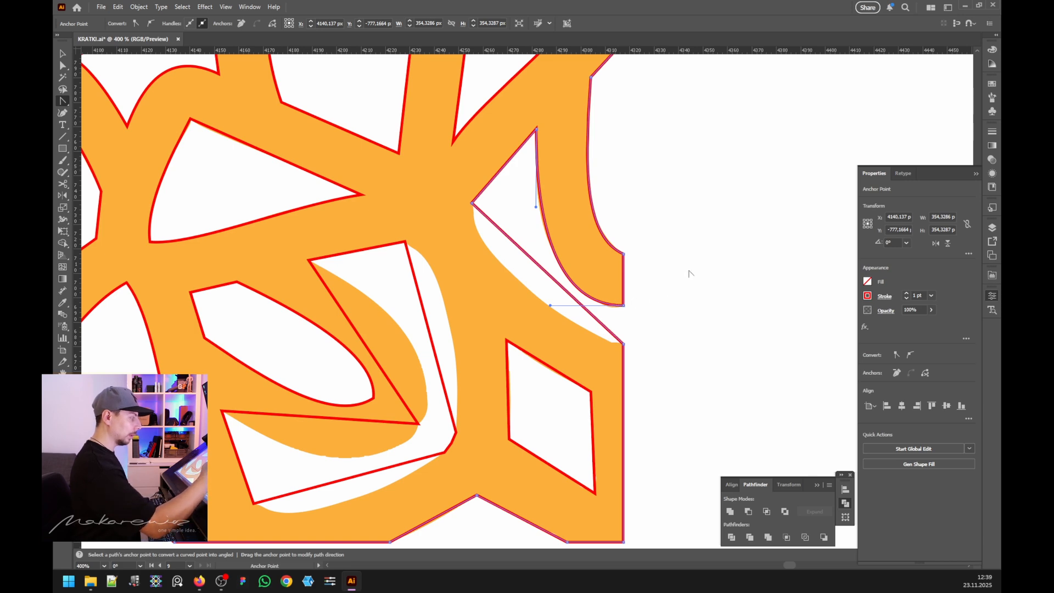
left_click_drag(624, 254, 598, 257)
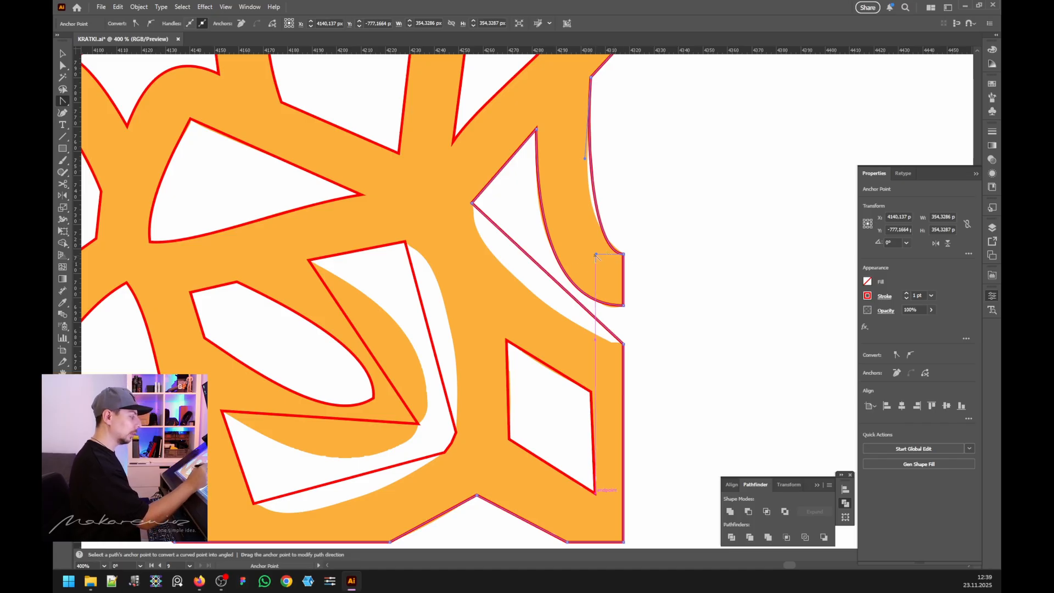
mouse_move(597, 255)
left_mouse_down()
mouse_move(579, 259)
mouse_move(588, 229)
mouse_move(575, 245)
mouse_move(589, 284)
mouse_move(576, 256)
mouse_move(588, 219)
mouse_move(586, 275)
mouse_move(590, 233)
mouse_move(591, 259)
mouse_move(580, 256)
left_mouse_up()
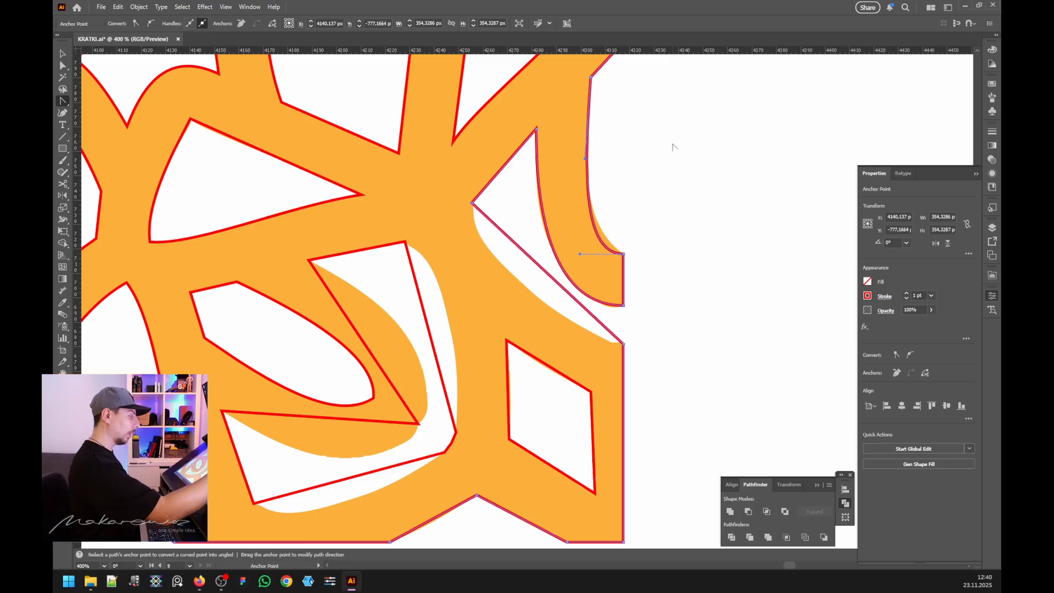
left_click_drag(581, 254, 588, 255)
left_click_drag(585, 159, 579, 164)
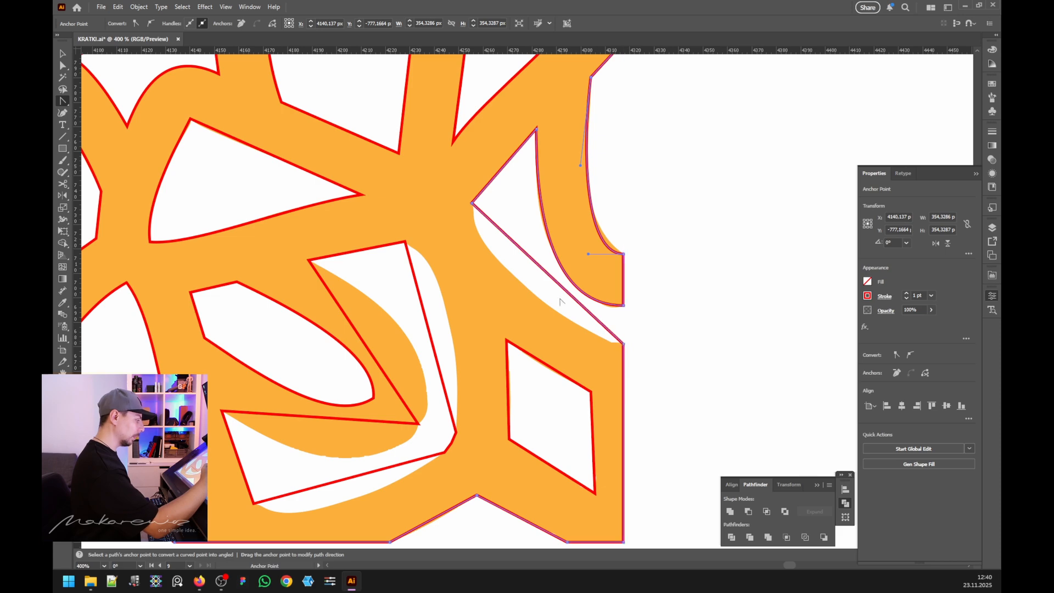
Step: Curve the lower edge of the outline's pointed notch below the hooked arm outward and adjust both its handles to match the artwork
left_click_drag(550, 280, 536, 301)
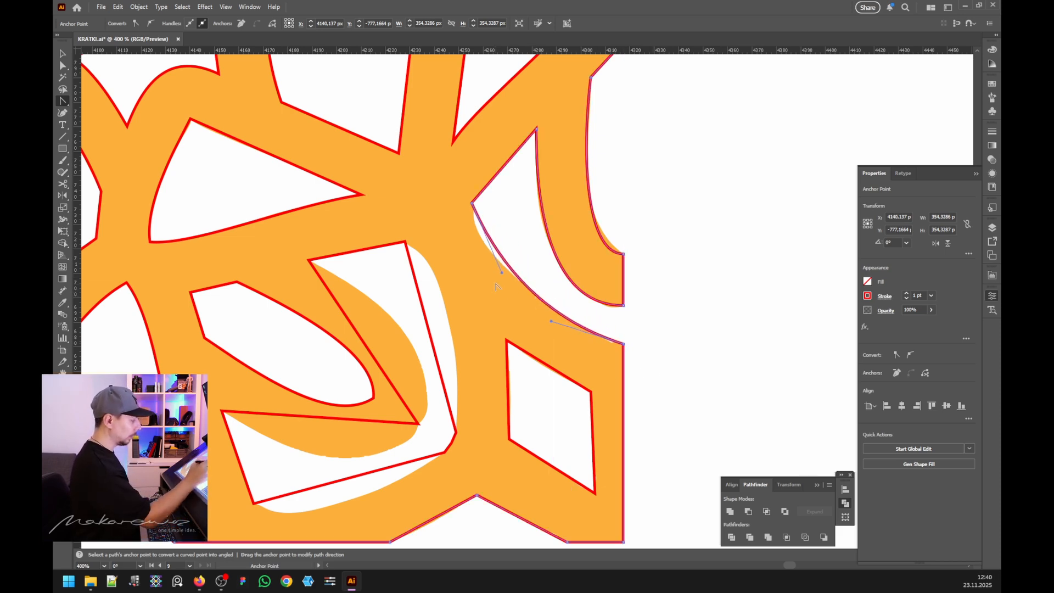
left_click_drag(501, 274, 464, 242)
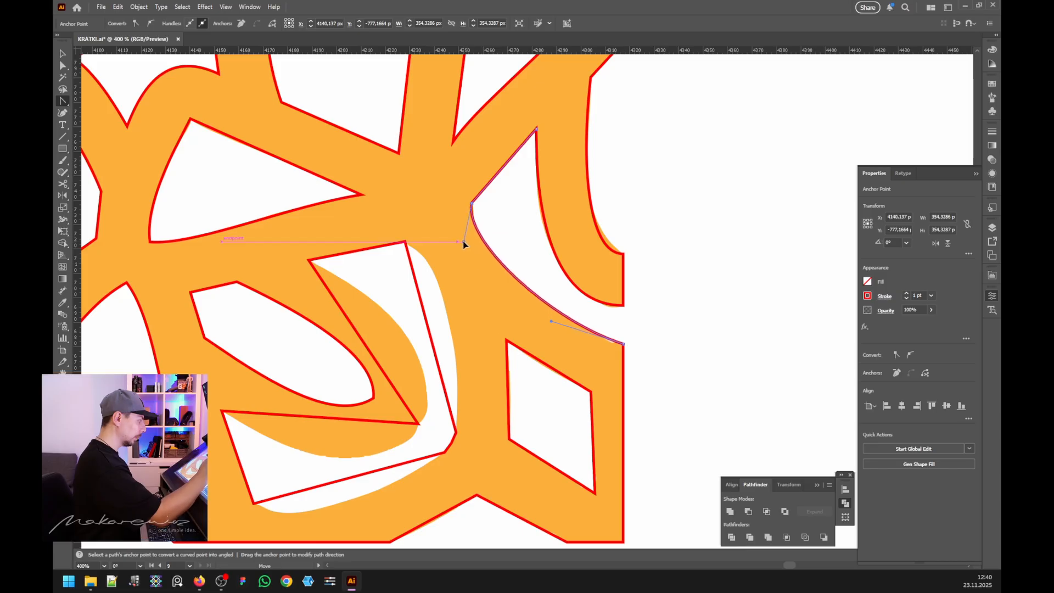
left_click_drag(551, 321, 577, 344)
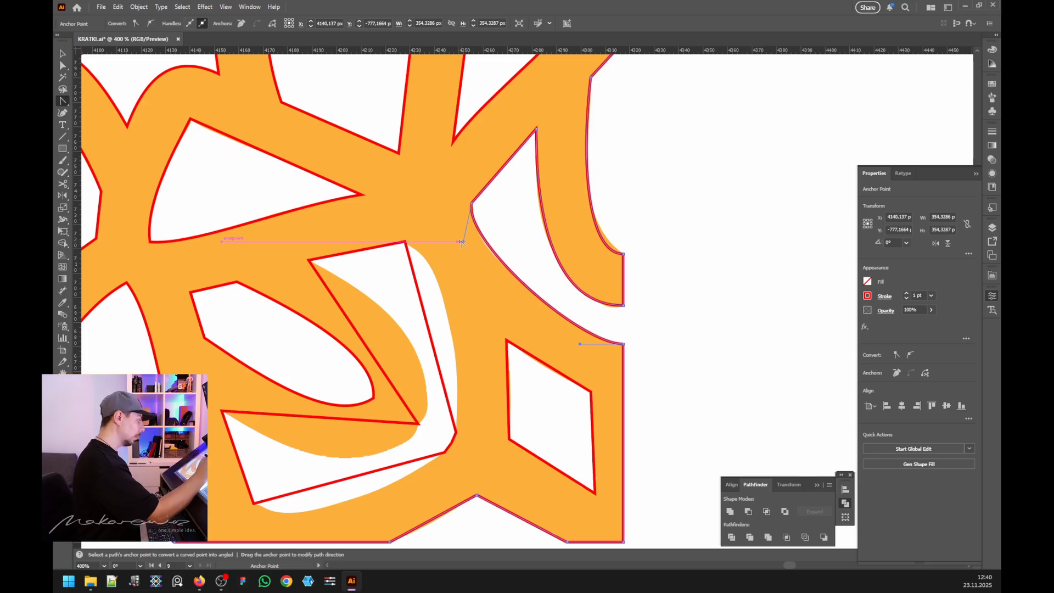
left_click_drag(462, 242, 453, 238)
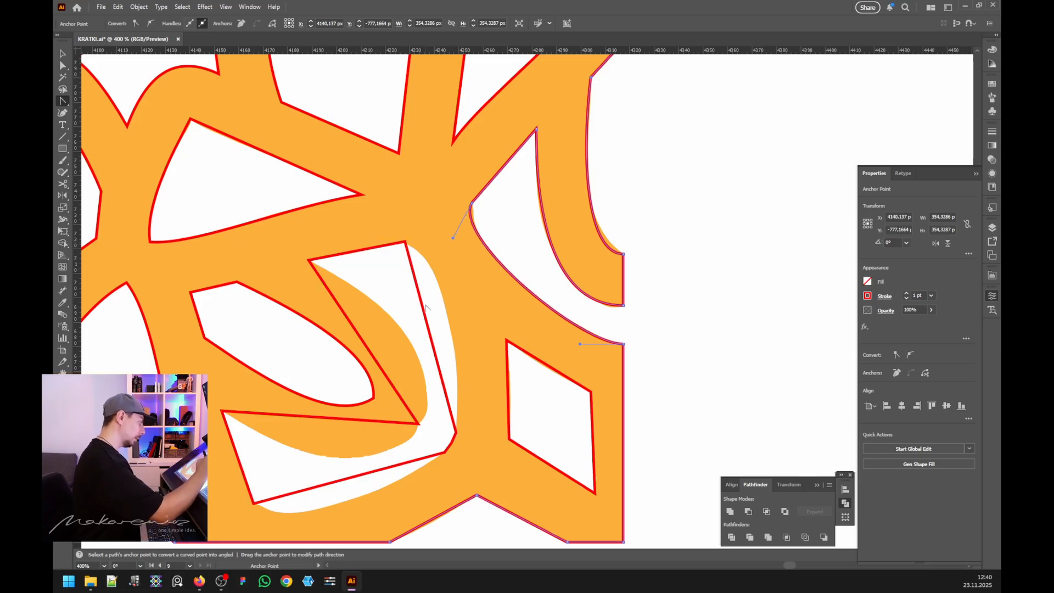
Step: Bend the right outer edge of the V-shaped opening outward and adjust its lower handle to follow the artwork
left_click_drag(424, 307, 440, 287)
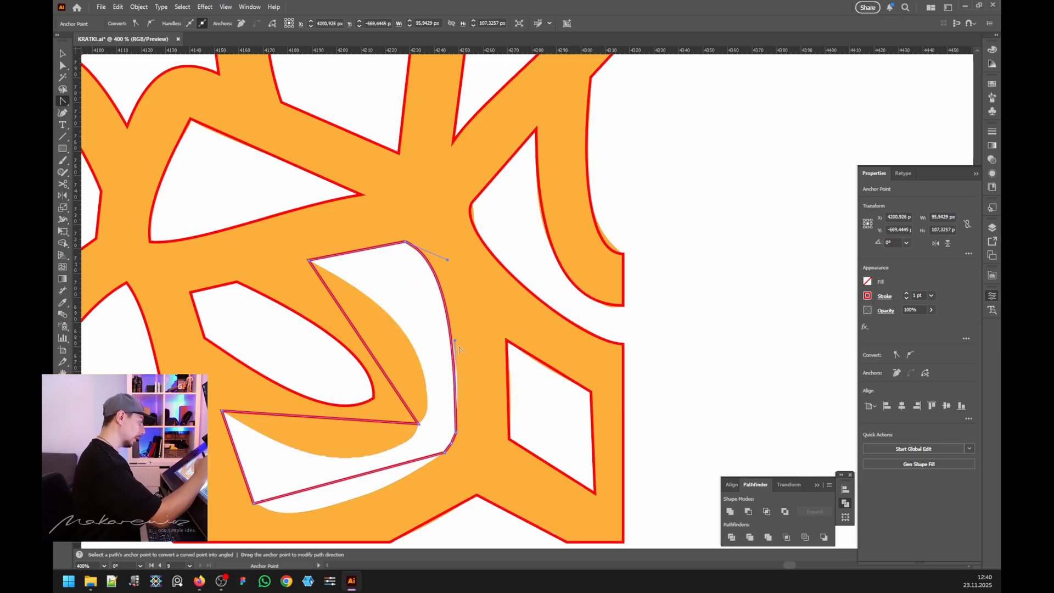
left_click_drag(455, 341, 462, 365)
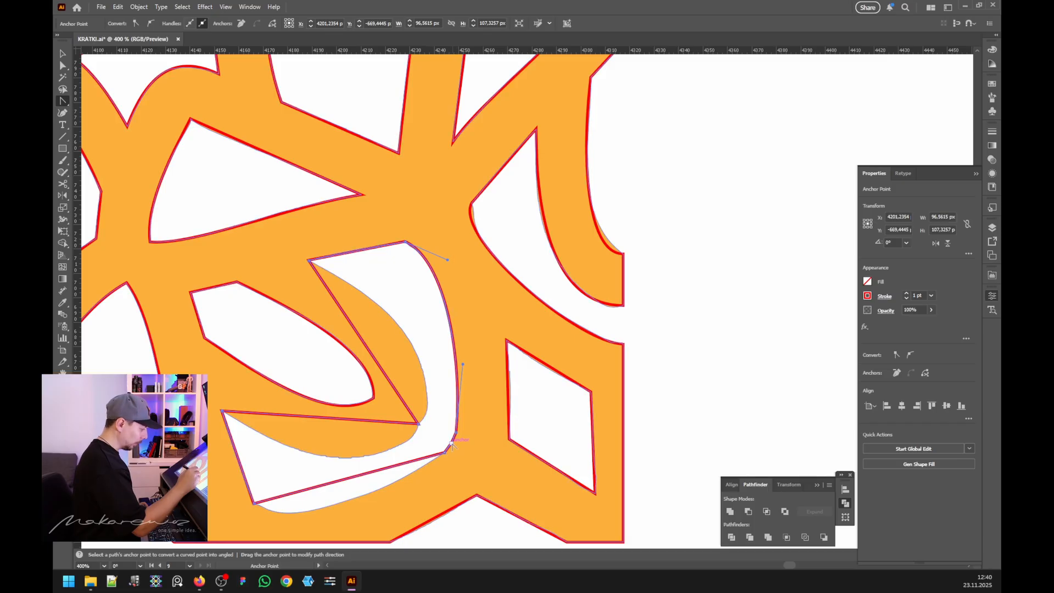
left_click_drag(451, 443, 467, 453)
key("ctrl+z")
key("ctrl+z")
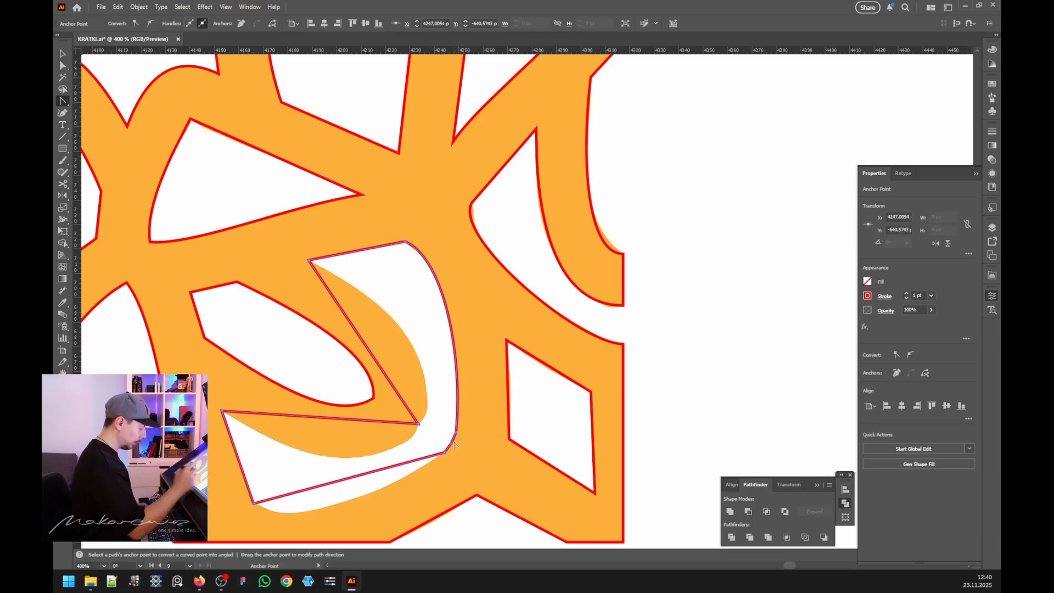
Step: Reshape the short corner segments of the V-shaped opening and bow its lower outer edge outward to match the artwork
scroll(446, 455, "up", 3)
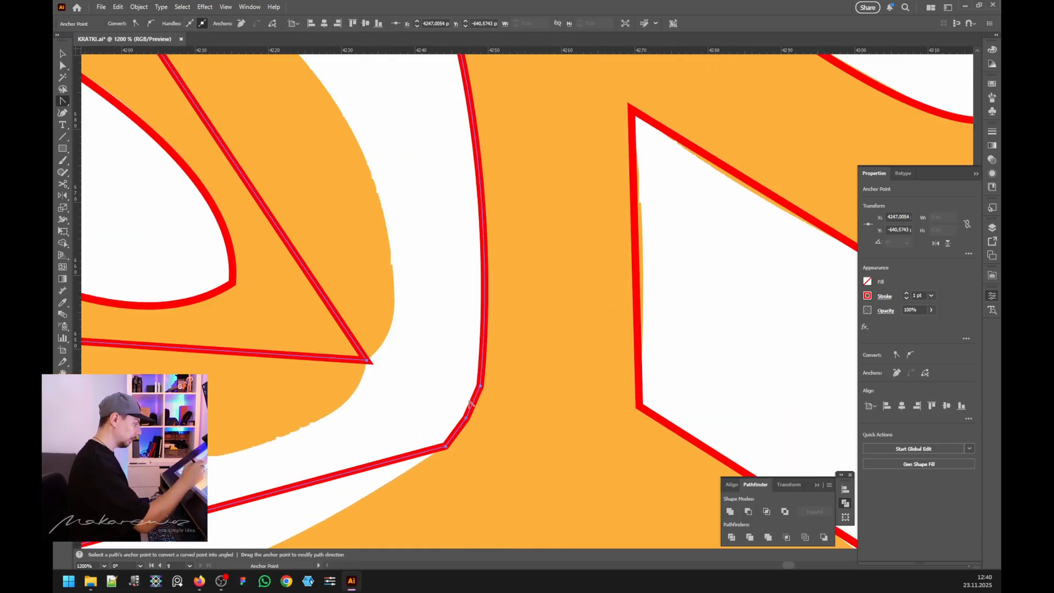
left_click_drag(470, 402, 423, 444)
scroll(607, 408, "down", 2)
left_click_drag(497, 424, 522, 421)
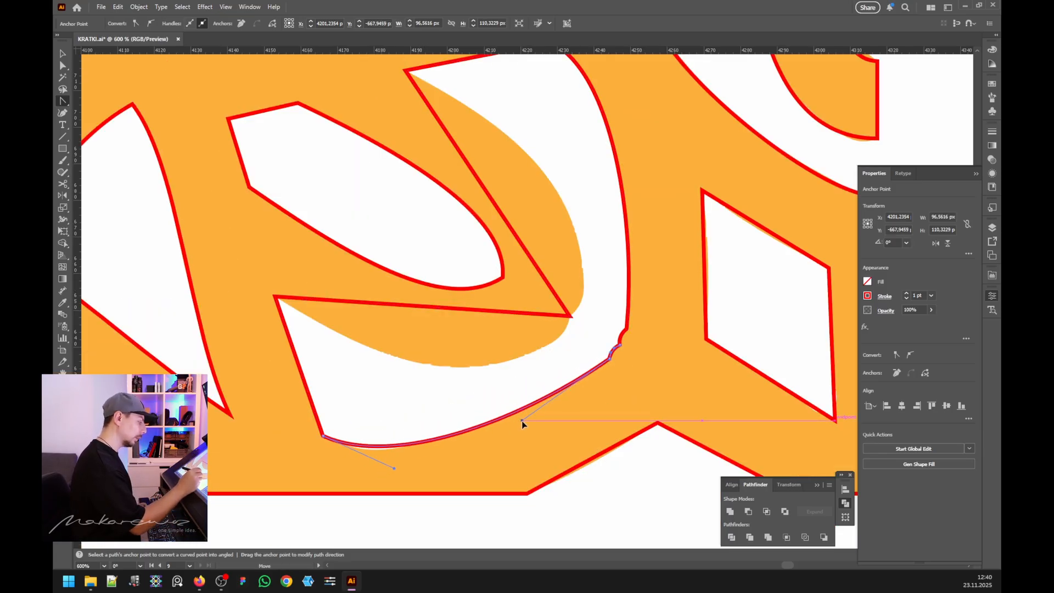
Step: Curve the lower inner edge of the V-shaped opening, adjust both its handles and refine the lower outer edge to match the artwork
left_click_drag(455, 313, 467, 370)
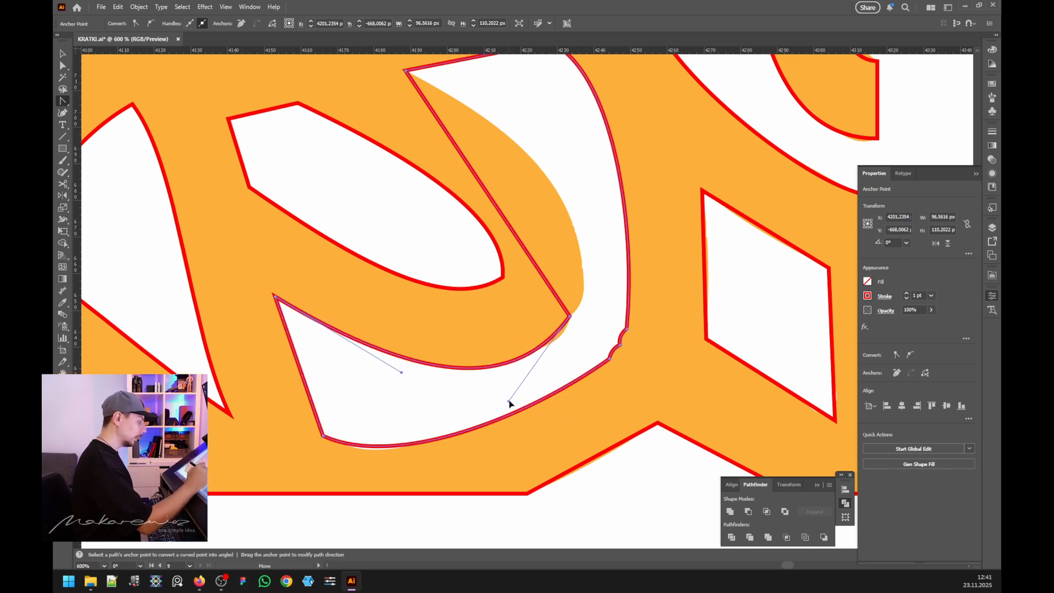
left_click_drag(510, 403, 568, 367)
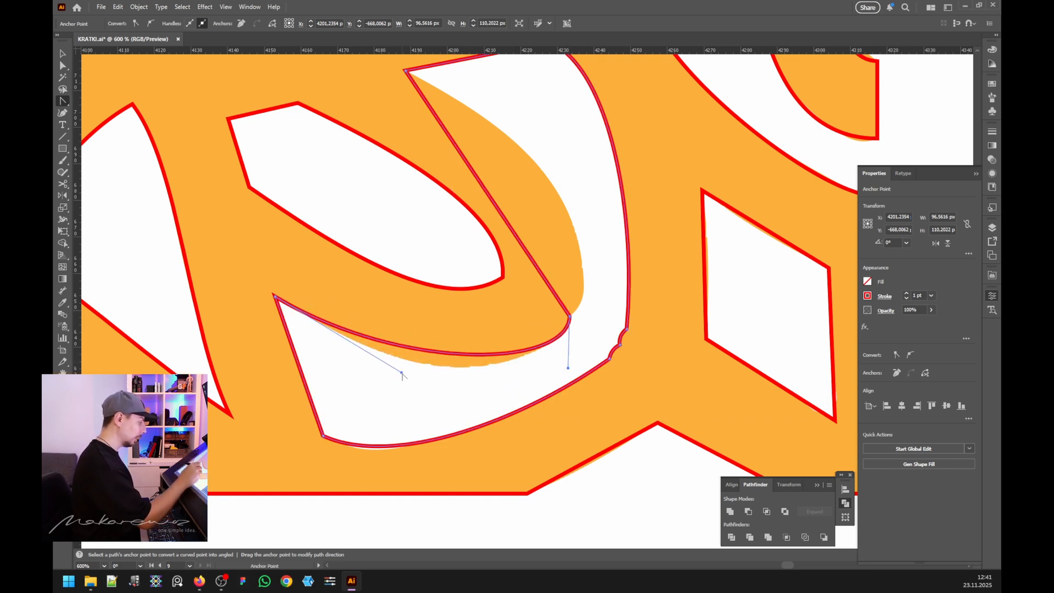
left_click_drag(402, 373, 404, 402)
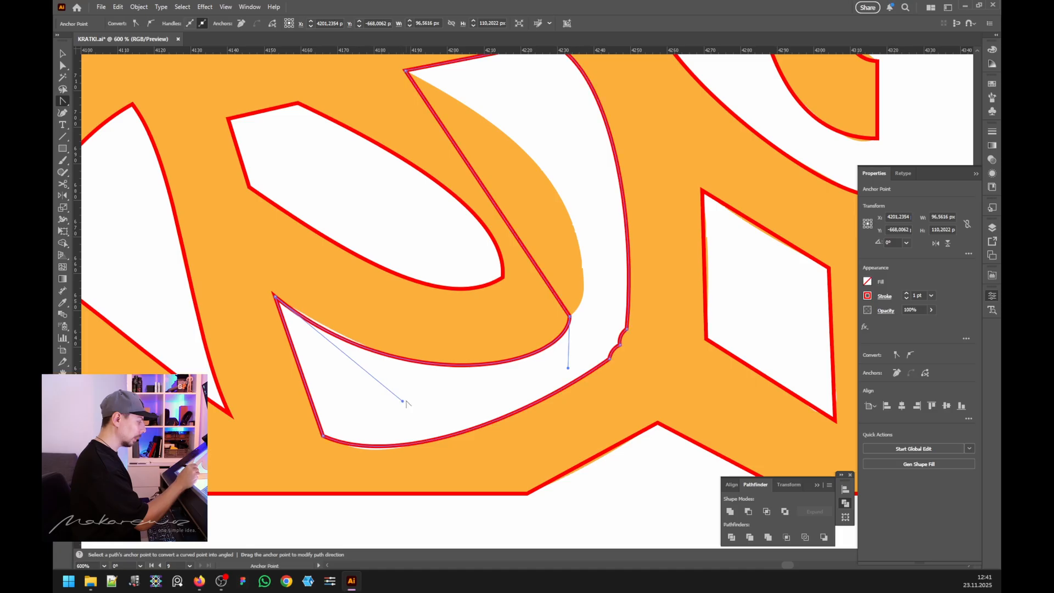
scroll(481, 414, "down", 2)
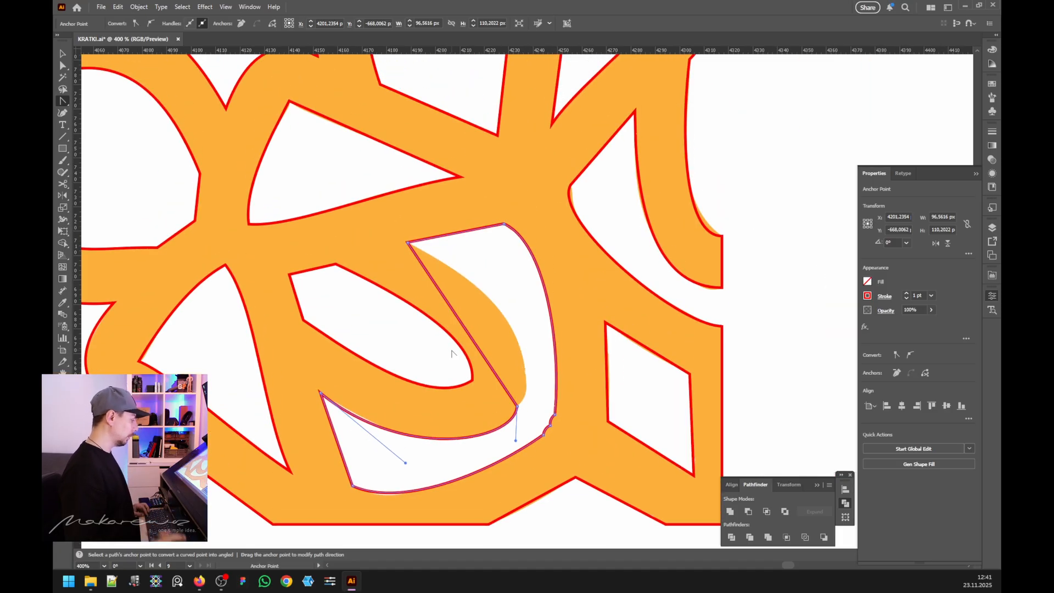
left_click_drag(406, 465, 400, 496)
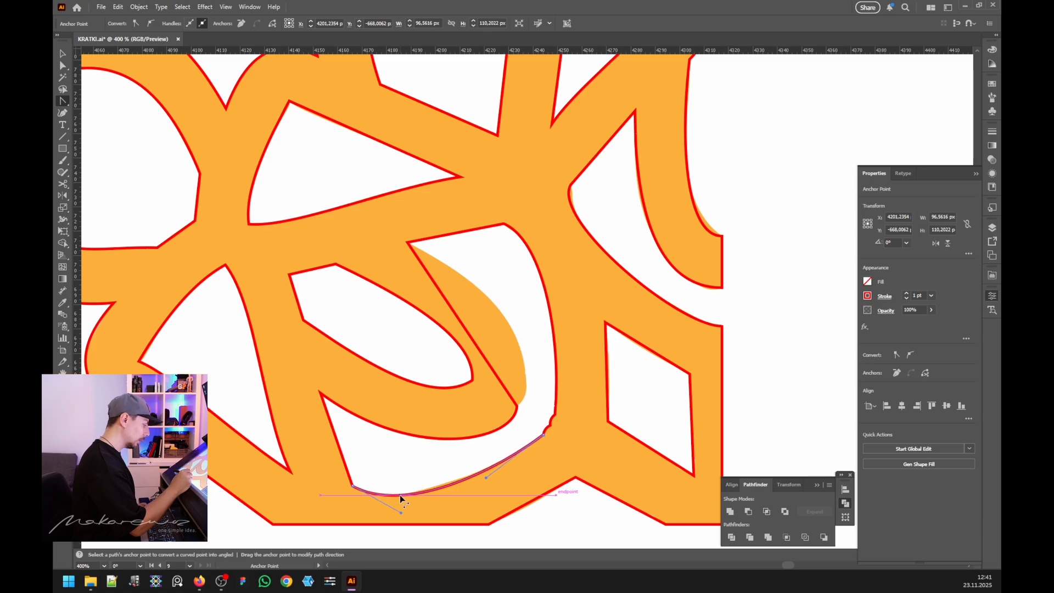
Step: Bend the upper inner edge of the V-shaped opening outward and adjust both its handles to follow the artwork
left_click_drag(467, 334, 549, 387)
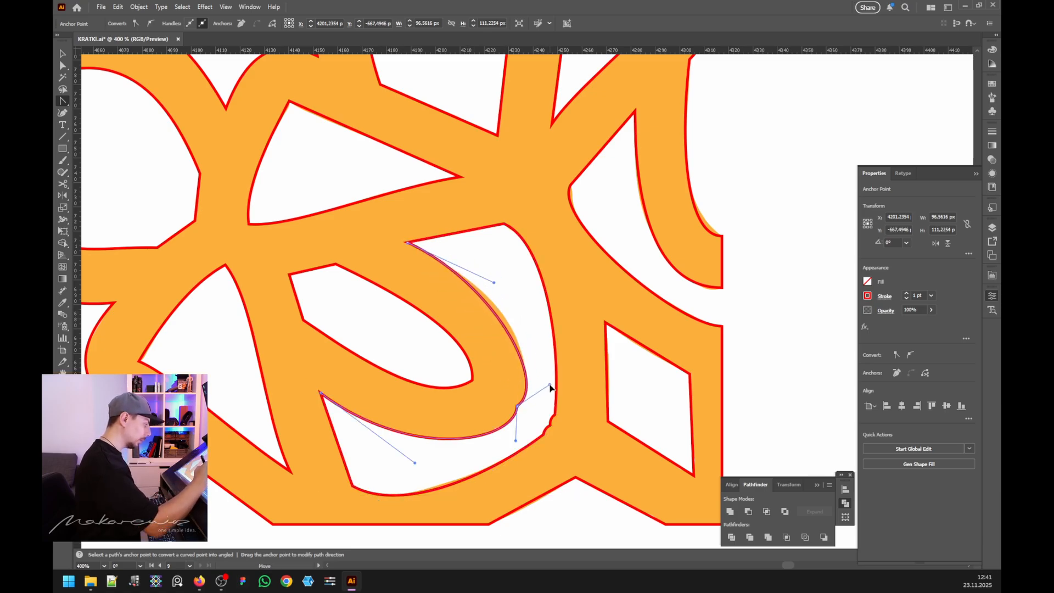
mouse_move(494, 285)
left_mouse_down()
mouse_move(518, 298)
mouse_move(515, 291)
left_mouse_up()
left_click_drag(551, 388, 545, 383)
Step: Move the orange reference artwork horizontally away from the red outlines, to beyond the artboard's right edge
scroll(431, 370, "down", 3)
scroll(345, 261, "up", 2)
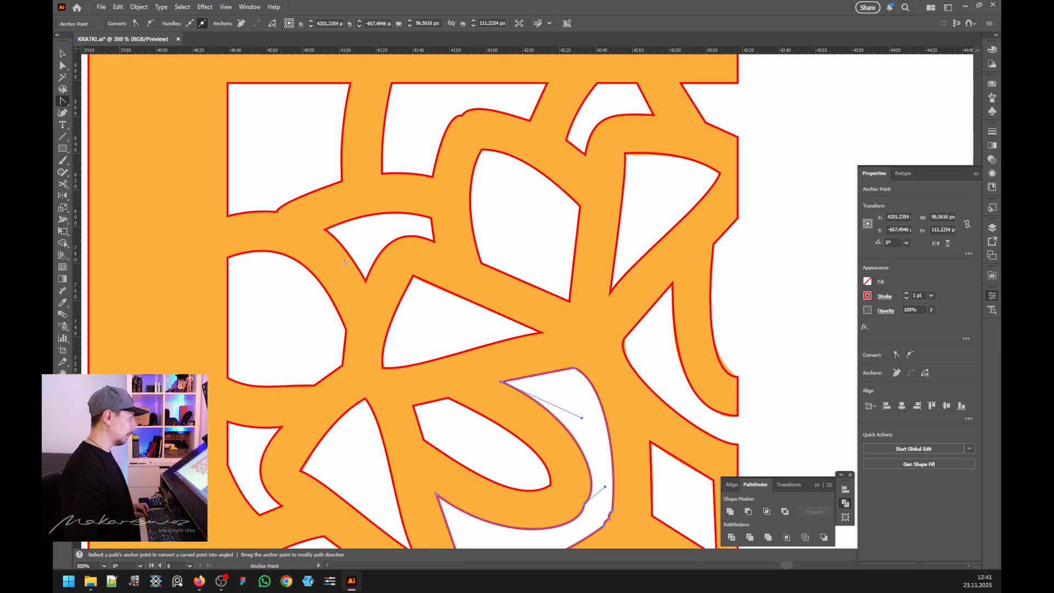
scroll(344, 262, "down", 3)
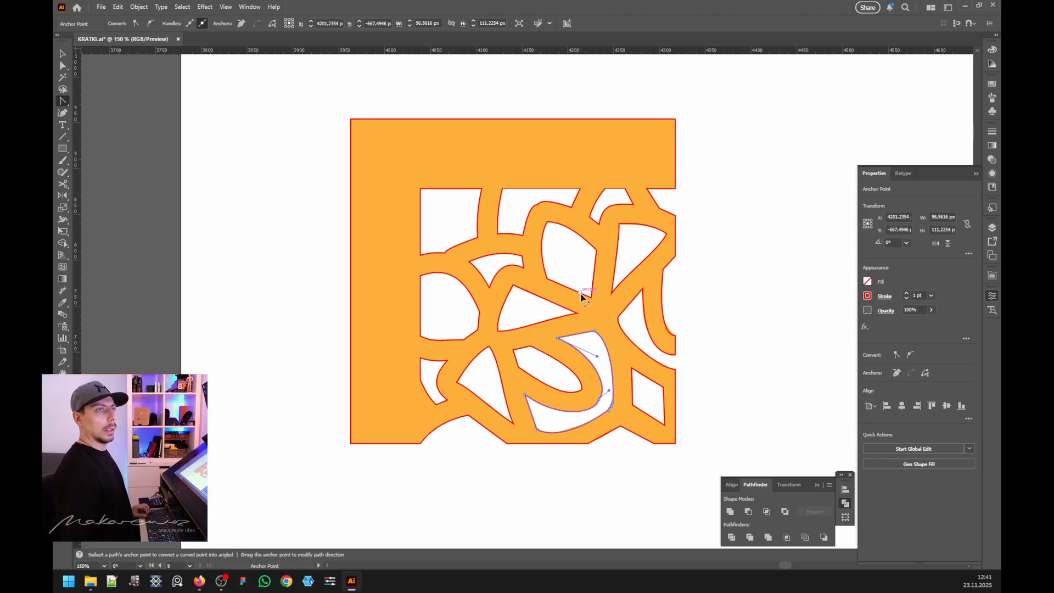
left_click(62, 54)
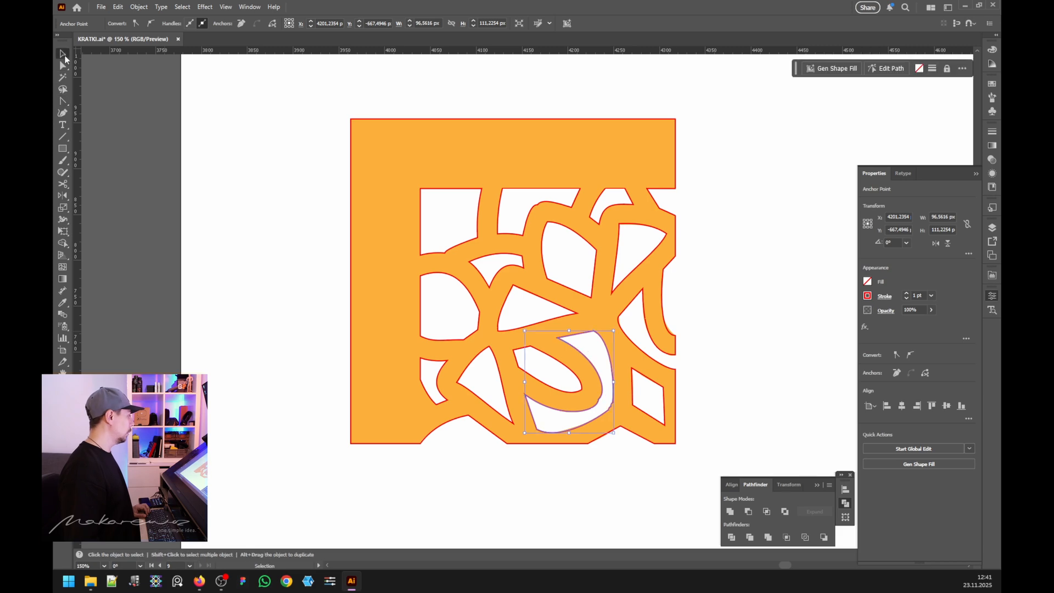
left_click(198, 287)
scroll(198, 287, "down", 1)
scroll(296, 283, "up", 1)
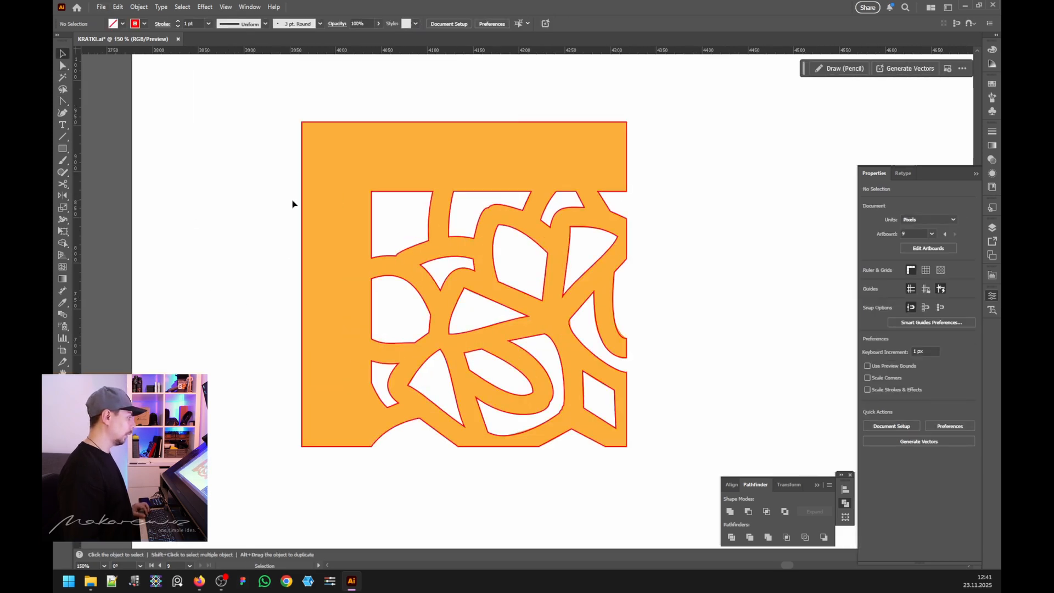
scroll(292, 202, "down", 1)
left_click_drag(329, 187, 629, 188)
scroll(583, 207, "down", 1)
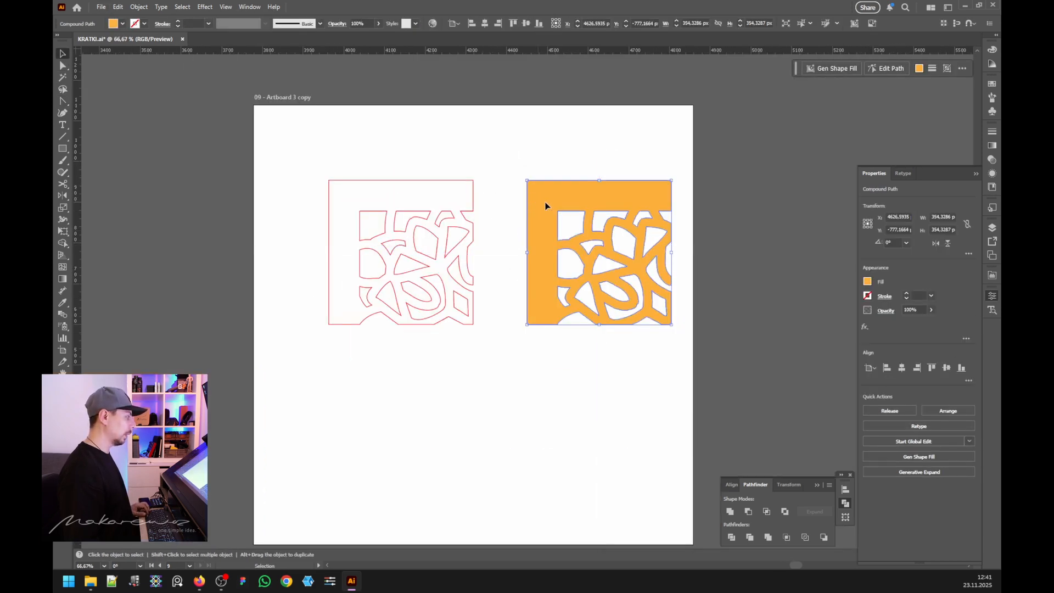
left_click_drag(545, 206, 689, 208)
Step: Duplicate all red quarter paths to the right, flip the copy horizontally and butt it against the original's inner edge
left_click_drag(297, 150, 548, 386)
scroll(406, 215, "up", 1)
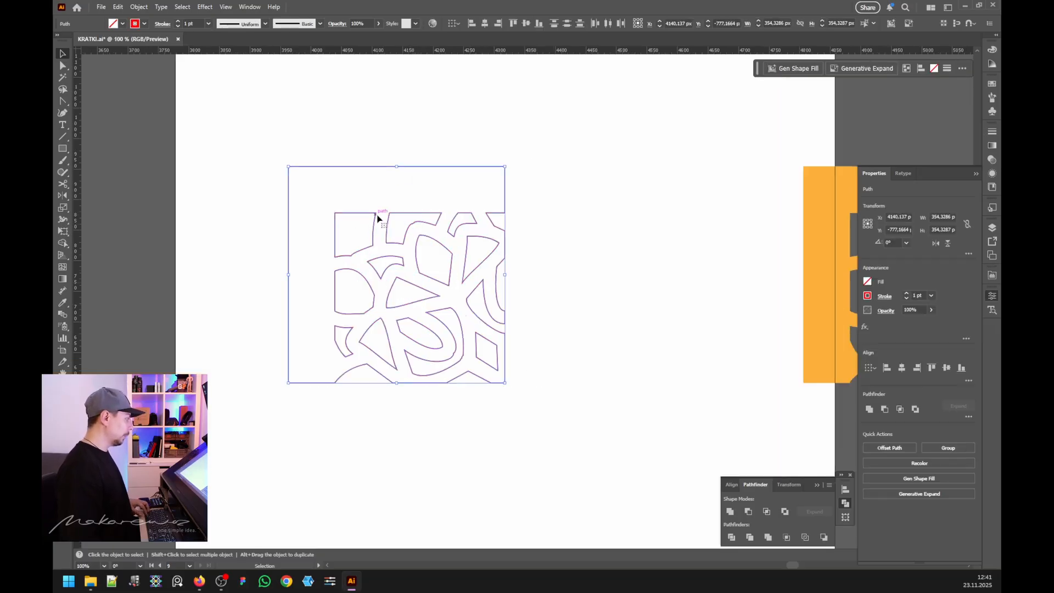
left_click_drag(377, 218, 591, 220)
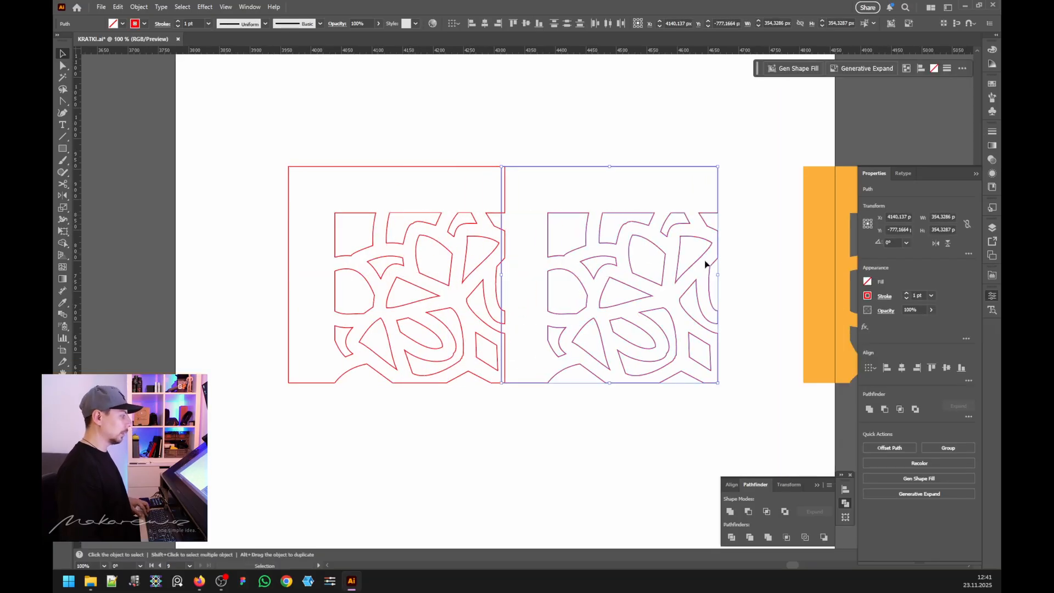
left_click(936, 243)
scroll(543, 218, "up", 1)
mouse_move(502, 212)
left_mouse_down()
mouse_move(544, 216)
mouse_move(496, 216)
left_mouse_up()
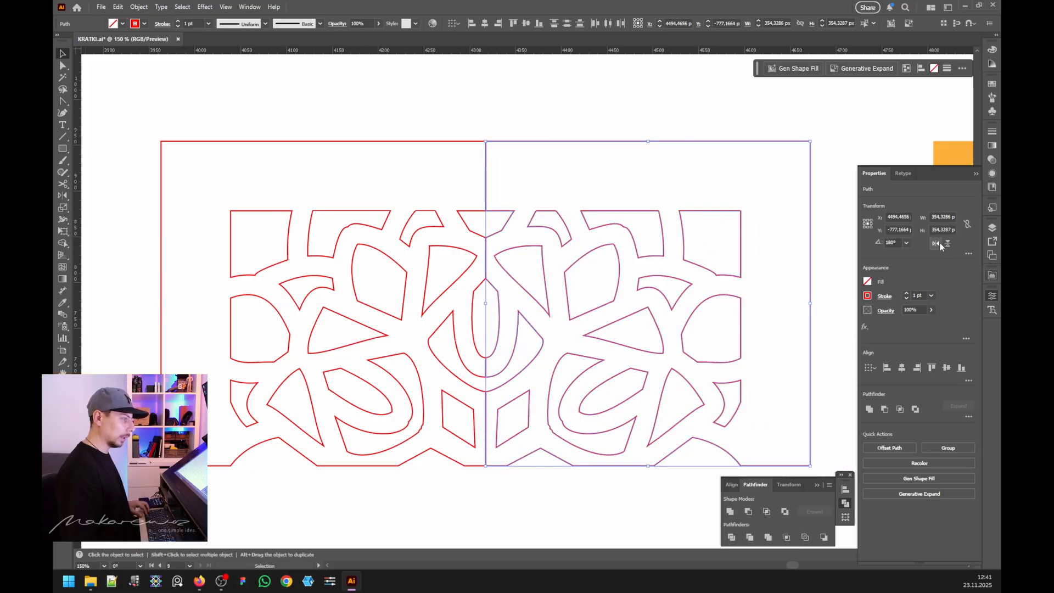
Step: Duplicate both red quarters downward, flip the copy vertically and move it below the upper half
key("ctrl+minus")
key("ctrl+minus")
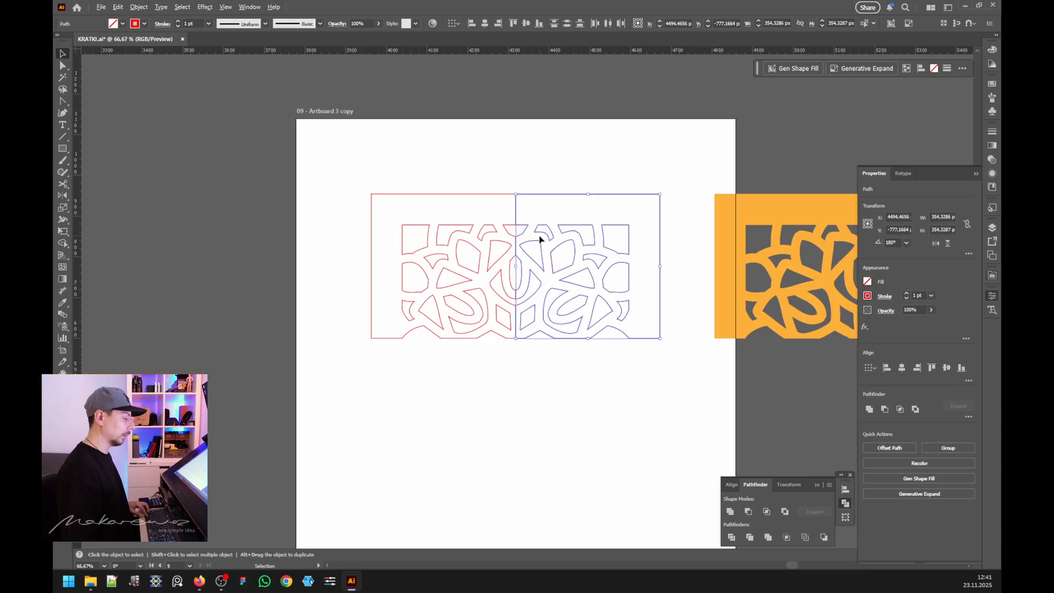
left_click(488, 193, "shift")
key("ctrl+plus")
left_click_drag(511, 185, 538, 328)
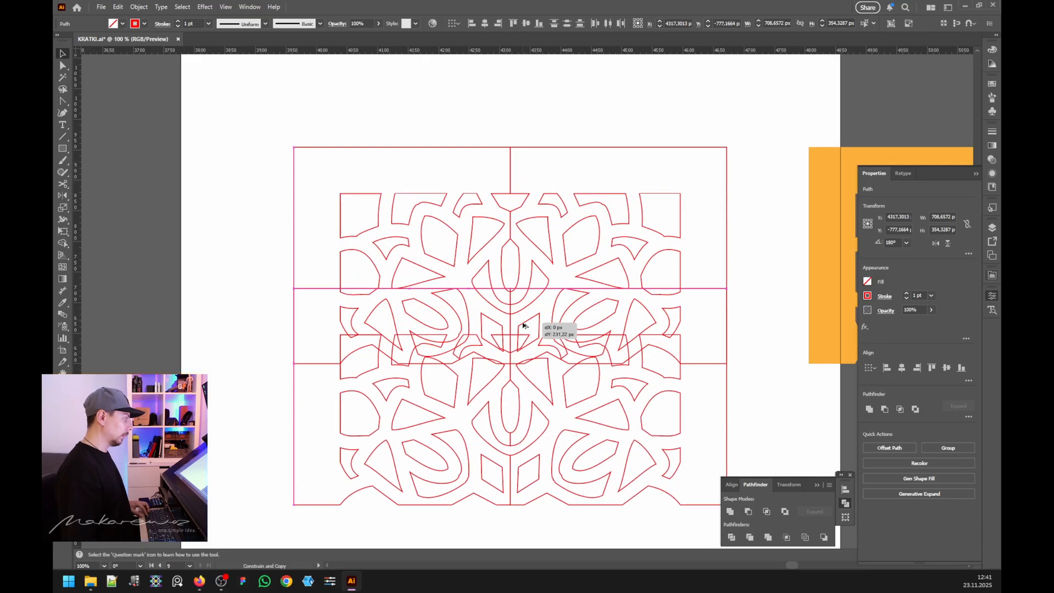
left_click(947, 245)
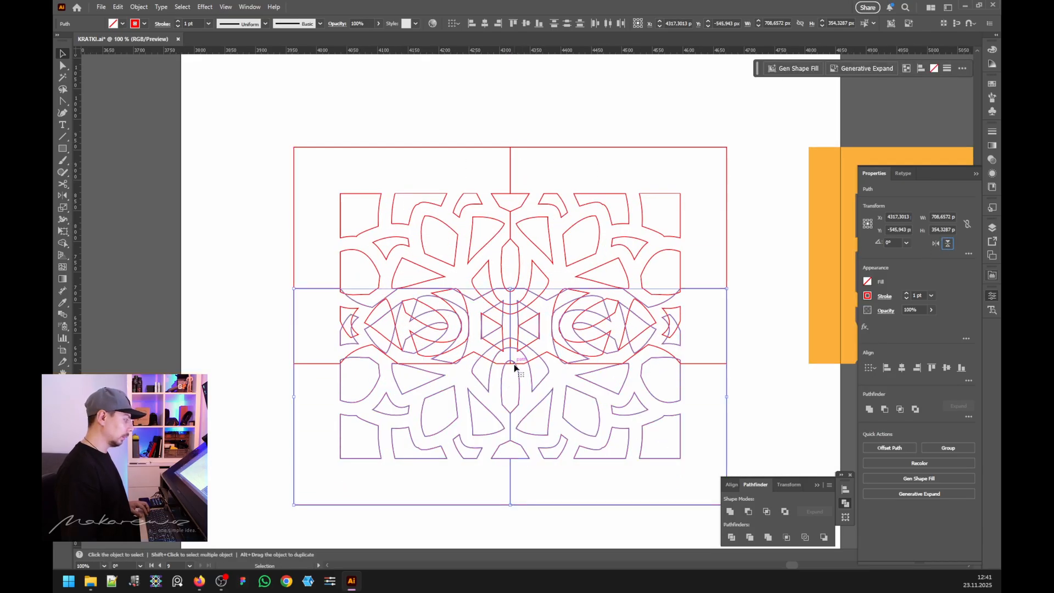
left_click_drag(517, 368, 546, 440)
Step: Shift the lower half vertically until its top edge coincides with the upper half's bottom edge along the horizontal seam
key("ctrl+minus")
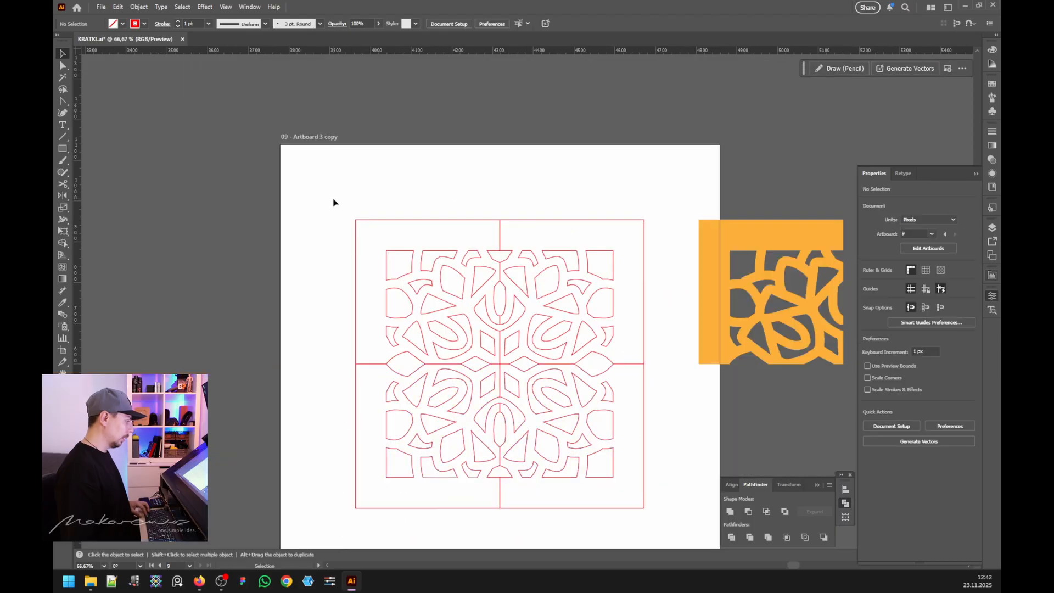
left_click_drag(618, 419, 618, 419)
scroll(646, 358, "up", 5)
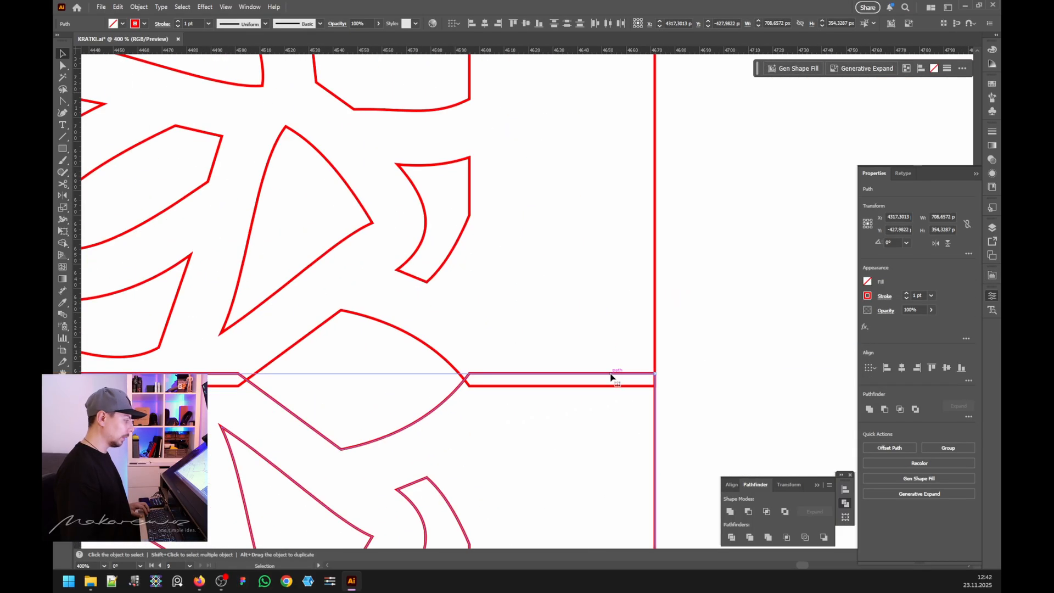
left_click_drag(611, 378, 610, 391)
scroll(607, 393, "down", 5)
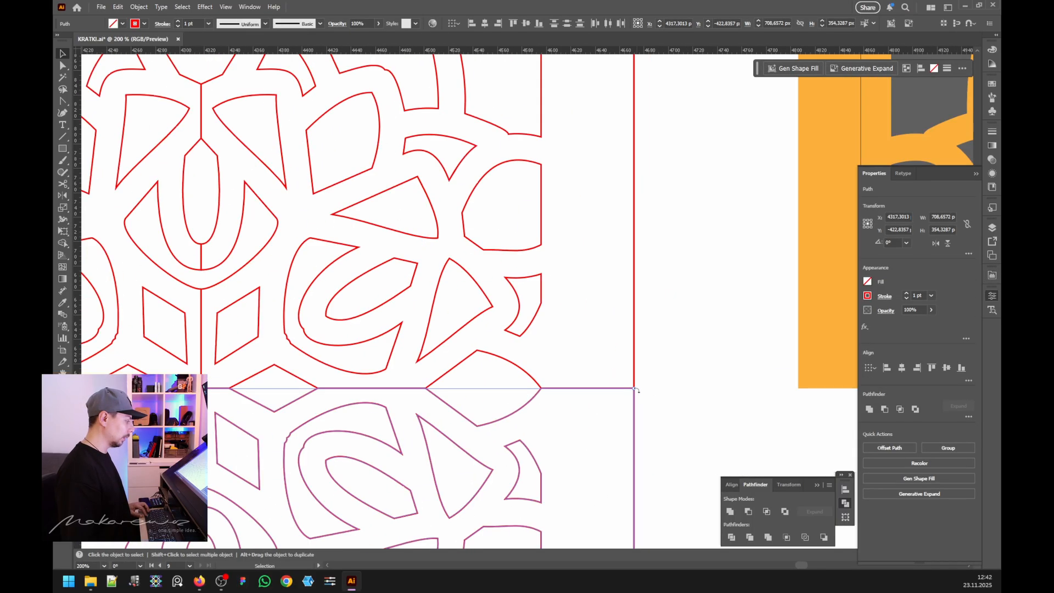
Step: Examine the seams where the mirrored quarters meet along the vertical and horizontal centre lines for gaps and overlaps
scroll(435, 344, "up", 10)
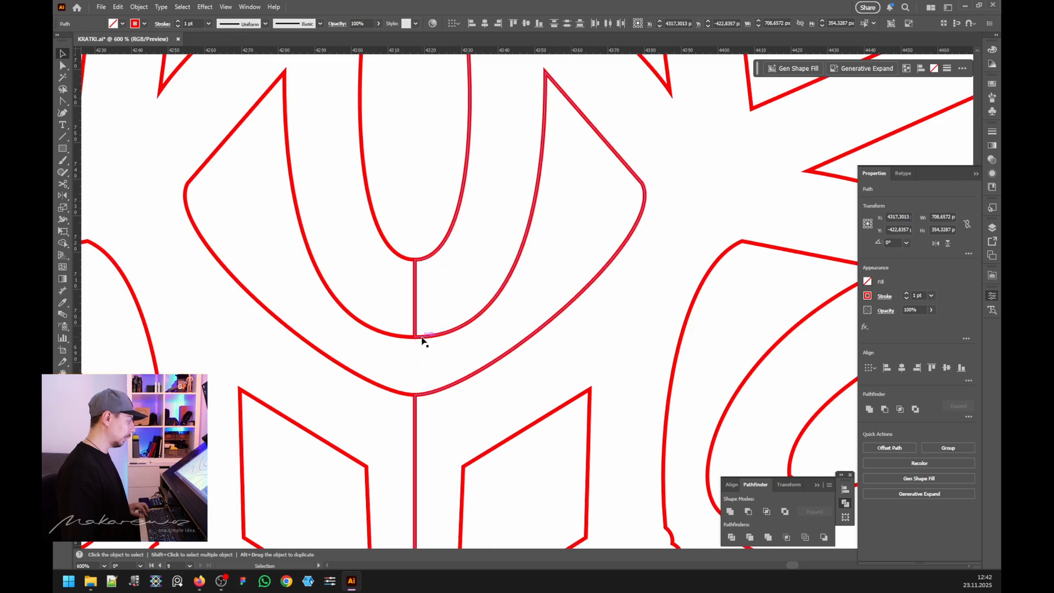
left_click(423, 342)
left_click(439, 350, "shift")
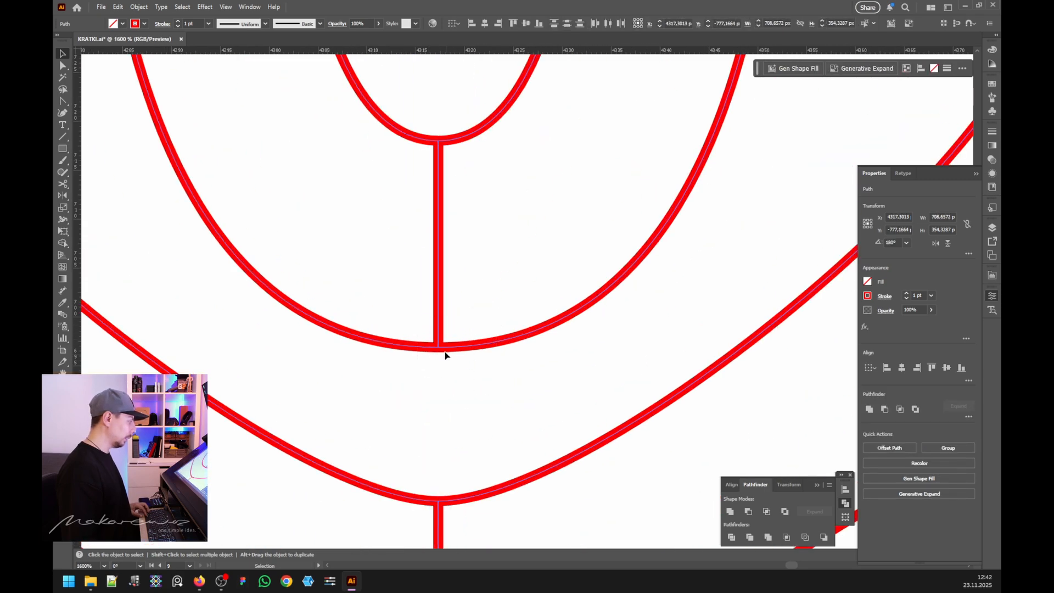
scroll(447, 351, "up", 8)
scroll(455, 300, "down", 12)
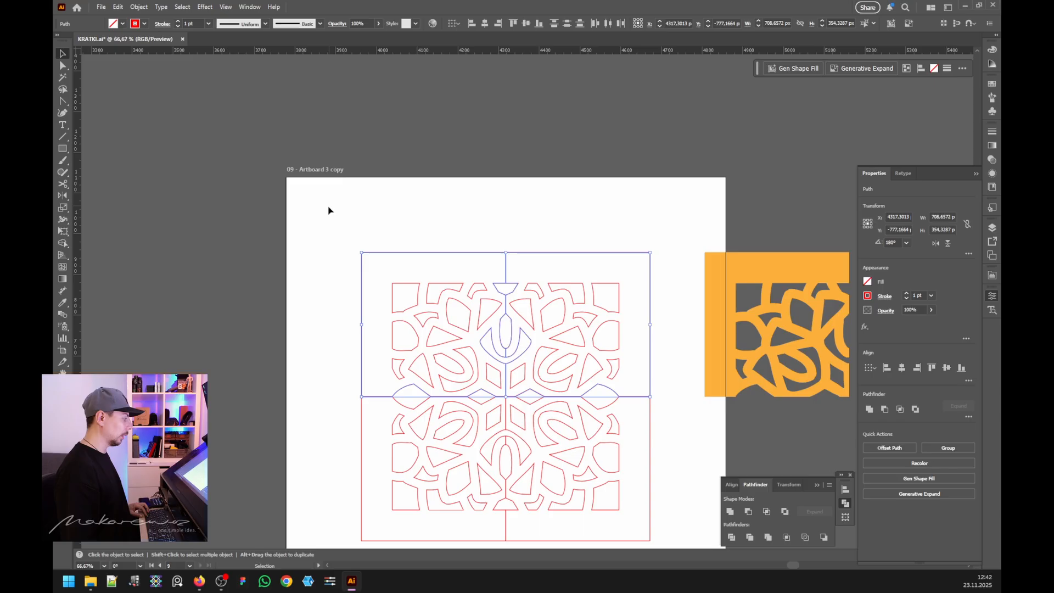
left_click_drag(327, 222, 666, 548)
key("a")
left_click(325, 124)
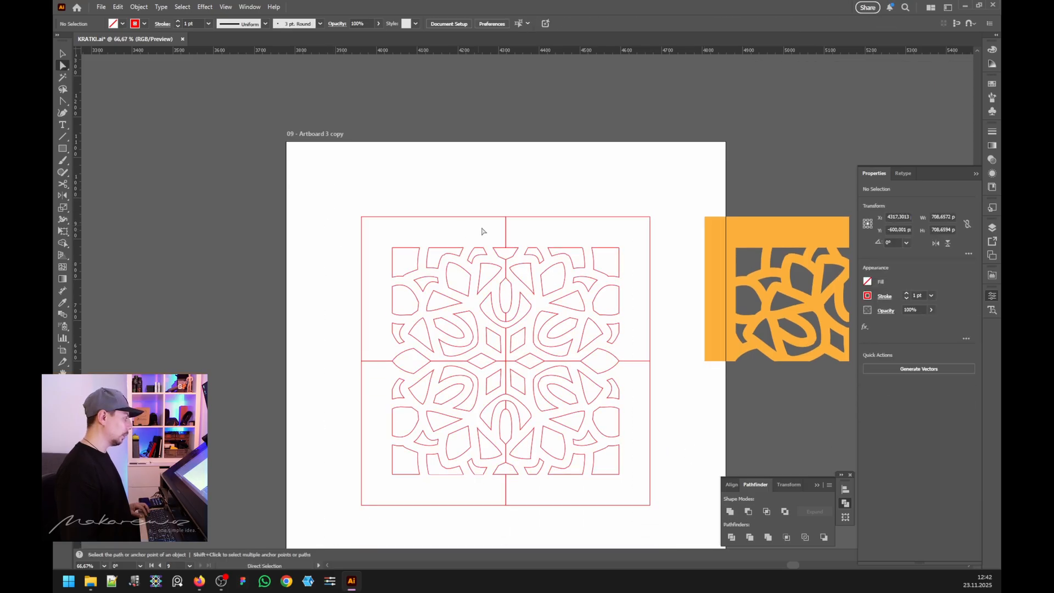
left_click_drag(494, 226, 524, 243)
left_click(507, 193)
scroll(509, 223, "up", 4)
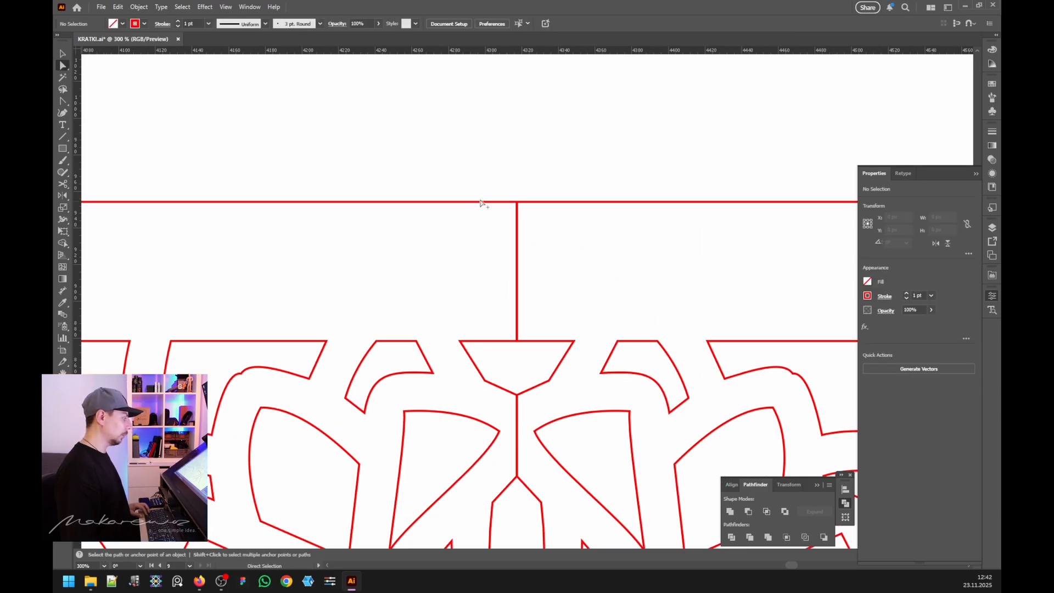
scroll(472, 226, "down", 3)
scroll(472, 246, "down", 1)
scroll(271, 407, "up", 2)
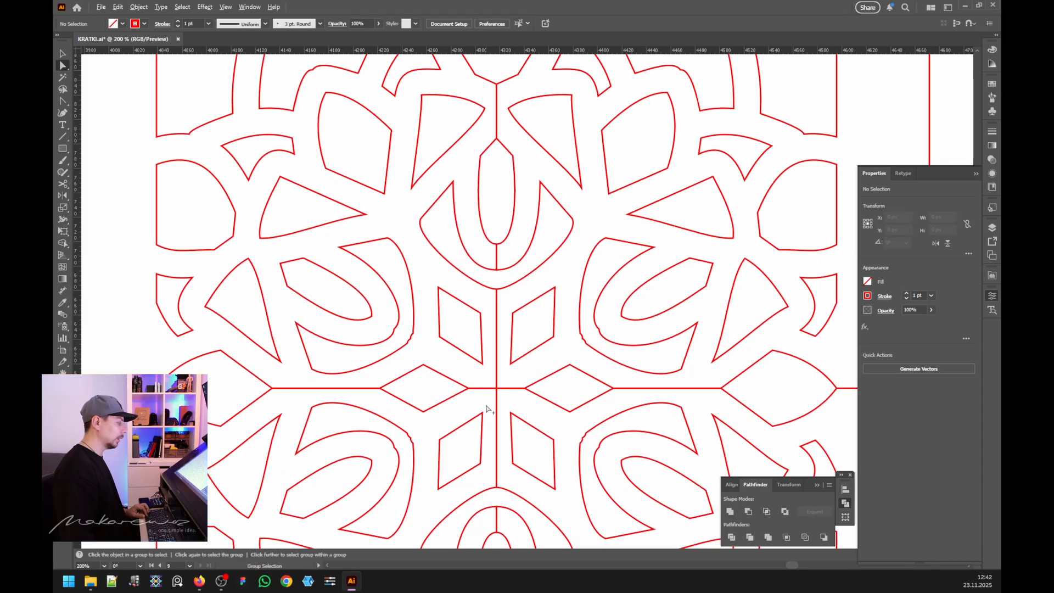
scroll(271, 407, "up", 2)
Step: Select the quarter outline along the left part of the horizontal seam and display the document in Outline view to inspect the junction
left_click(279, 396)
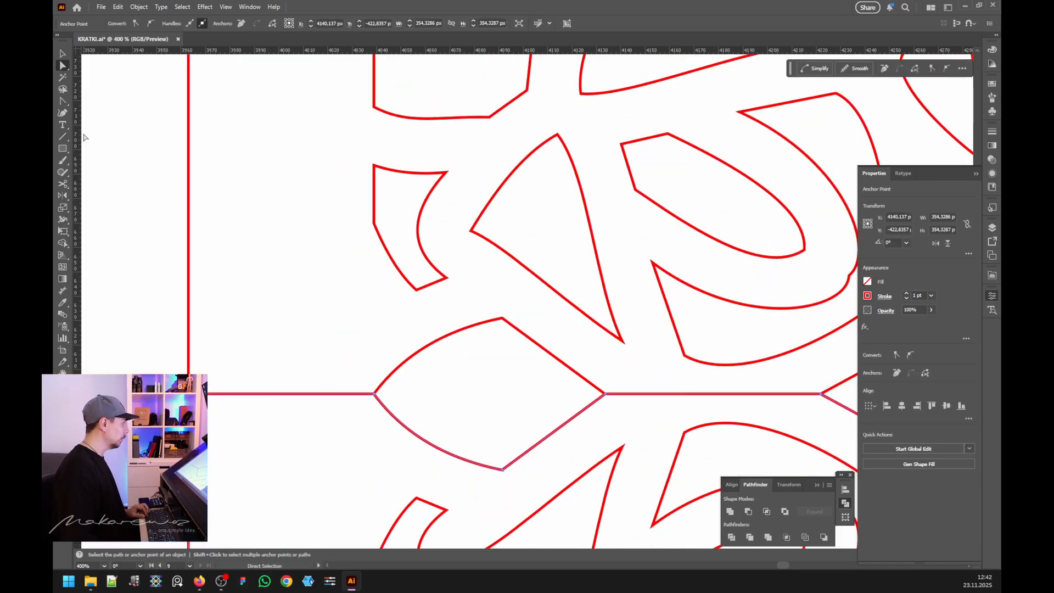
left_click(226, 7)
left_click(258, 18)
scroll(285, 390, "down", 1)
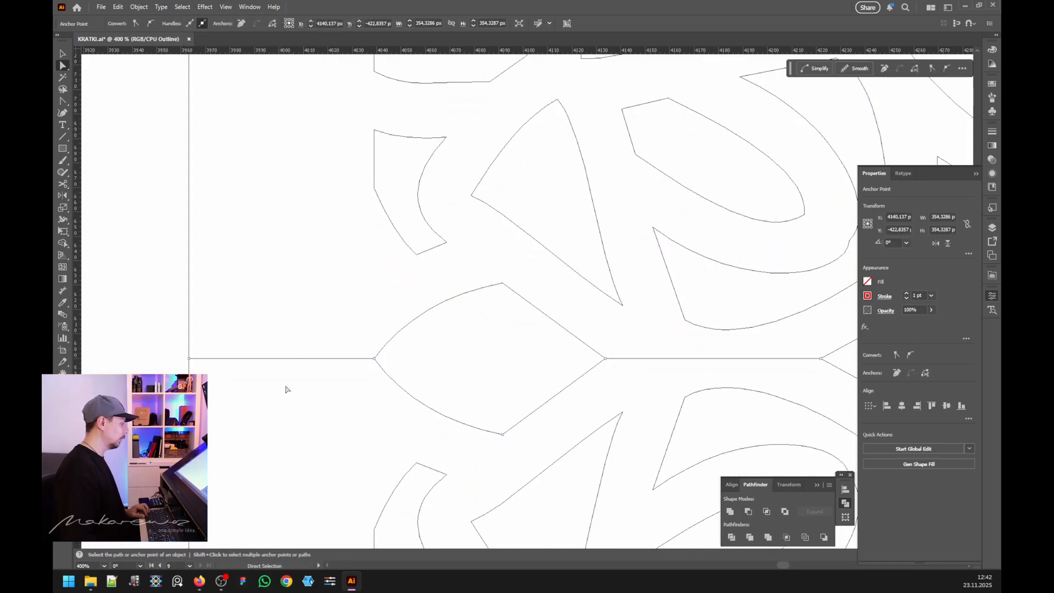
scroll(296, 379, "up", 2)
scroll(517, 360, "up", 1)
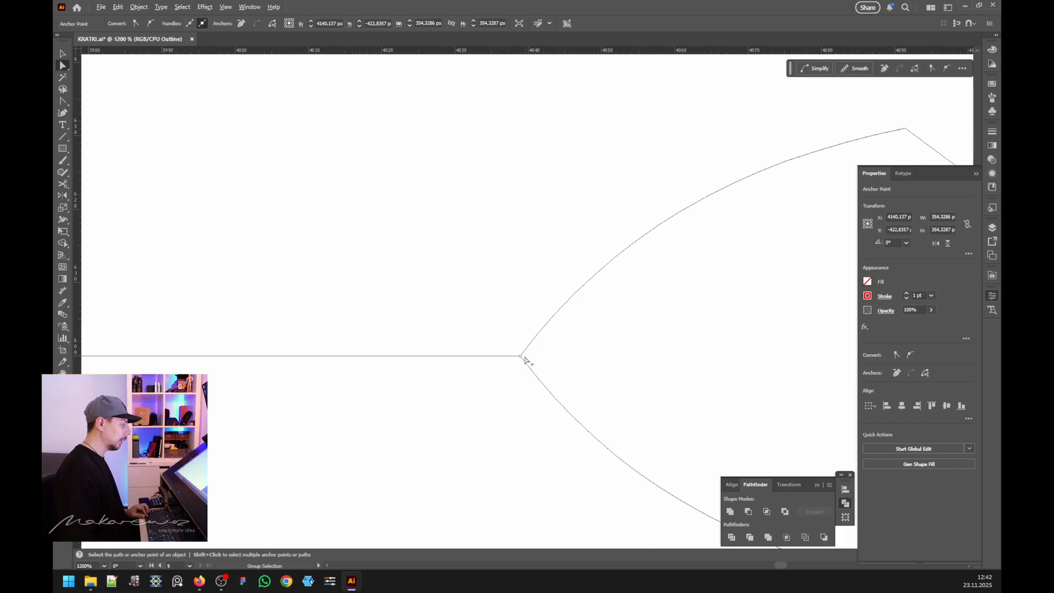
scroll(524, 359, "down", 4)
Step: Try to pull the left leaf-shaped opening's outer anchor off the horizontal seam and to add an anchor point on the seam beside it
left_click(512, 360)
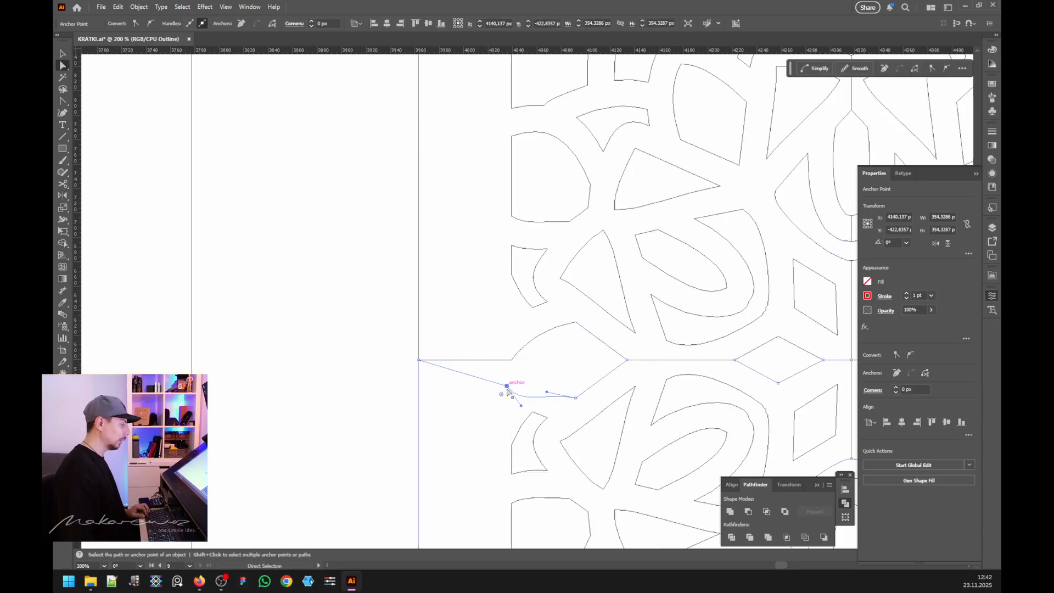
scroll(502, 376, "up", 2)
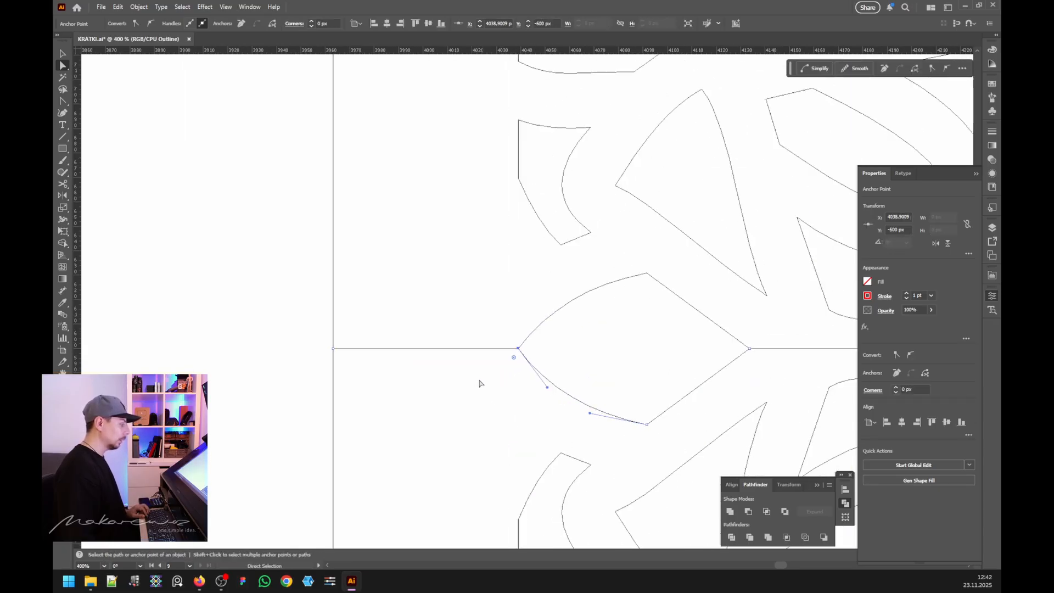
left_click(62, 112)
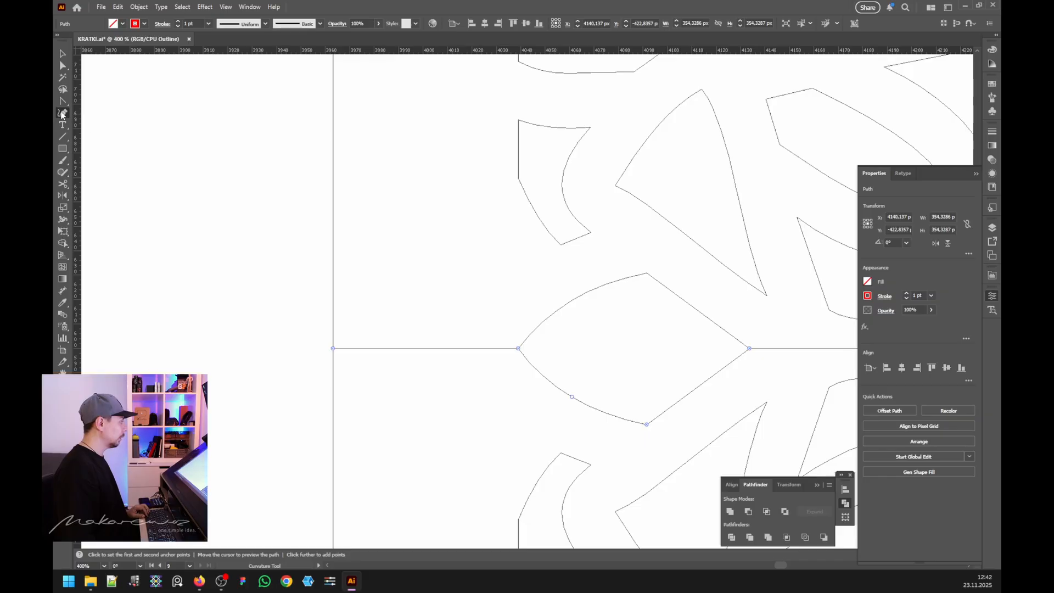
left_click(62, 100)
left_click(104, 101)
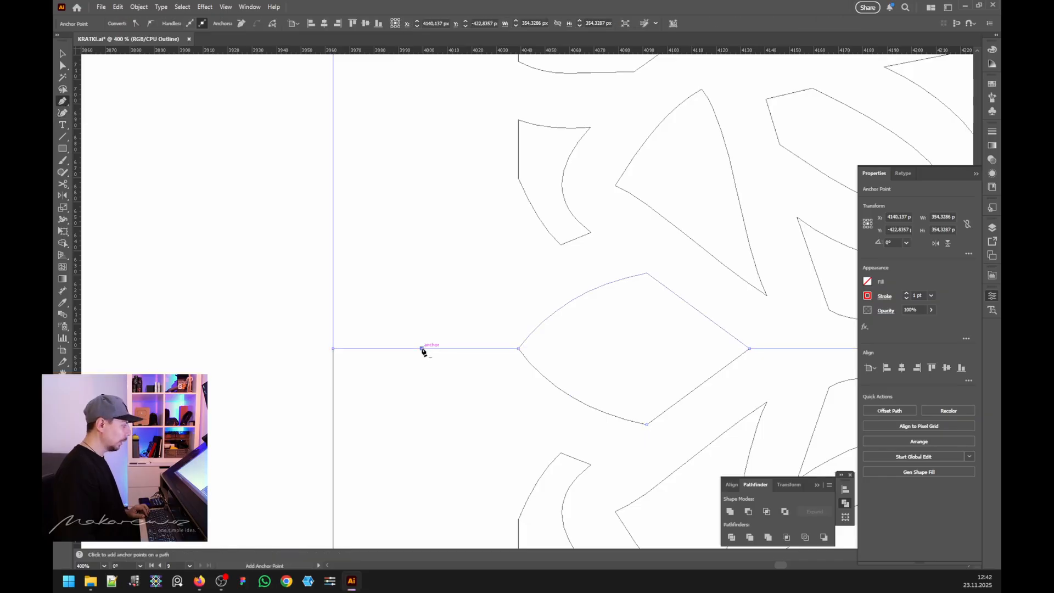
left_click(421, 348)
key("ctrl+z")
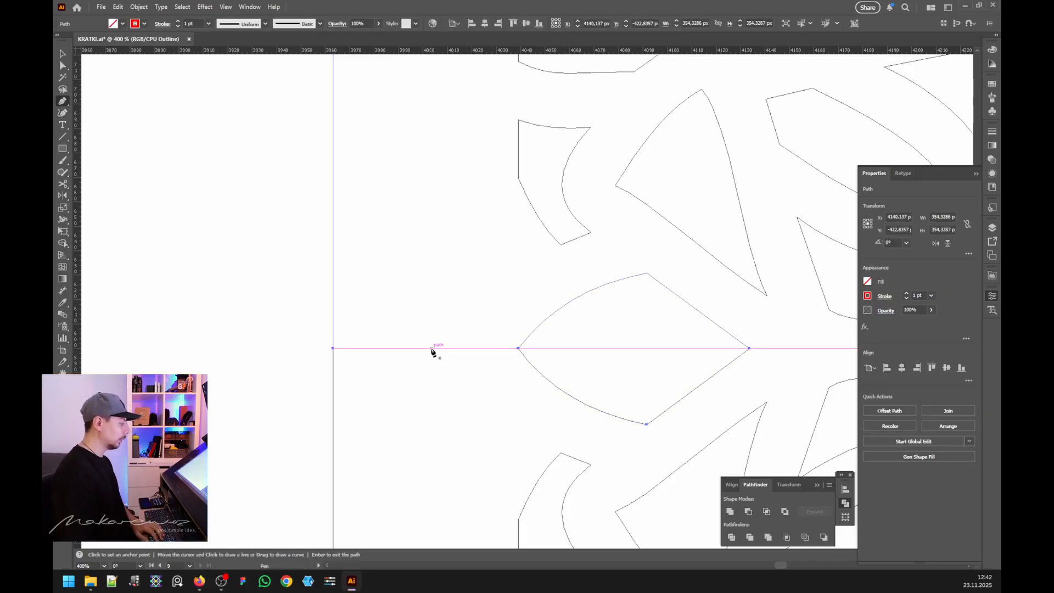
left_click(431, 348)
key("ctrl+z")
left_click(58, 66)
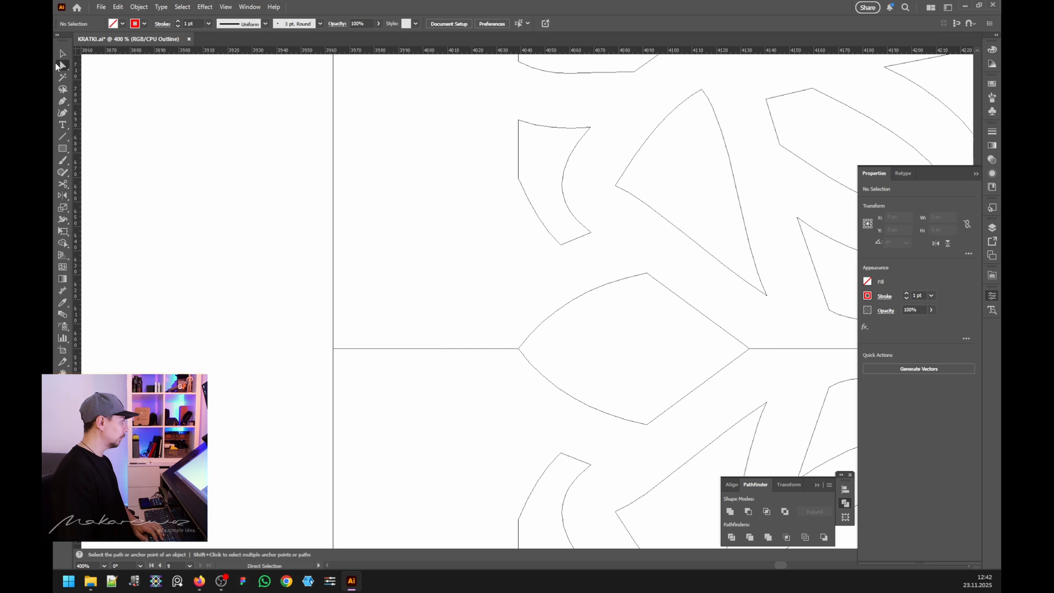
Step: Remove the horizontal seam segment between the outer border and the left leaf-shaped opening by adding and deleting an anchor point on it
left_click(401, 349)
left_click(65, 102)
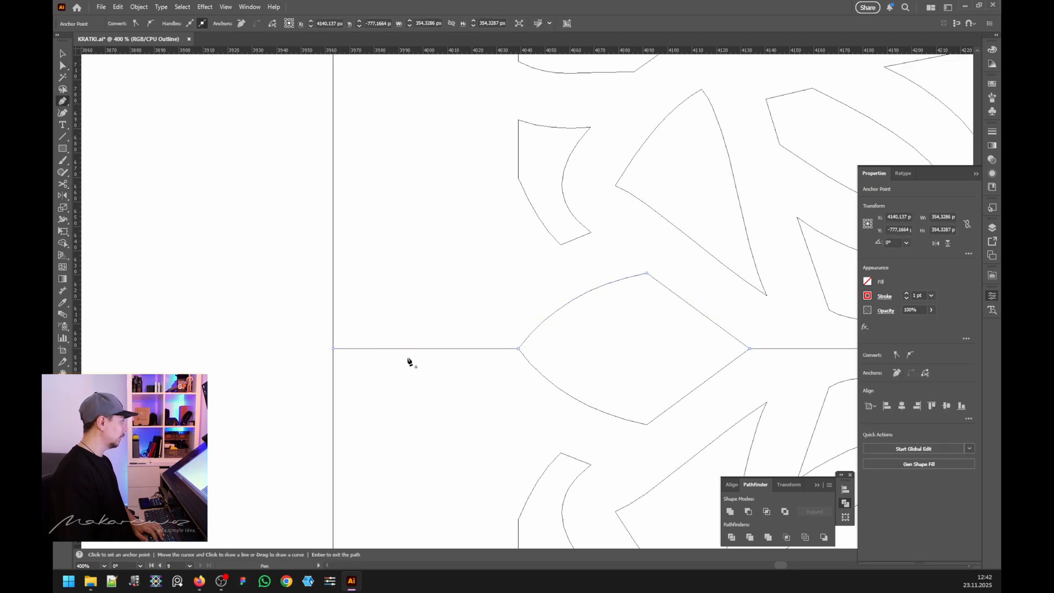
left_click(429, 349)
key("Delete")
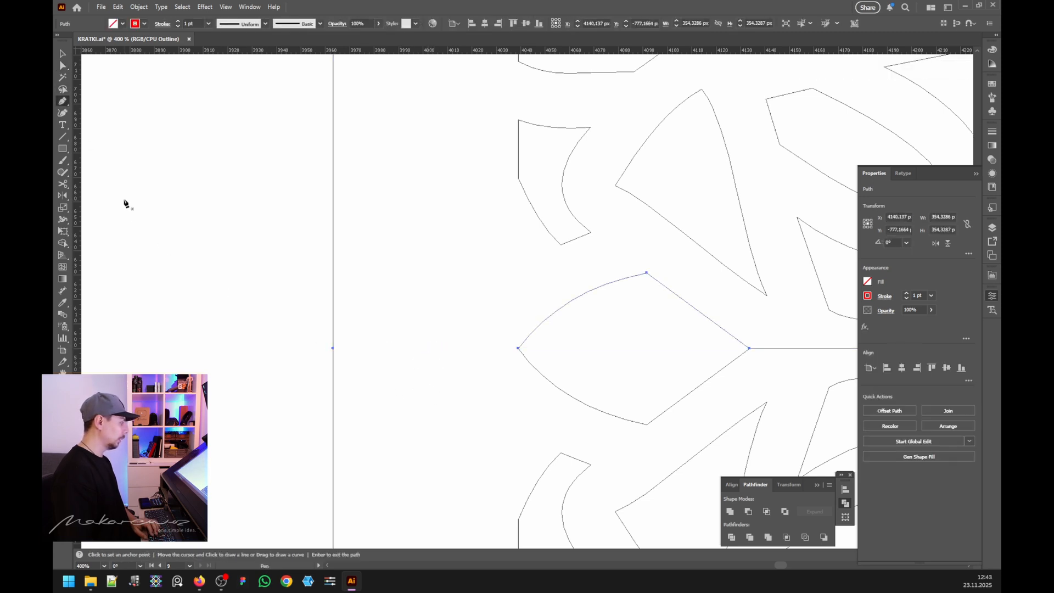
Step: Join the open path ends where the horizontal seam met the left outer border and average their anchors on both axes
left_click(62, 66)
left_click_drag(313, 336, 345, 372)
key("ctrl+z")
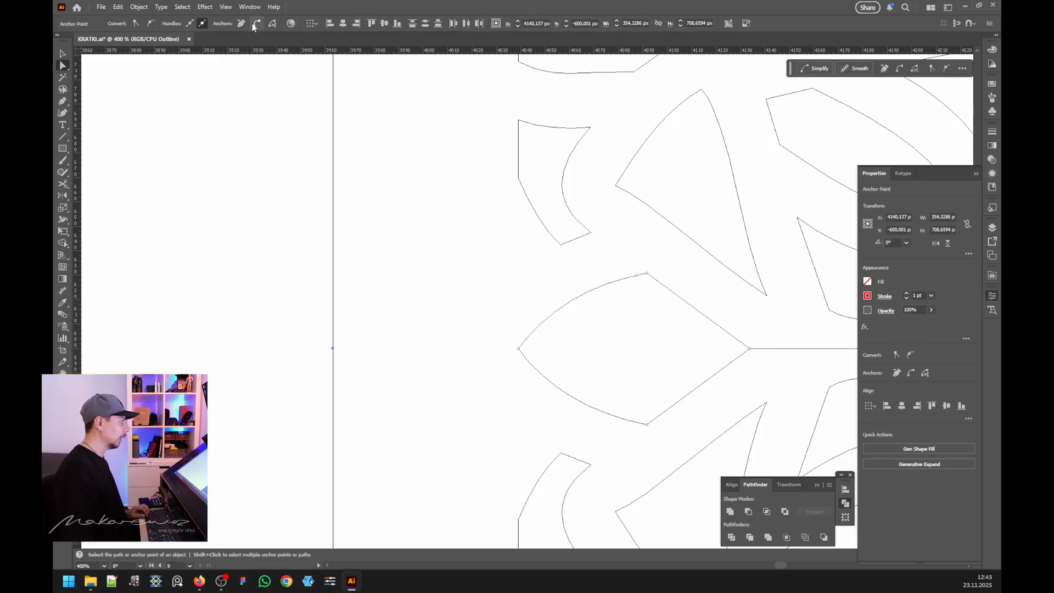
scroll(459, 382, "left", 2)
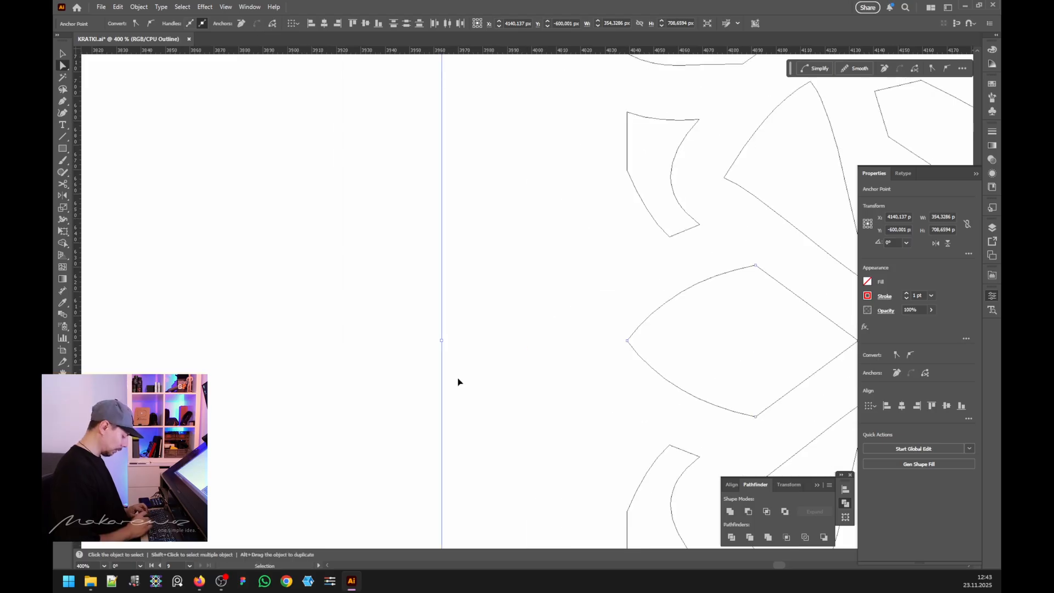
key("ctrl+alt+j")
left_click(501, 320)
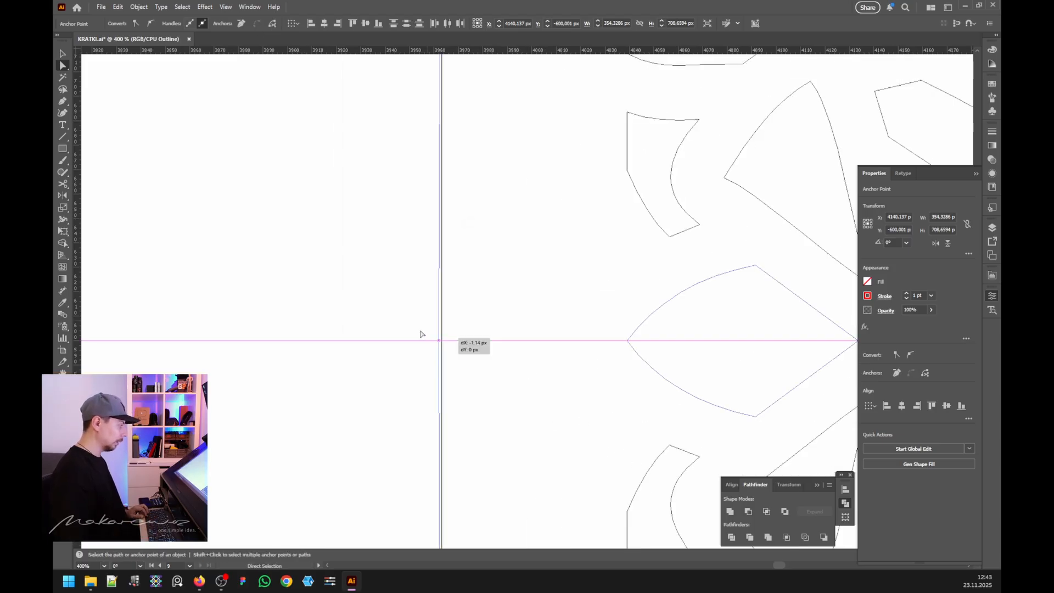
left_click_drag(423, 332, 479, 371)
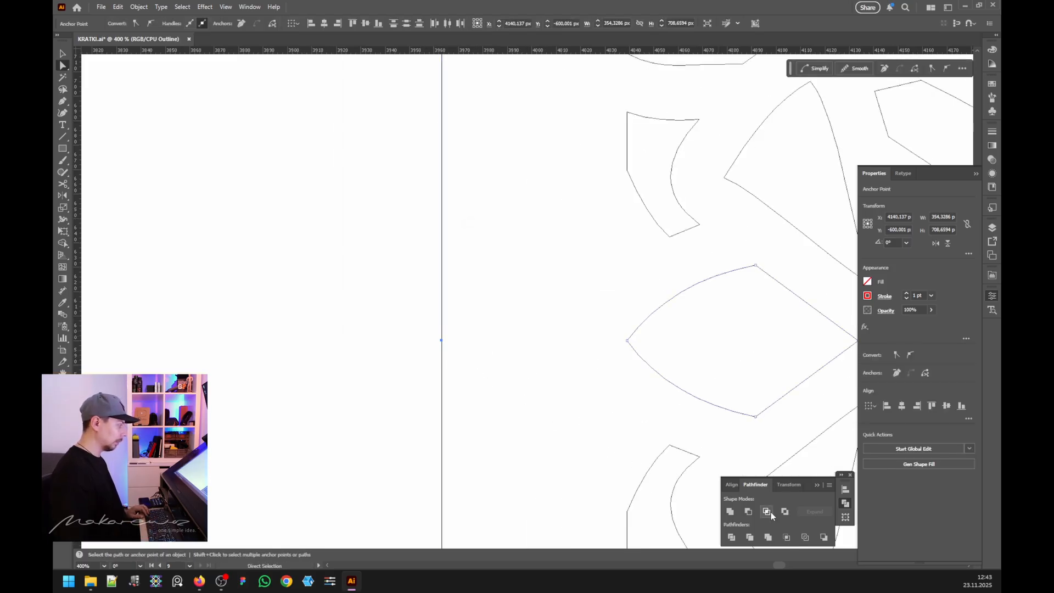
left_click(732, 513)
left_click(442, 340)
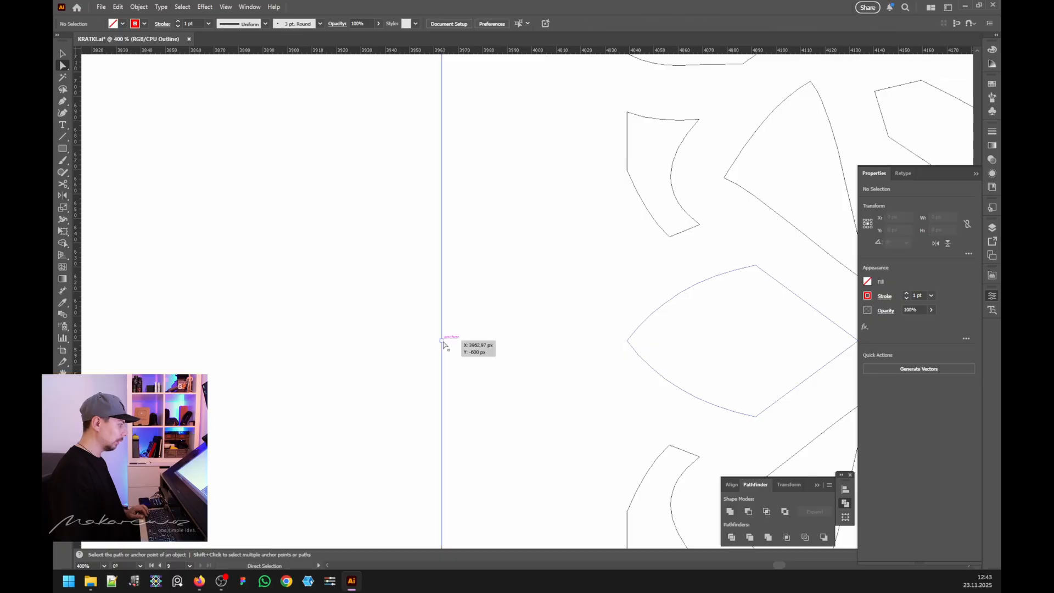
Step: Examine the joined left half's outline along the outer border and where it meets the vertical centre seam at the top
scroll(374, 428, "down", 3)
scroll(407, 424, "down", 2)
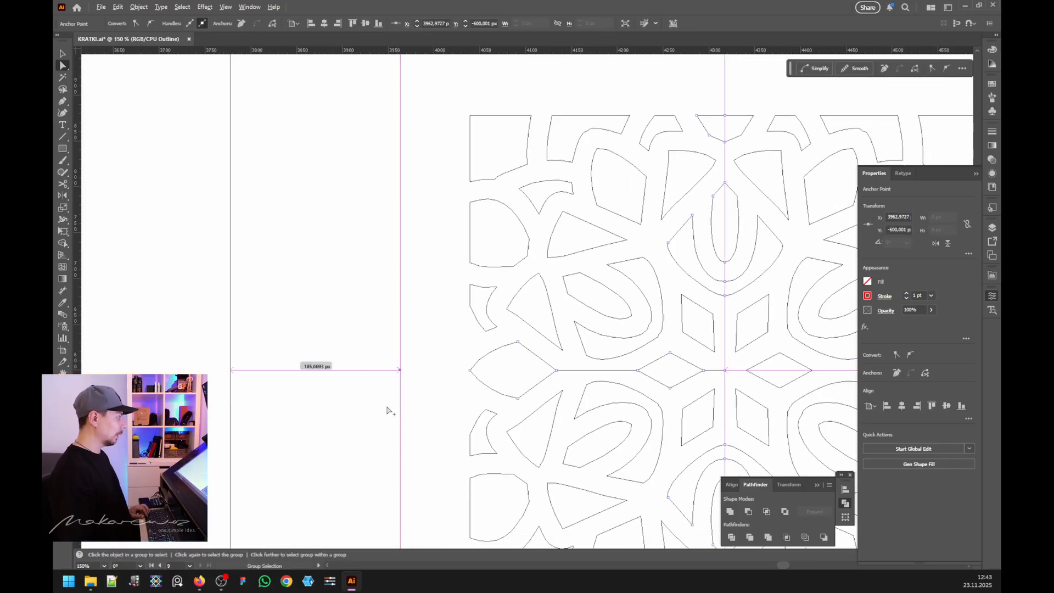
scroll(404, 417, "up", 1)
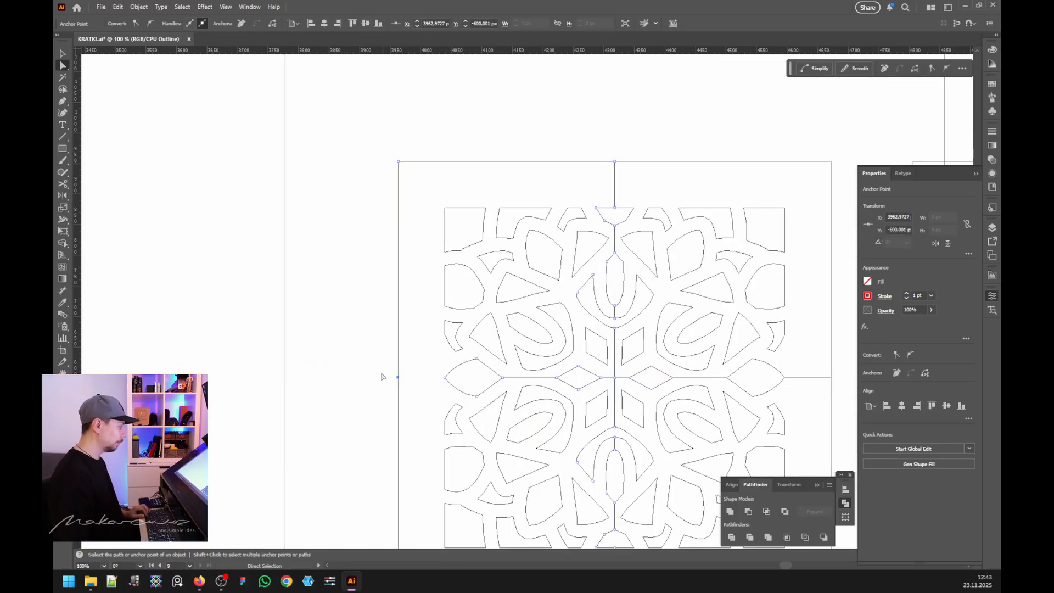
scroll(409, 411, "down", 2)
scroll(406, 407, "up", 2)
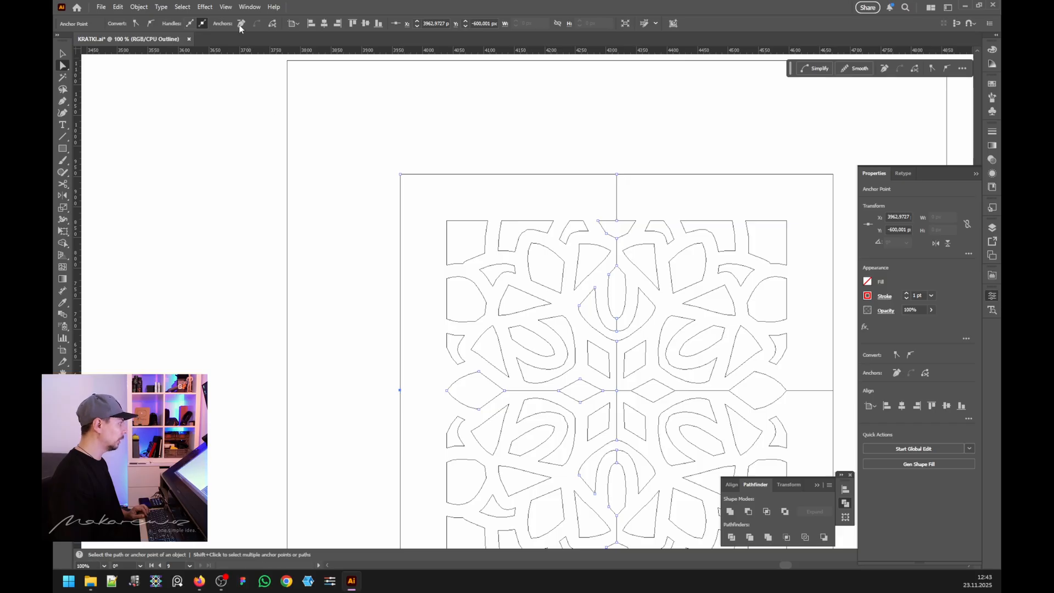
left_click(617, 175)
scroll(637, 182, "up", 3)
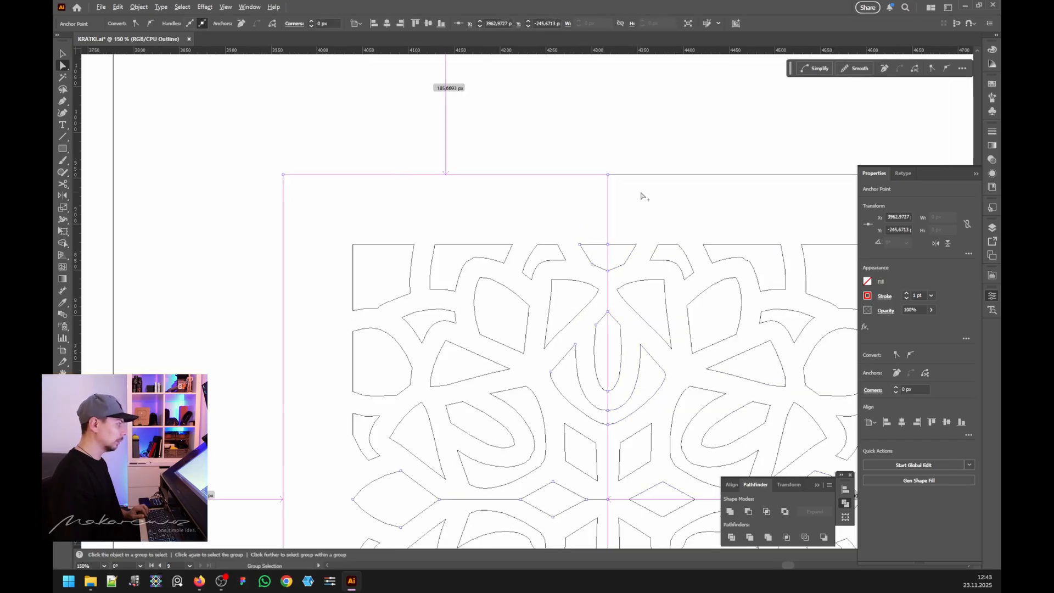
left_click(565, 219)
scroll(563, 218, "down", 2)
scroll(530, 268, "down", 3)
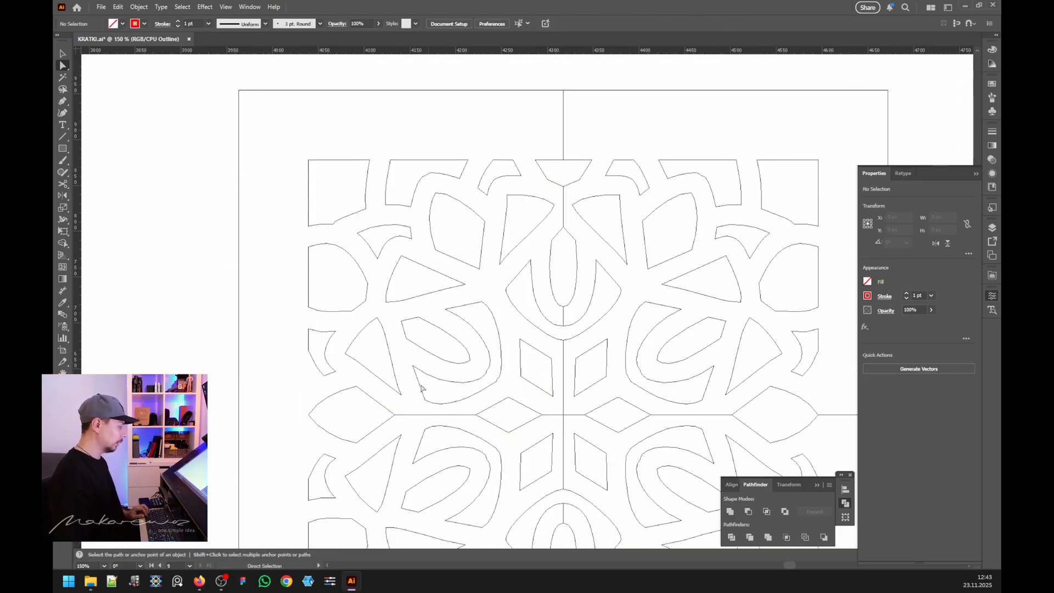
Step: Remove the horizontal seam segment between the left leaf-shaped opening and the left diamond by adding and deleting an anchor point on it
scroll(413, 431, "up", 1)
left_click(410, 408)
scroll(406, 420, "up", 1)
left_click(62, 101)
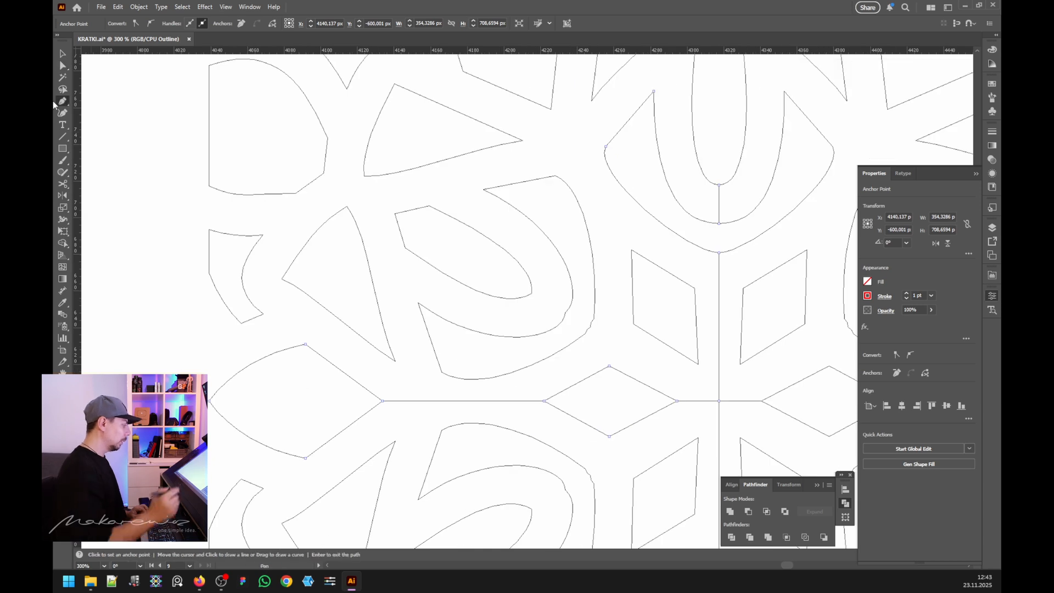
left_click(464, 401)
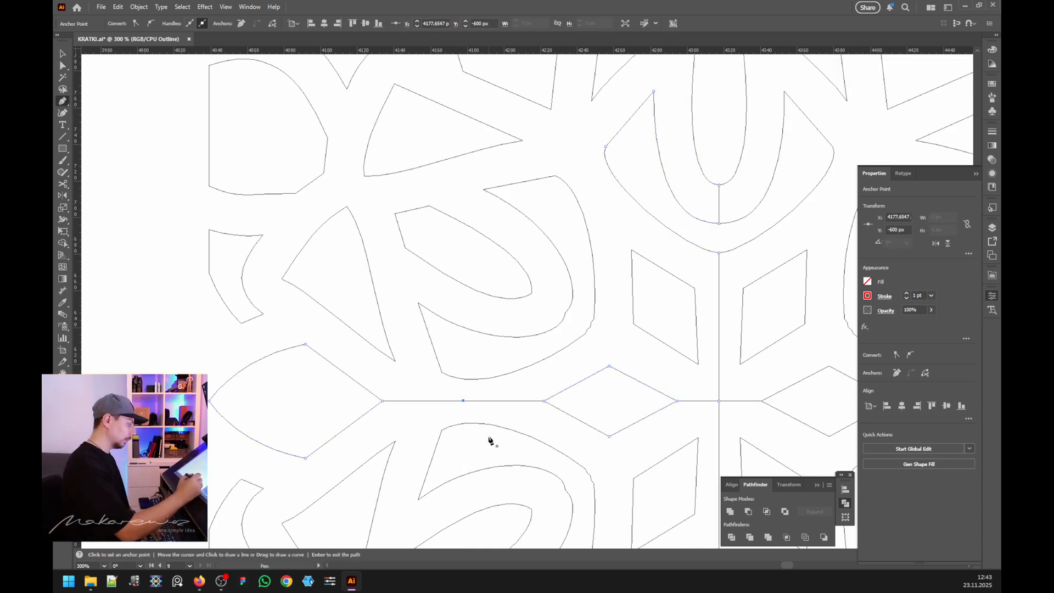
key("Delete")
Step: Join the open path ends at the left leaf opening's inner tip and at the left diamond's outer tip
left_click(62, 66)
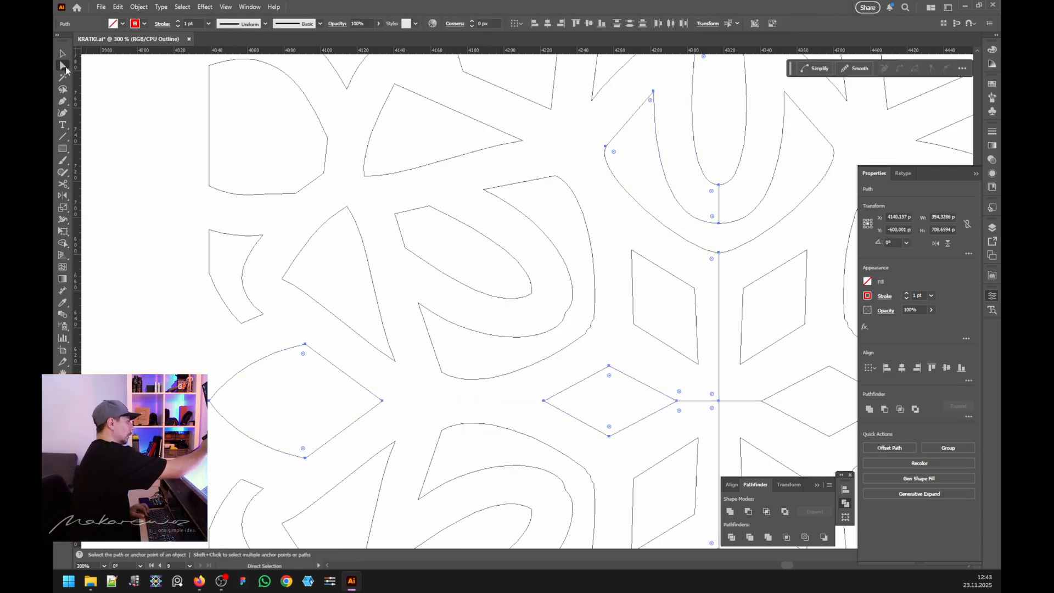
mouse_move(383, 402)
left_mouse_down()
mouse_move(396, 384)
mouse_move(384, 402)
mouse_move(398, 398)
left_mouse_up()
key("ctrl+z")
left_click(393, 409)
key("ctrl+z")
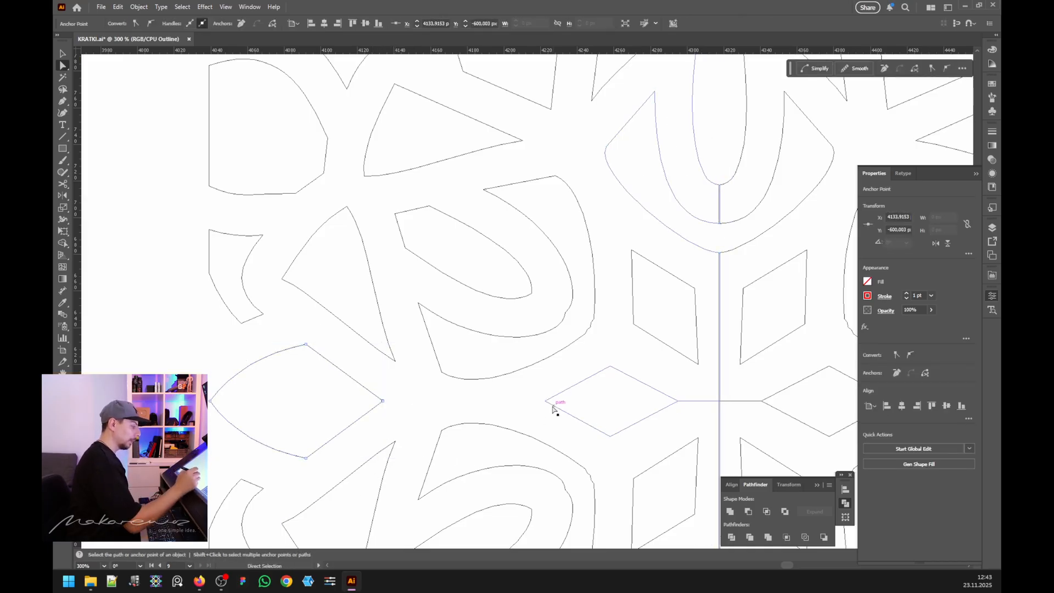
left_click_drag(545, 402, 541, 418)
key("ctrl+z")
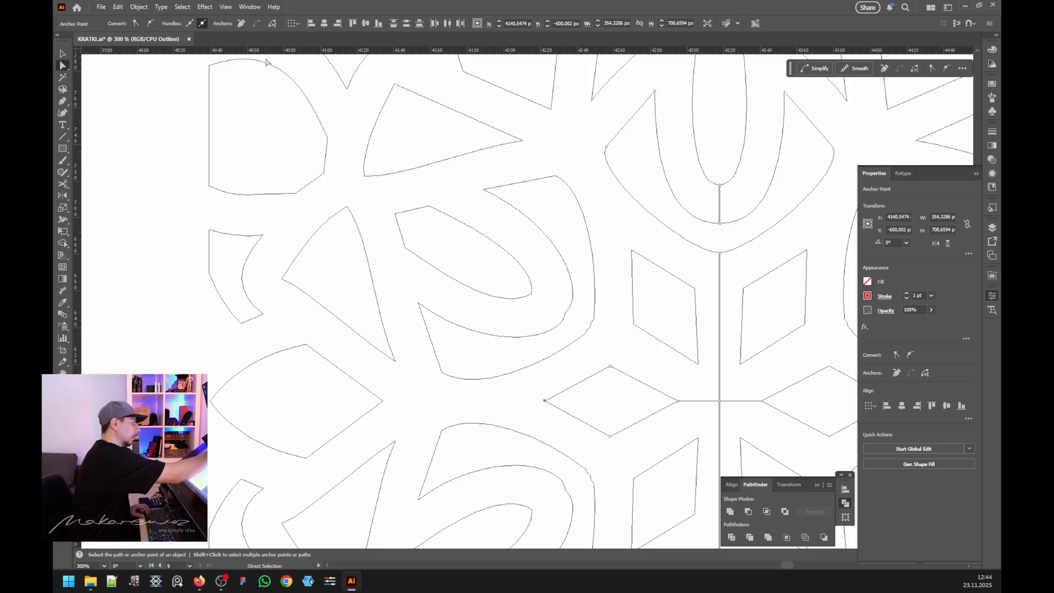
key("ctrl+z")
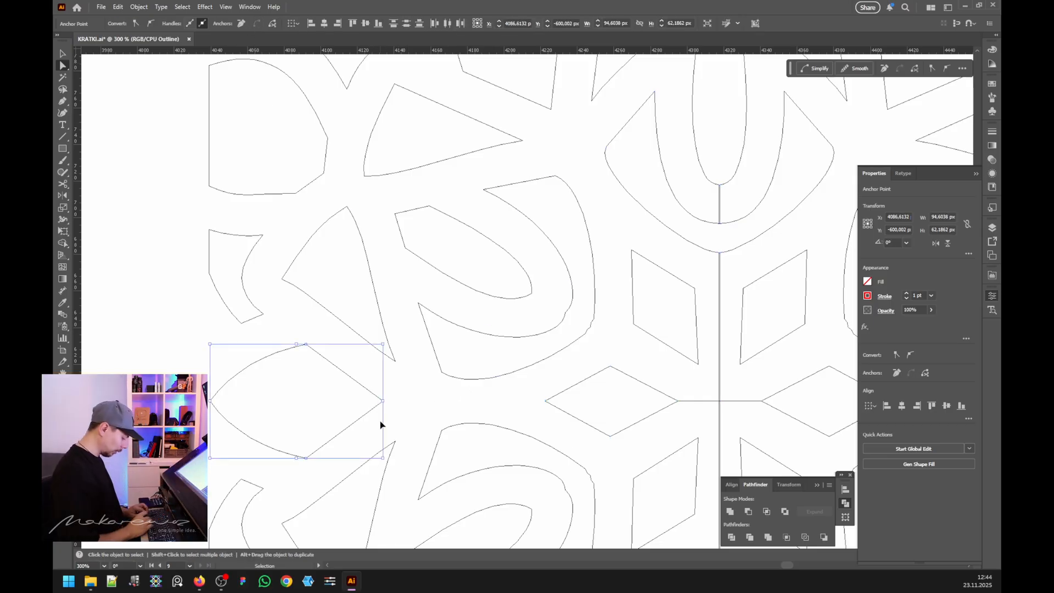
Step: Average the left leaf opening's inner tip anchors on both axes, then test the junction by moving the tip and undoing the move
key("ctrl+alt+j")
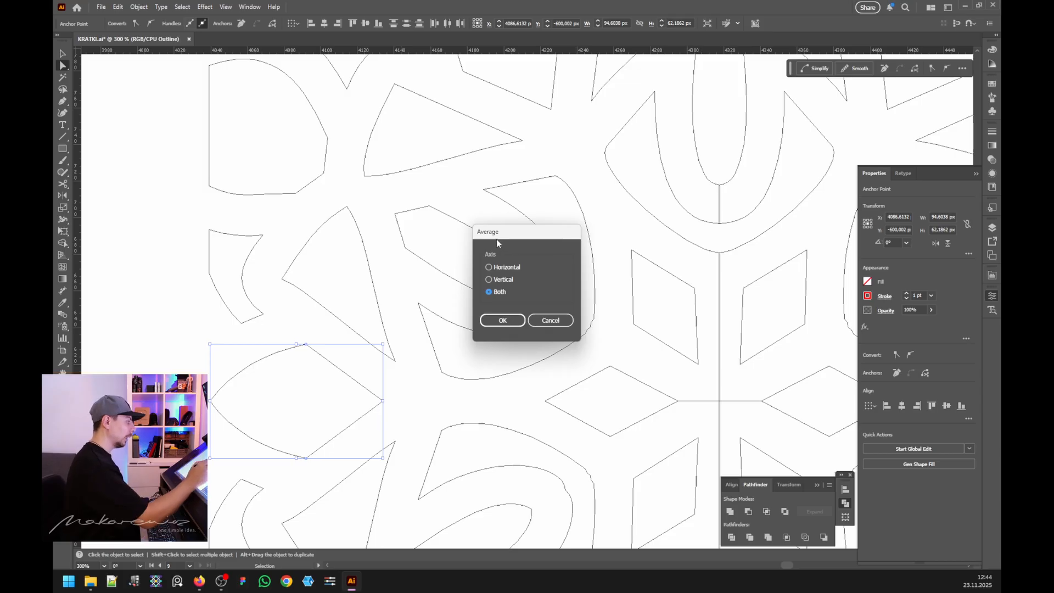
left_click(503, 322)
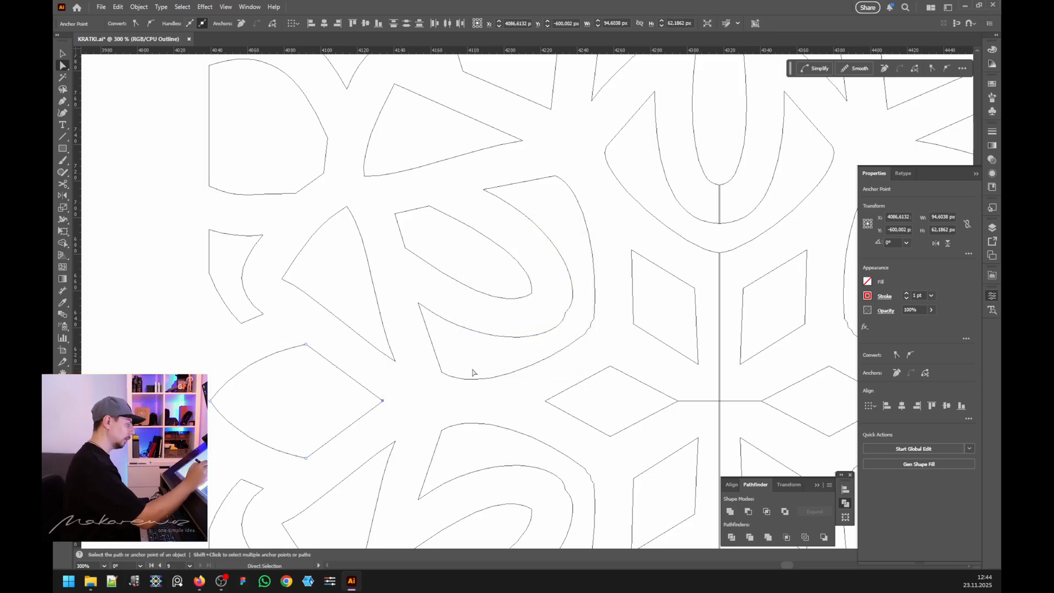
left_click(134, 8)
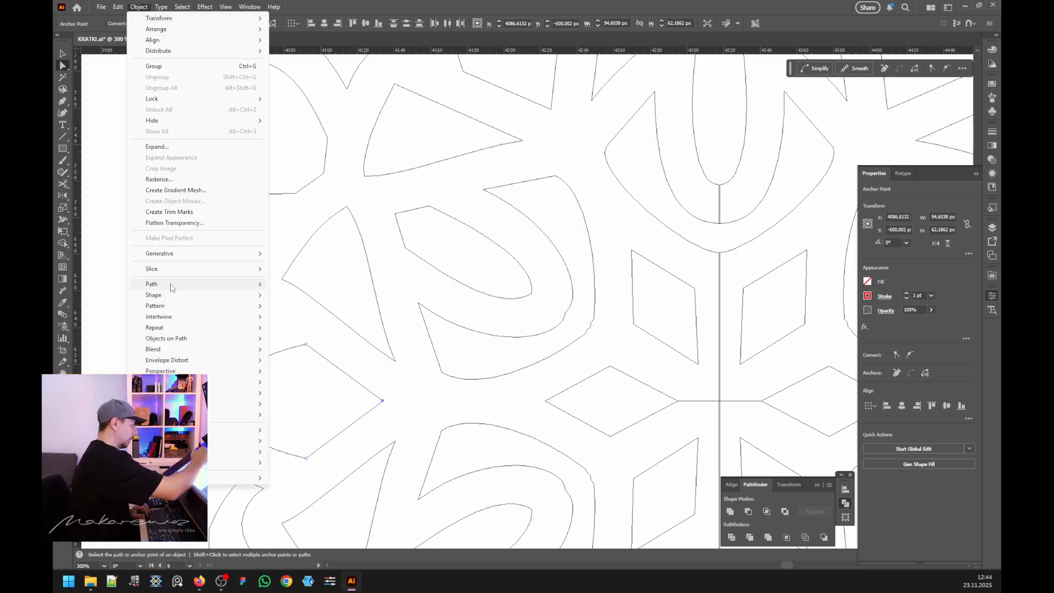
mouse_move(169, 287)
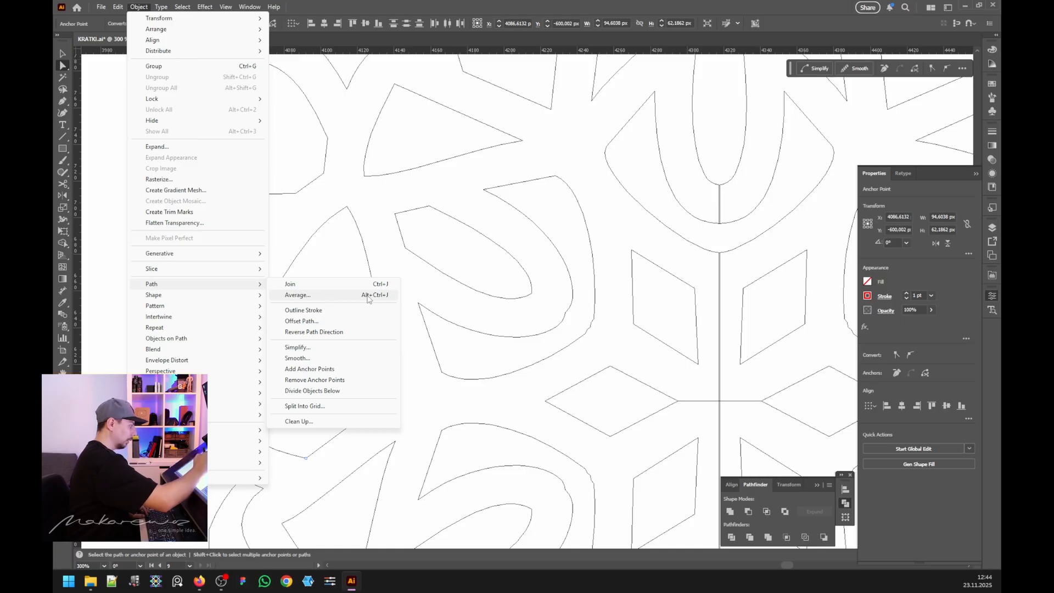
left_click(297, 295)
left_click(515, 325)
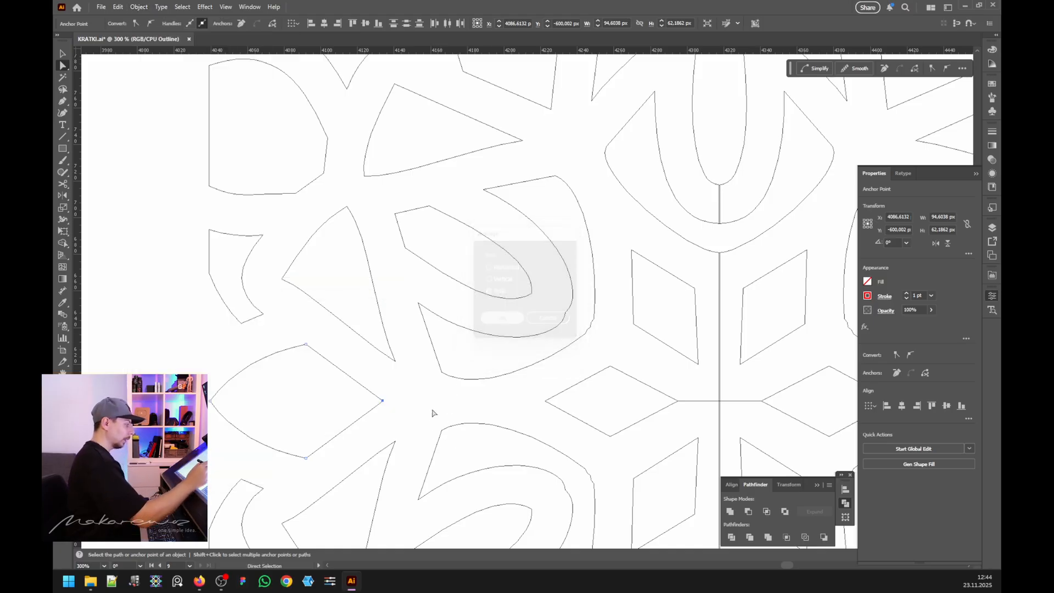
mouse_move(393, 388)
left_mouse_down()
mouse_move(378, 423)
mouse_move(399, 384)
left_mouse_up()
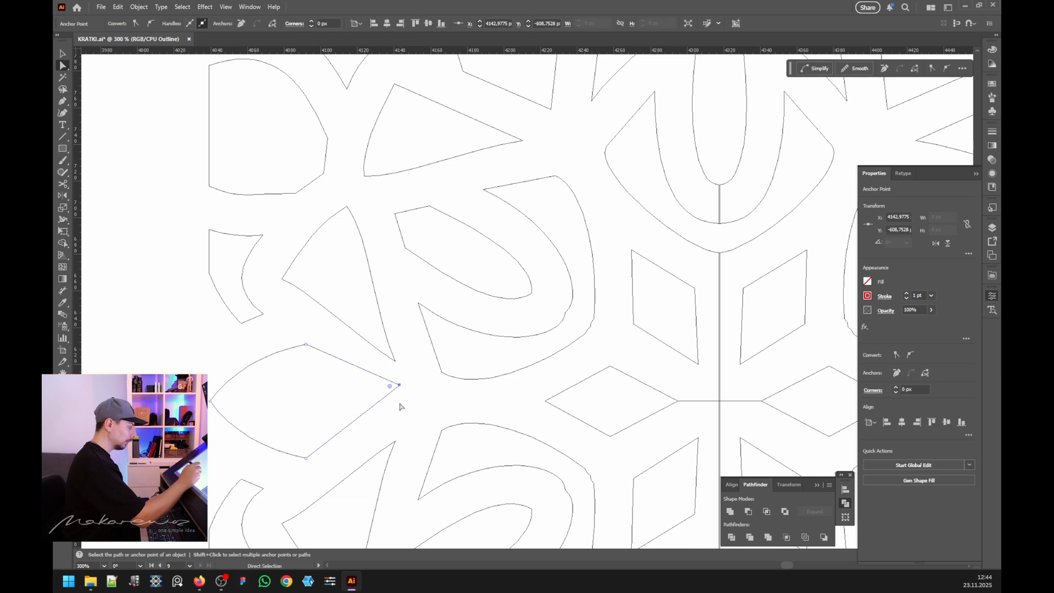
key("ctrl+z")
Step: Average the anchors at the left diamond's outer tip on both axes and reselect the tip to check it
left_click_drag(563, 423, 563, 425)
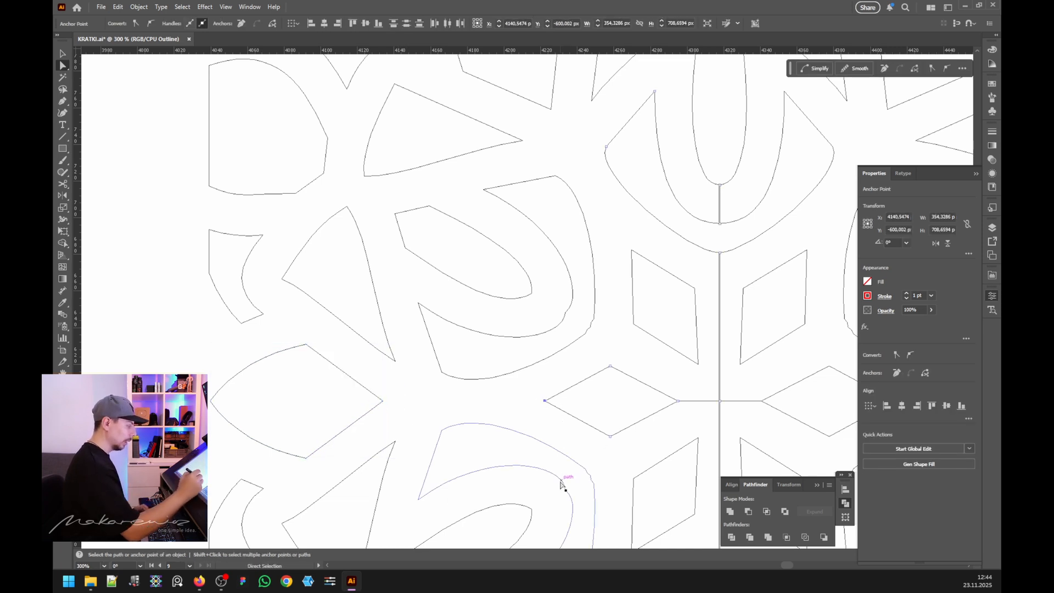
key("ctrl+alt+j")
left_click(501, 324)
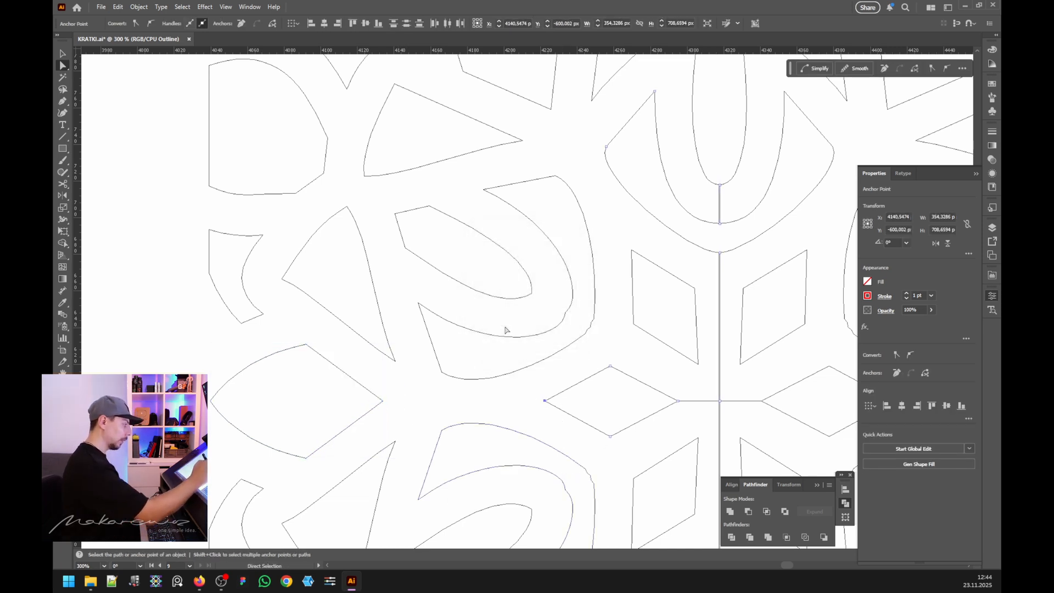
left_click(731, 513)
left_click_drag(544, 400, 539, 420)
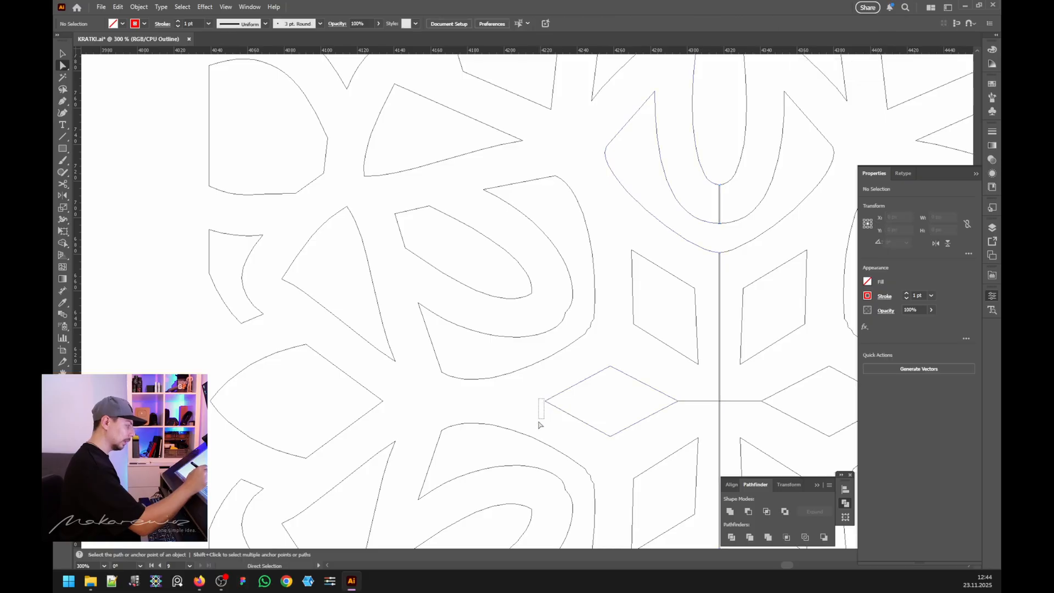
left_click(548, 403, "alt")
Step: Shift the right half horizontally until its inner edge coincides with the left half's edge along the vertical centre seam
scroll(551, 425, "down", 3)
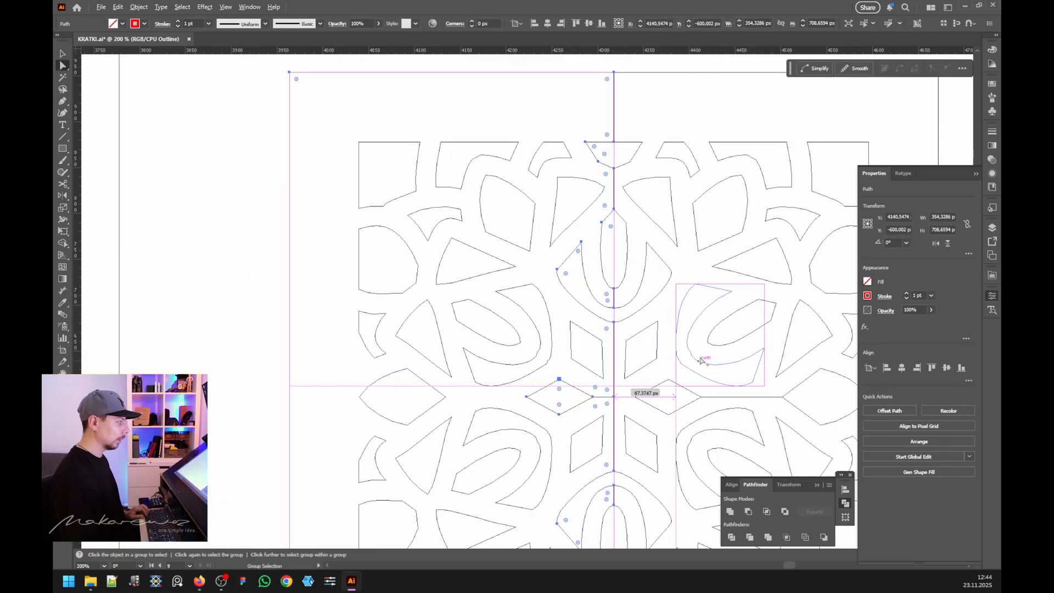
scroll(640, 391, "up", 3)
scroll(565, 471, "down", 5)
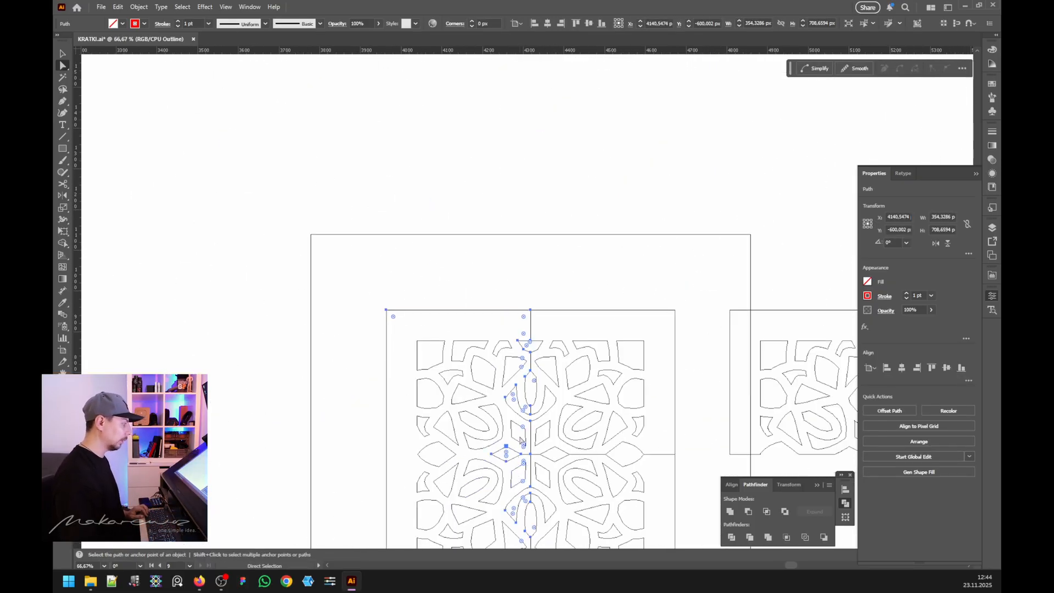
left_click(63, 54)
scroll(586, 141, "down", 1)
left_click(574, 312)
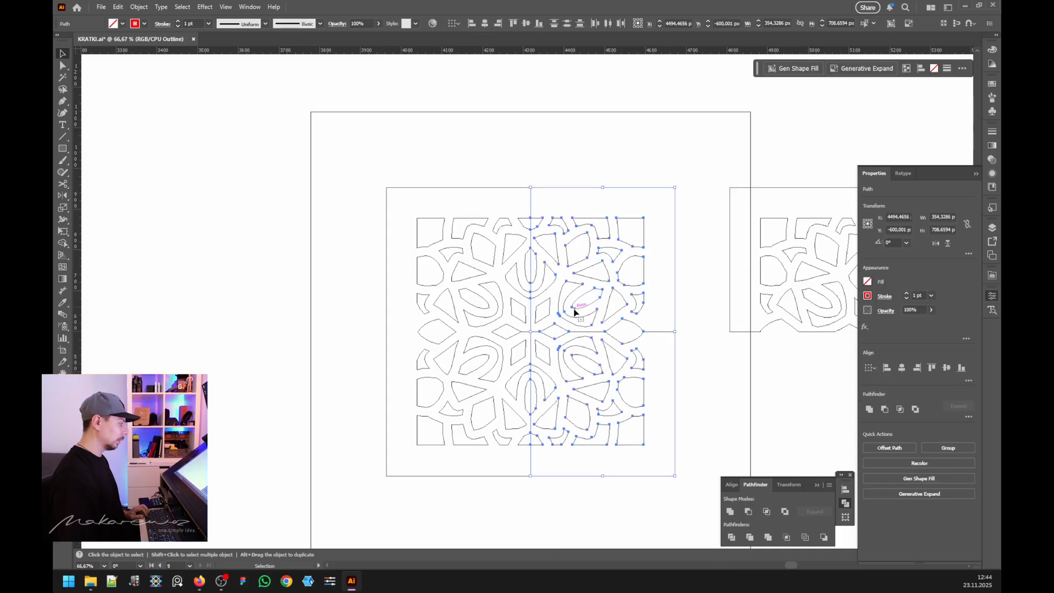
scroll(565, 448, "up", 5)
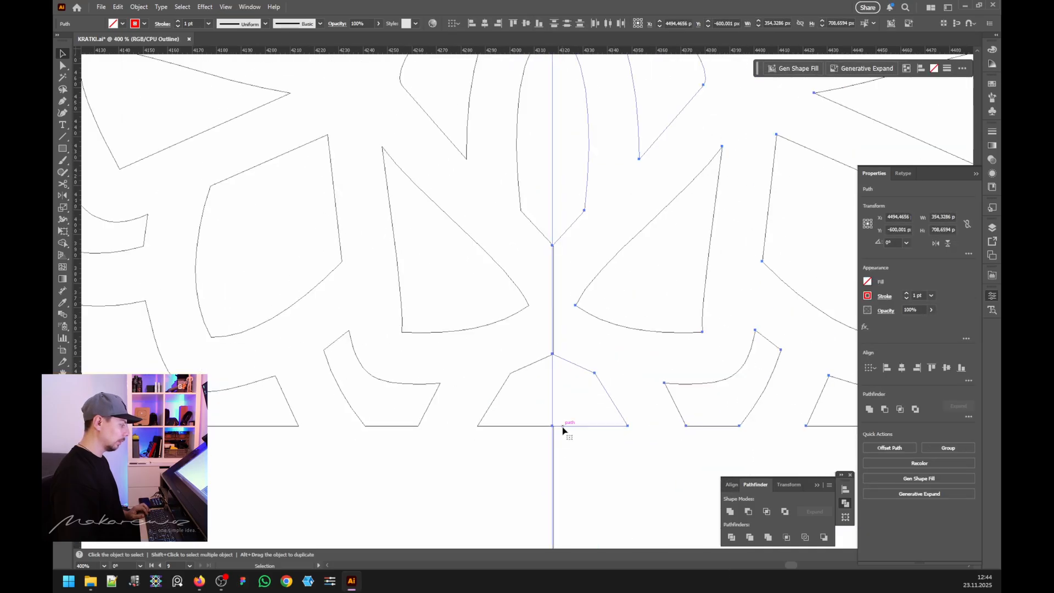
mouse_move(565, 430)
left_mouse_down()
mouse_move(584, 435)
mouse_move(562, 424)
left_mouse_up()
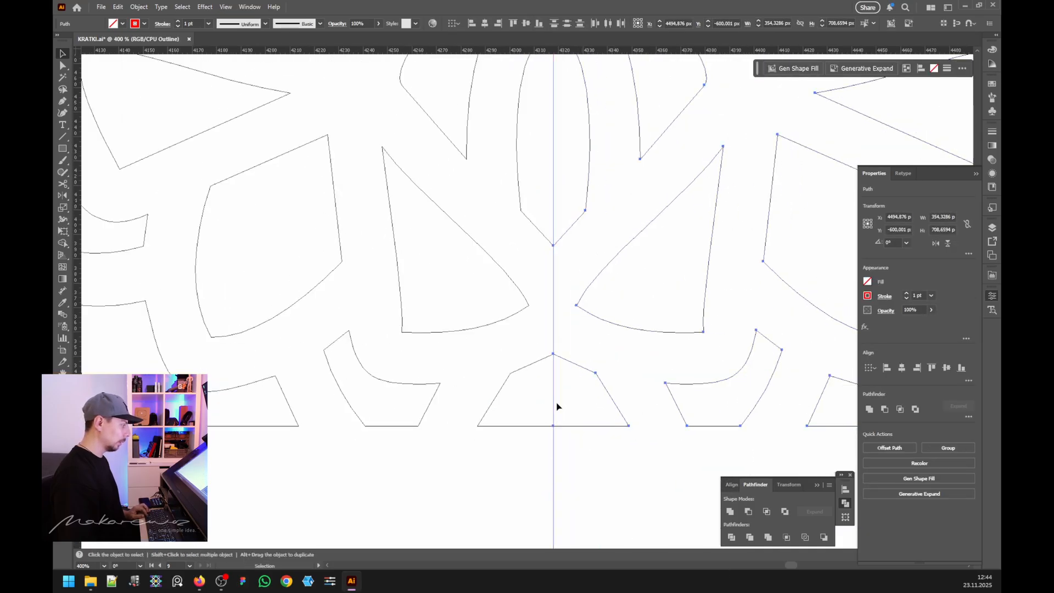
Step: Remove the left half's horizontal seam segment between the left diamond's inner tip and the vertical centre seam
scroll(546, 405, "up", 3)
left_click(376, 349)
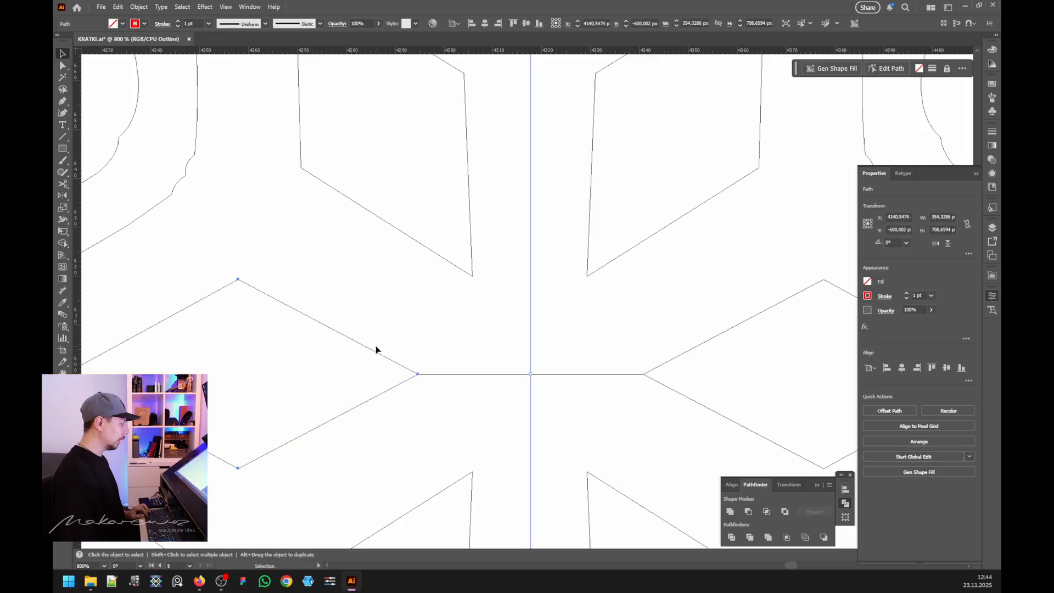
left_click(62, 102)
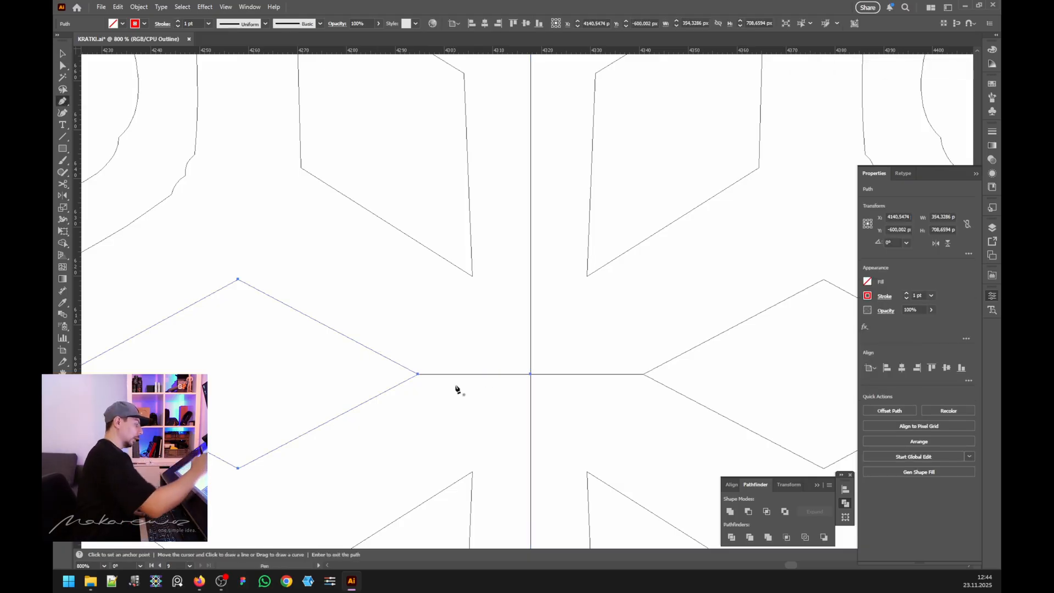
left_click(473, 374)
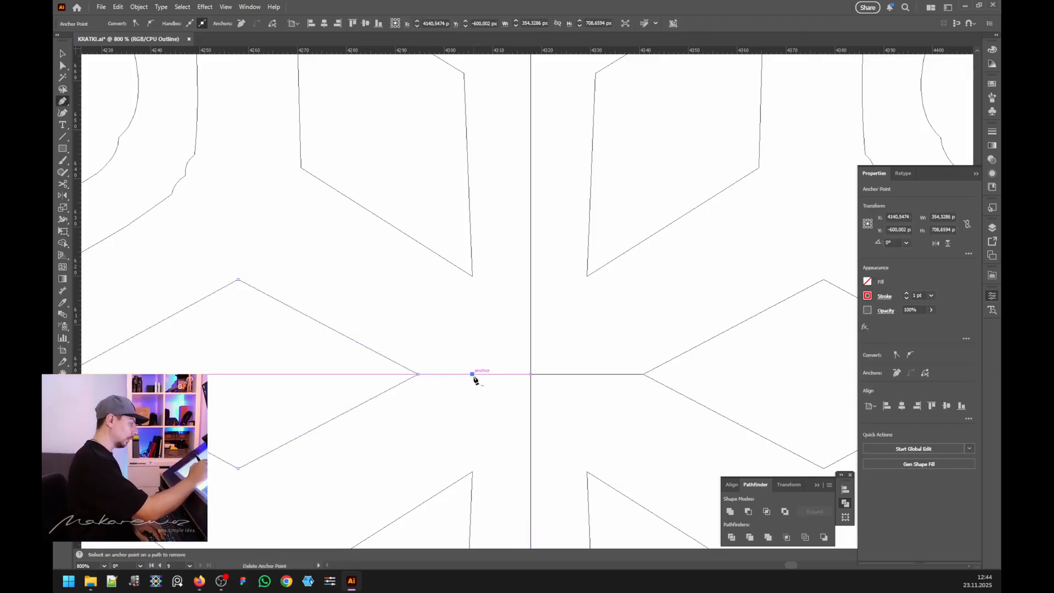
key("Delete")
key("a")
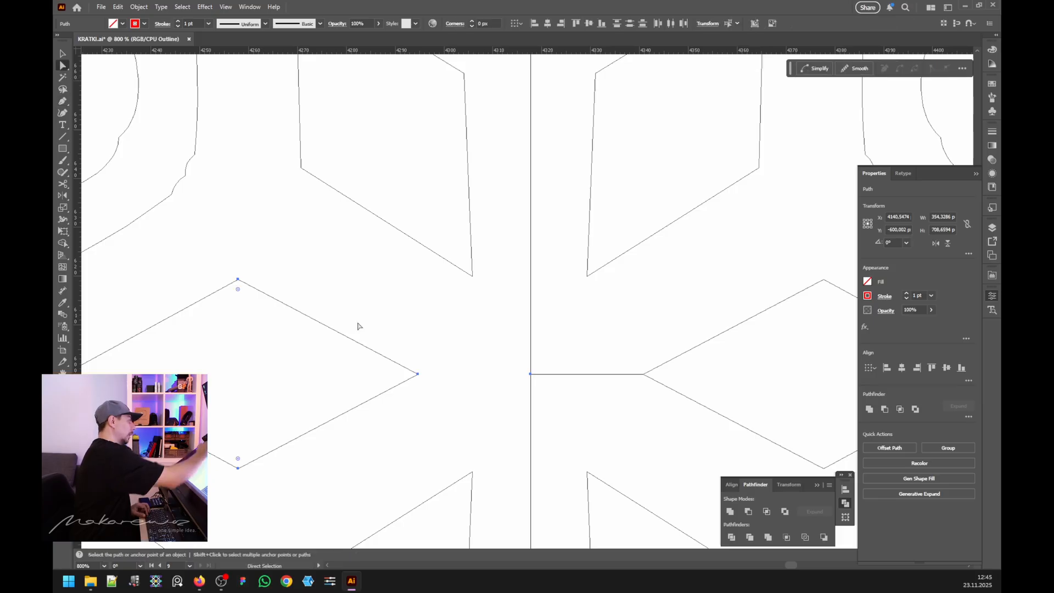
Step: Join the open path ends at the left diamond's inner tip and reselect the tip to check it
left_click_drag(407, 403, 407, 402)
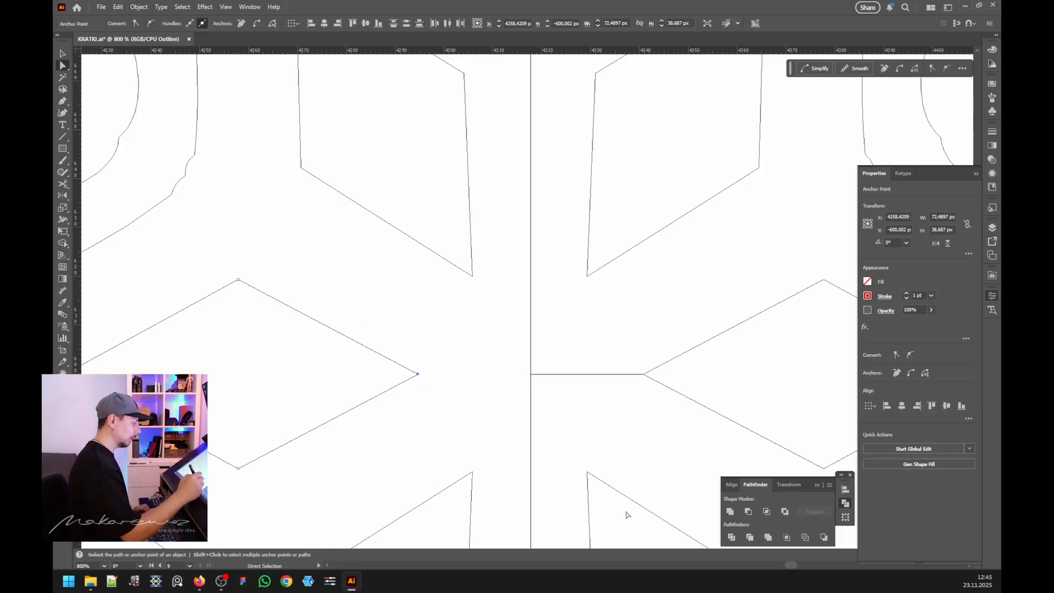
key("ctrl+j")
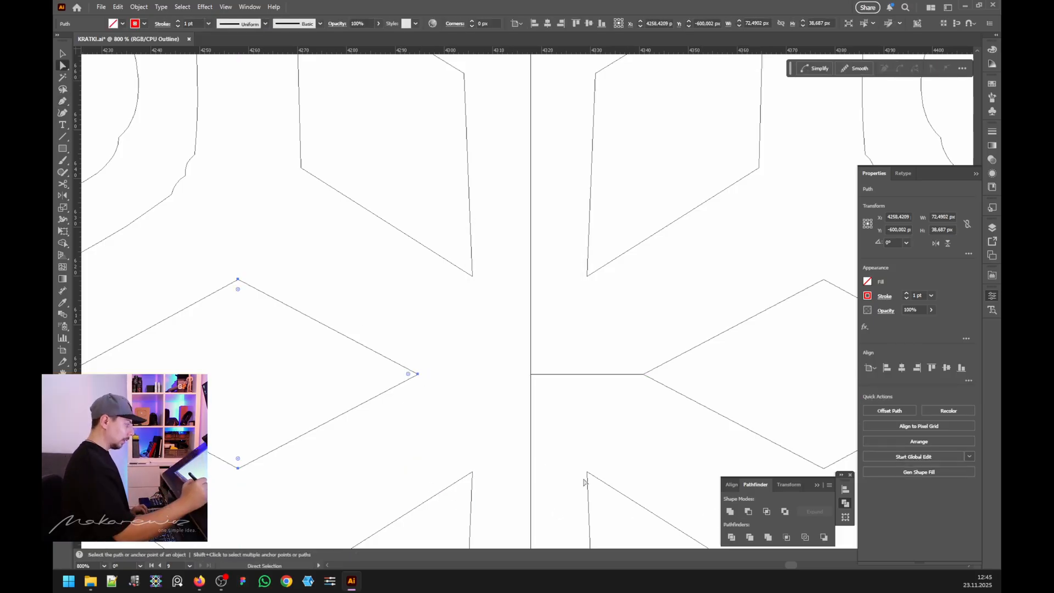
left_click(417, 374)
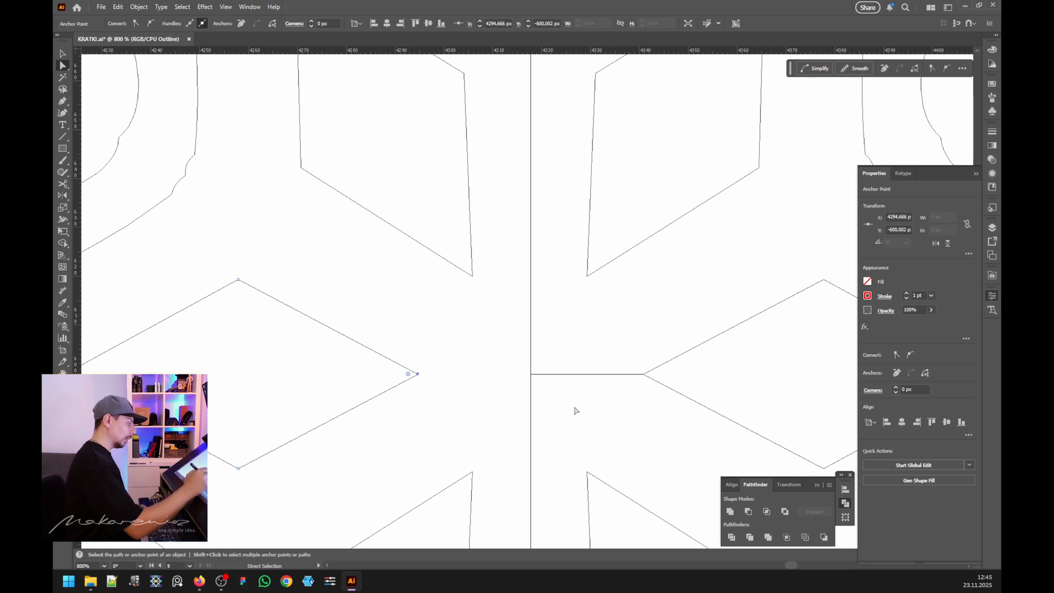
Step: Delete the old right half of the ornament together with its part of the frame
scroll(549, 401, "down", 6, "alt")
scroll(479, 379, "down", 1)
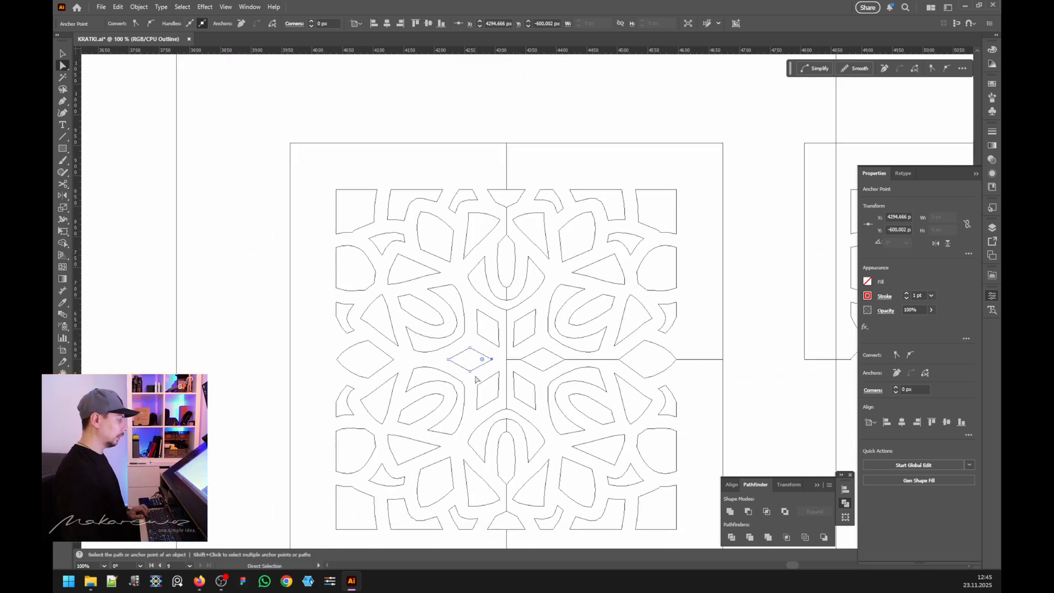
scroll(477, 395, "down", 1, "alt")
left_click(62, 54)
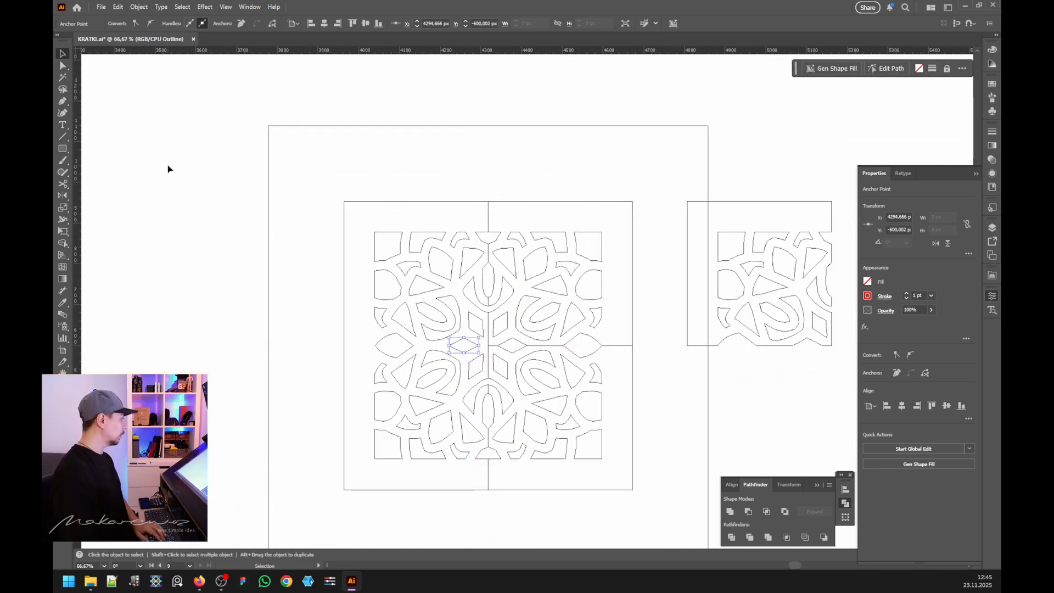
left_click_drag(512, 184, 697, 526)
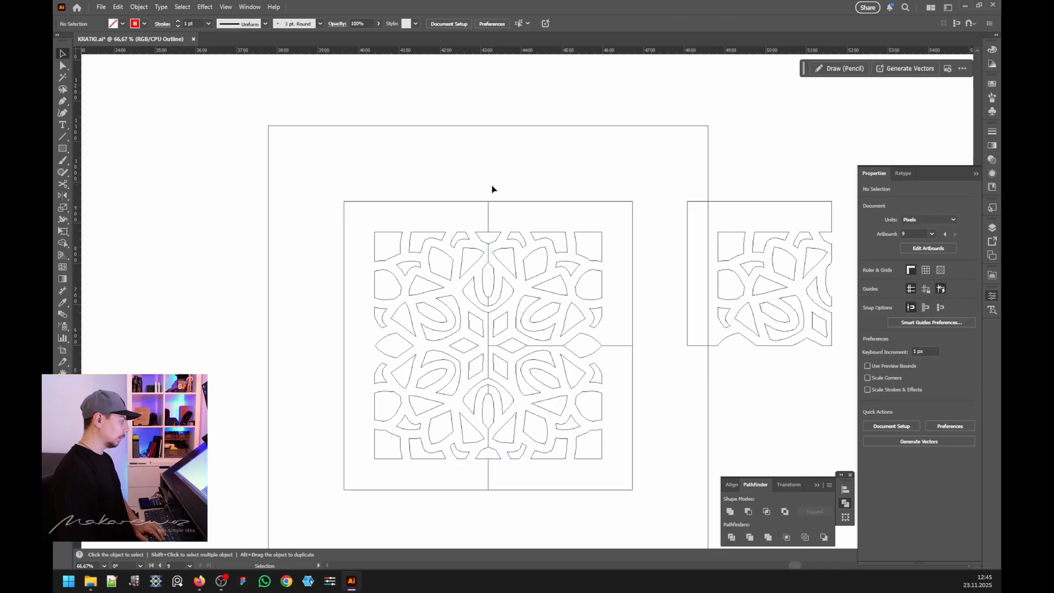
left_click_drag(492, 188, 662, 522)
key("Delete")
Step: Duplicate the cleaned left half to its right, flip the copy horizontally and place it against the vertical centre seam
left_click_drag(266, 139, 506, 541)
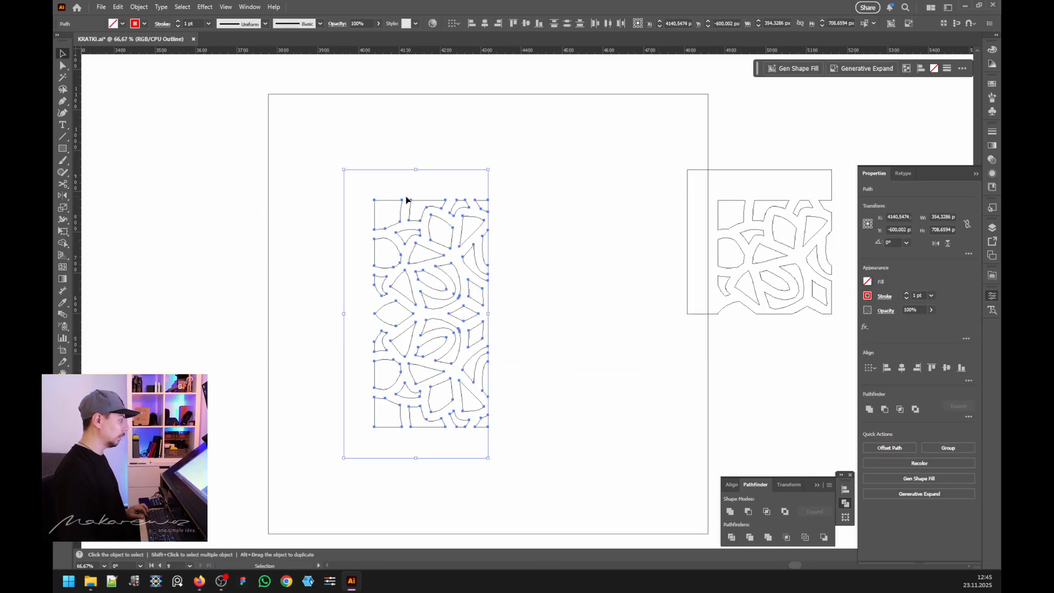
left_click_drag(407, 200, 569, 200)
left_click(936, 243)
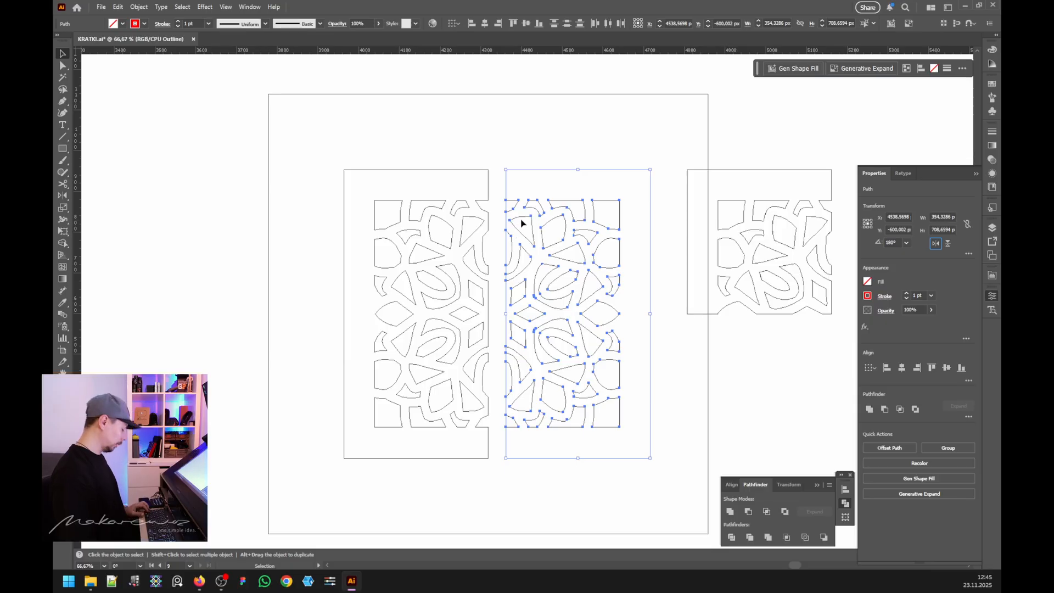
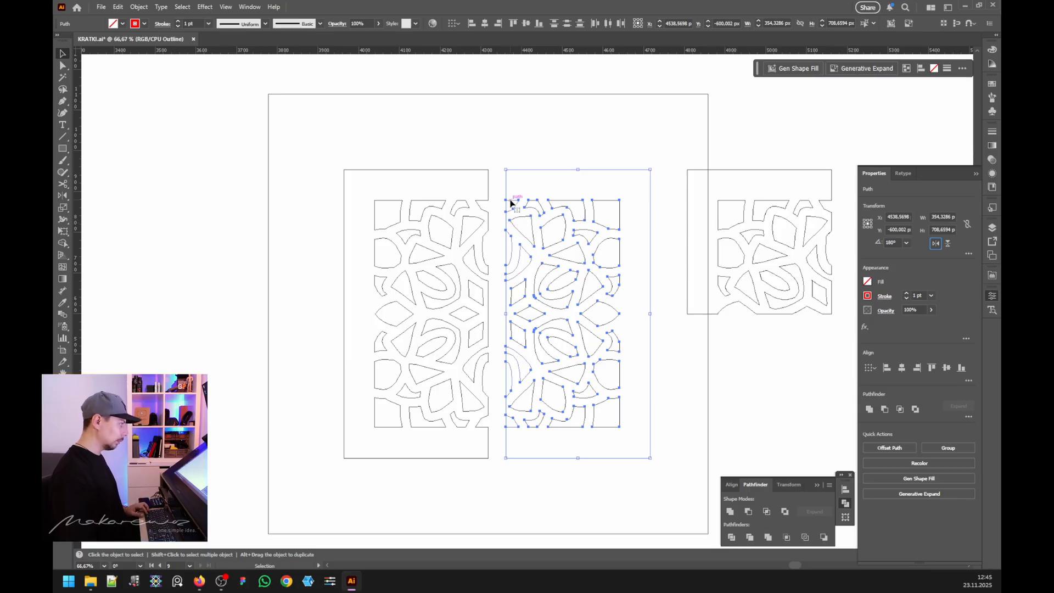
left_click_drag(510, 204, 493, 207)
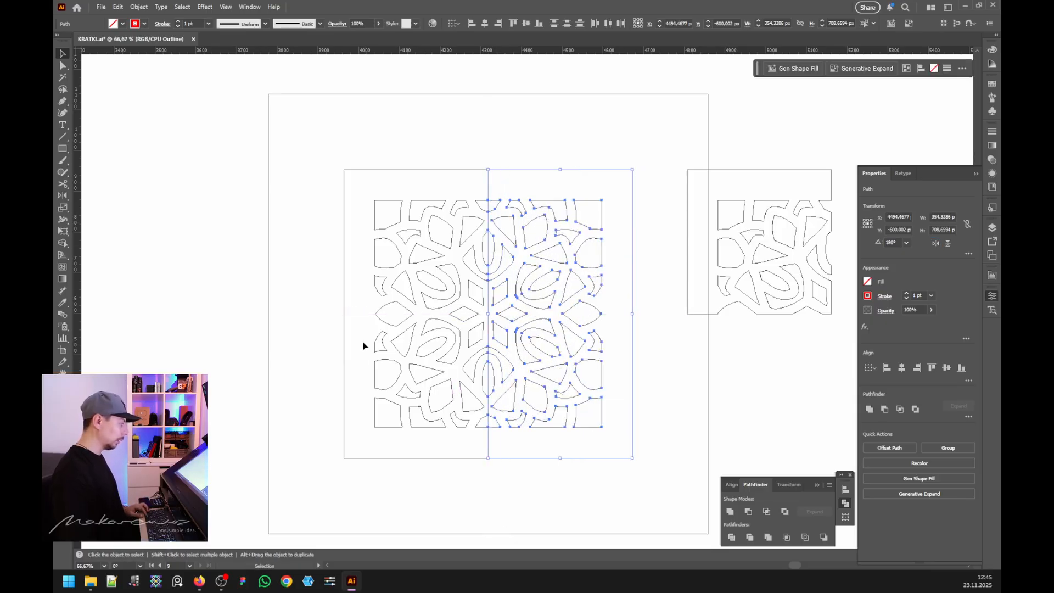
left_click_drag(345, 338, 197, 308)
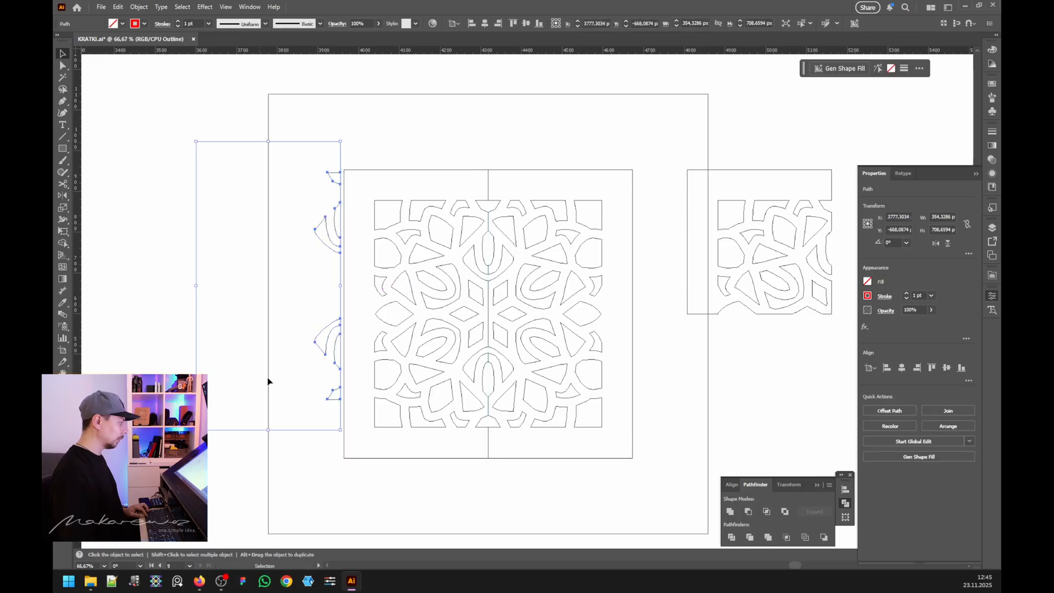
key("ctrl+z")
left_click(443, 141)
Step: Nudge the mirrored right half sideways so its inner edge snaps exactly onto the left half's edge at the seam
scroll(505, 332, "up", 1)
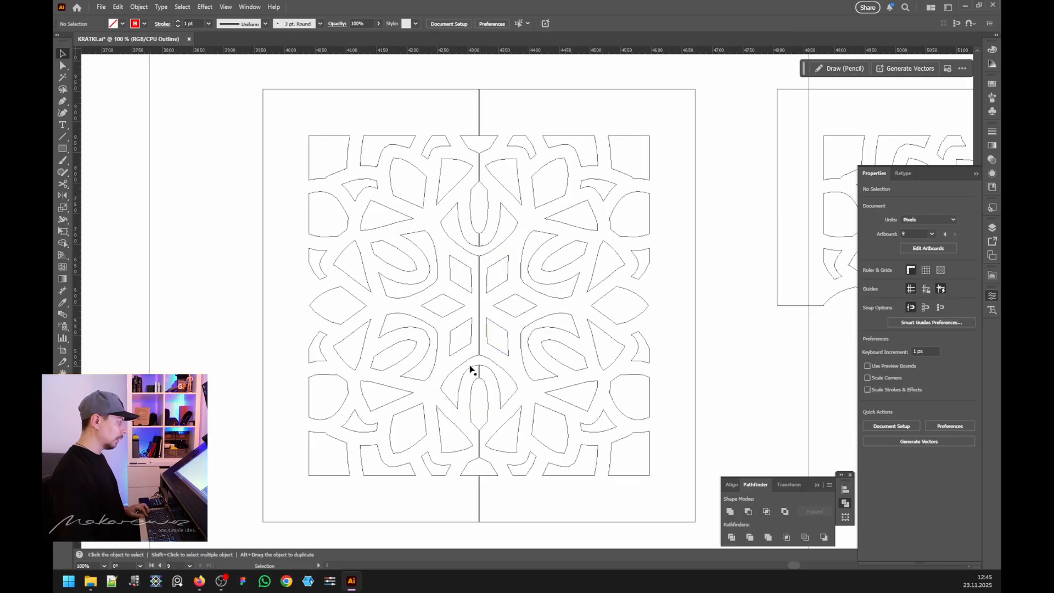
scroll(486, 443, "up", 4)
scroll(485, 448, "down", 4)
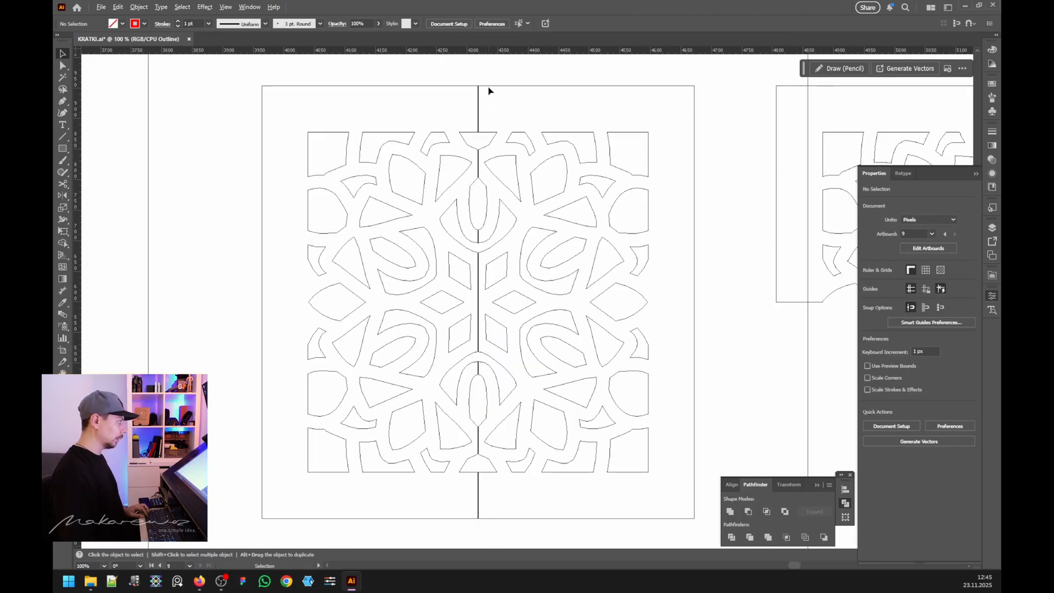
left_click_drag(481, 75, 736, 526)
scroll(470, 476, "up", 6)
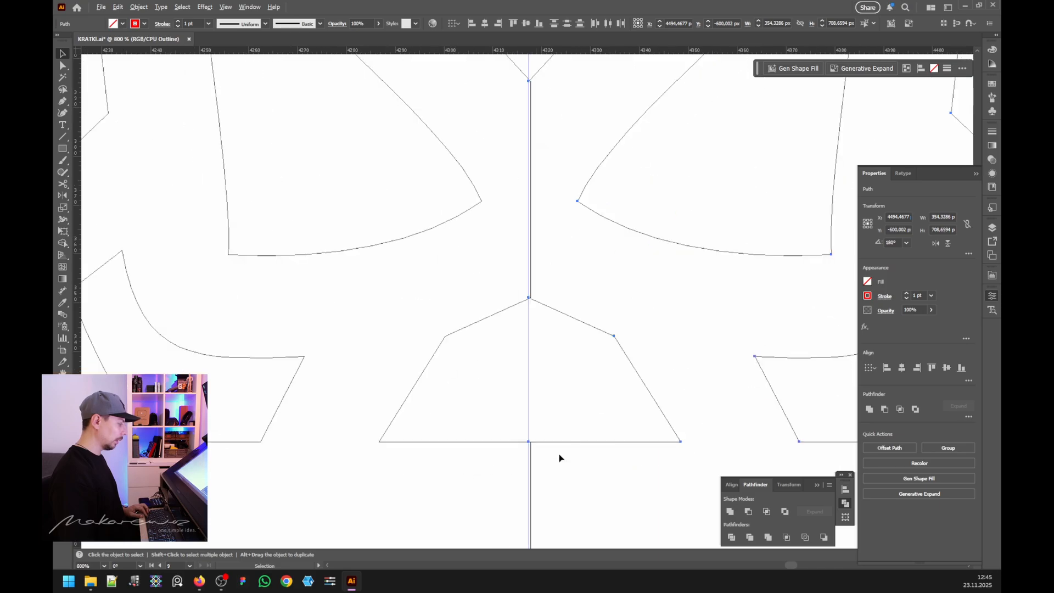
mouse_move(534, 441)
left_mouse_down()
mouse_move(565, 444)
mouse_move(535, 442)
left_mouse_up()
scroll(505, 429, "down", 4)
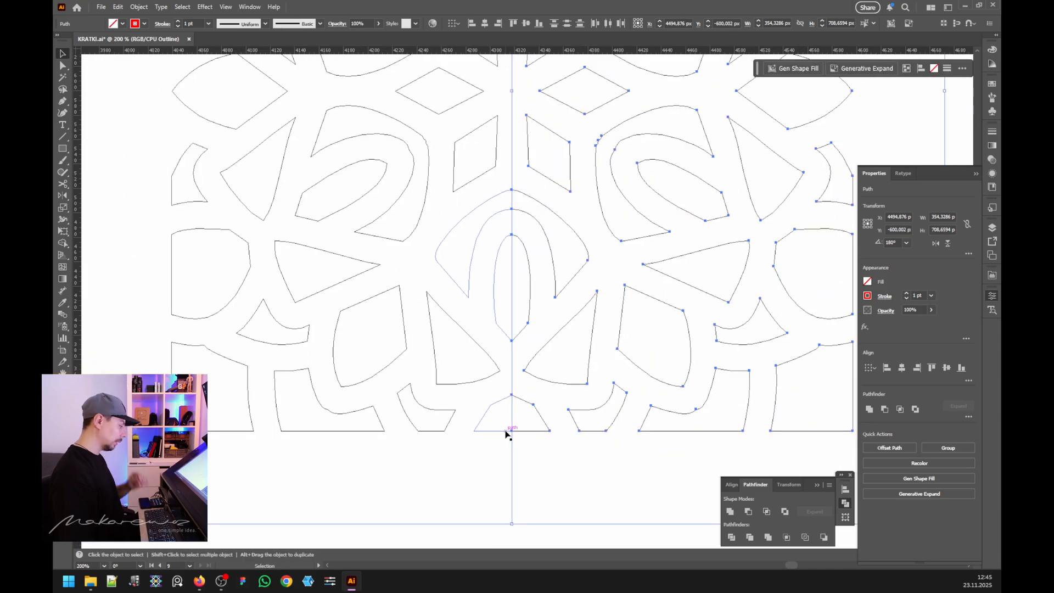
scroll(499, 405, "down", 3)
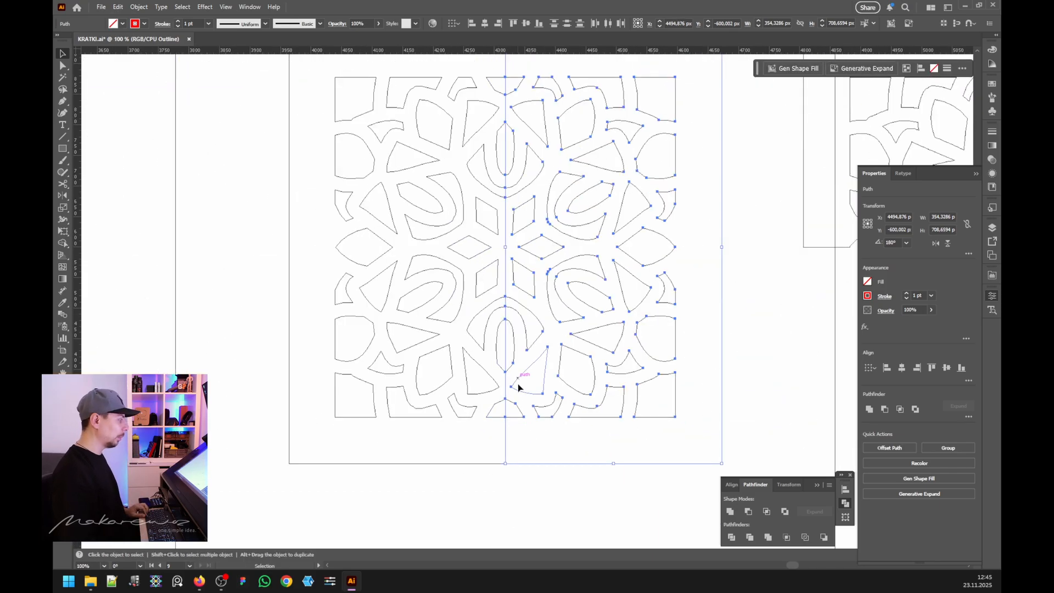
Step: Examine the assembled ornament along the vertical centre seam, from the whole frame up to its upper edge
left_click(513, 483)
scroll(502, 430, "up", 4)
scroll(496, 421, "down", 3)
scroll(511, 429, "down", 2)
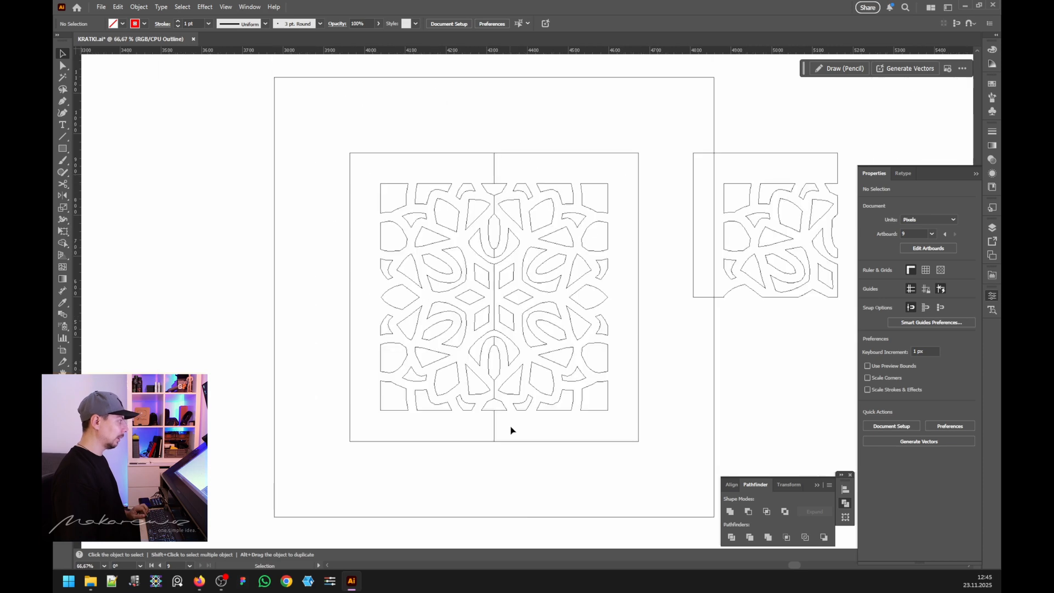
scroll(497, 302, "up", 2)
scroll(519, 315, "up", 2)
scroll(514, 306, "up", 1)
left_click_drag(509, 297, 492, 261)
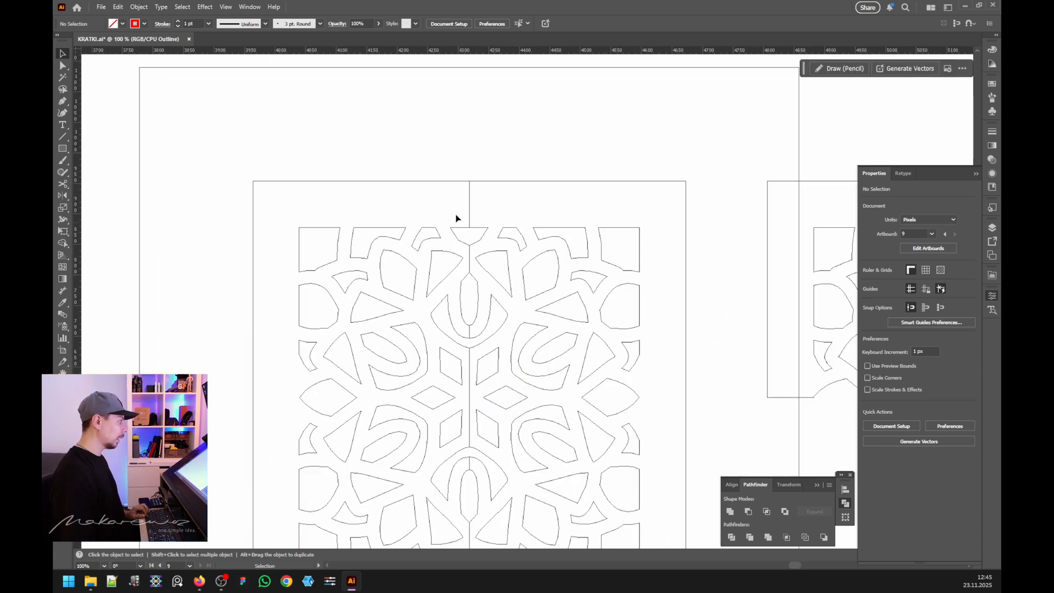
left_click_drag(448, 193, 503, 213)
scroll(461, 187, "up", 2)
left_click(457, 156)
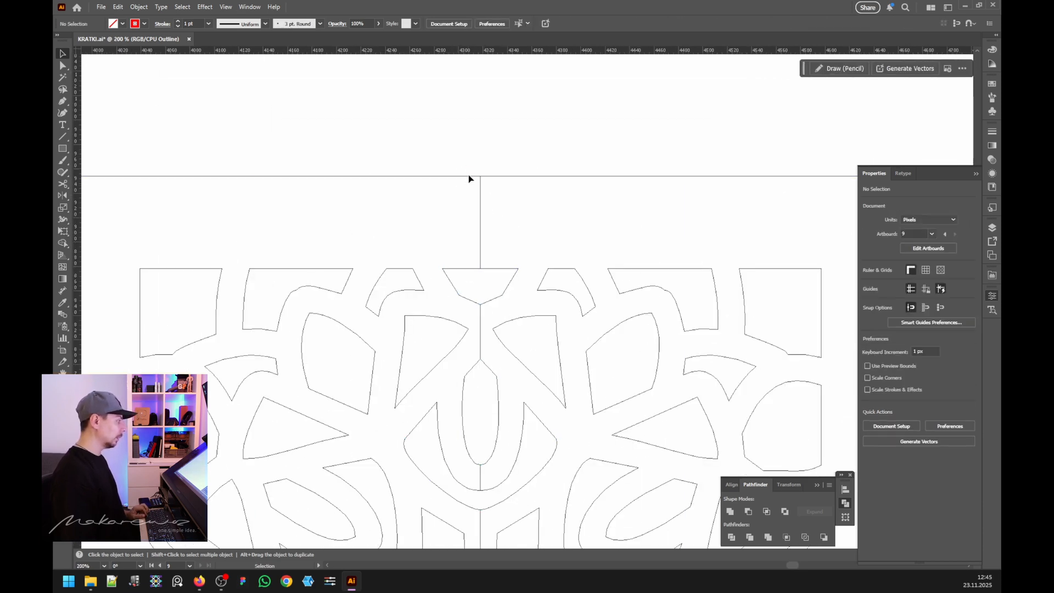
scroll(453, 176, "down", 4)
left_click_drag(358, 160, 582, 413)
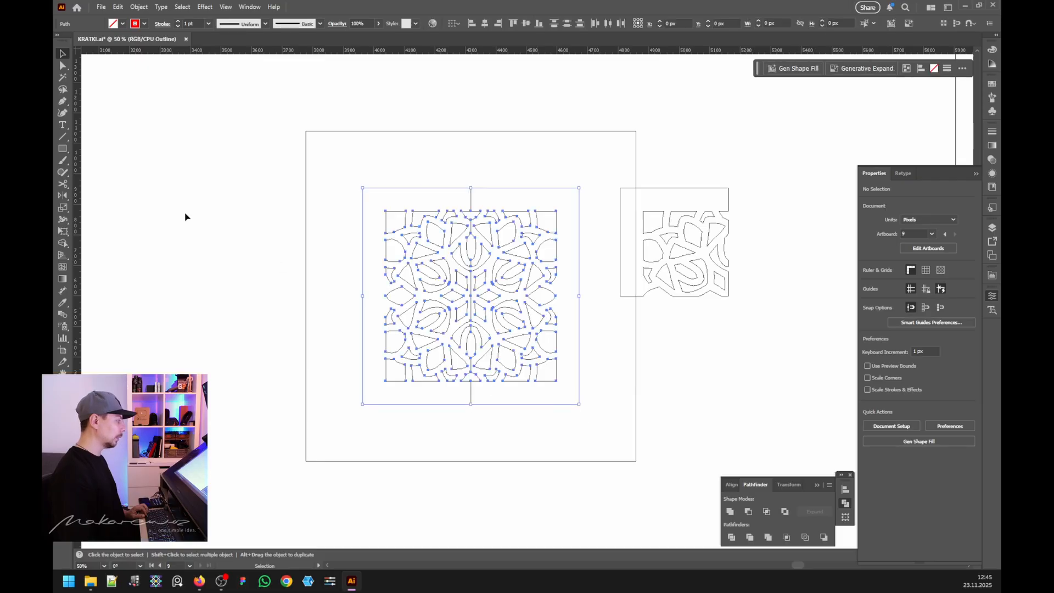
key("plus")
scroll(472, 181, "up", 6)
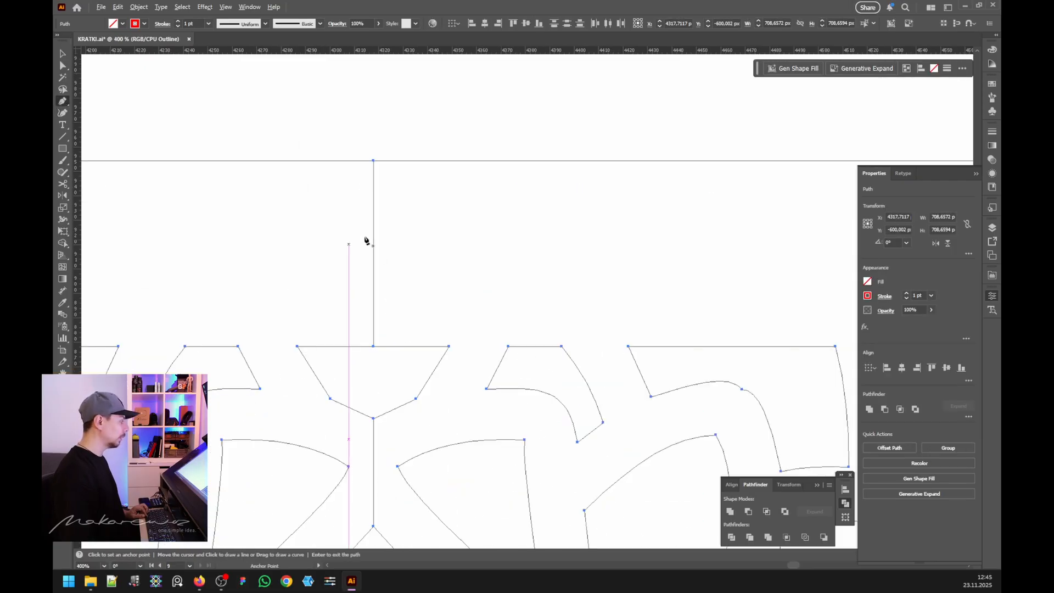
left_click(374, 248)
key("ctrl+z")
left_click(393, 273, "ctrl")
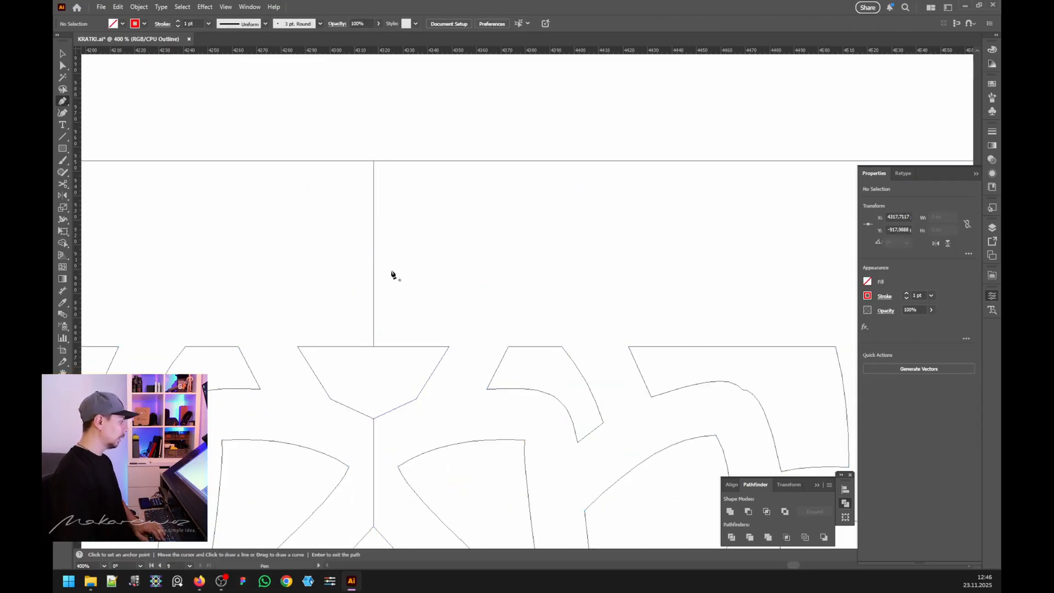
scroll(374, 259, "down", 1)
left_click(374, 245)
key("ctrl+z")
Step: Delete both halves' vertical seam segments between the frame's upper edge and the top centre opening
key("a")
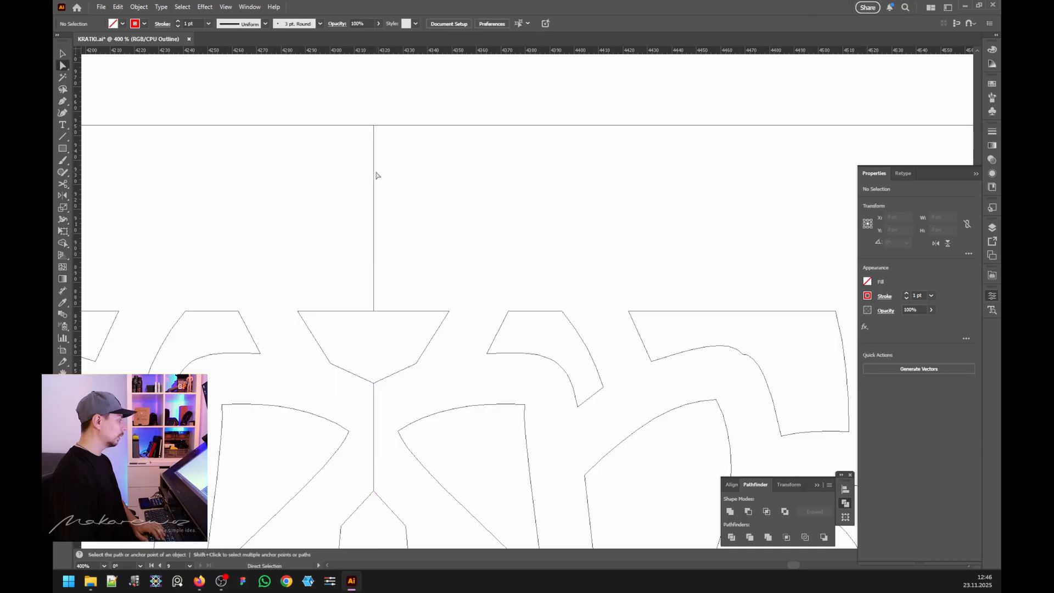
left_click(374, 174)
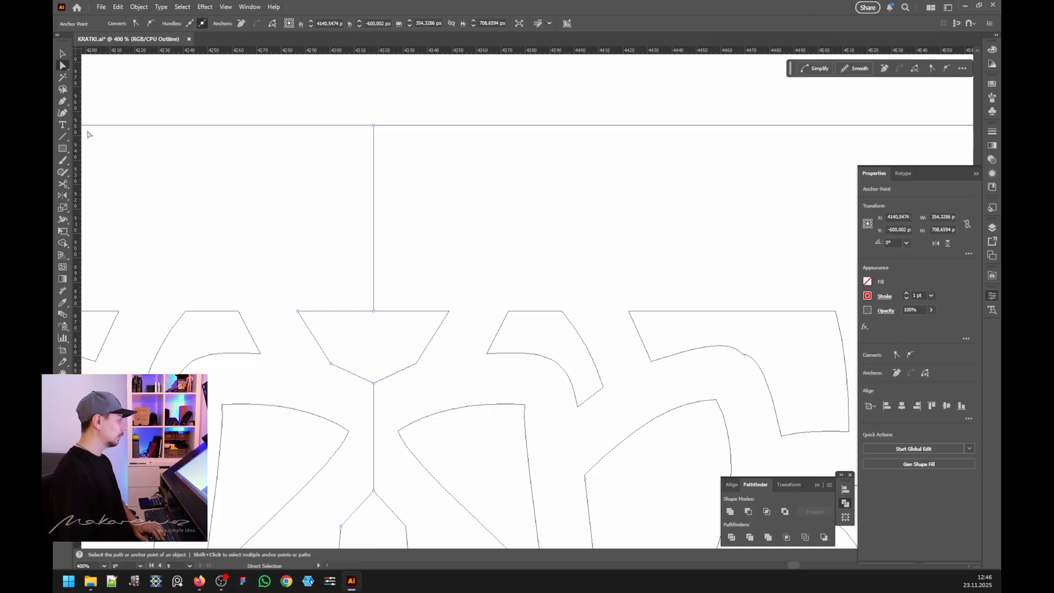
left_click(373, 227)
key("Delete")
key("p")
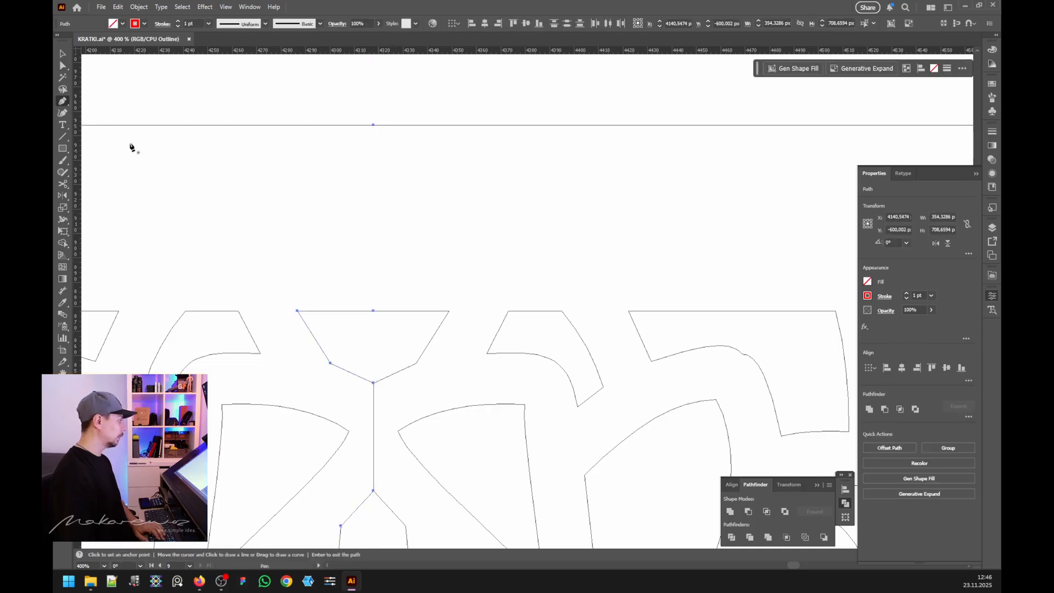
Step: Delete both halves' vertical seam segments between the top centre opening and the tip of the oval below it
left_click(62, 65)
scroll(363, 306, "down", 3)
left_click(374, 306)
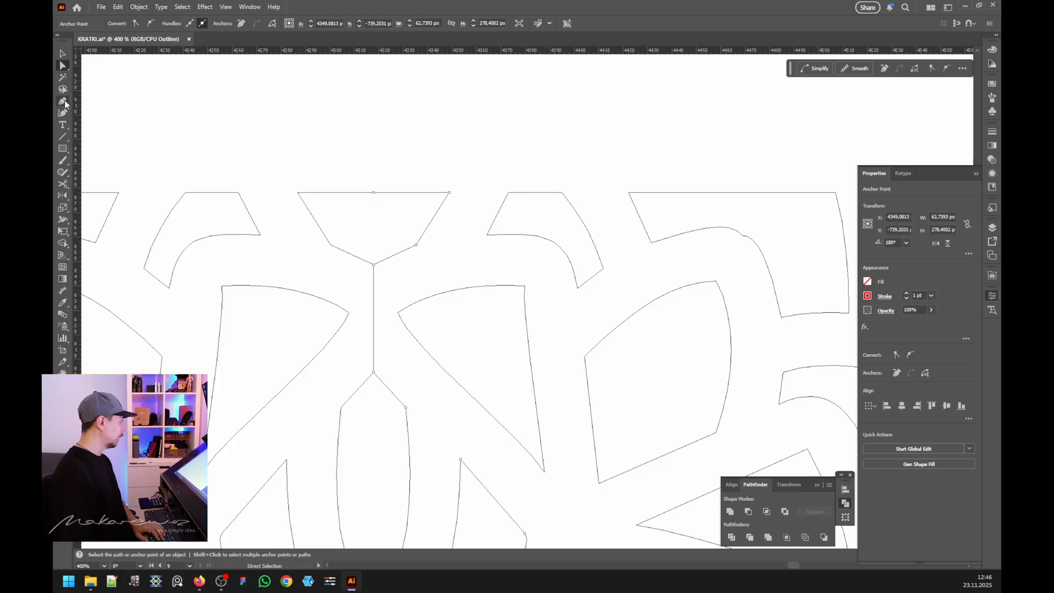
left_click(64, 104)
left_click(374, 316)
left_click(62, 65)
key("ctrl+z")
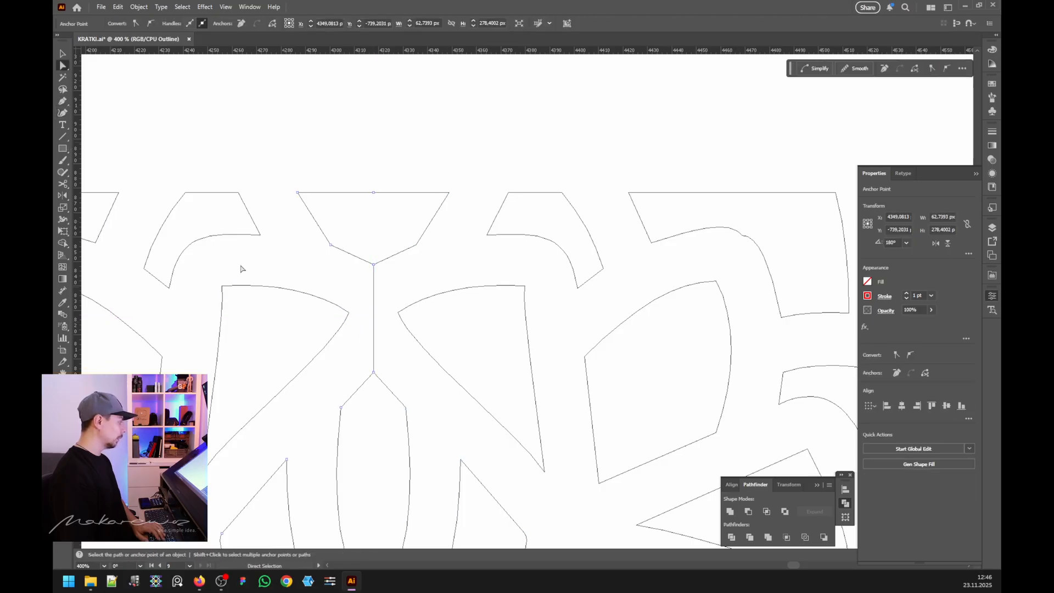
left_click(373, 315)
key("Delete")
key("p")
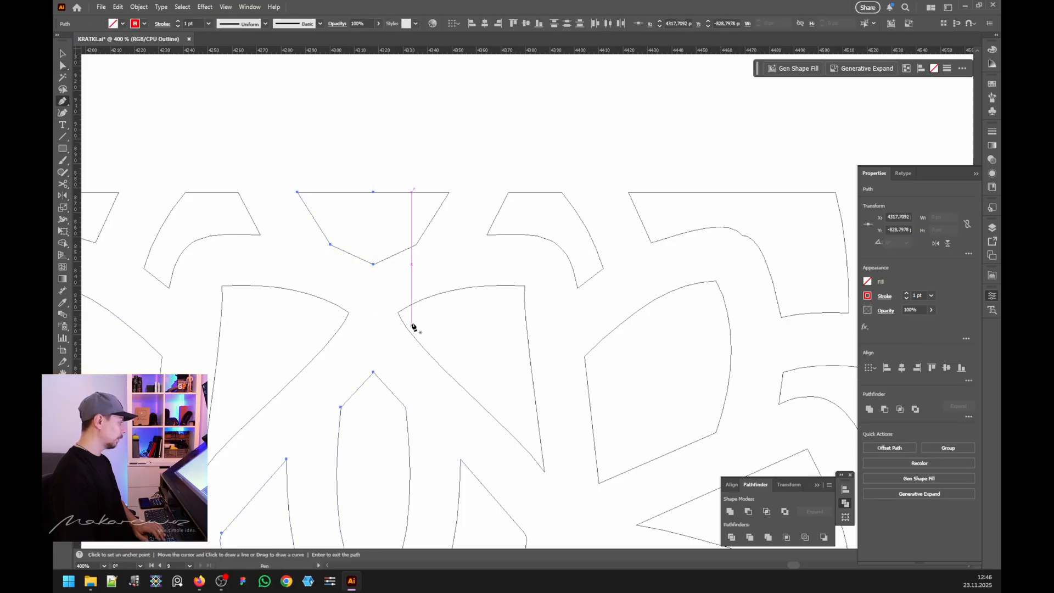
Step: Delete both halves' short vertical seam segments between the upper oval's rounded end and the U-shaped arc around it
scroll(410, 347, "down", 3)
scroll(410, 347, "down", 3)
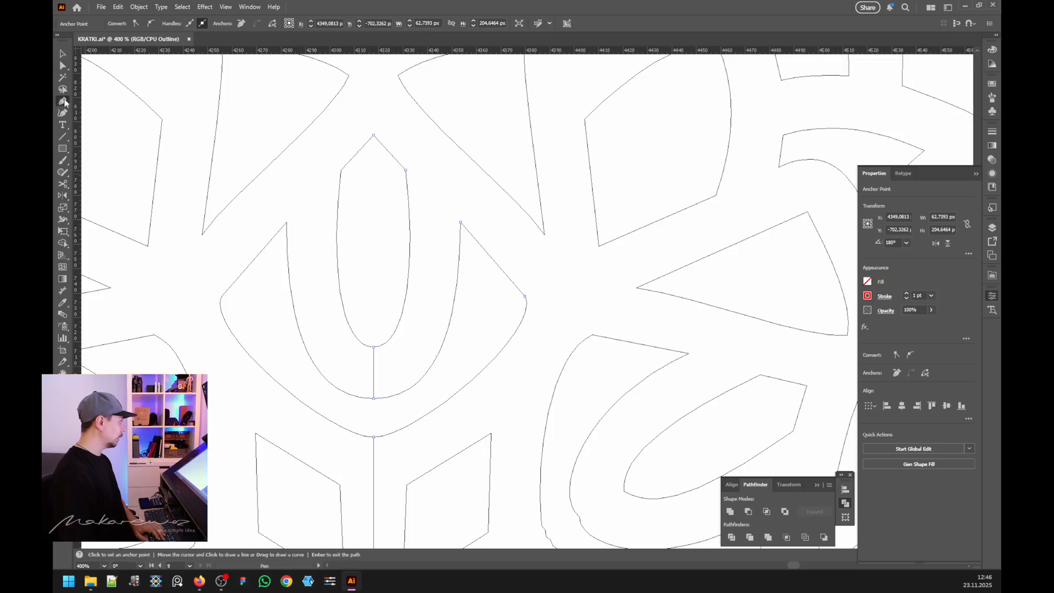
left_click(374, 372)
key("ctrl+z")
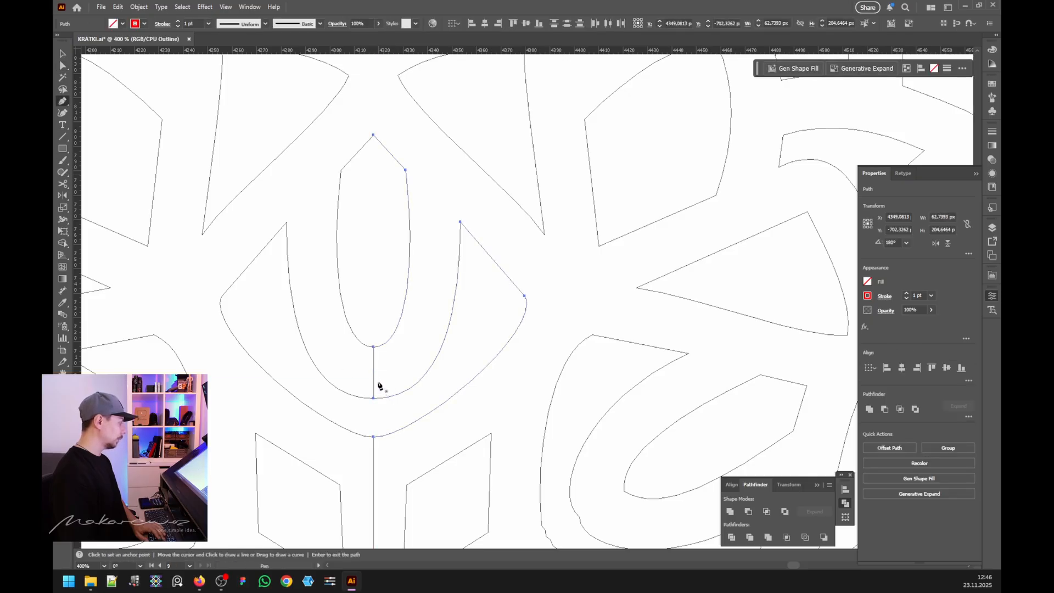
left_click(374, 367, "ctrl")
key("Delete")
scroll(395, 386, "down", 4)
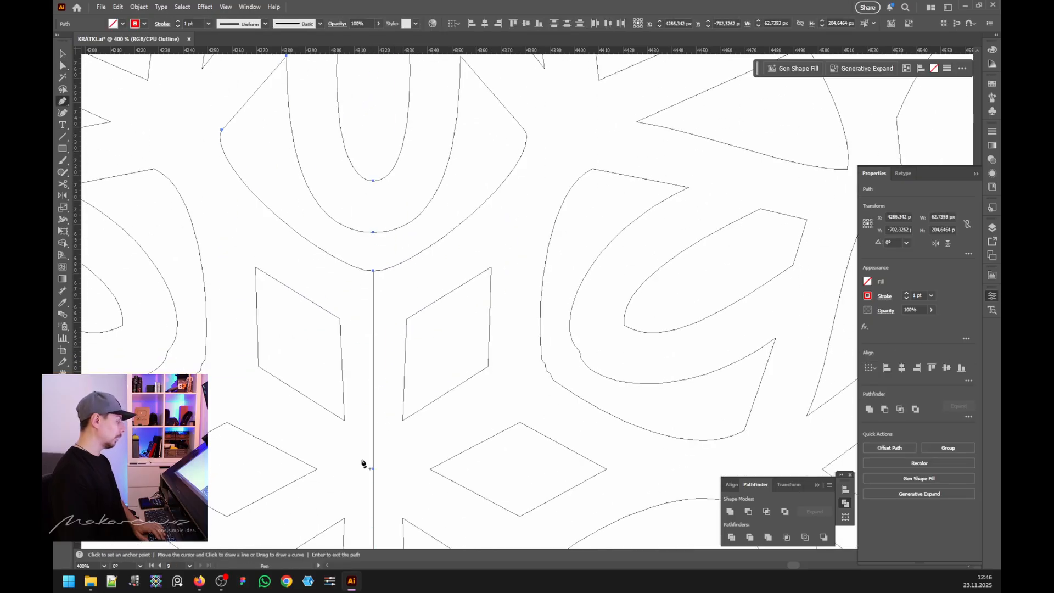
Step: Delete the right half's vertical seam segment between the tip of the upper U-shaped arc and the ornament's centre
left_click(66, 67)
left_click(374, 318)
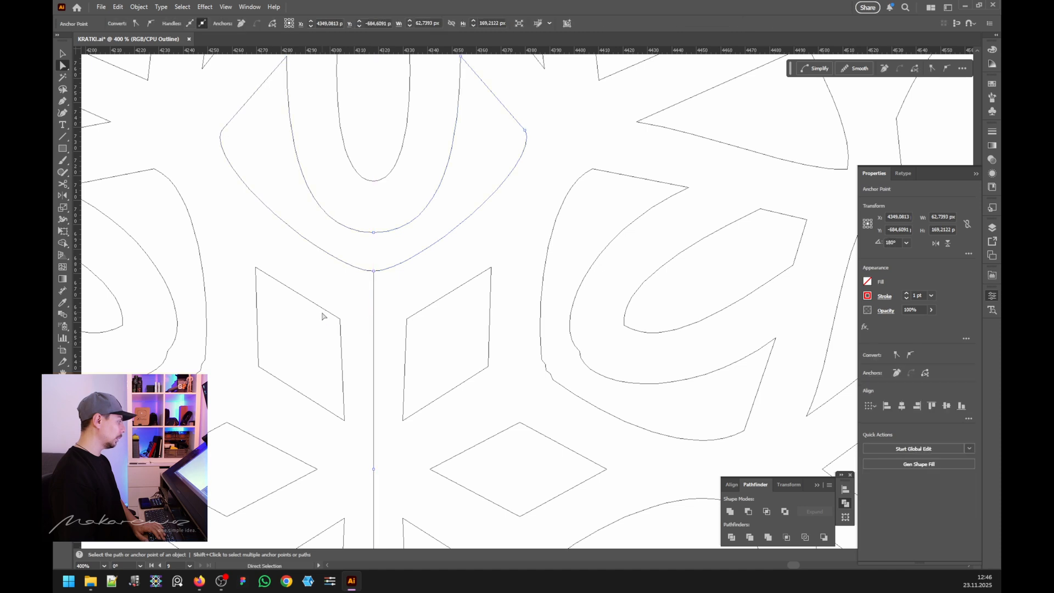
scroll(285, 291, "down", 2)
key("p")
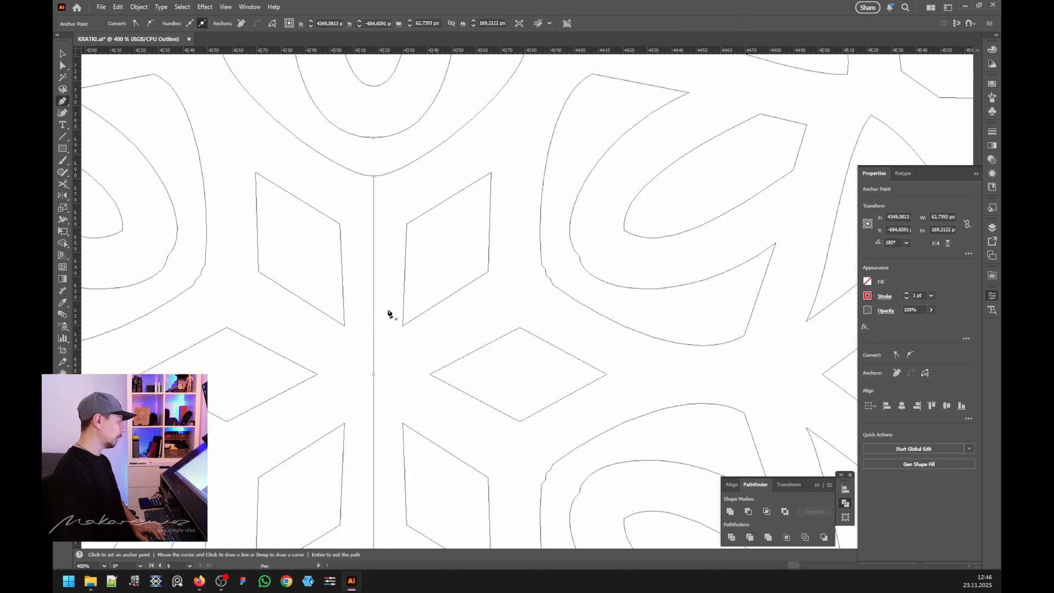
left_click(373, 302)
key("ctrl+z")
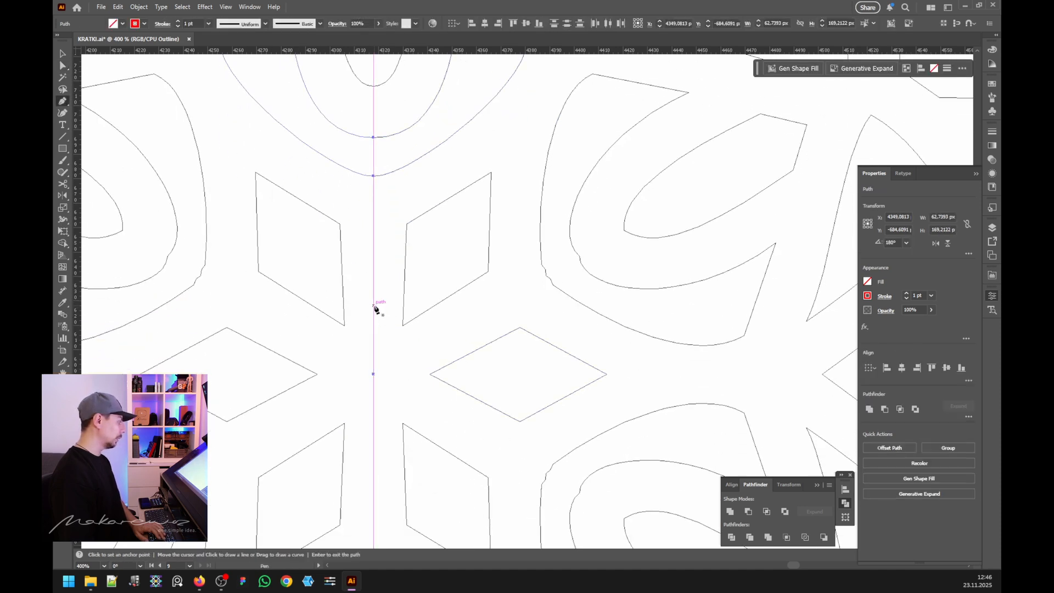
Step: Delete the remaining vertical seam segments from the upper U-shaped arc through the ornament's centre to the lower inverted-U arc
left_click(64, 66)
key("p")
left_click(375, 285)
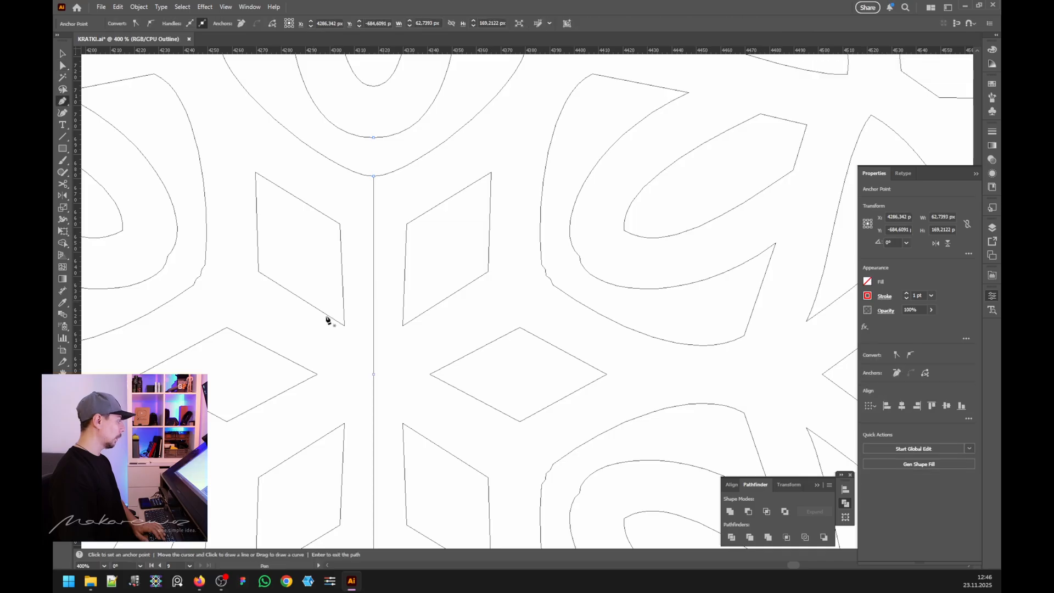
key("ctrl+z")
left_click(63, 53)
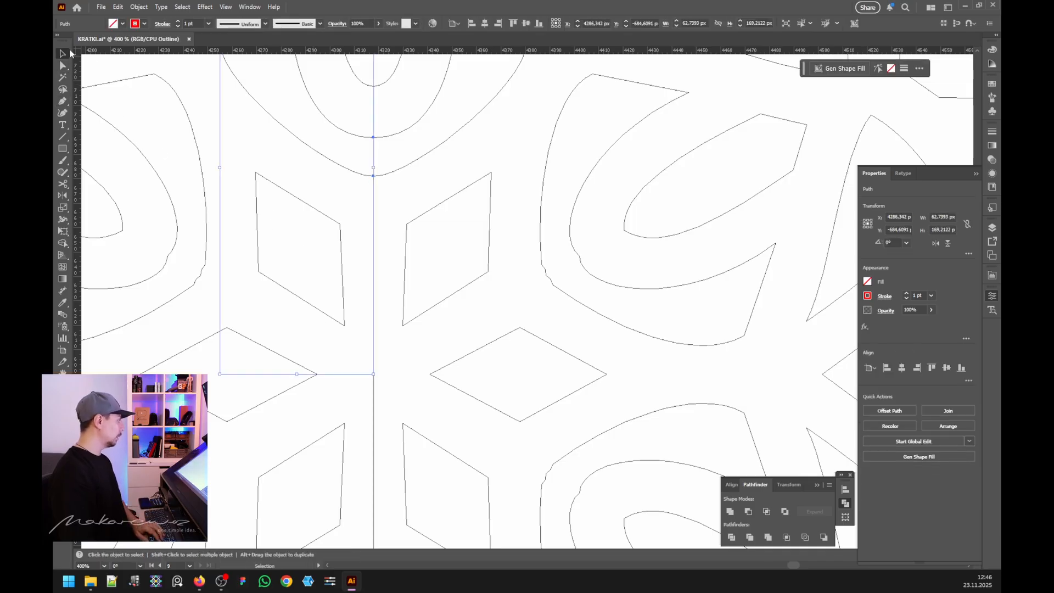
left_click(404, 321)
left_click(374, 329)
left_click(64, 104)
key("ctrl+z")
key("ctrl+z")
left_click(62, 65)
scroll(369, 303, "down", 5)
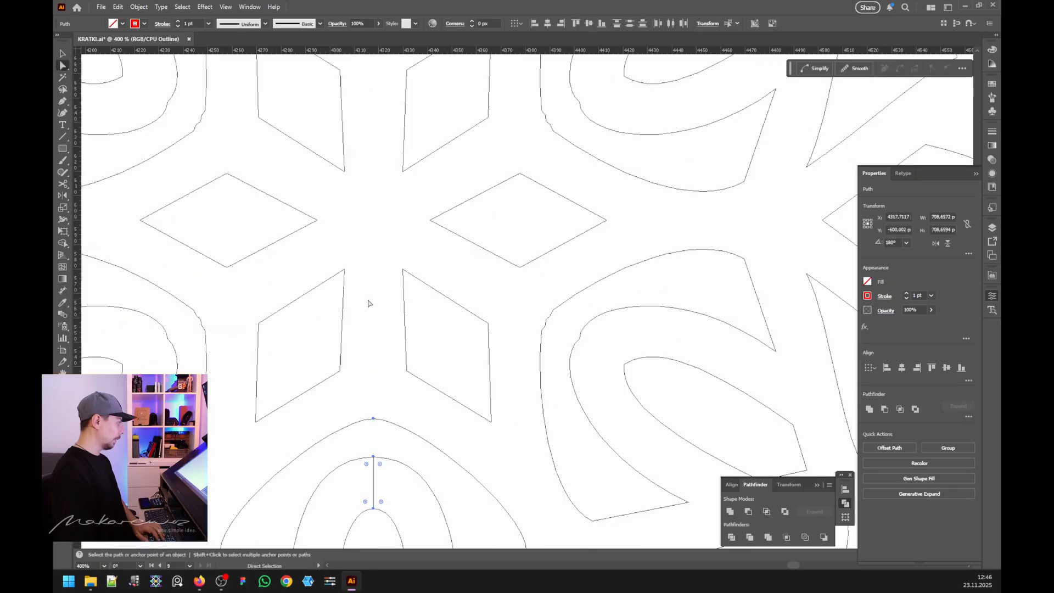
Step: Delete both halves' short vertical seam segments between the lower inverted-U arc and the rounded end of the oval inside it
scroll(377, 346, "down", 2)
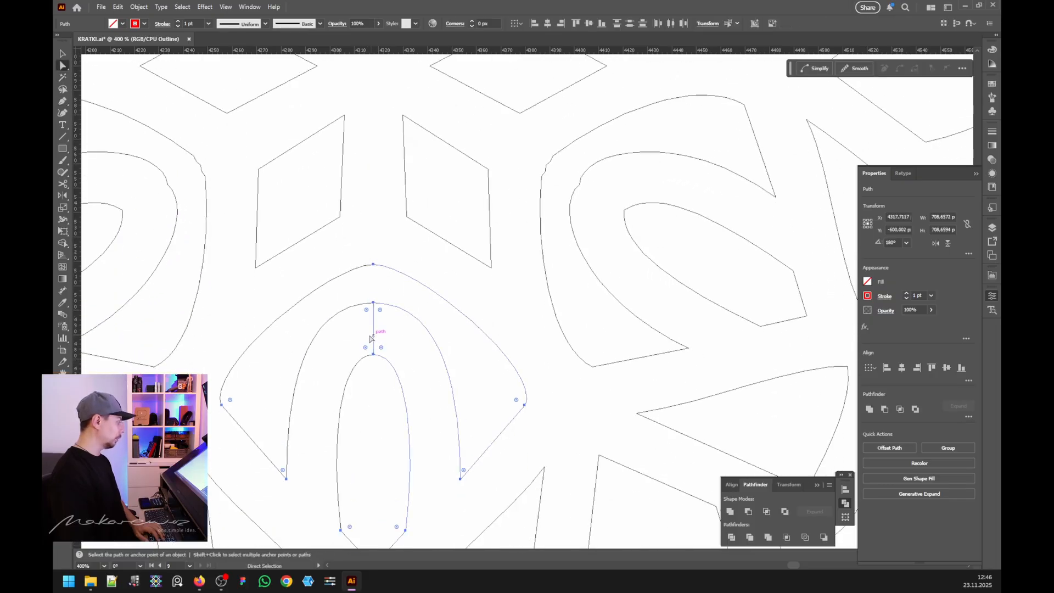
left_click(71, 103)
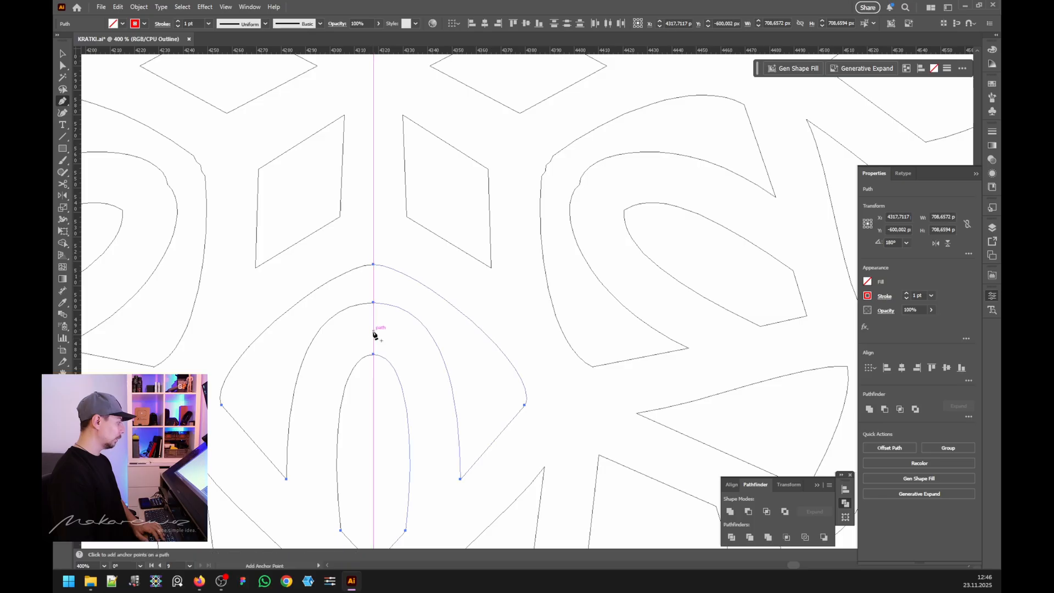
left_click(374, 346, "ctrl")
key("Delete")
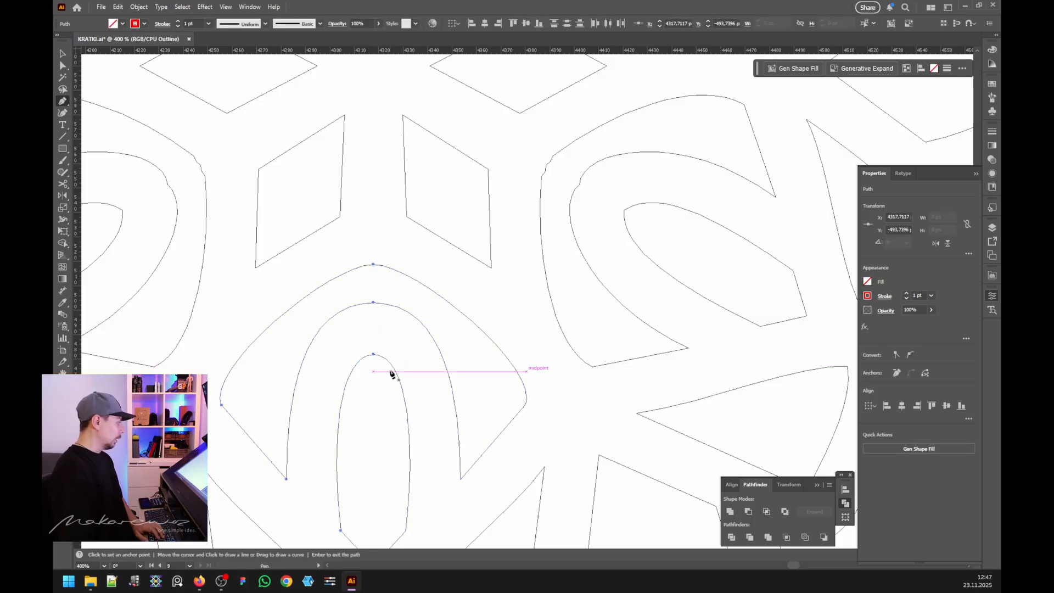
Step: Delete both halves' vertical seam segments between the lower oval's pointed tip and the bottom centre opening
left_click(65, 66)
scroll(383, 289, "down", 1)
scroll(383, 289, "down", 8)
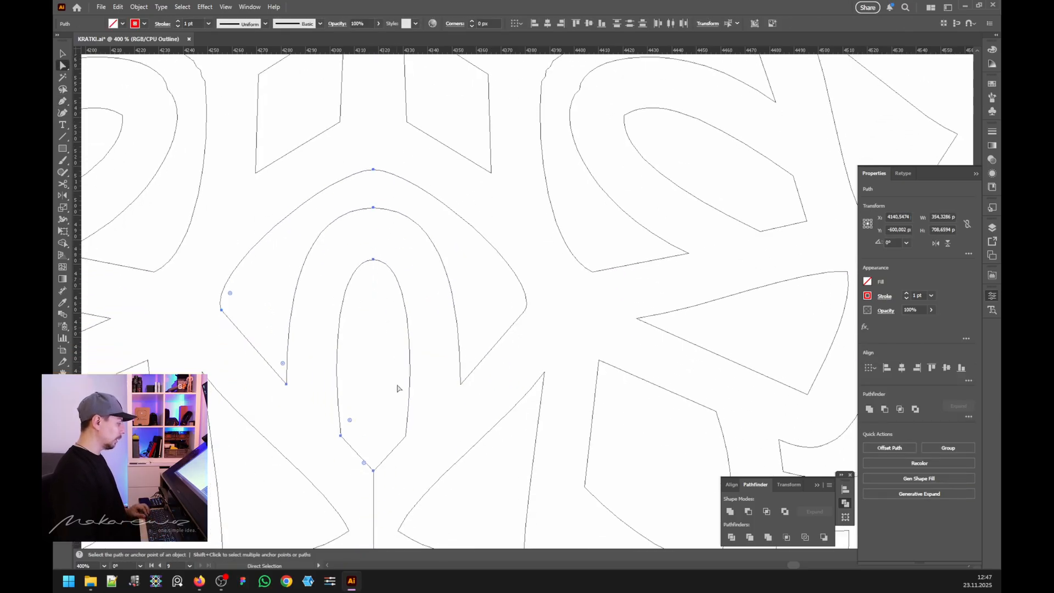
left_click(374, 393)
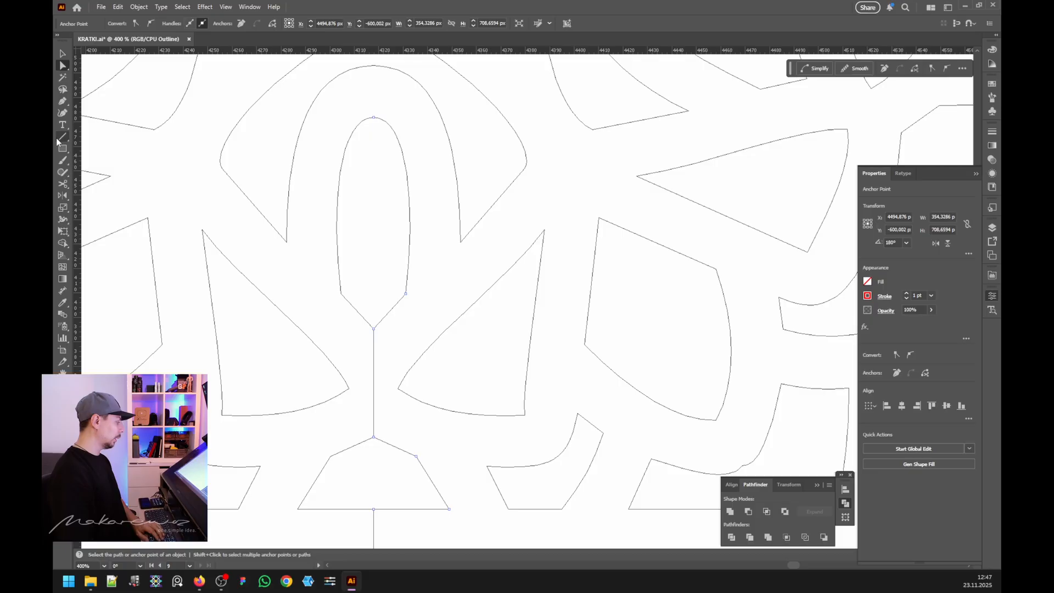
left_click(60, 102)
left_click(375, 378)
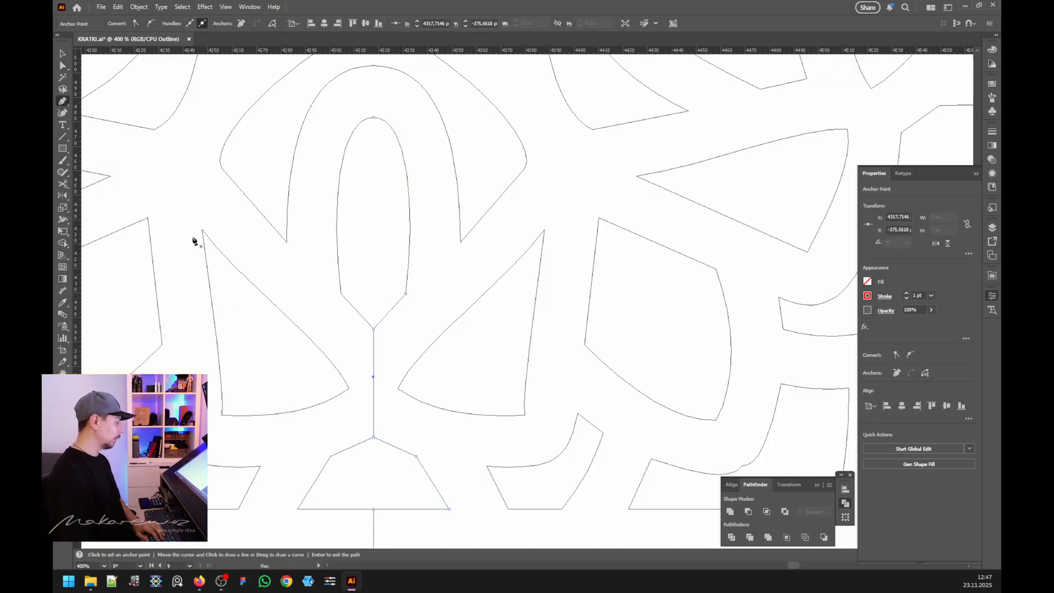
left_click(63, 66)
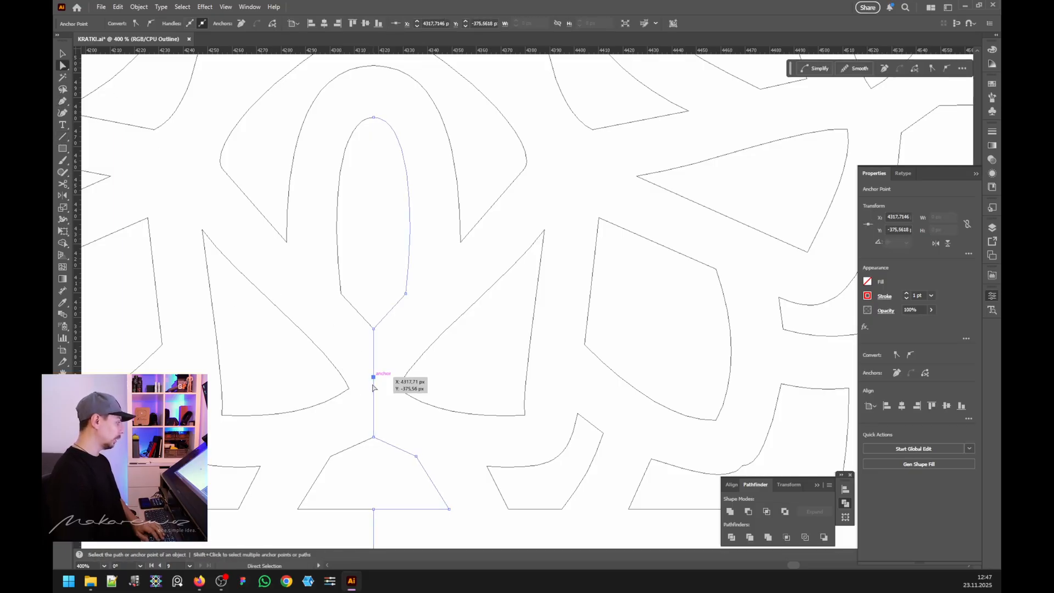
key("ctrl+z")
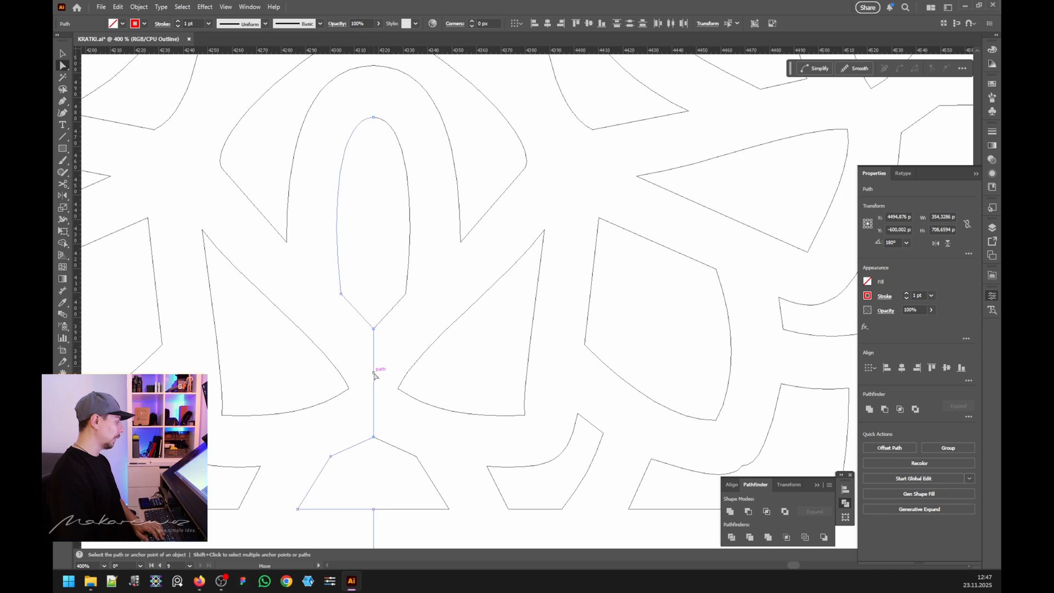
key("p")
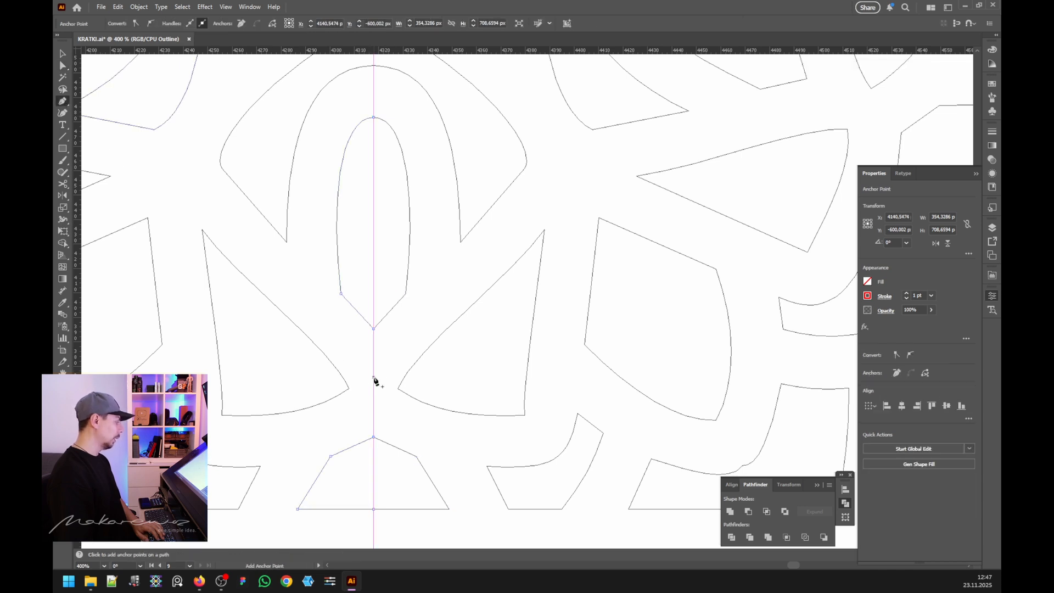
left_click(374, 378)
key("Delete")
left_click(62, 66)
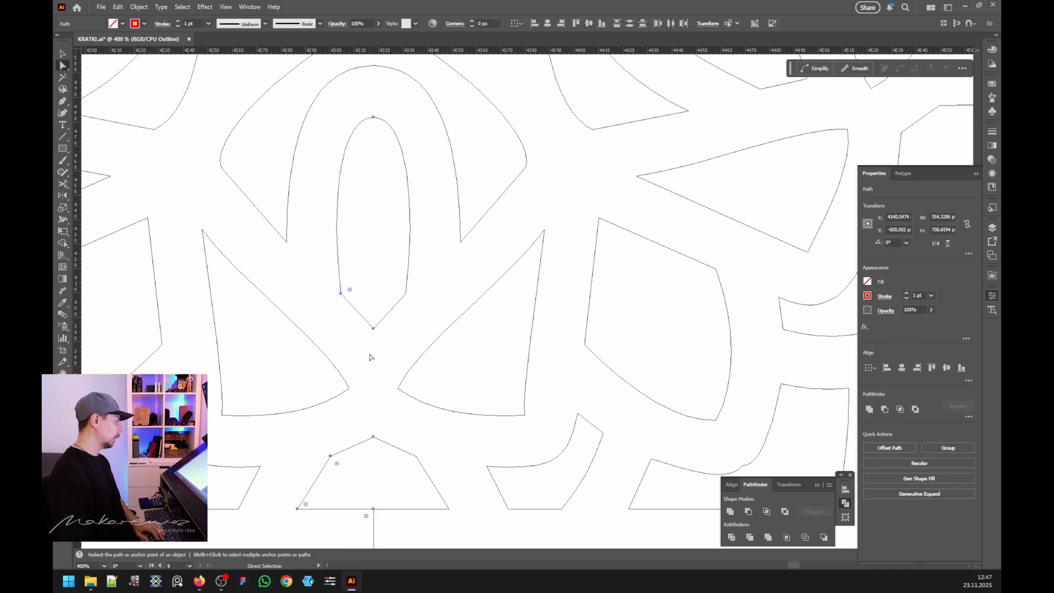
Step: Delete both halves' vertical seam segments between the bottom centre opening and the frame's lower edge
scroll(379, 439, "down", 3)
left_click(372, 463)
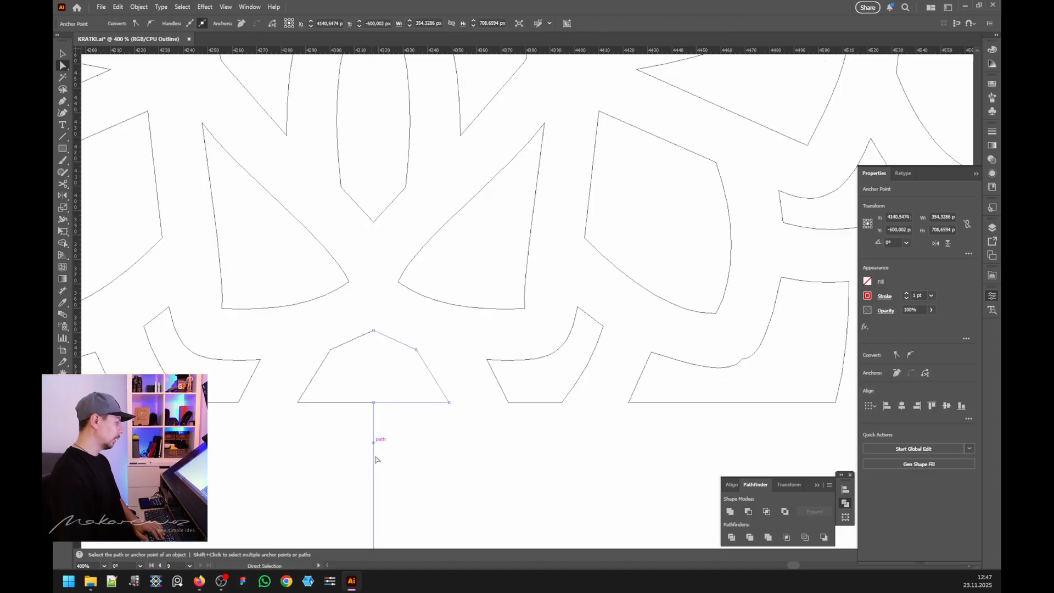
scroll(361, 470, "down", 3)
left_click(63, 102)
left_click(374, 405)
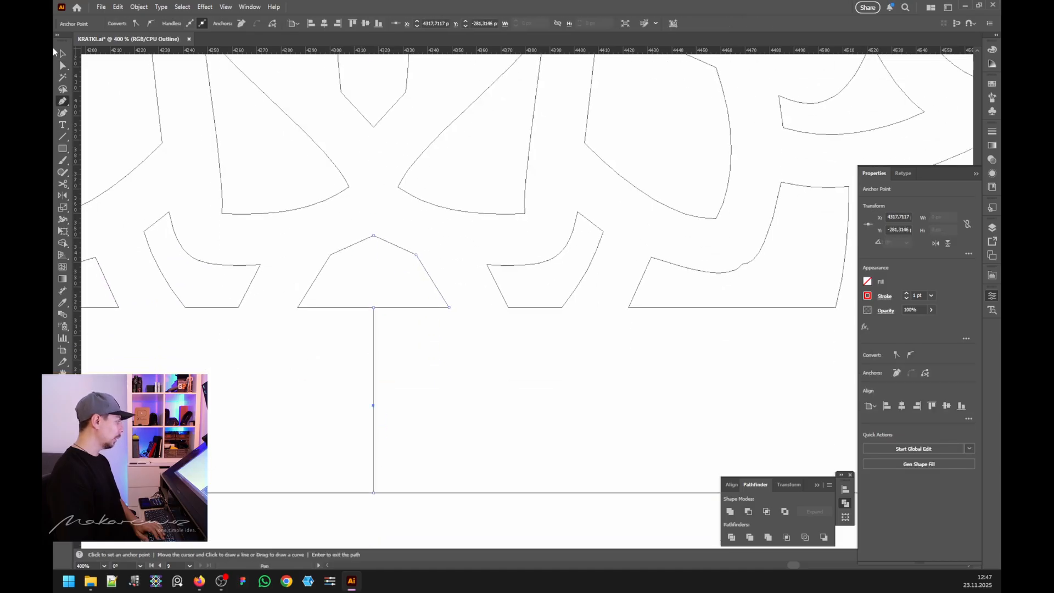
left_click(62, 66)
left_click(332, 398)
Step: Average the seam anchors of the top centre opening on both axes and unite its two halves into one outline
scroll(387, 428, "down", 5)
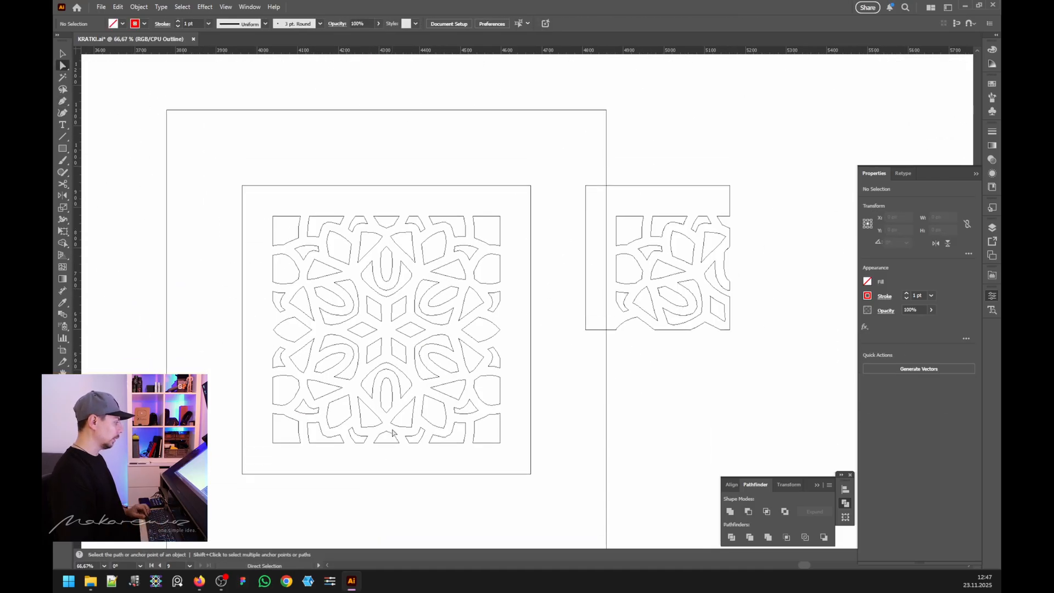
scroll(379, 395, "up", 1)
scroll(369, 366, "up", 2)
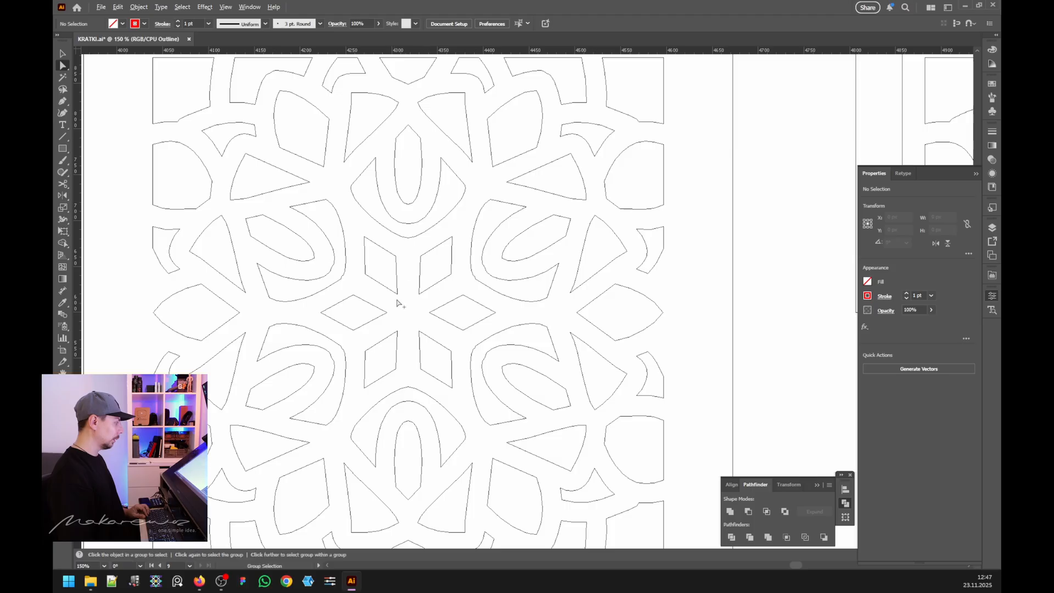
scroll(397, 303, "up", 4)
scroll(395, 222, "up", 5)
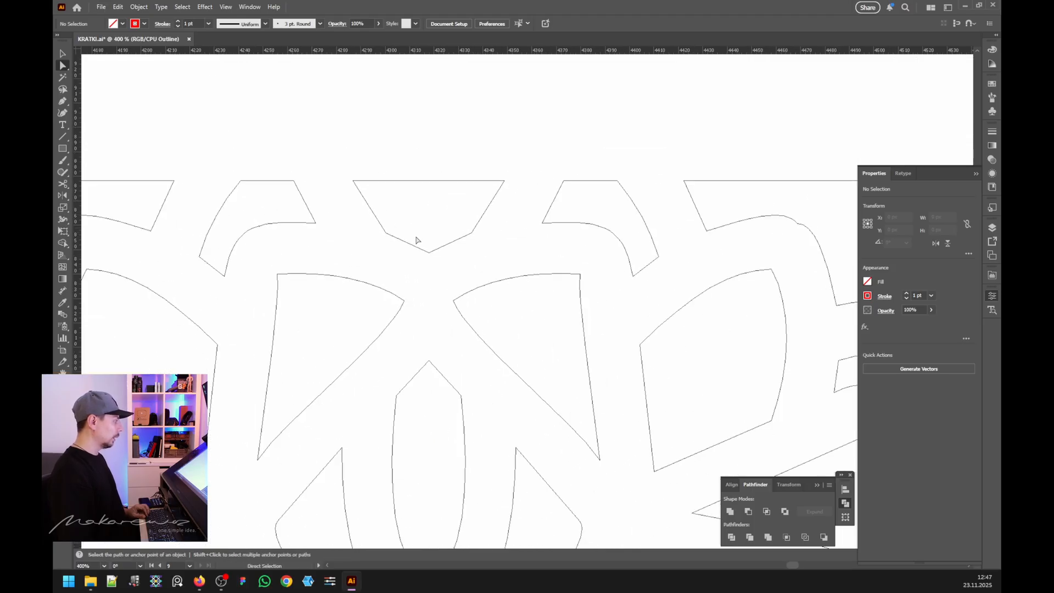
left_click(429, 252)
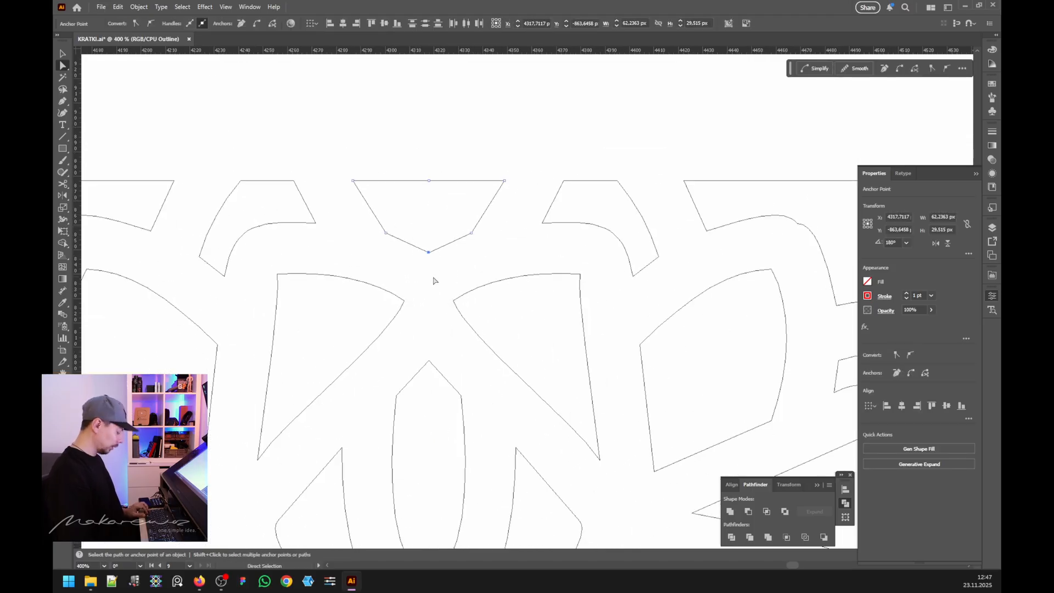
key("ctrl+alt+j")
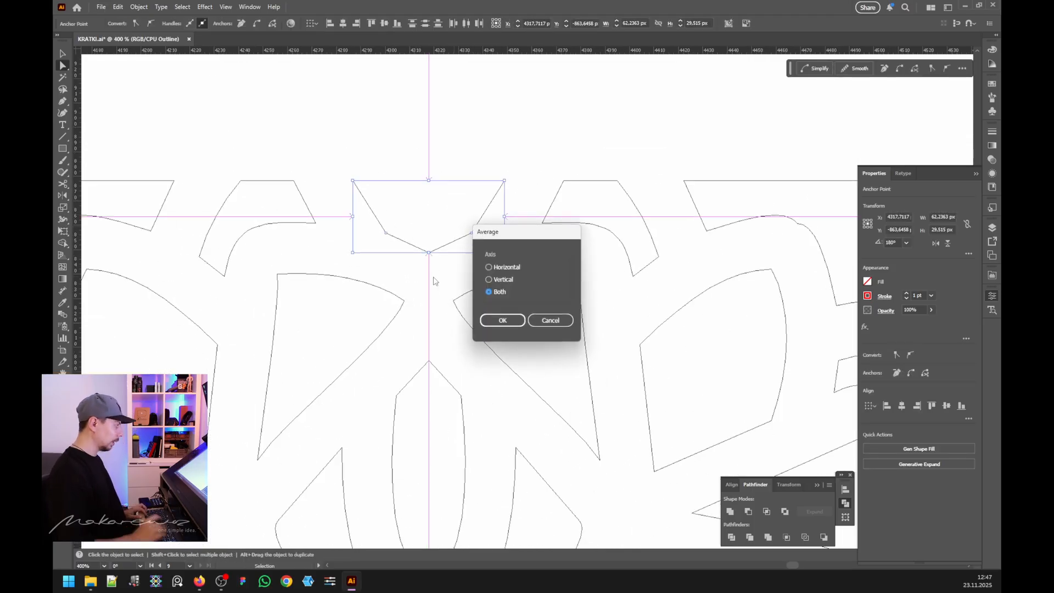
left_click(500, 321)
left_click(731, 512)
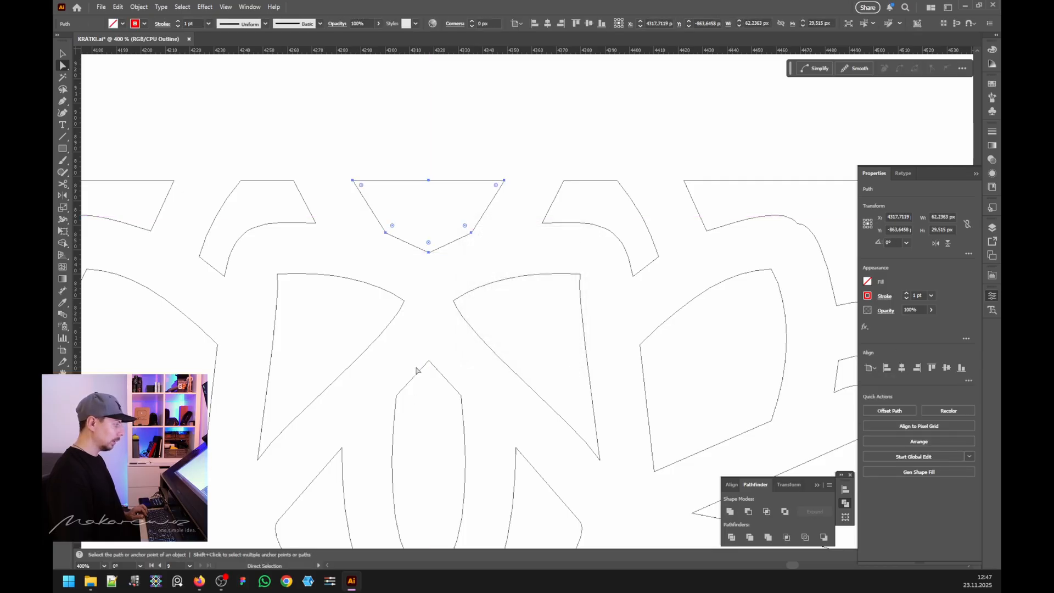
Step: Average the seam anchors at the upper oval's pointed tip on both axes and unite its two halves
scroll(416, 371, "down", 1)
left_click_drag(419, 301, 438, 357)
key("ctrl+alt+j")
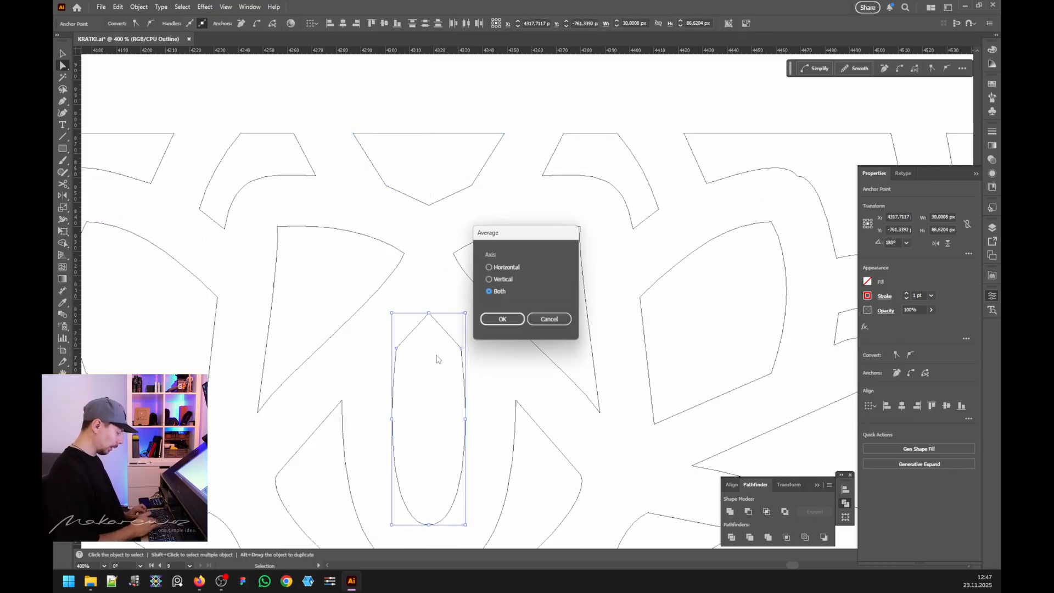
left_click(502, 320)
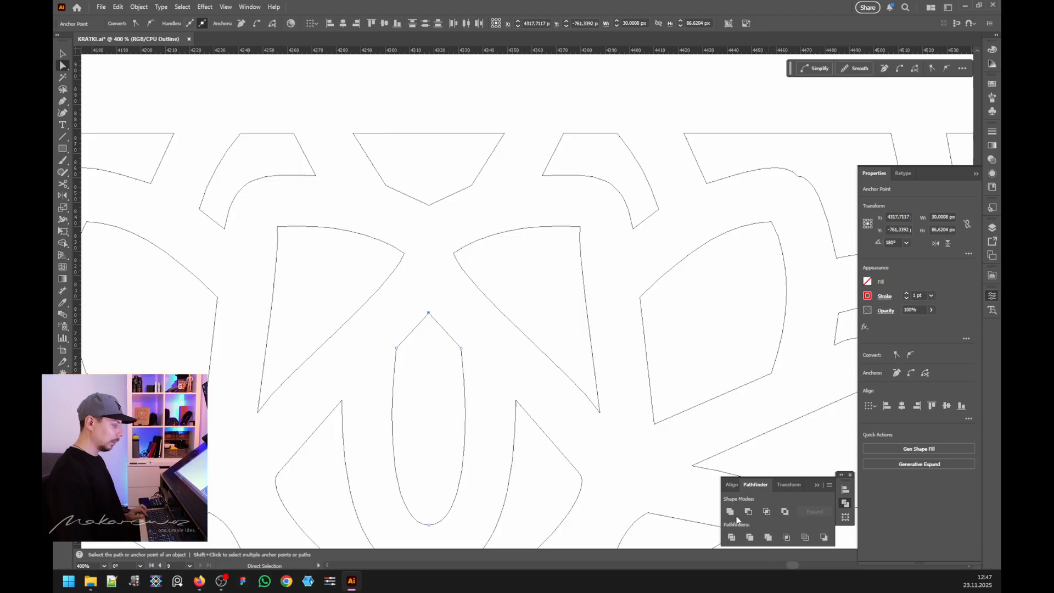
Step: Try to average the anchor at the upper oval's rounded end
scroll(470, 440, "down", 2)
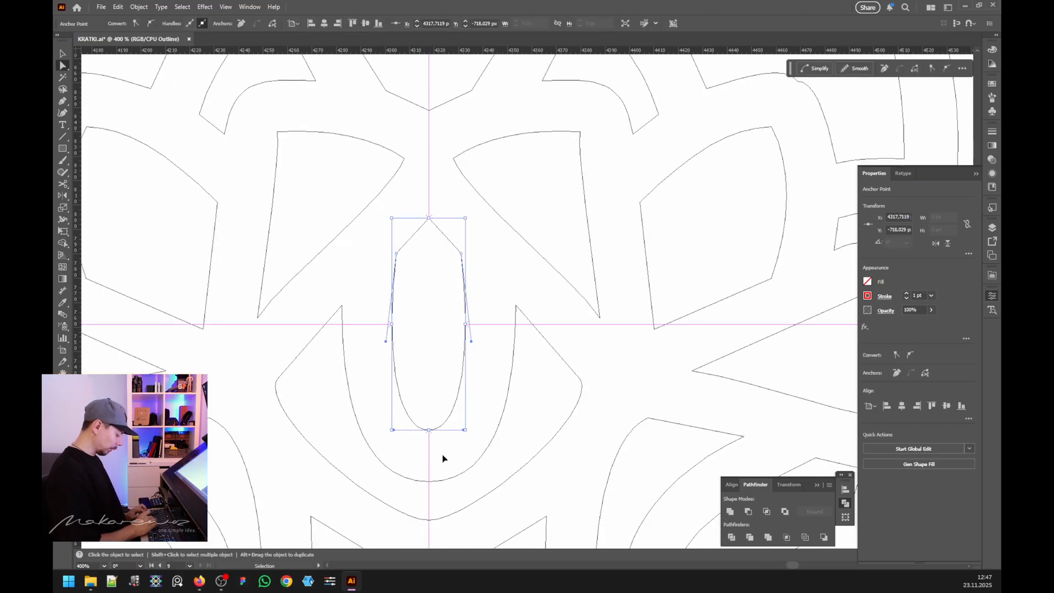
key("ctrl+alt+j")
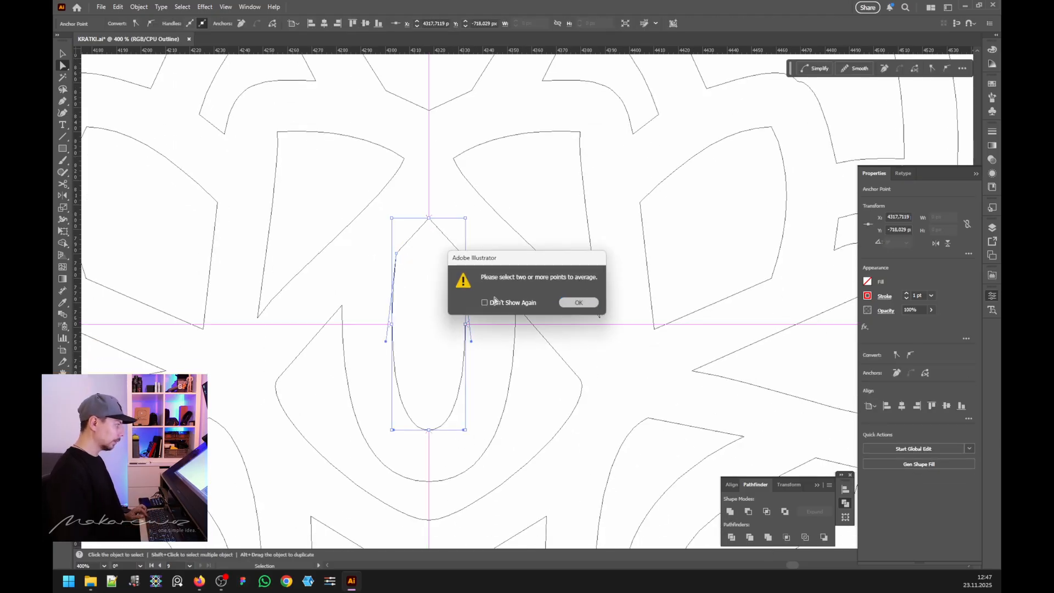
key("Return")
left_click(429, 430)
Step: Average the seam anchors at the bottom of the upper U-shaped arc on both axes and unite its two halves
scroll(443, 443, "down", 2)
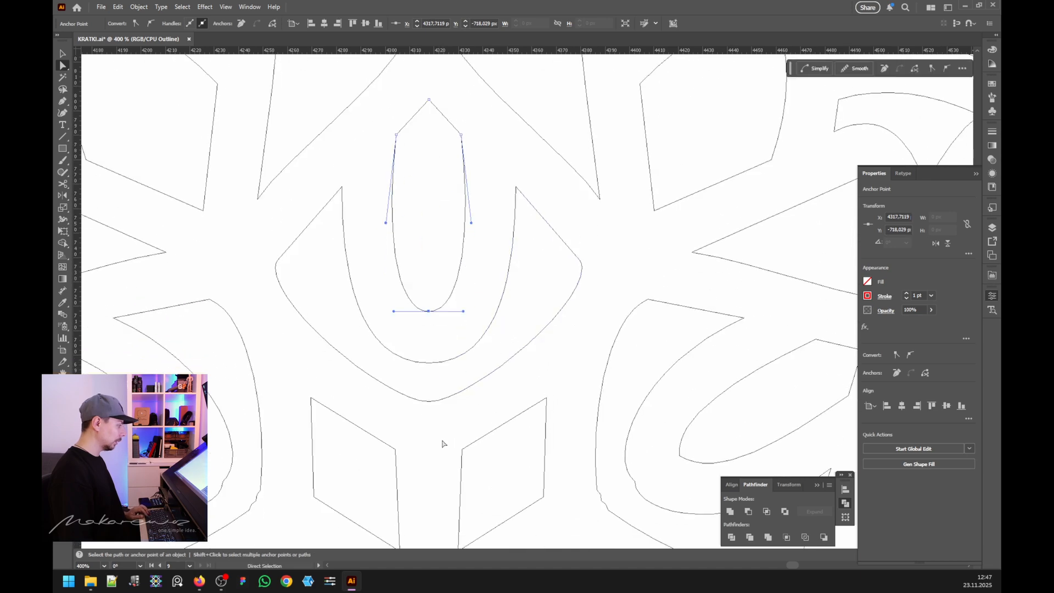
scroll(443, 443, "down", 1)
left_click(429, 315)
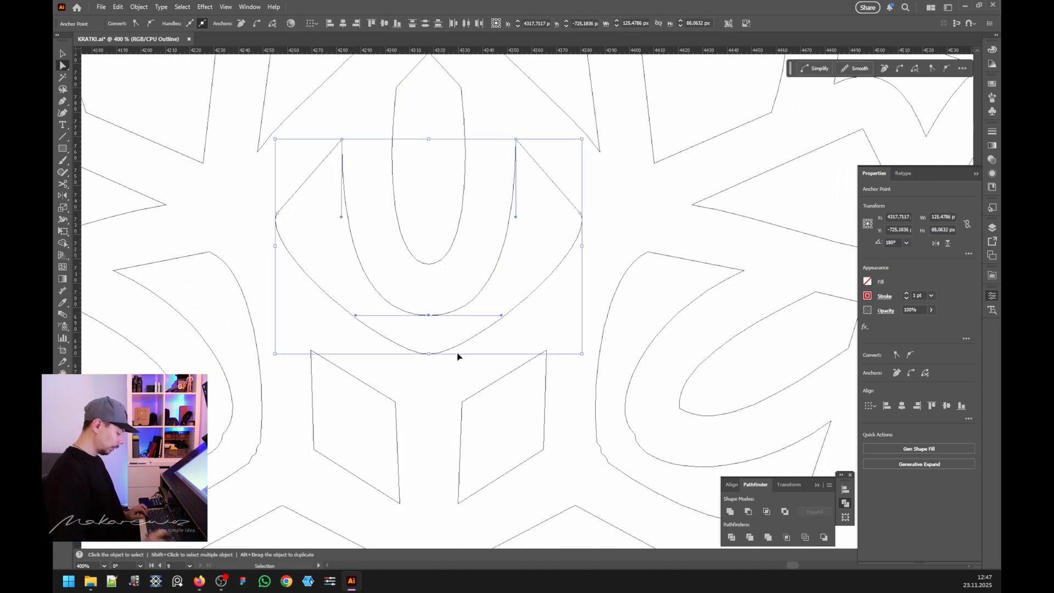
key("ctrl+alt+j")
left_click(511, 321)
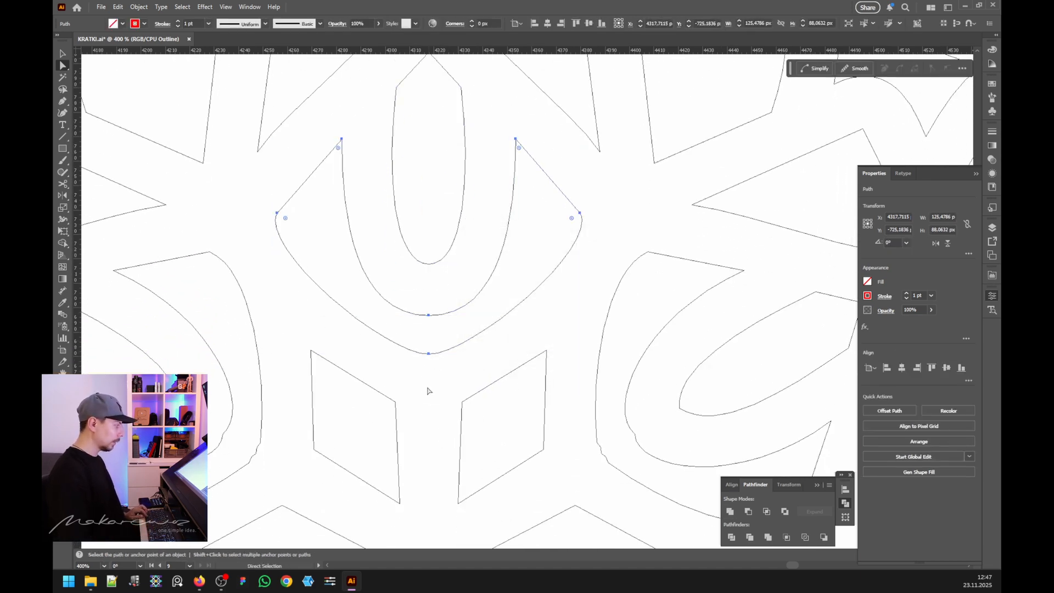
left_click_drag(424, 351, 424, 351)
Step: Select the seam anchors on the lower inverted-U arc and unite its two halves into one outline
scroll(449, 391, "down", 5)
scroll(440, 412, "down", 3)
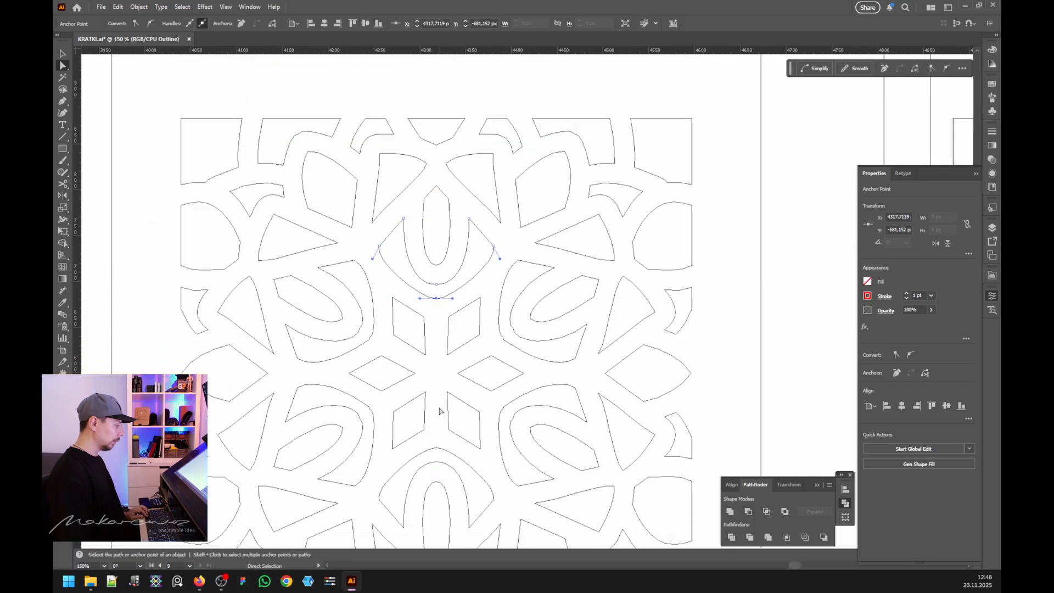
scroll(438, 415, "down", 1)
scroll(437, 415, "up", 2)
left_click(431, 367)
left_click_drag(431, 367, 451, 426)
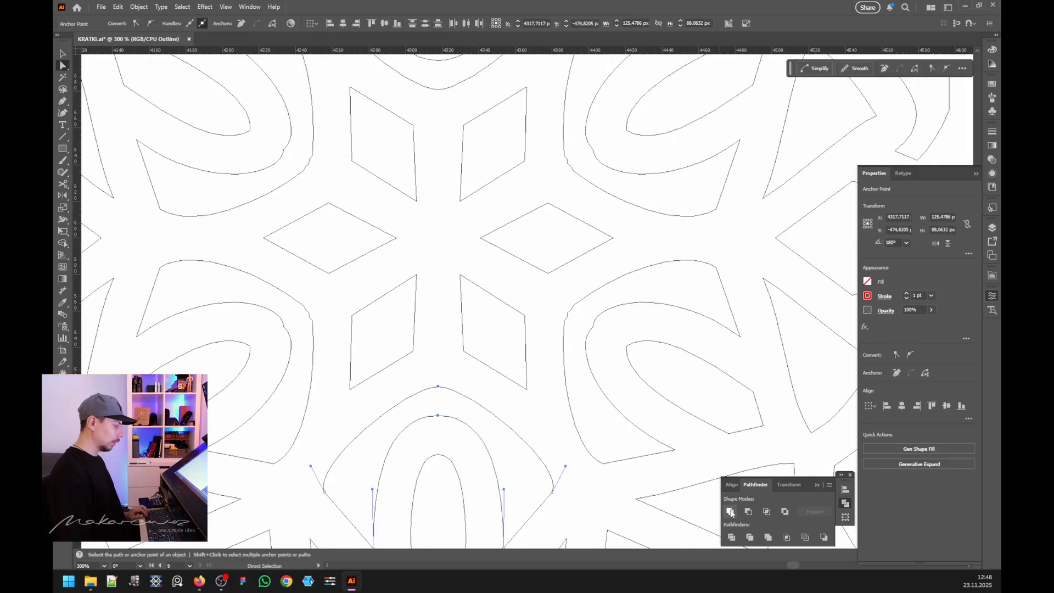
left_click(730, 512)
scroll(439, 330, "down", 3)
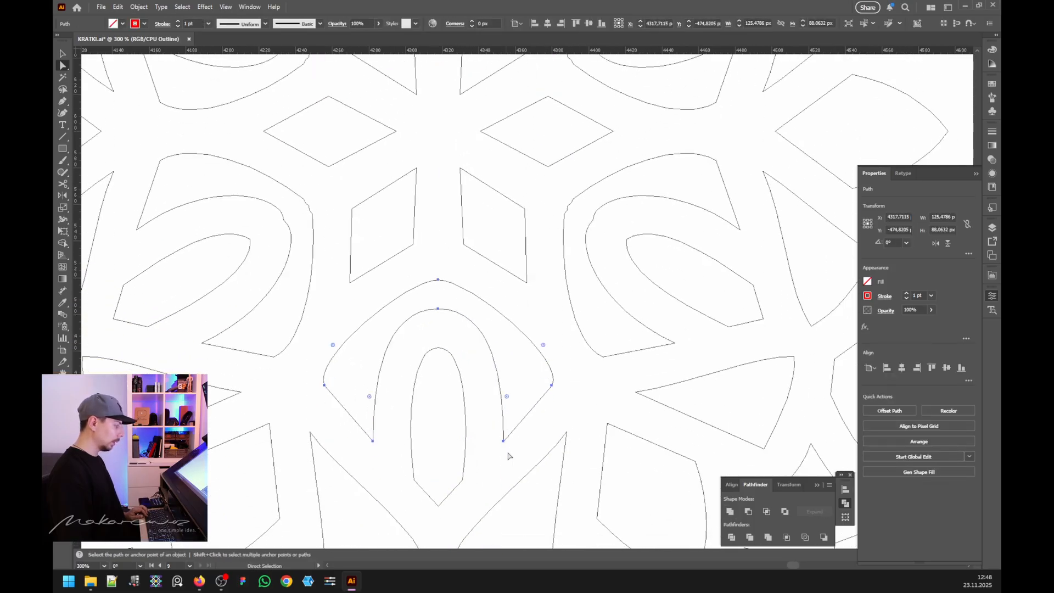
Step: Try shifting the lower inverted-U arc's outer tip anchor upward, and undo the move
left_click(438, 309)
left_click_drag(439, 280, 438, 260)
key("ctrl+z")
Step: Try to unite the two halves of the lower oval, and undo the union
left_click_drag(430, 336, 449, 377)
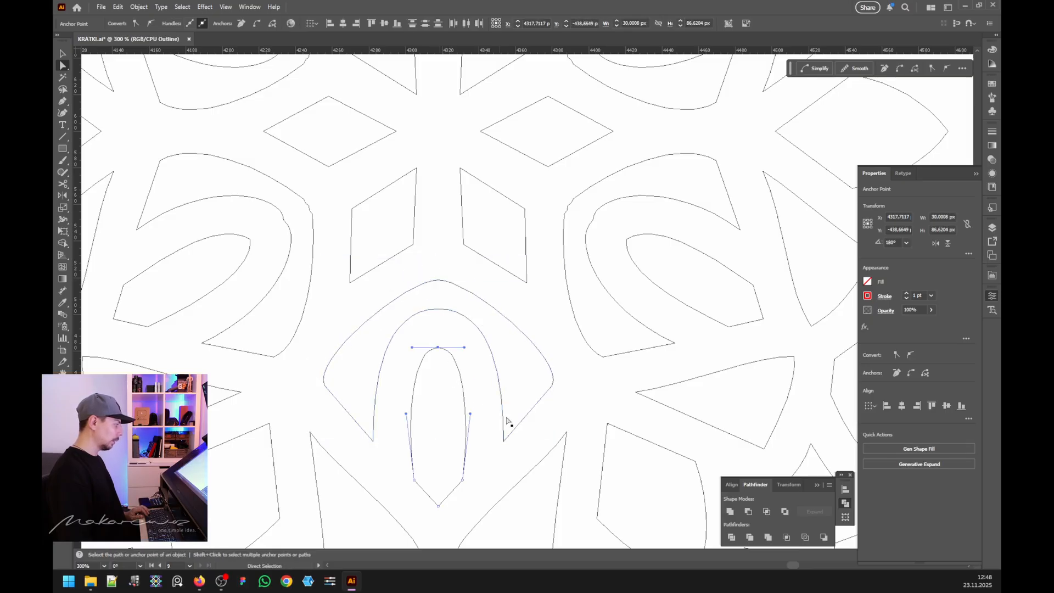
left_click(431, 326)
left_click(438, 347)
left_click_drag(402, 330, 437, 443)
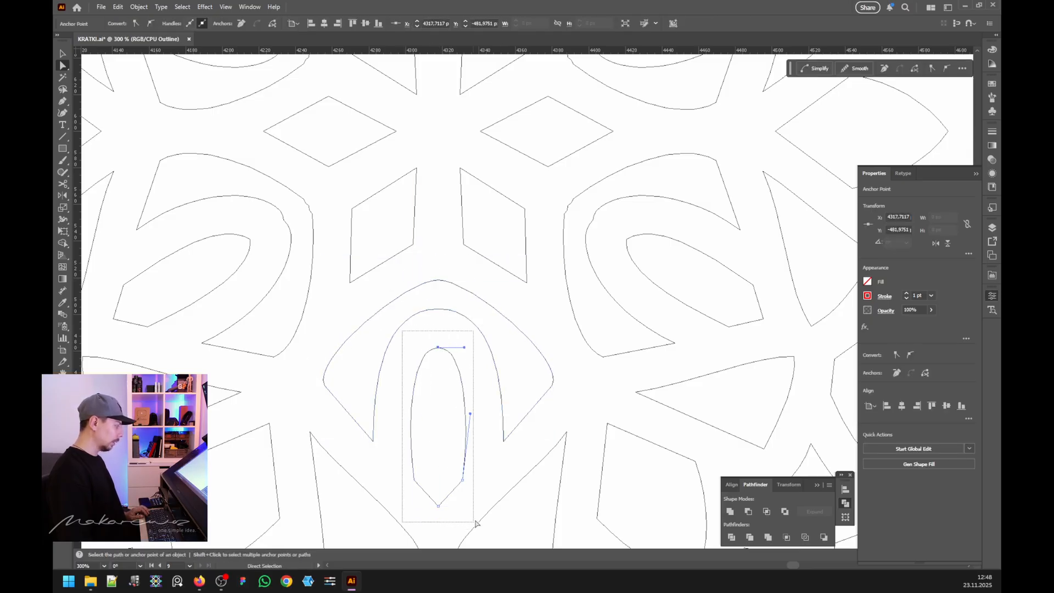
left_click_drag(476, 523, 477, 523)
left_click(730, 511)
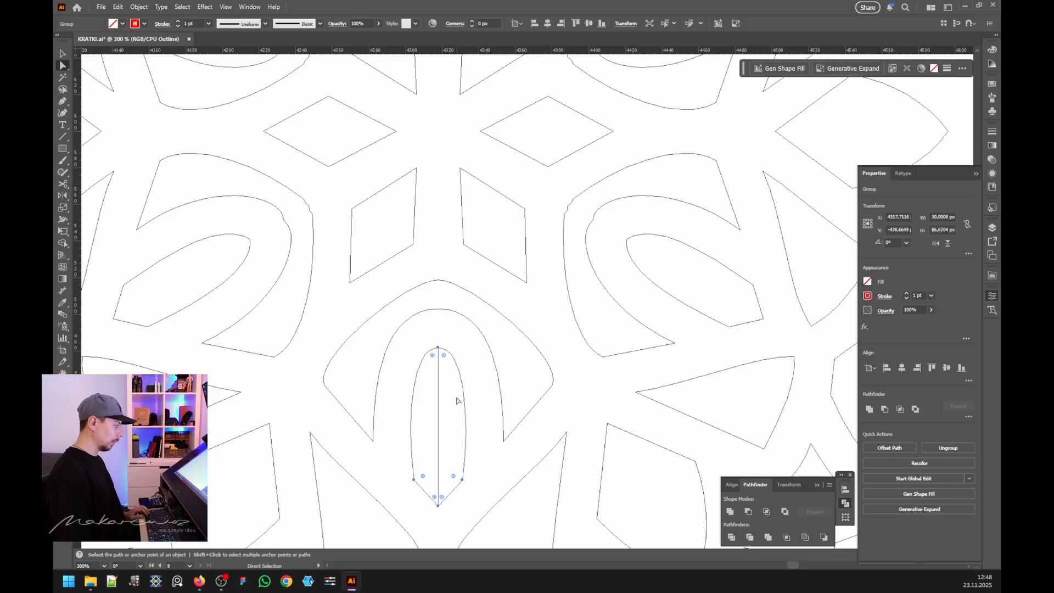
key("ctrl+z")
Step: Average the lower oval's top and bottom seam anchors on both axes and unite its two halves
left_click_drag(430, 337, 448, 379)
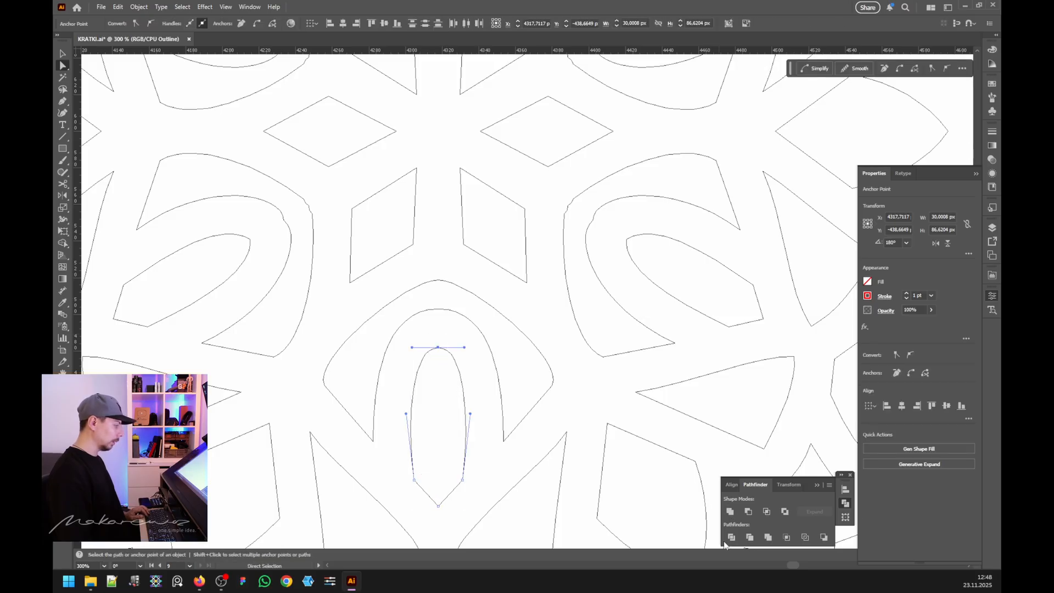
key("ctrl+alt+j")
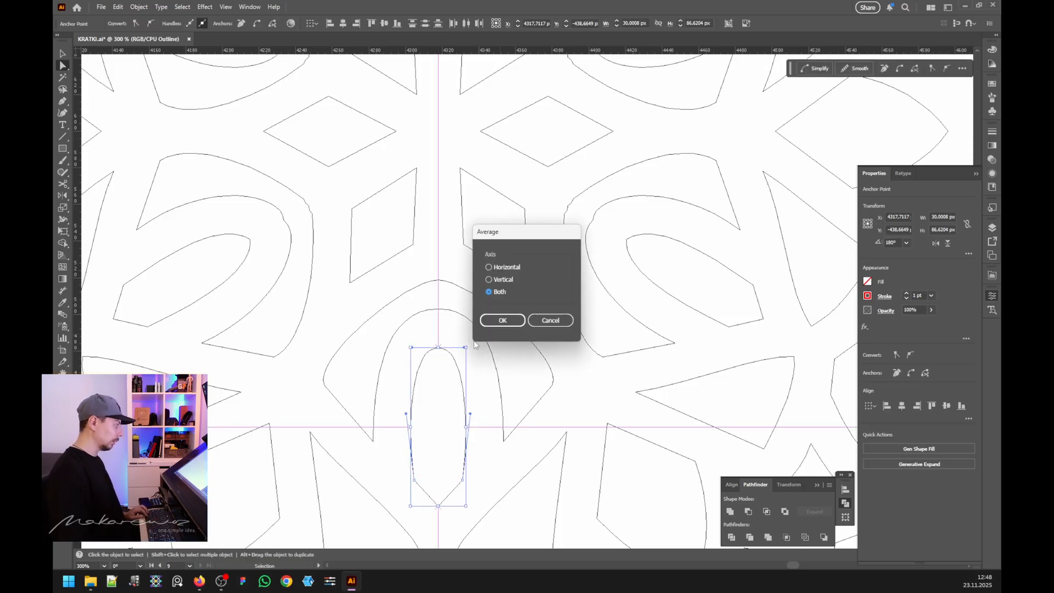
left_click(503, 321)
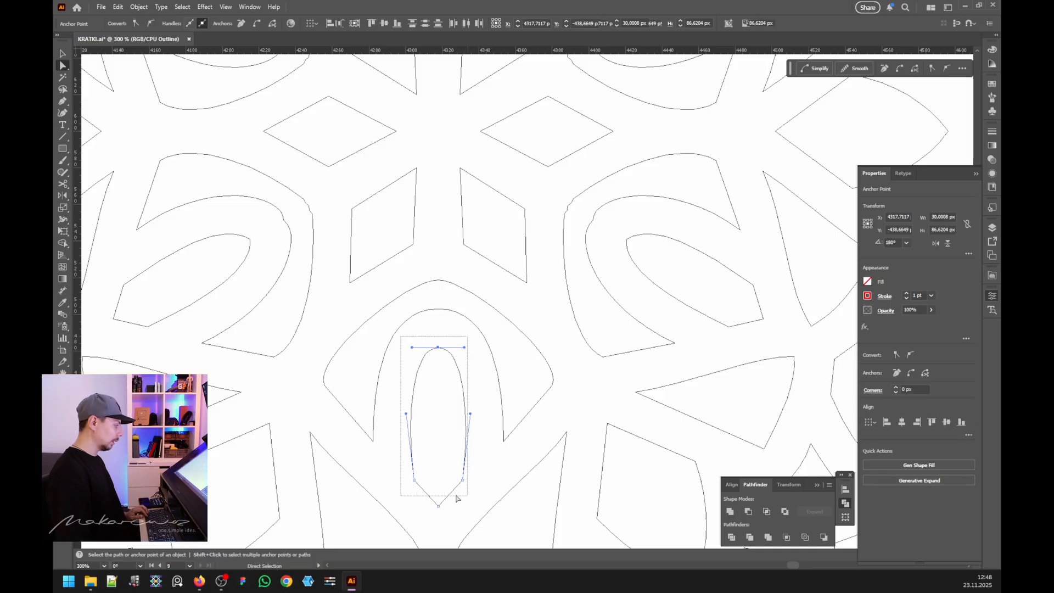
left_click_drag(444, 517, 429, 491)
key("ctrl+alt+j")
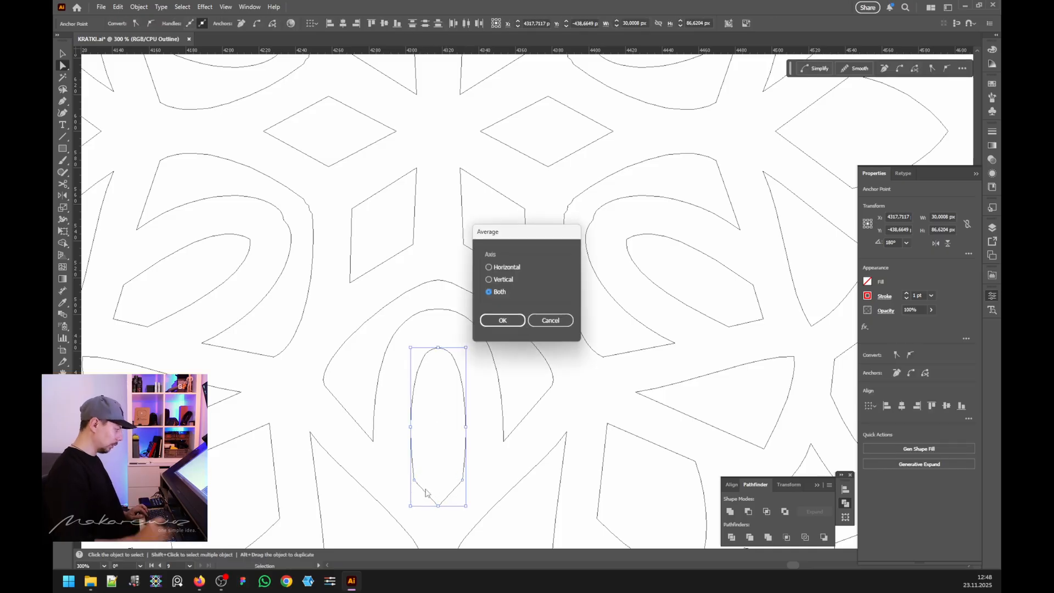
left_click(502, 321)
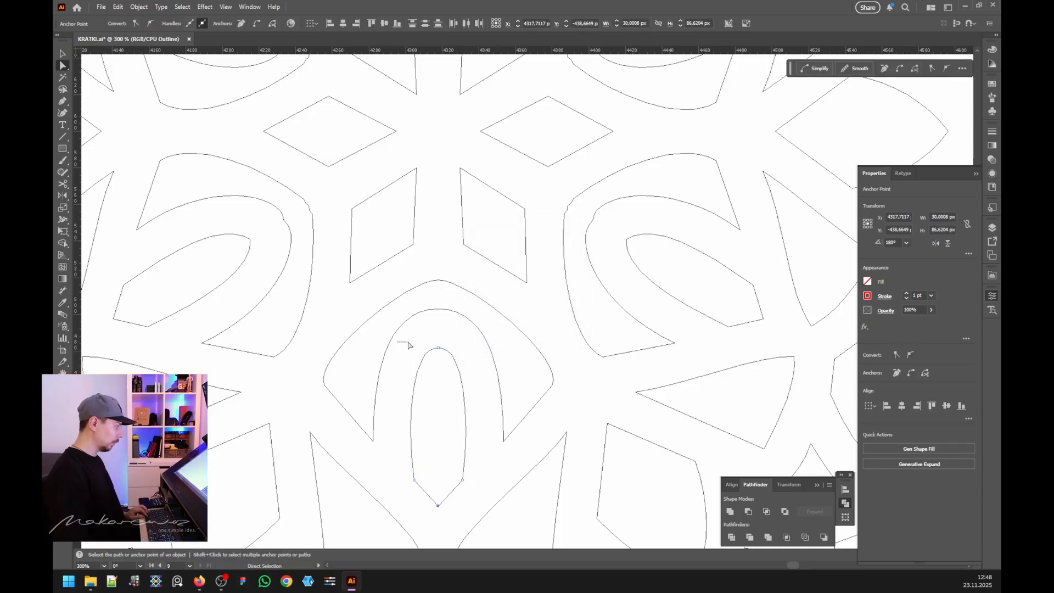
left_click_drag(408, 345, 477, 514)
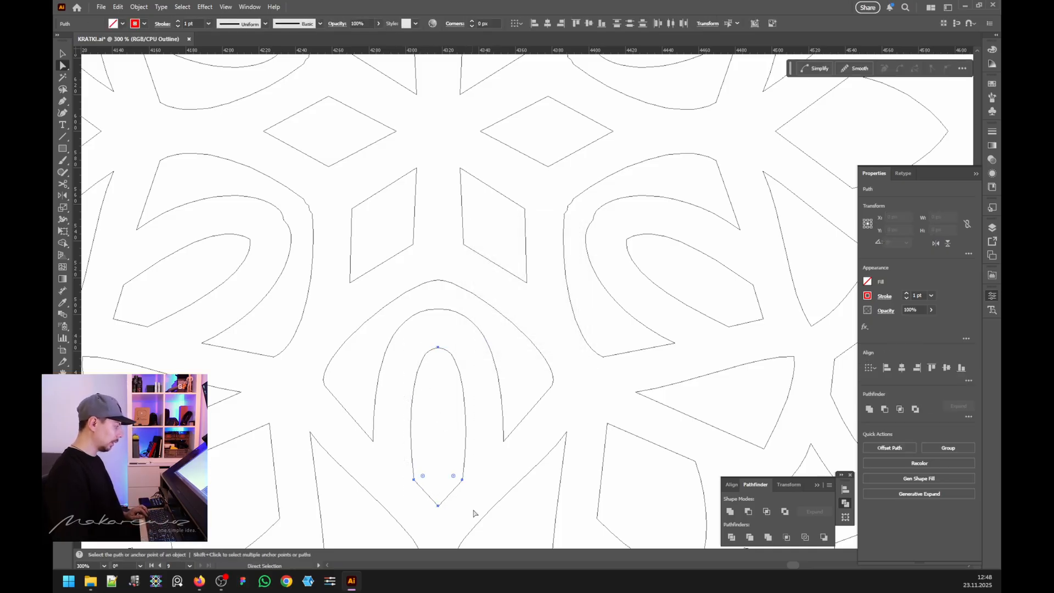
left_click(440, 364)
Step: Average the seam anchors at the peak and base of the small bottom-edge shape on both axes, and unite its halves
left_click_drag(412, 320, 471, 445)
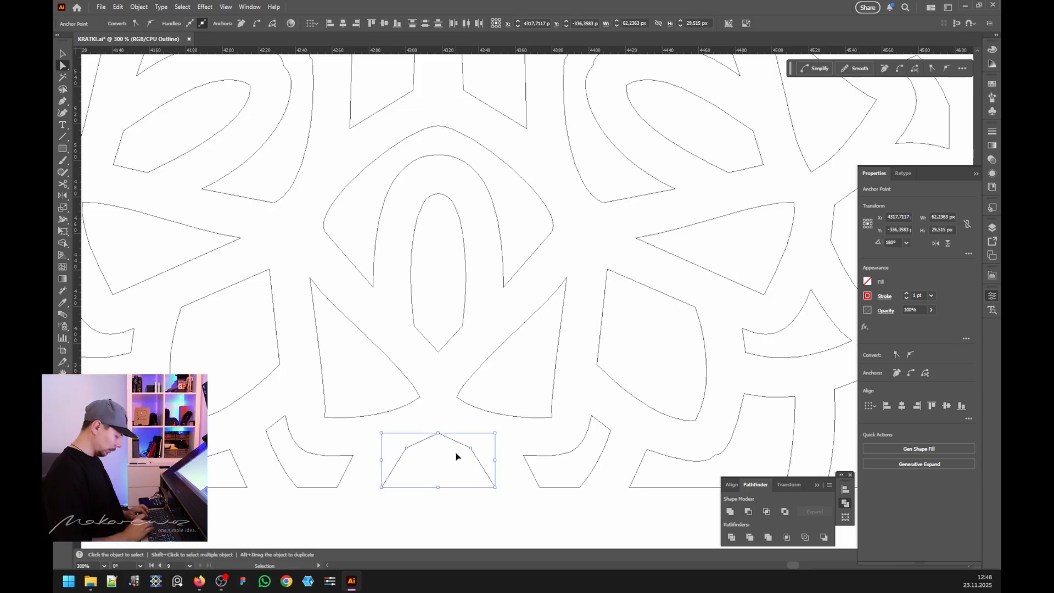
key("ctrl+alt+j")
left_click(504, 321)
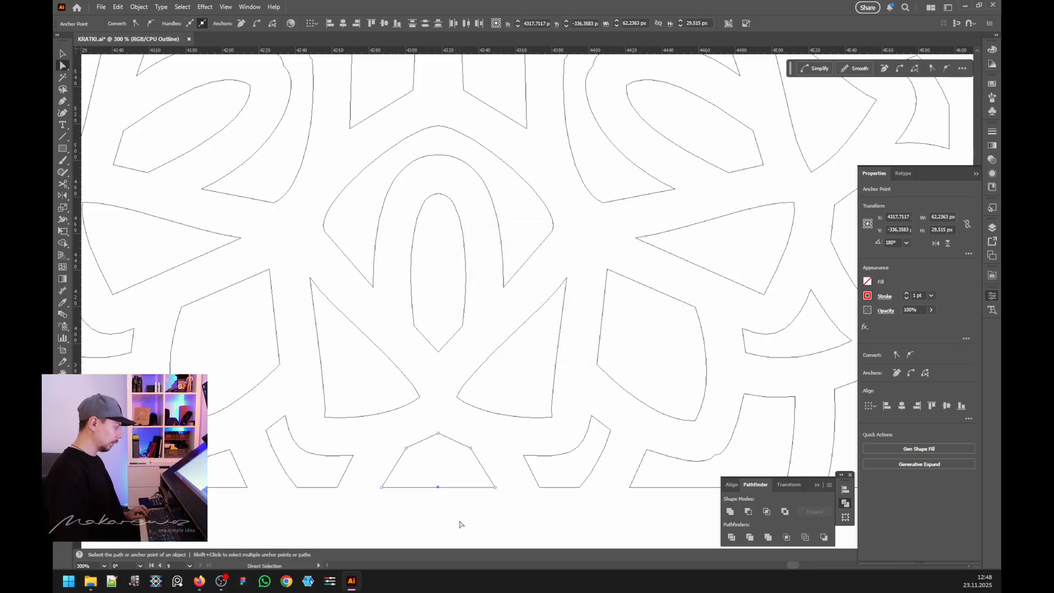
key("ctrl+alt+j")
left_click(504, 320)
left_click_drag(374, 432, 507, 528)
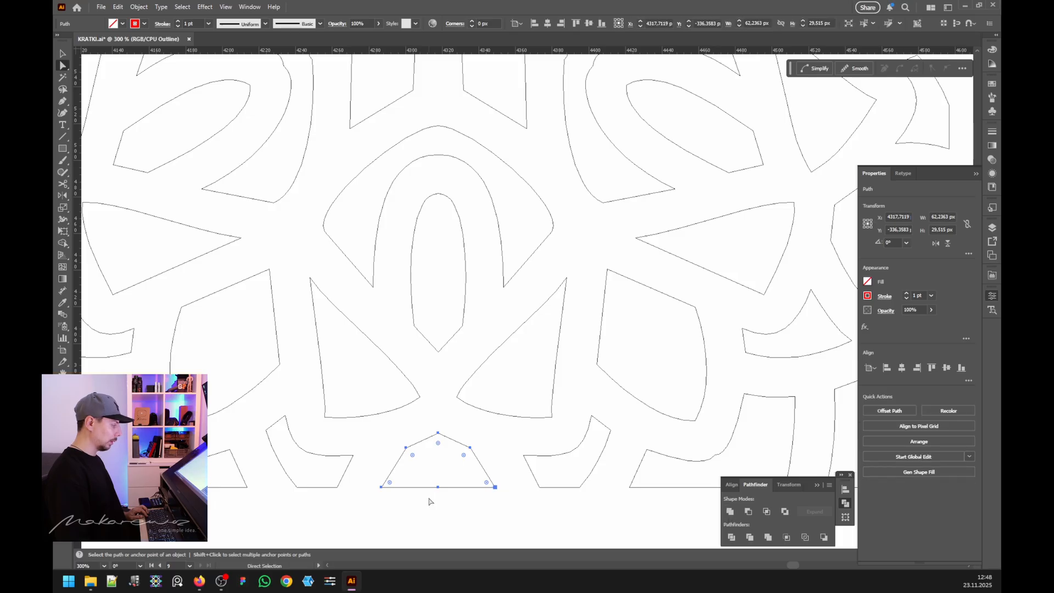
Step: Try deleting the middle anchor on the bottom-edge shape's base, and undo the deletion
left_click(438, 487)
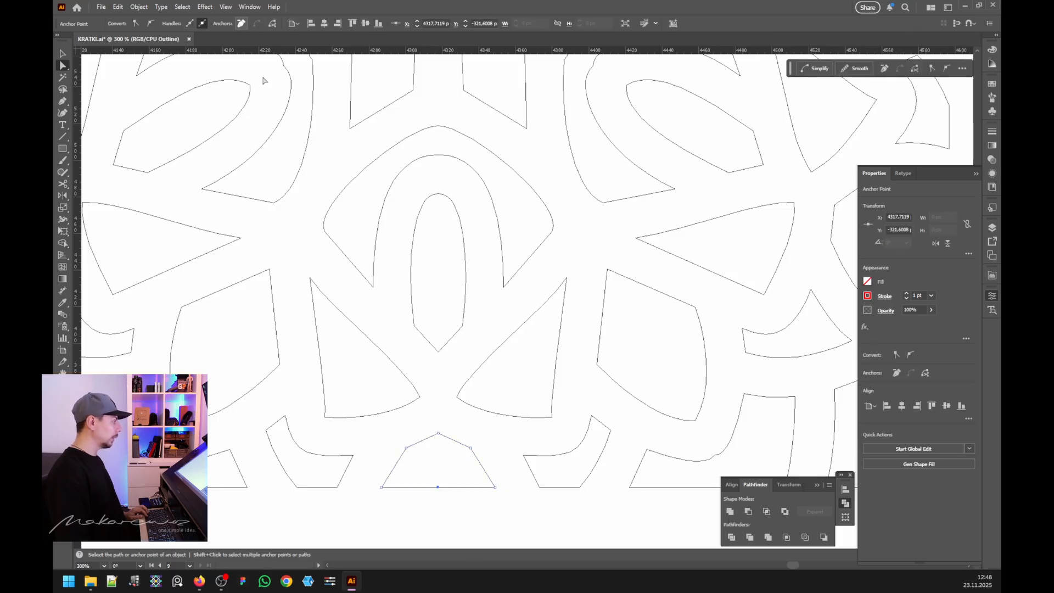
key("Delete")
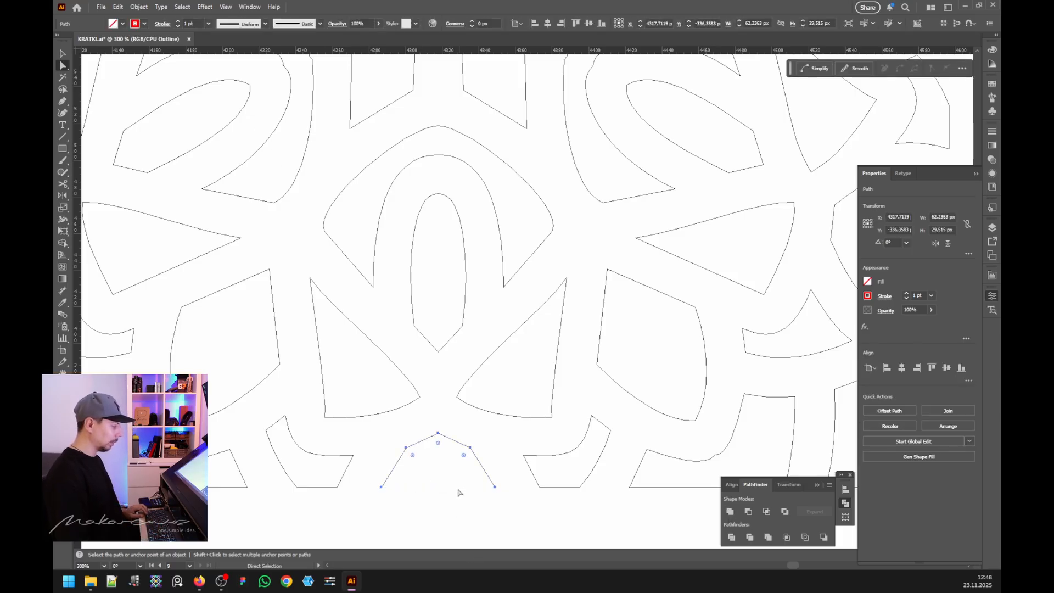
key("ctrl+z")
Step: Remove the redundant middle anchor from the bottom-edge shape's base with the Delete Anchor Point tool
left_click_drag(446, 497, 445, 494)
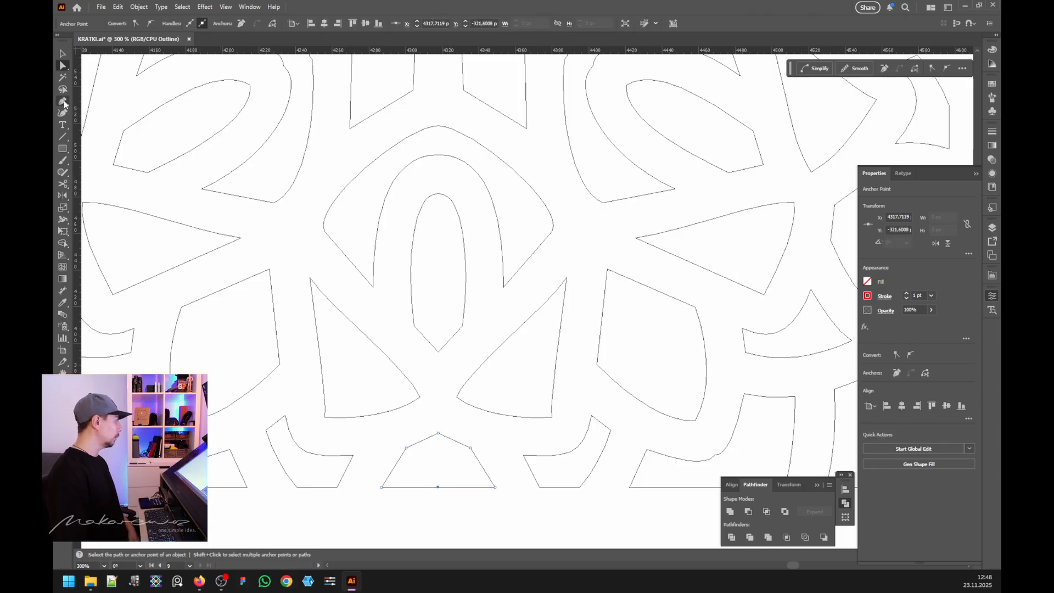
left_click_drag(64, 103, 102, 128)
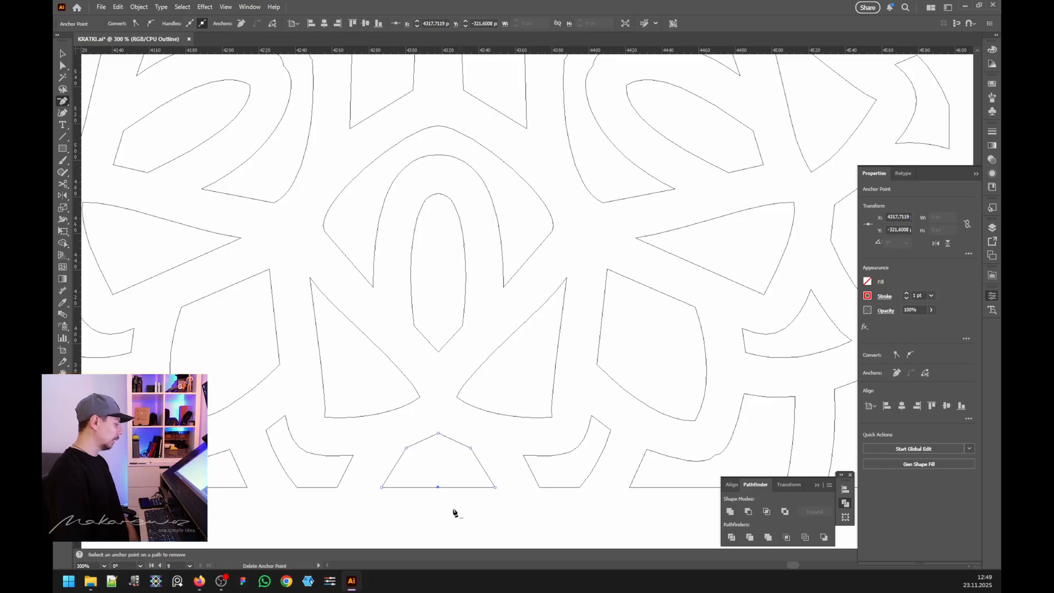
left_click(439, 488)
Step: Select the complete square ornament and switch the display from outlines to GPU Preview
scroll(420, 466, "down", 5)
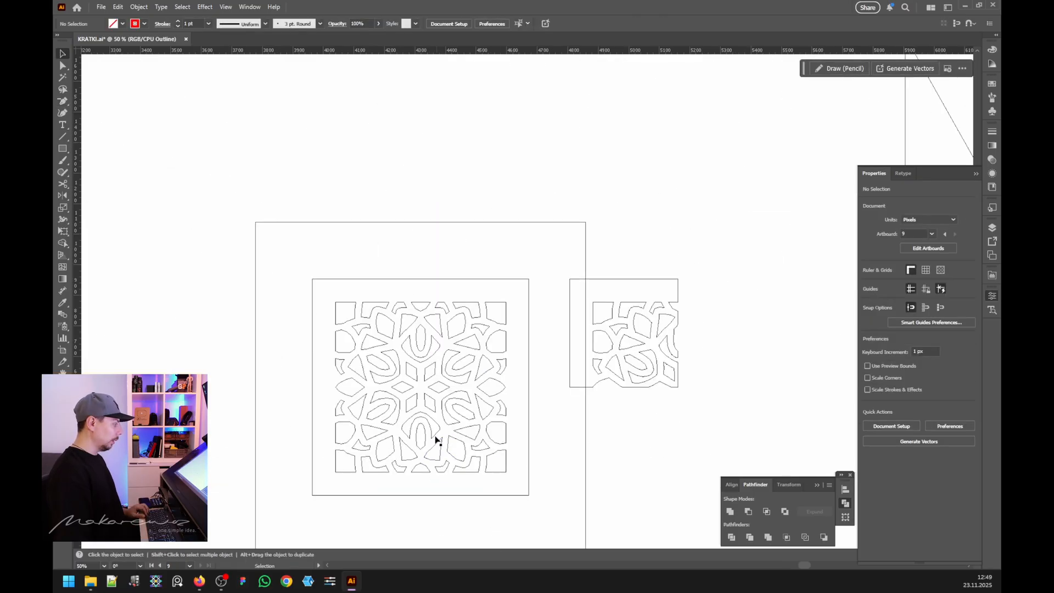
scroll(430, 436, "up", 2)
scroll(425, 333, "down", 1)
left_click_drag(254, 185, 580, 502)
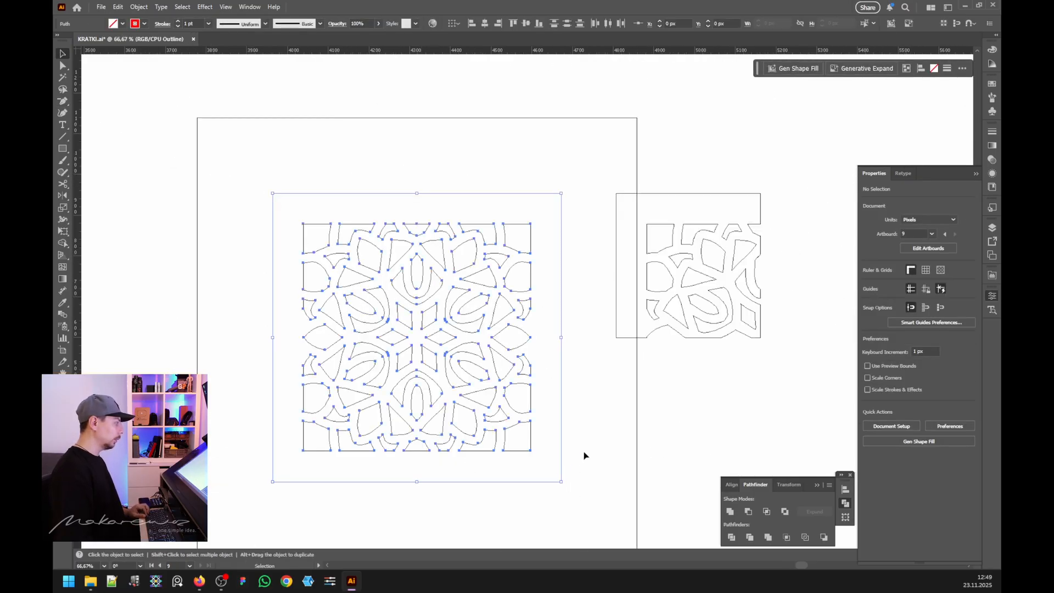
left_click(226, 7)
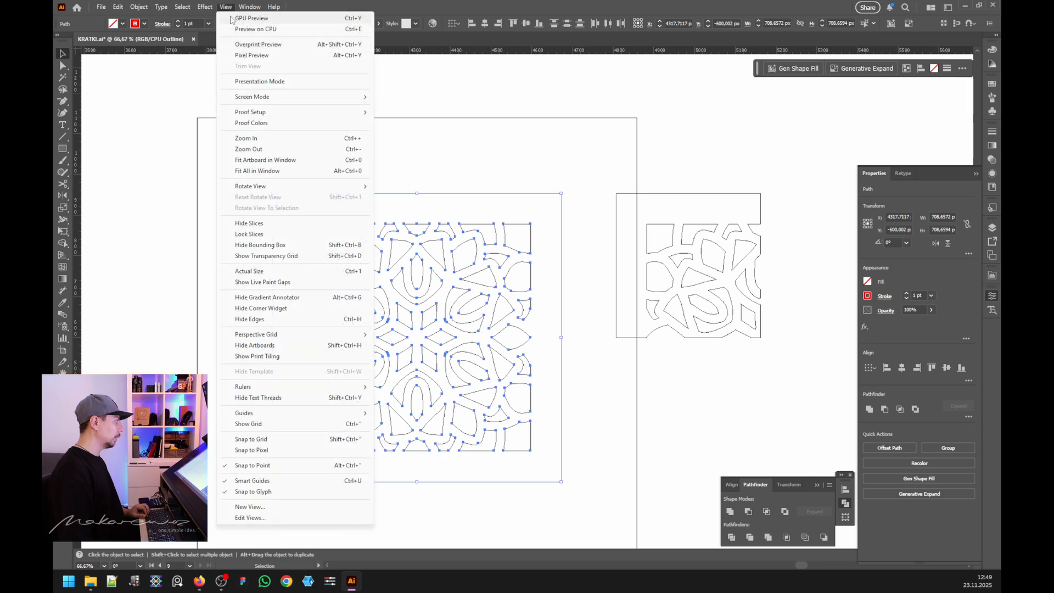
left_click(247, 17)
Step: Fill all the paths of the selected ornament with orange
left_click(456, 154)
left_click(542, 484)
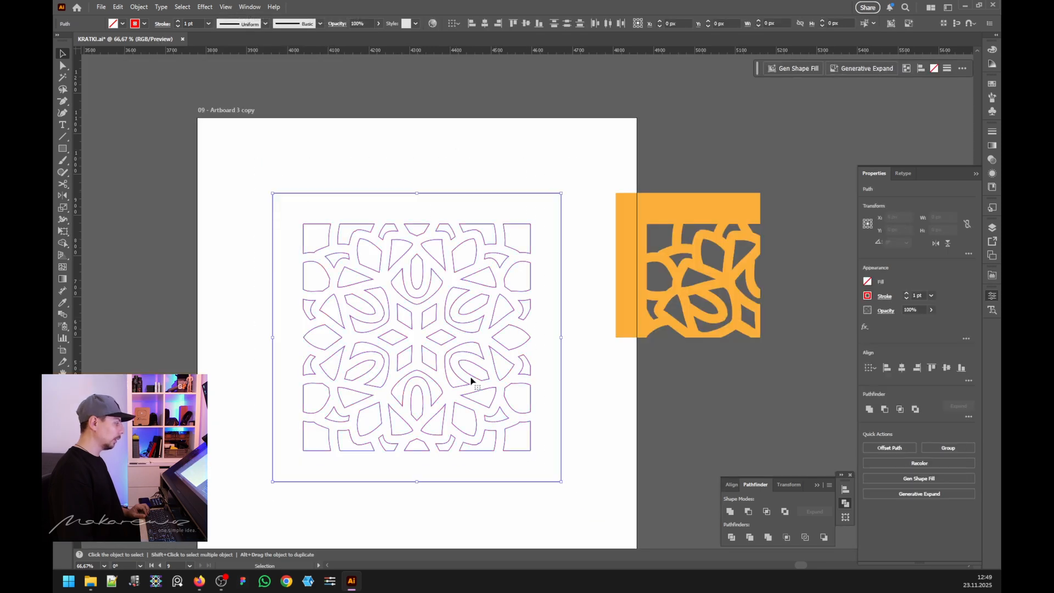
left_click(122, 23)
left_click(87, 73)
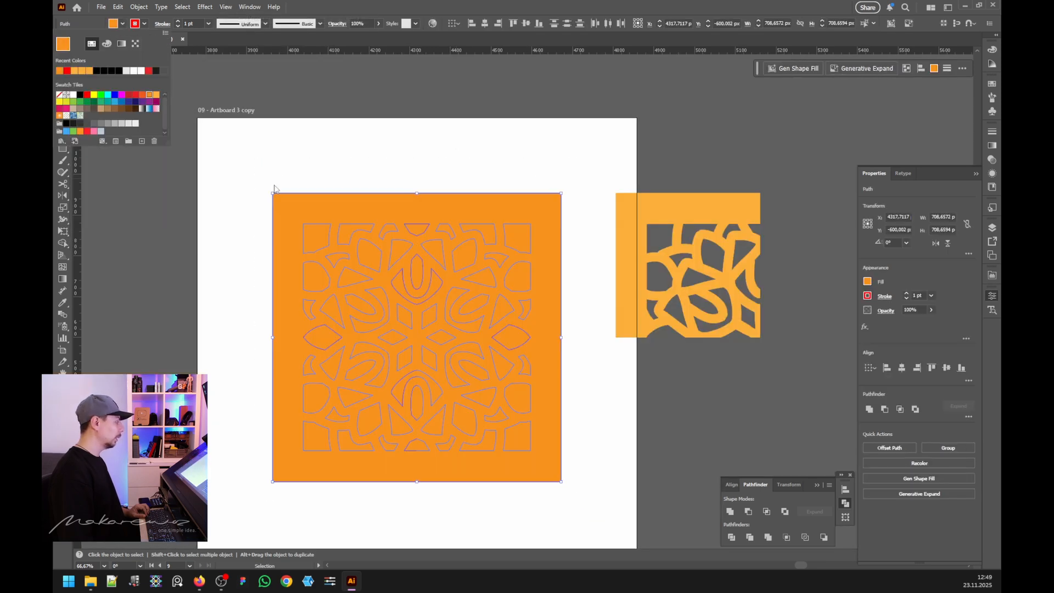
left_click(332, 168)
left_click(543, 482)
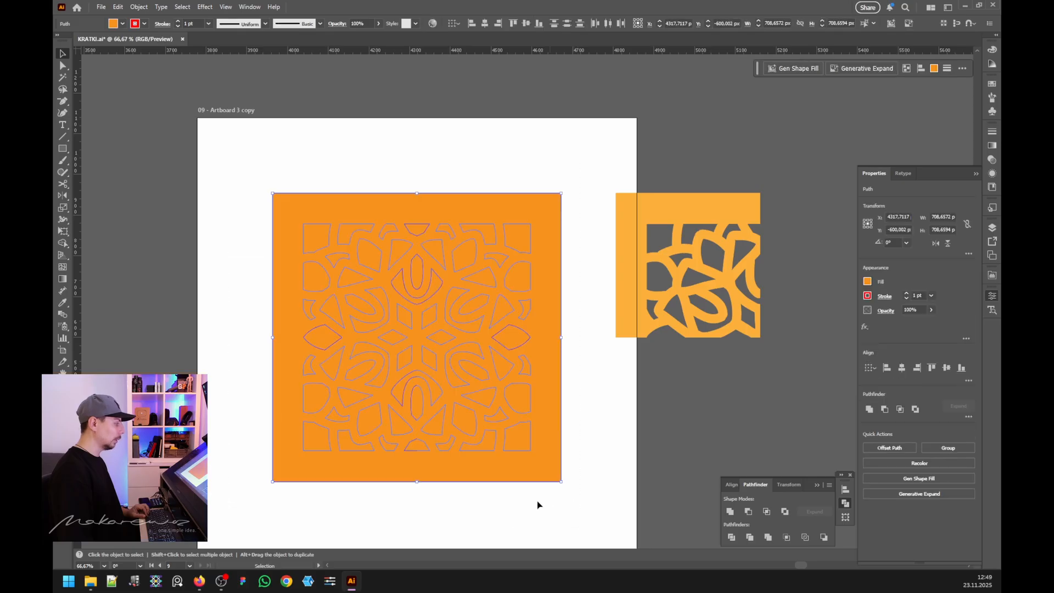
Step: Try moving the lower oval slightly within the orange square, and undo the move
key("ctrl+shift+a")
scroll(480, 339, "up", 1)
left_click_drag(429, 374, 405, 393)
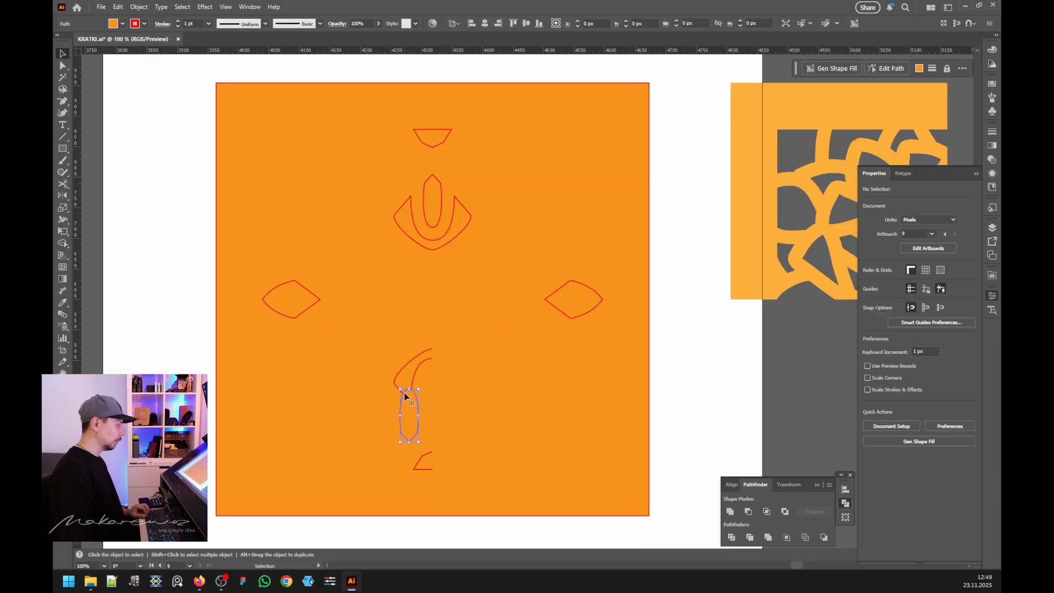
key("ctrl+z")
Step: Select all the ornament paths and apply Pathfinder Exclude to cut the inner shapes out of the orange square
scroll(423, 386, "down", 3)
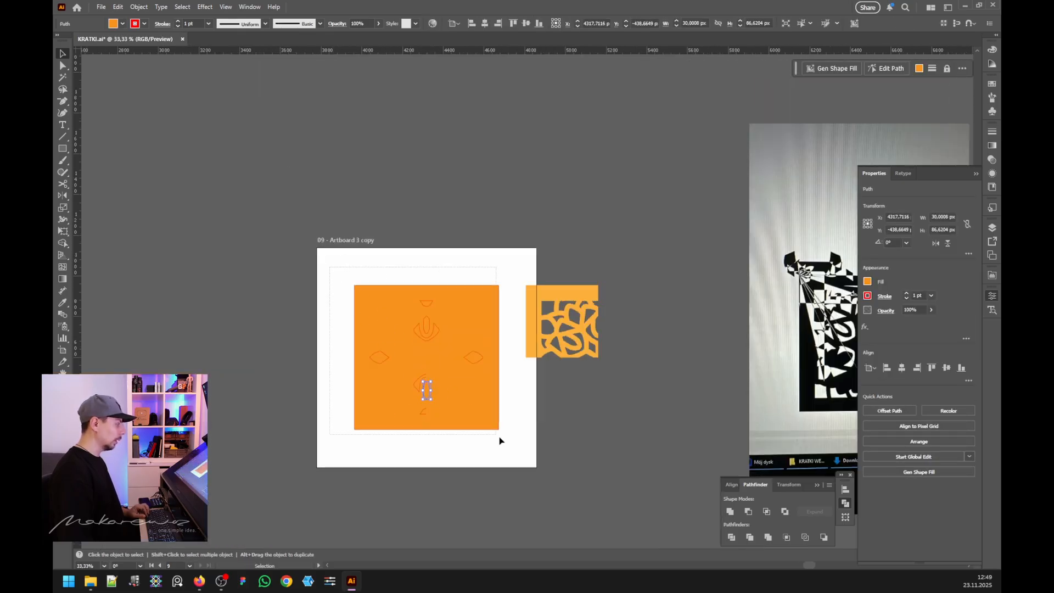
left_click(482, 412)
scroll(447, 336, "up", 2)
scroll(297, 256, "down", 1)
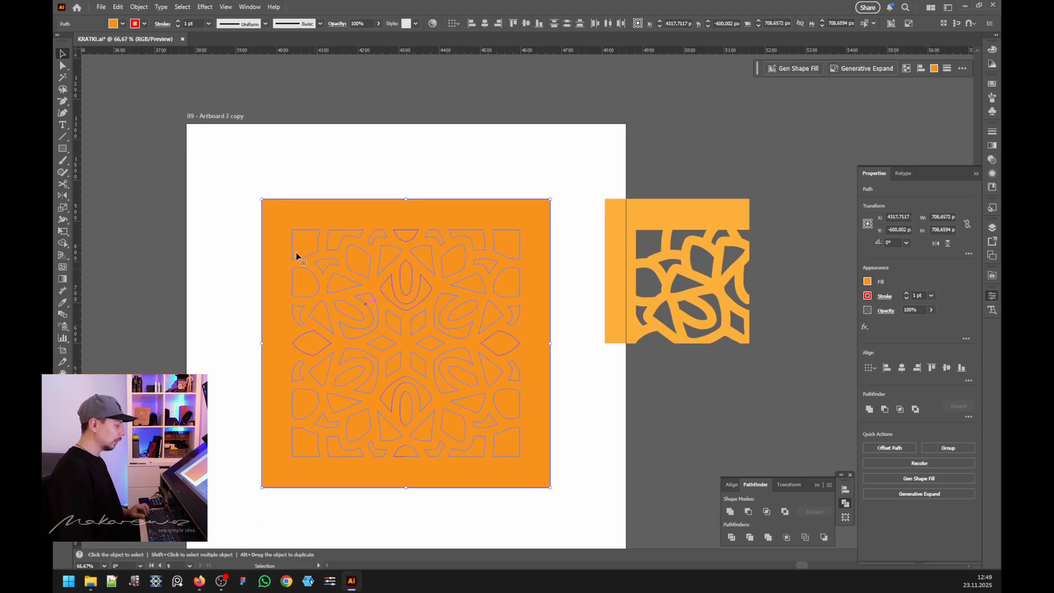
left_click(786, 512)
Step: Reposition the cut-out ornament freehand on the artboard and delete the leftover quarter piece at the artboard's edge
left_click_drag(548, 401, 569, 405)
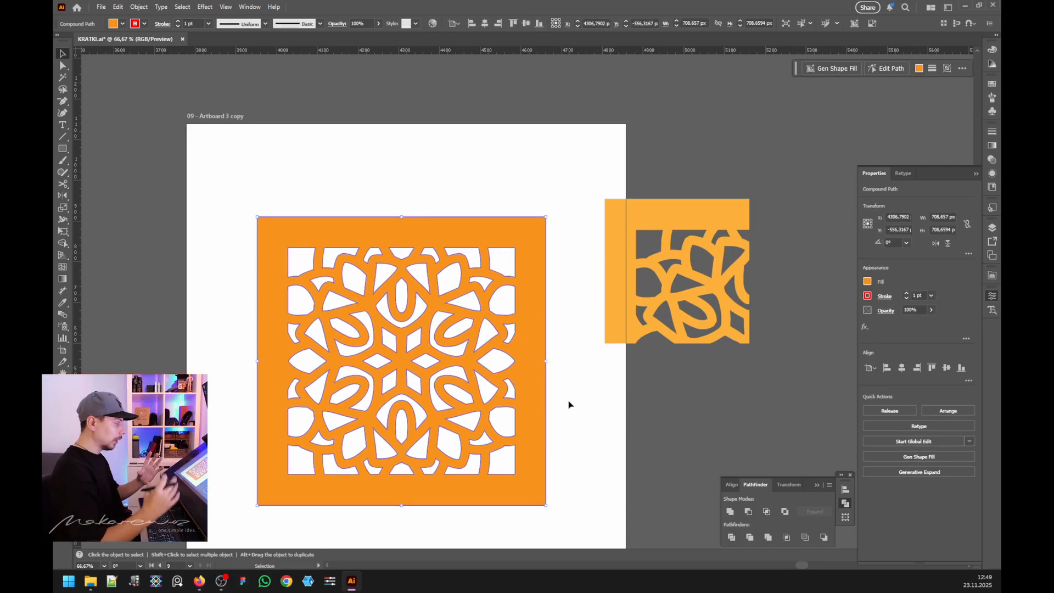
left_click(590, 351)
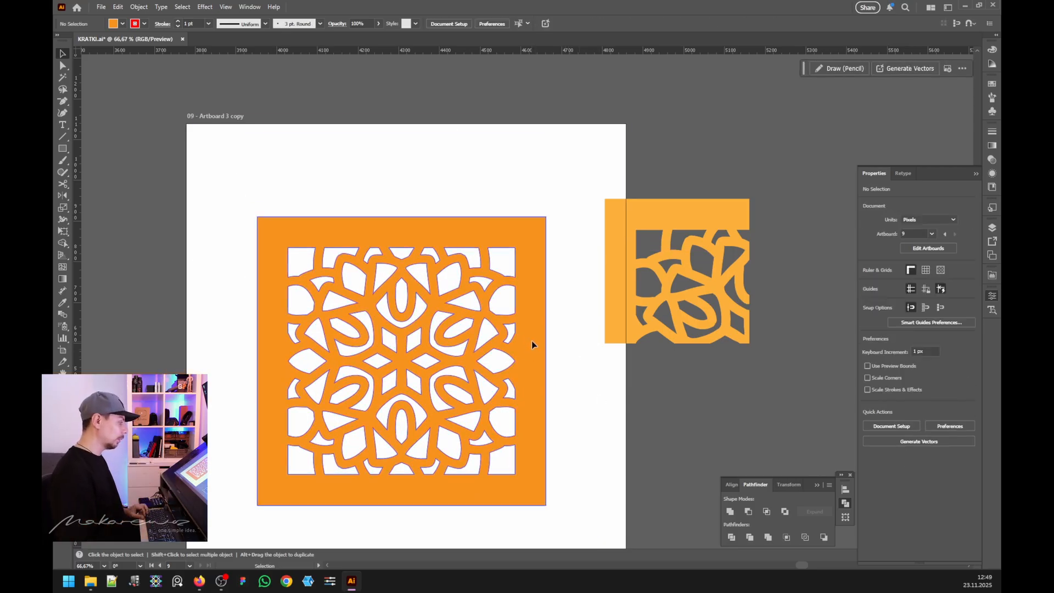
left_click_drag(532, 341, 540, 332)
left_click_drag(602, 160, 814, 388)
key("Delete")
left_click(731, 404)
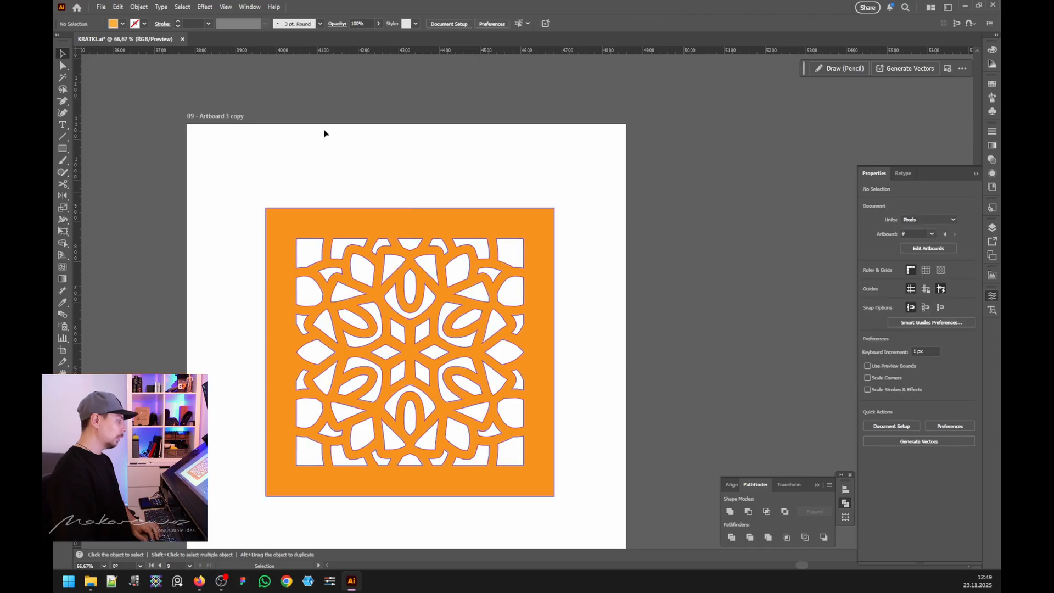
Step: Switch the display back to outline mode and select the whole ornament
key("ctrl+y")
left_click_drag(216, 174, 549, 488)
left_click(447, 200)
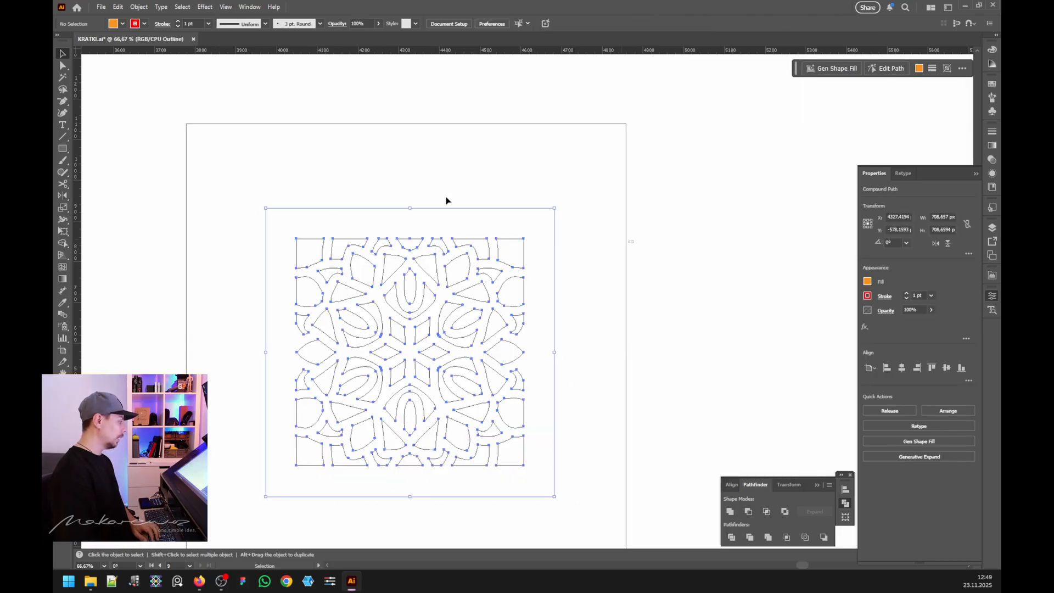
left_click_drag(228, 192, 584, 487)
Step: Center the selected ornament horizontally and vertically on its artboard
scroll(584, 487, "down", 3)
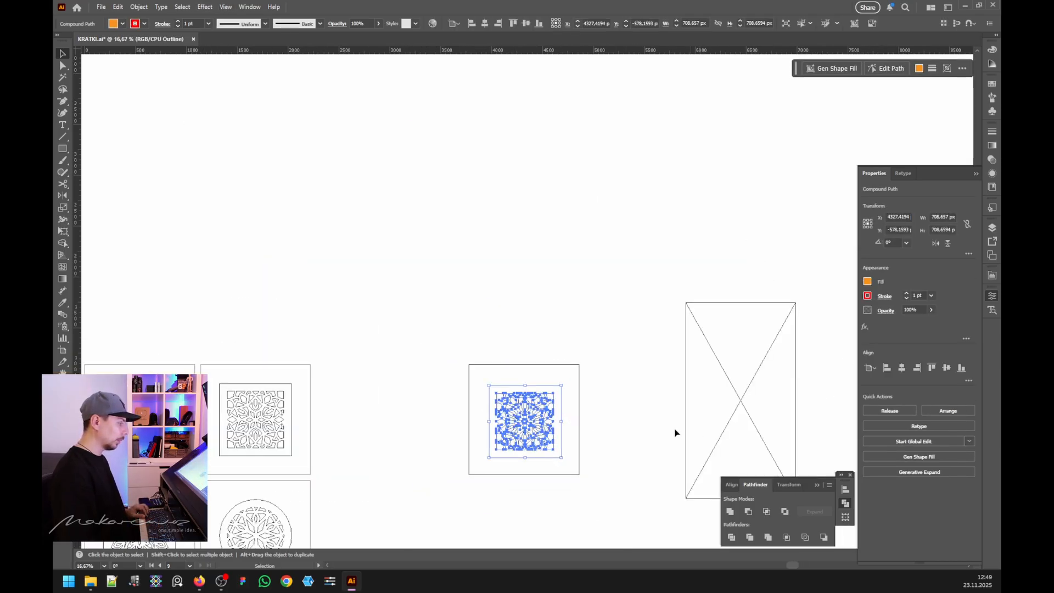
scroll(675, 431, "up", 1)
scroll(508, 427, "up", 1)
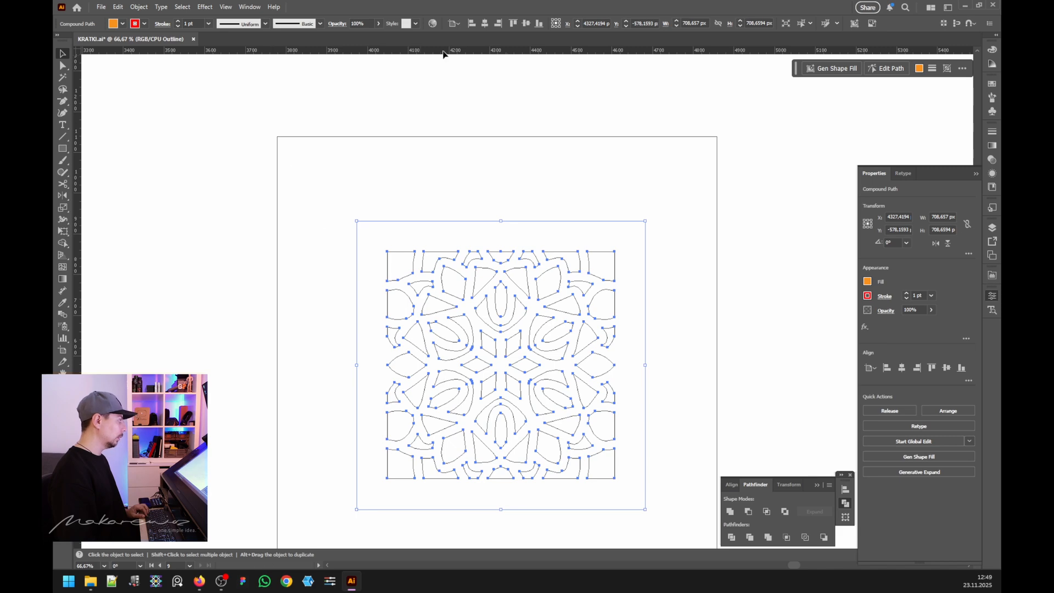
left_click(484, 24)
left_click(526, 23)
Step: Inspect the clustered anchor points on the bend of the curved petal beside the central star
scroll(528, 329, "up", 3)
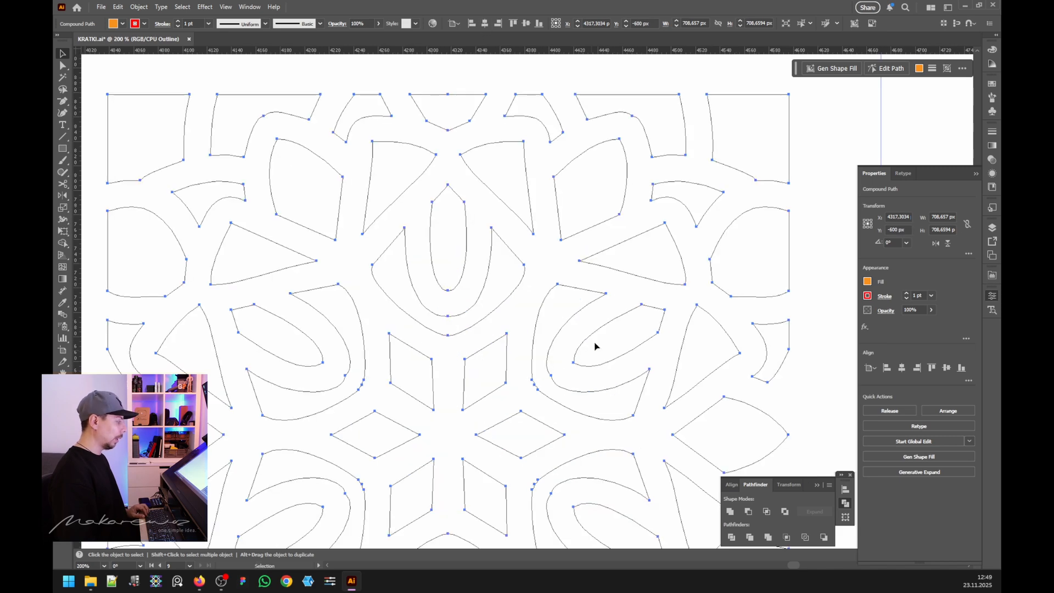
scroll(544, 372, "up", 2)
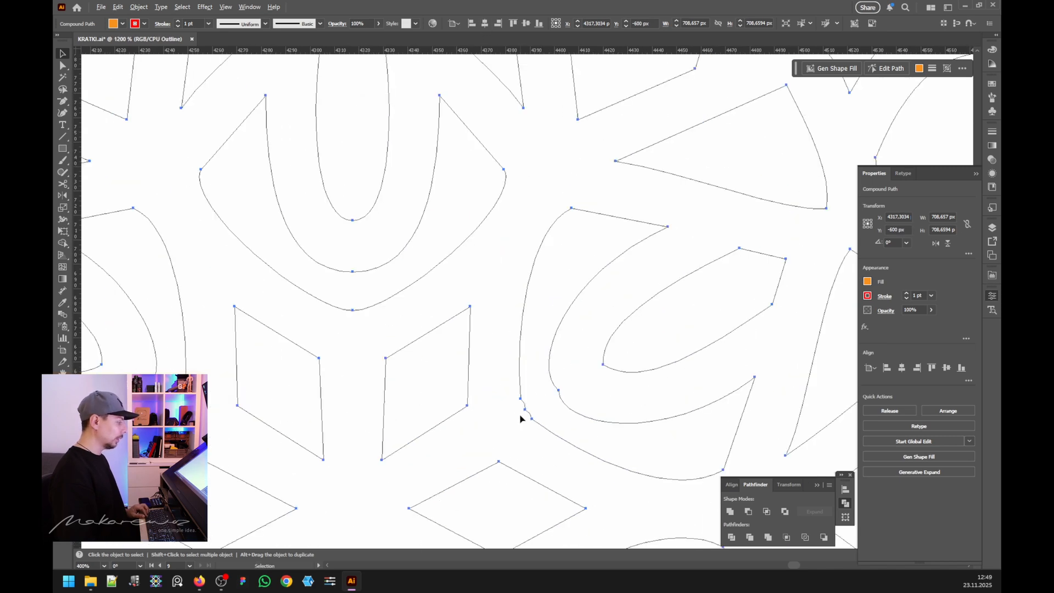
scroll(520, 419, "up", 2)
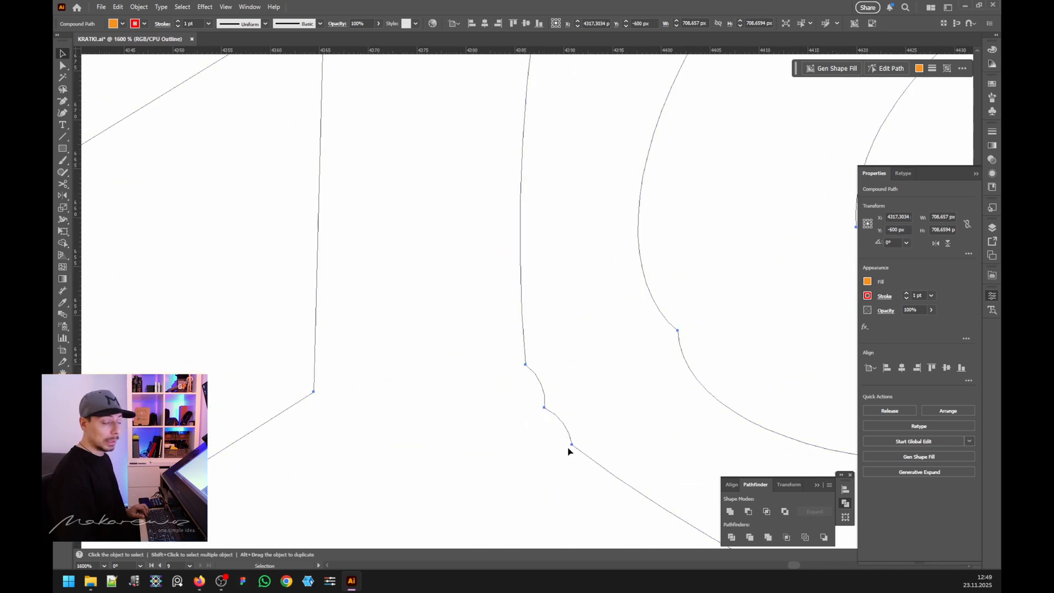
scroll(569, 448, "down", 7)
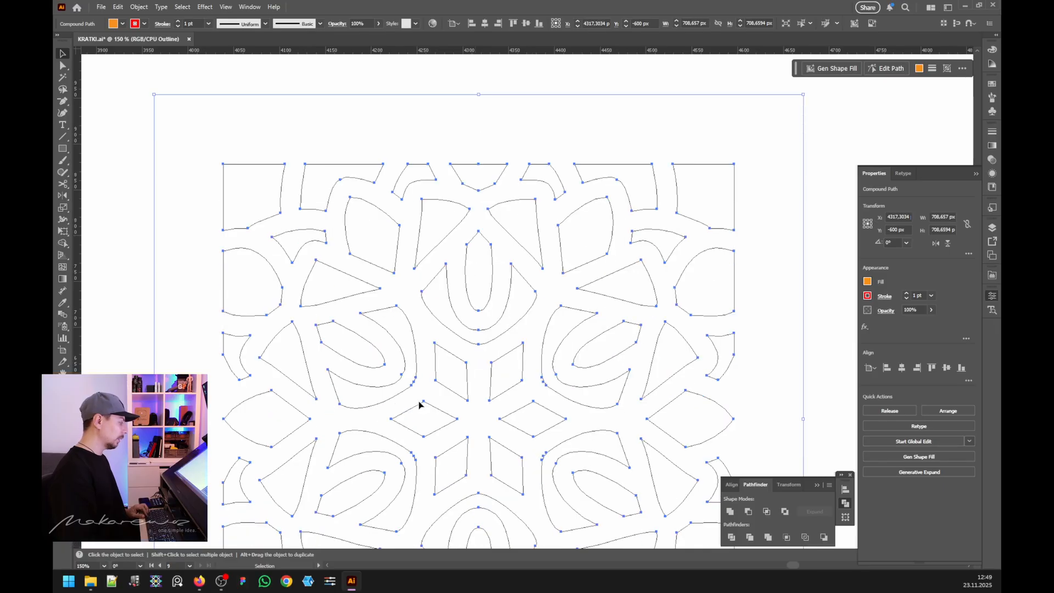
Step: Deselect the ornament and switch the display from outline mode to GPU Preview
scroll(476, 317, "down", 2)
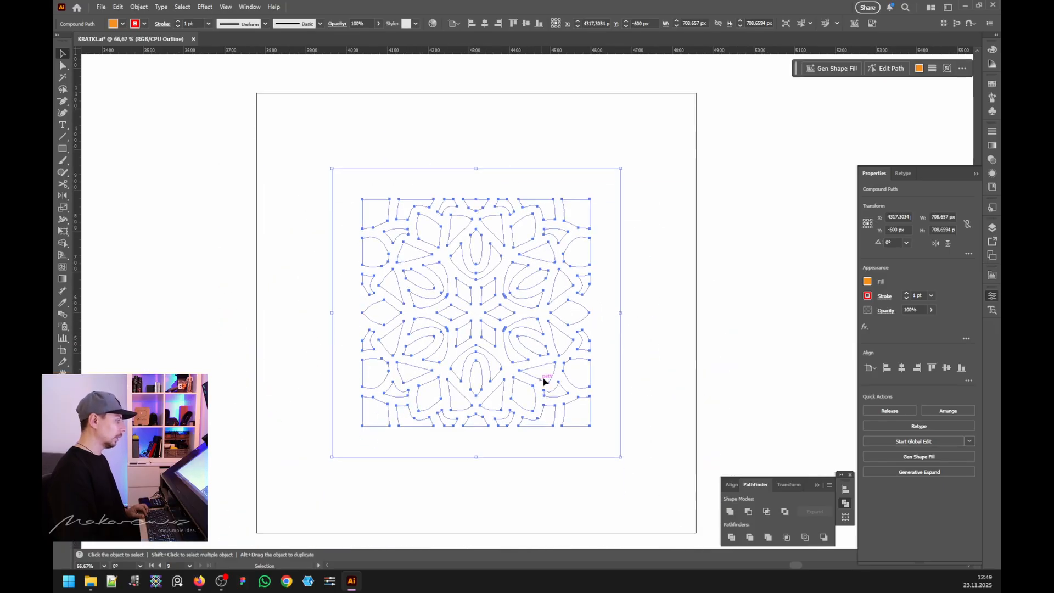
left_click(464, 471)
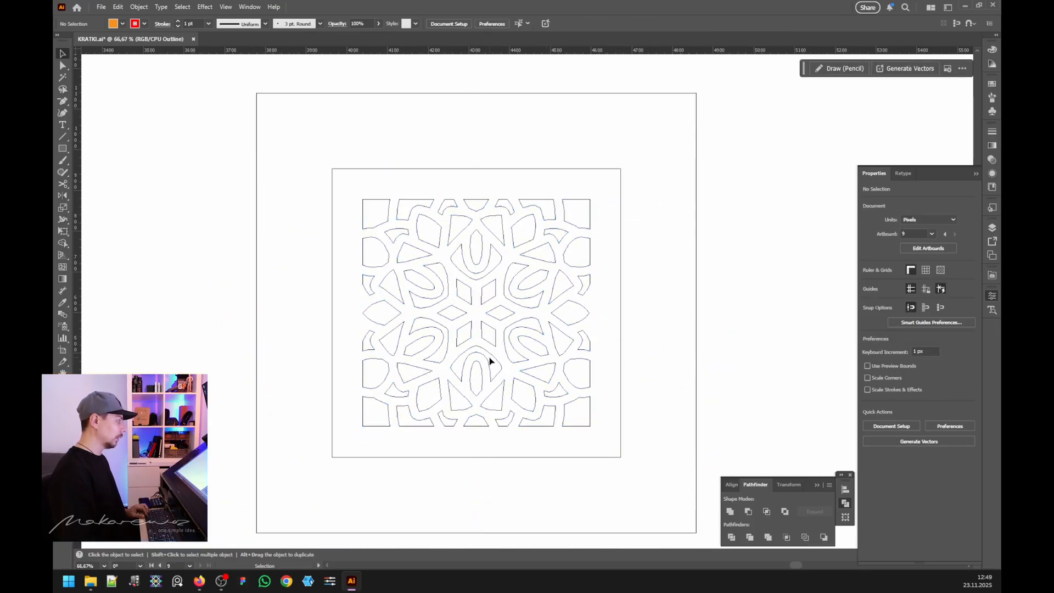
left_click(226, 8)
mouse_move(307, 96)
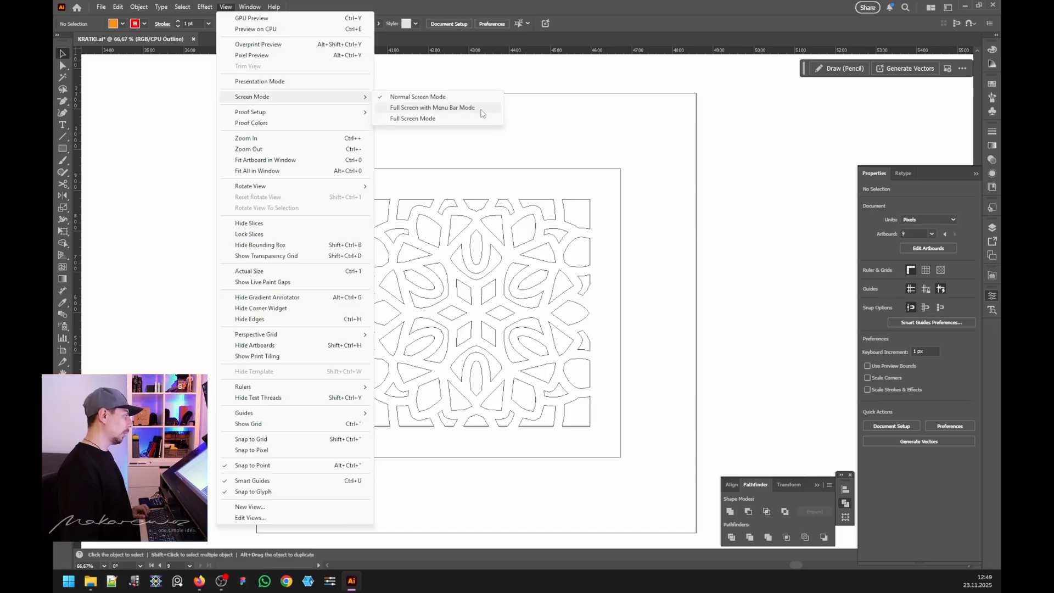
mouse_move(283, 112)
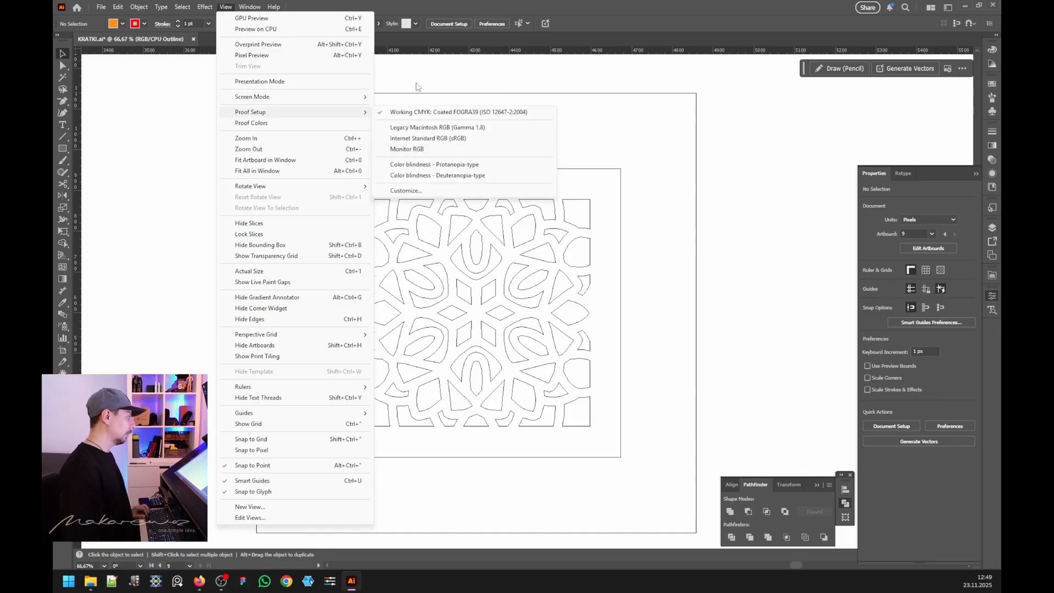
left_click(256, 29)
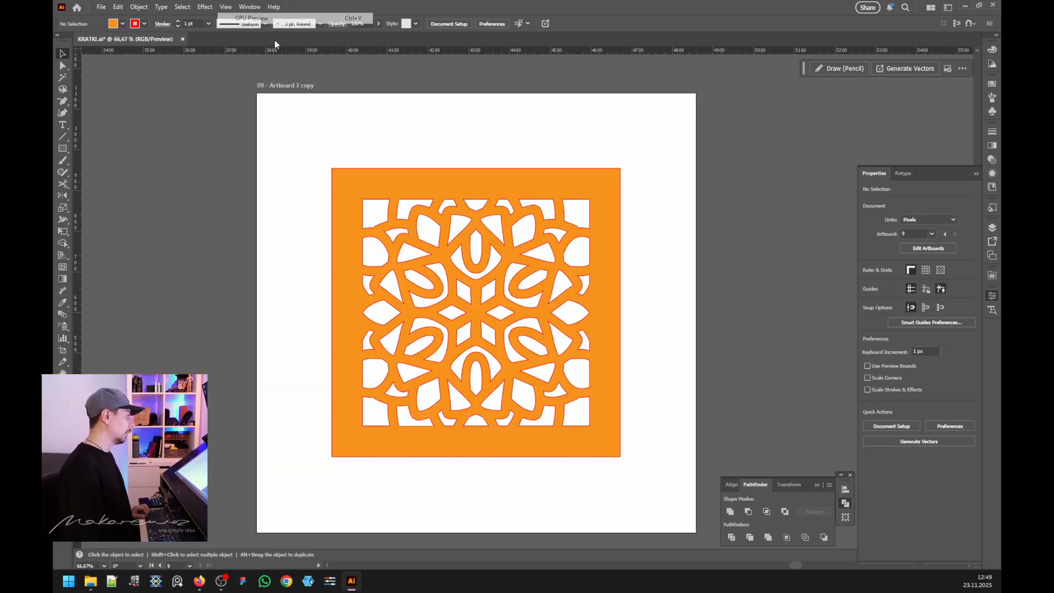
Step: Remove the stroke from the orange ornament, setting it to None, and deselect the artwork
left_click(453, 202)
left_click(144, 24)
left_click(59, 95)
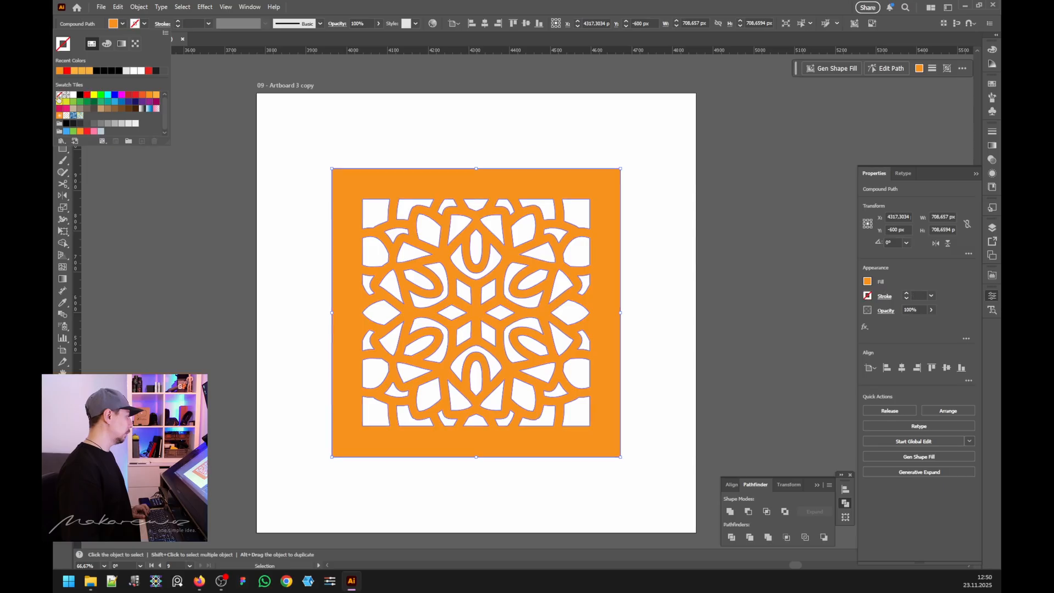
left_click(449, 127)
scroll(553, 275, "down", 2)
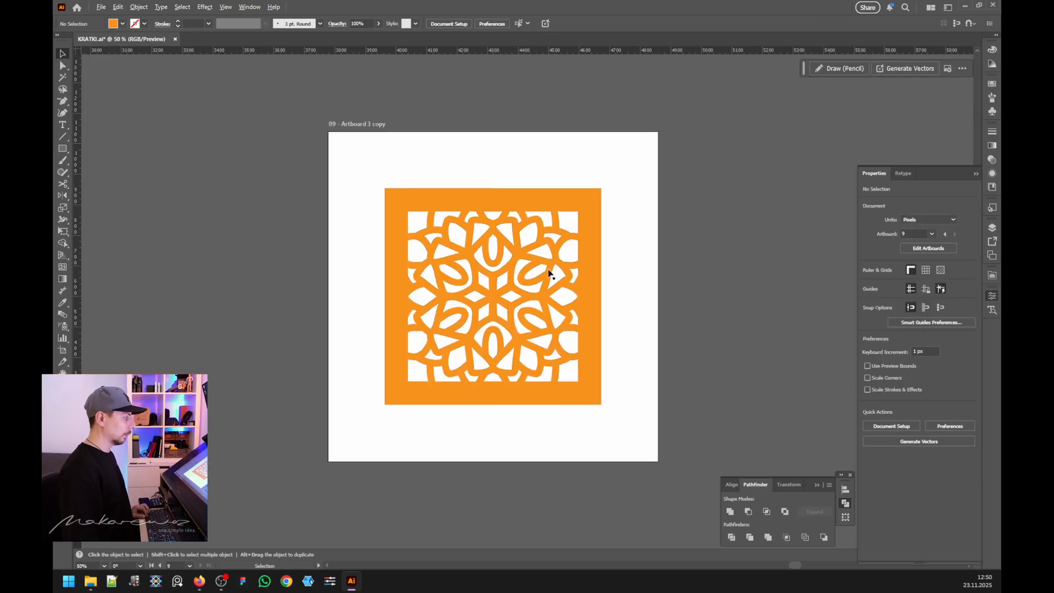
scroll(501, 300, "up", 2)
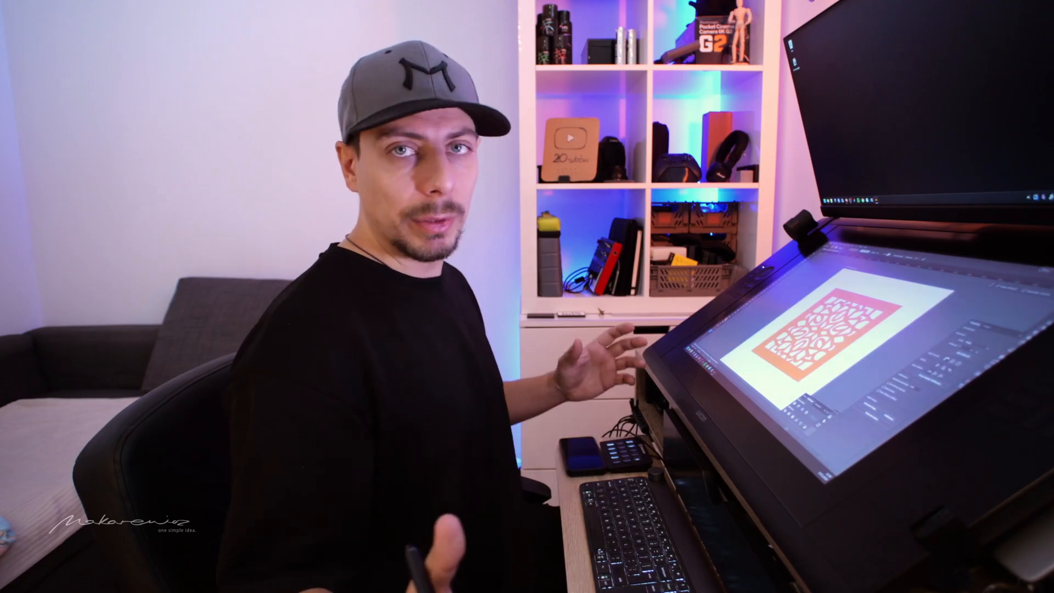